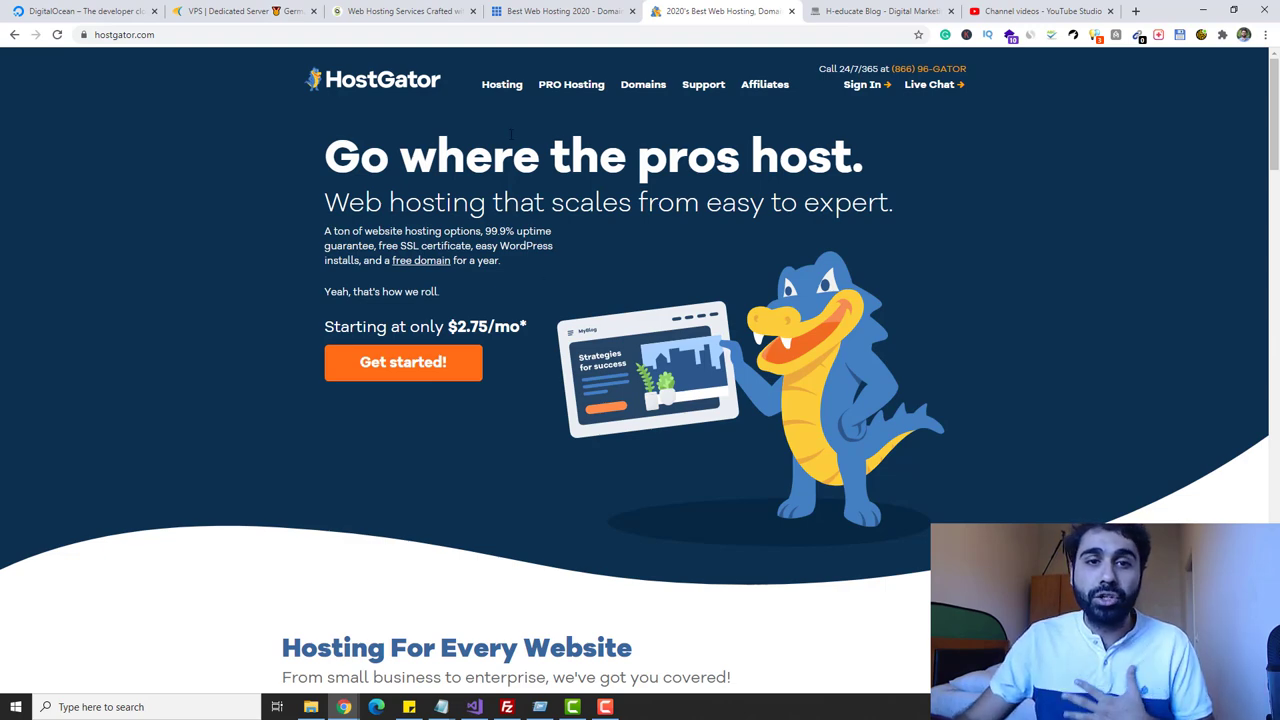
- Flip through the DigitalOcean, HostGator, Bluehost and SiteGround tabs, ending on Contabo's homepage
click(80, 11)
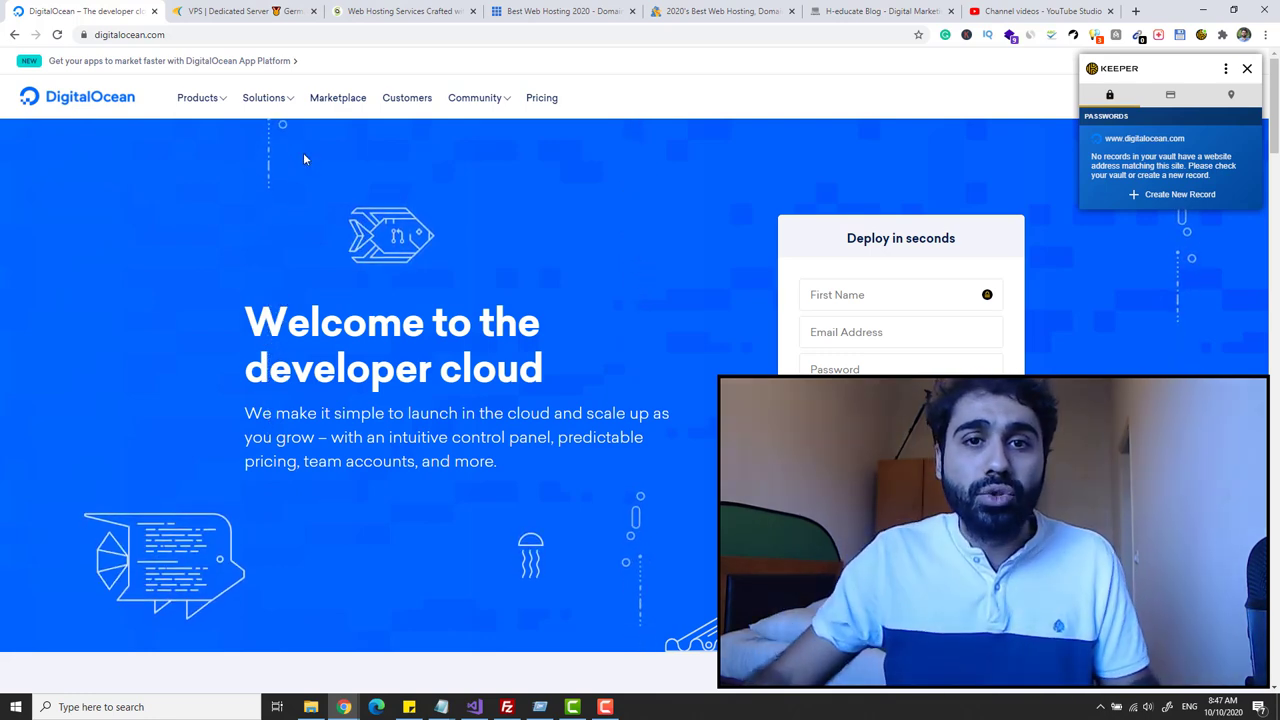
click(707, 6)
click(566, 8)
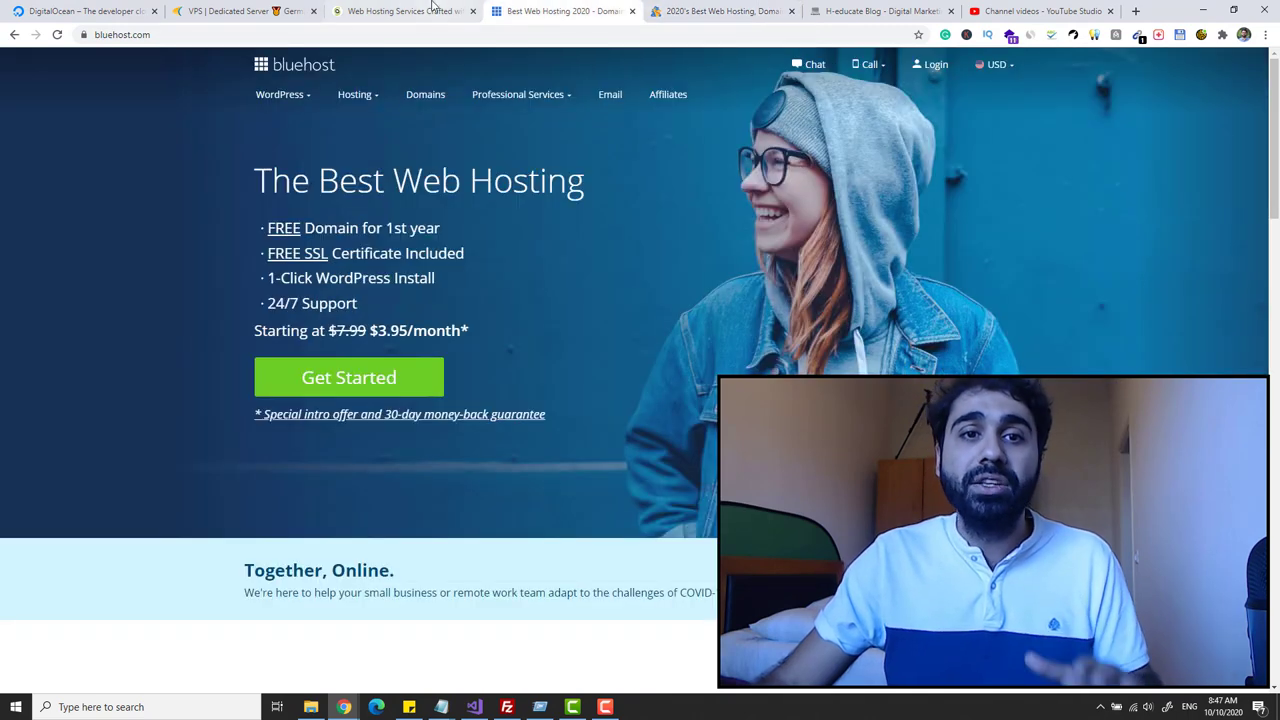
click(433, 7)
click(36, 8)
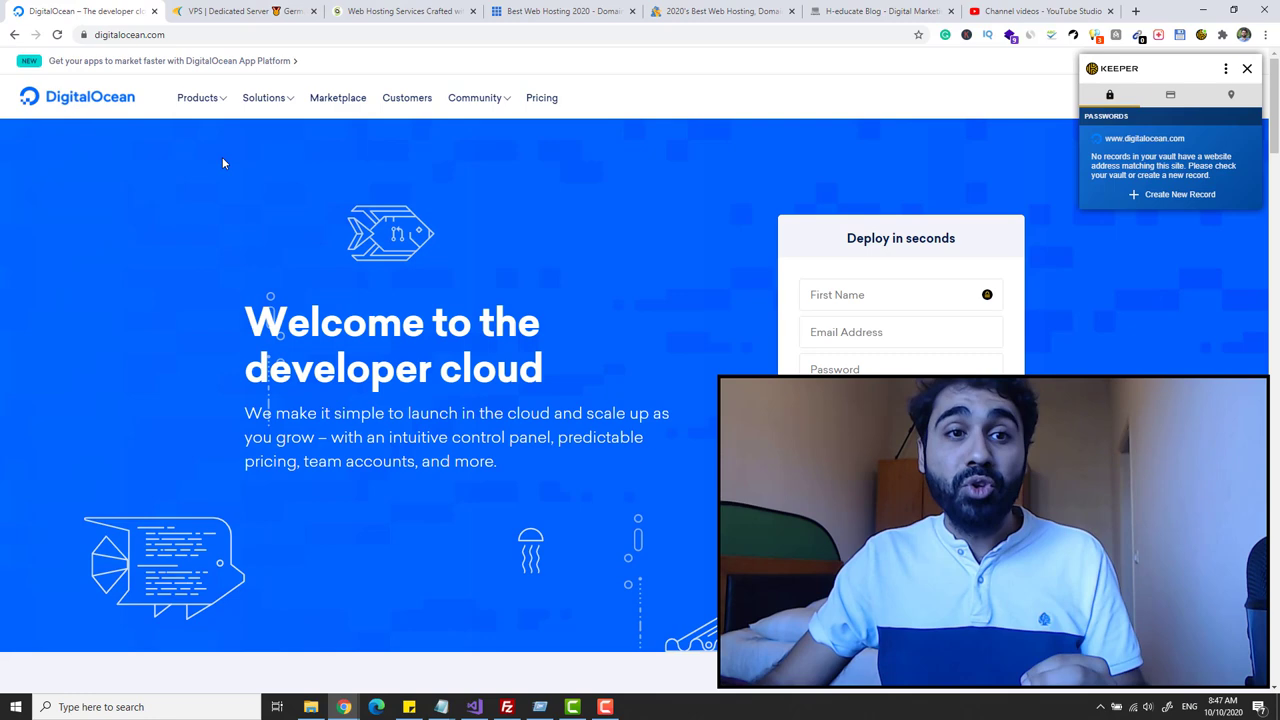
click(247, 10)
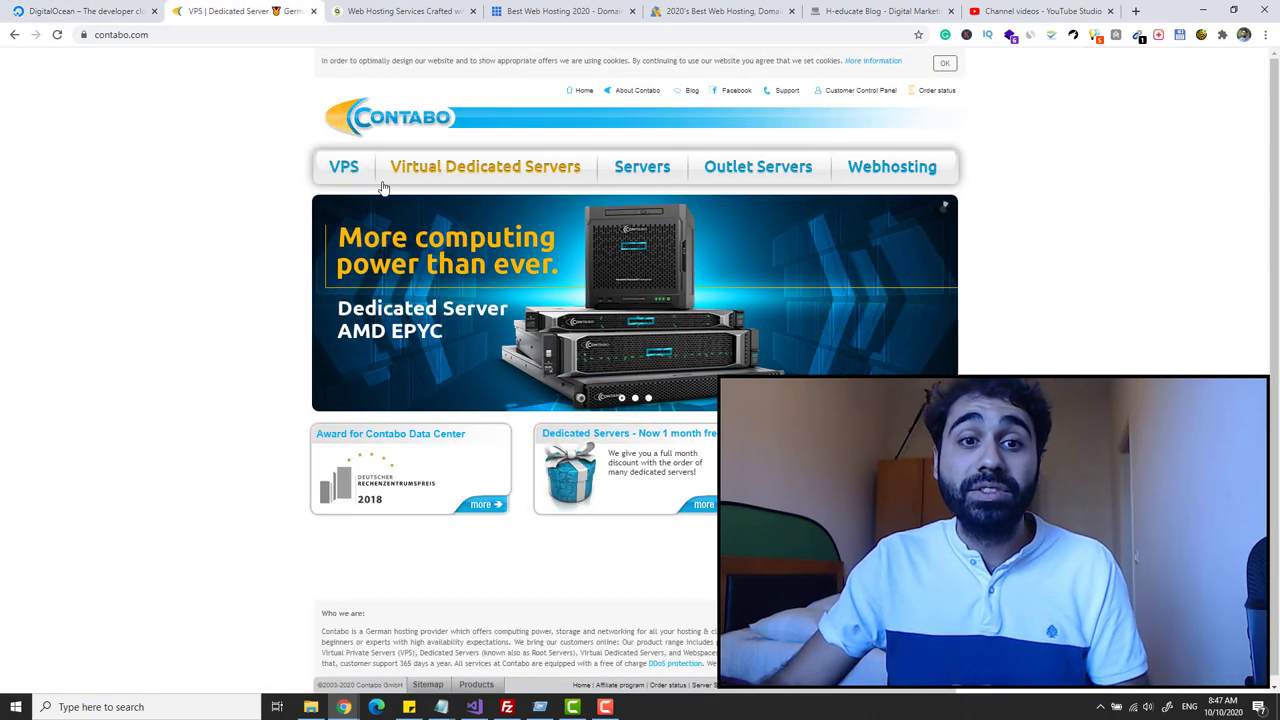
- Browse Contabo's VPS plans, then read the H-educate guide on installing WordPress on Contabo VPS
click(350, 168)
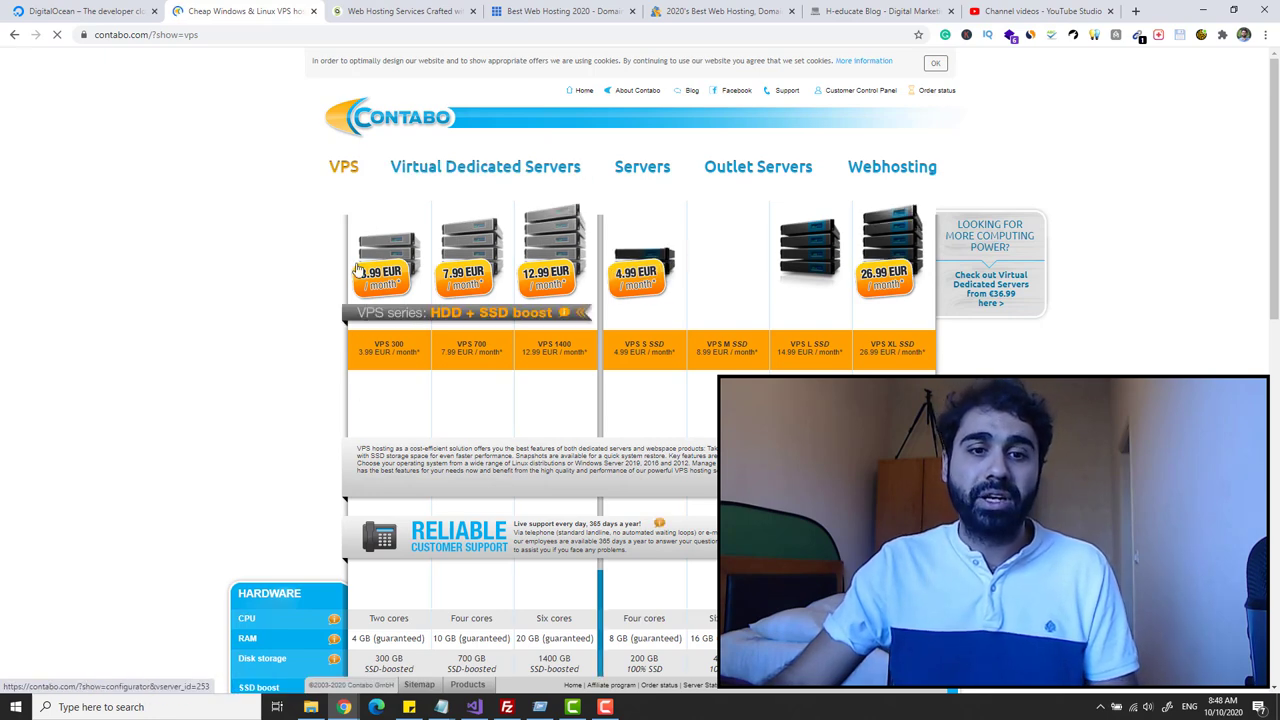
scroll(383, 440, down, 1)
scroll(383, 470, down, 3)
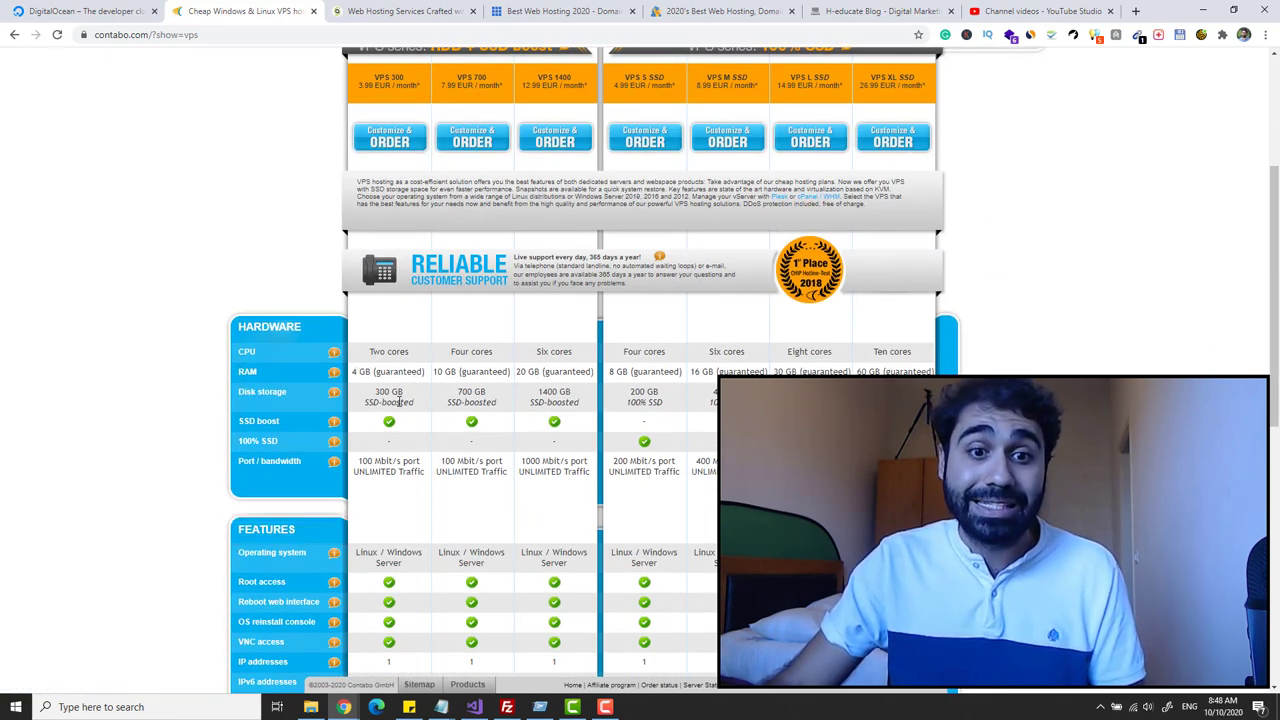
scroll(385, 300, up, 4)
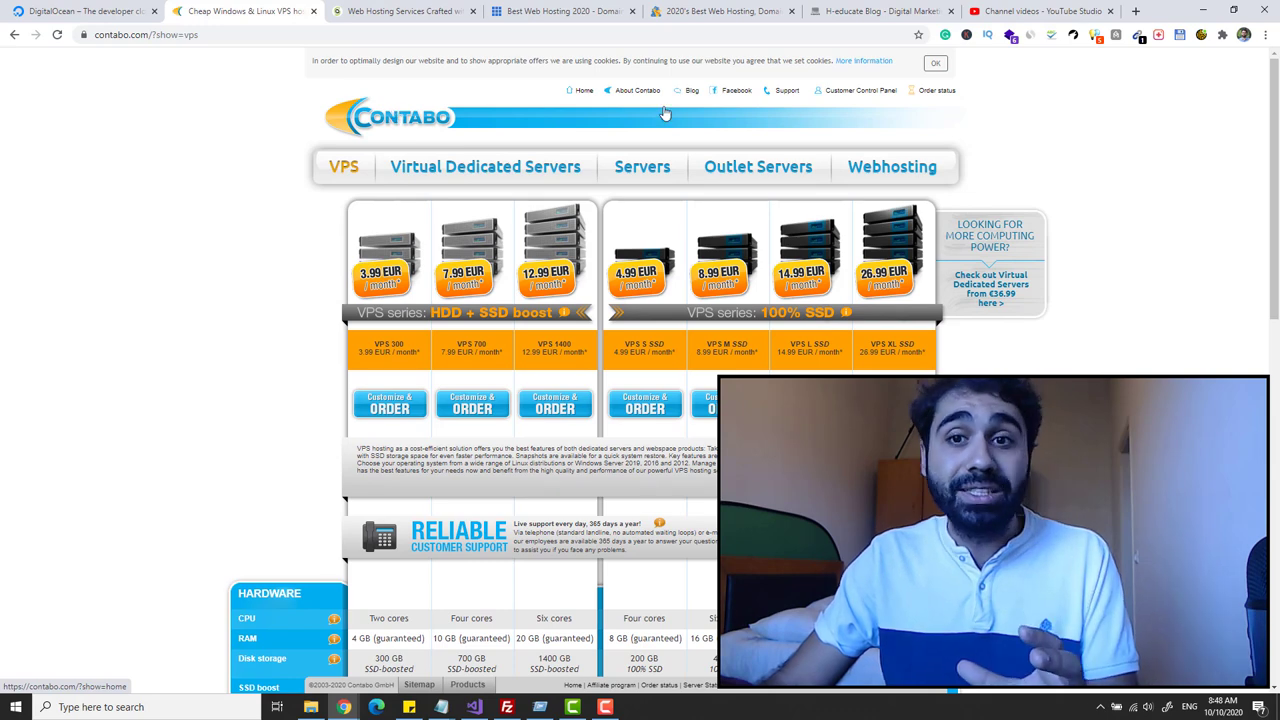
click(870, 11)
scroll(415, 560, down, 2)
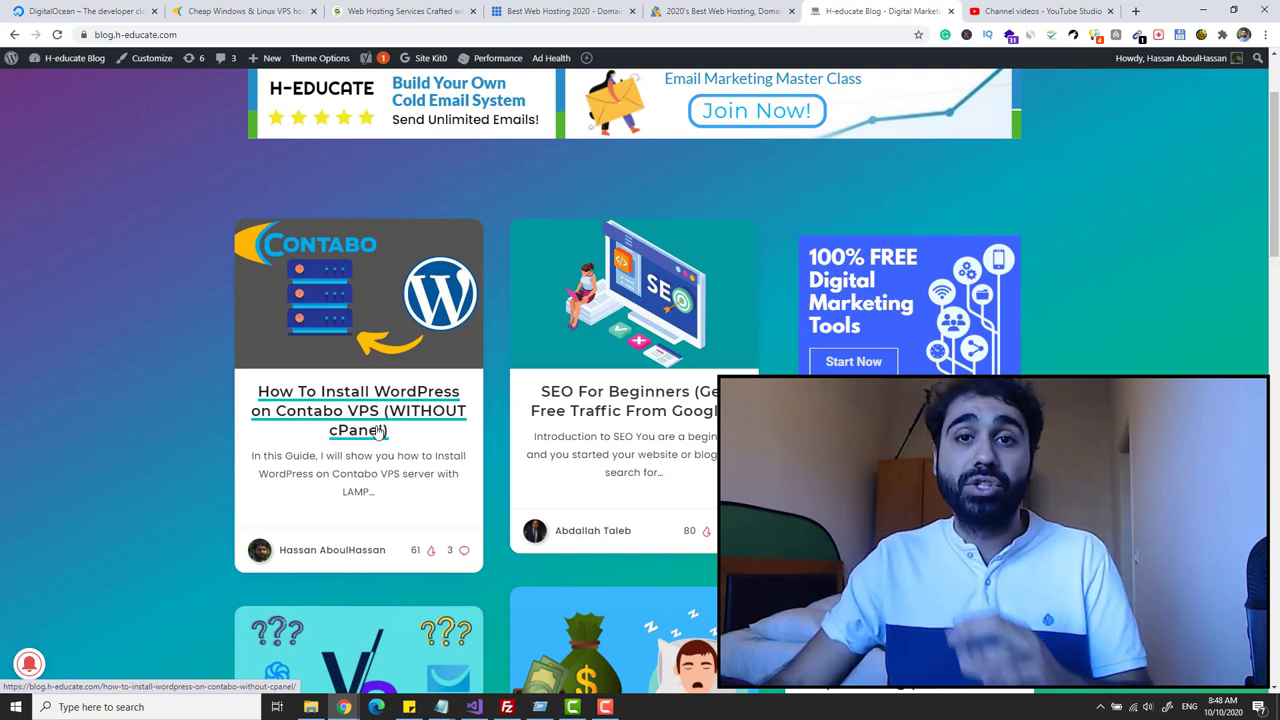
- Cycle through the hosting tabs and dismiss the Keeper password popup on DigitalOcean
click(238, 10)
click(40, 10)
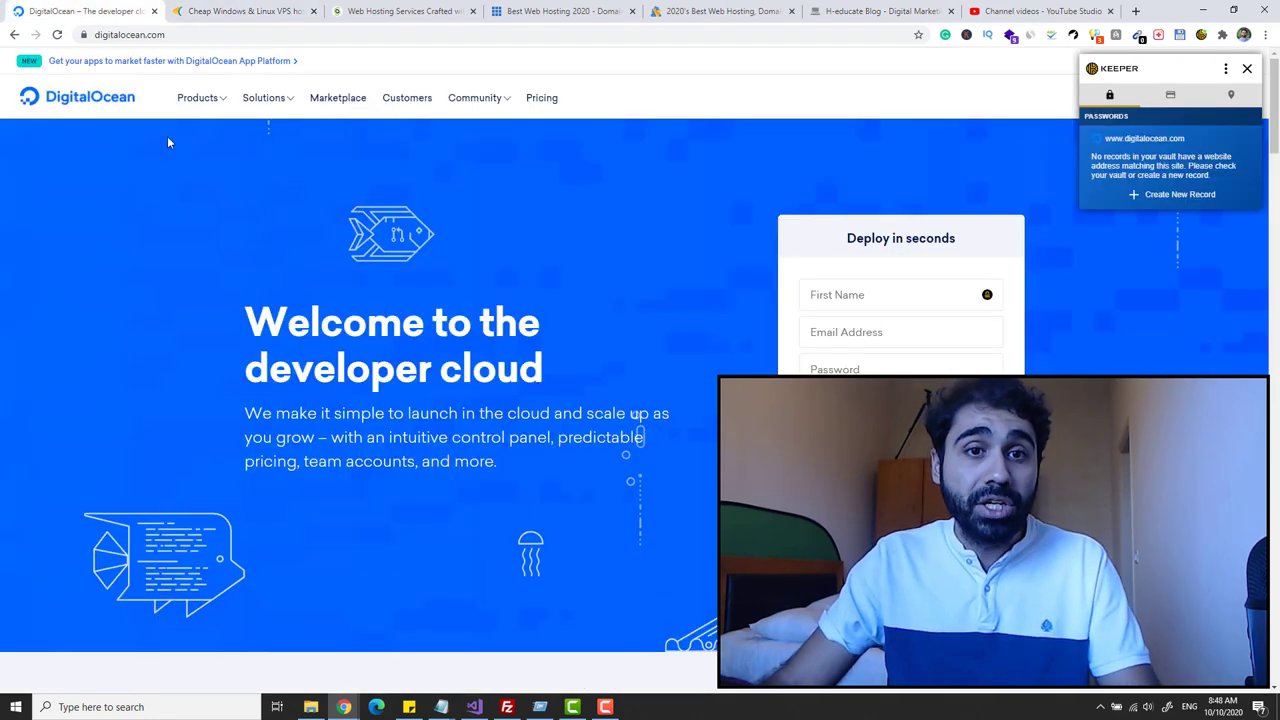
click(400, 10)
click(527, 10)
click(720, 10)
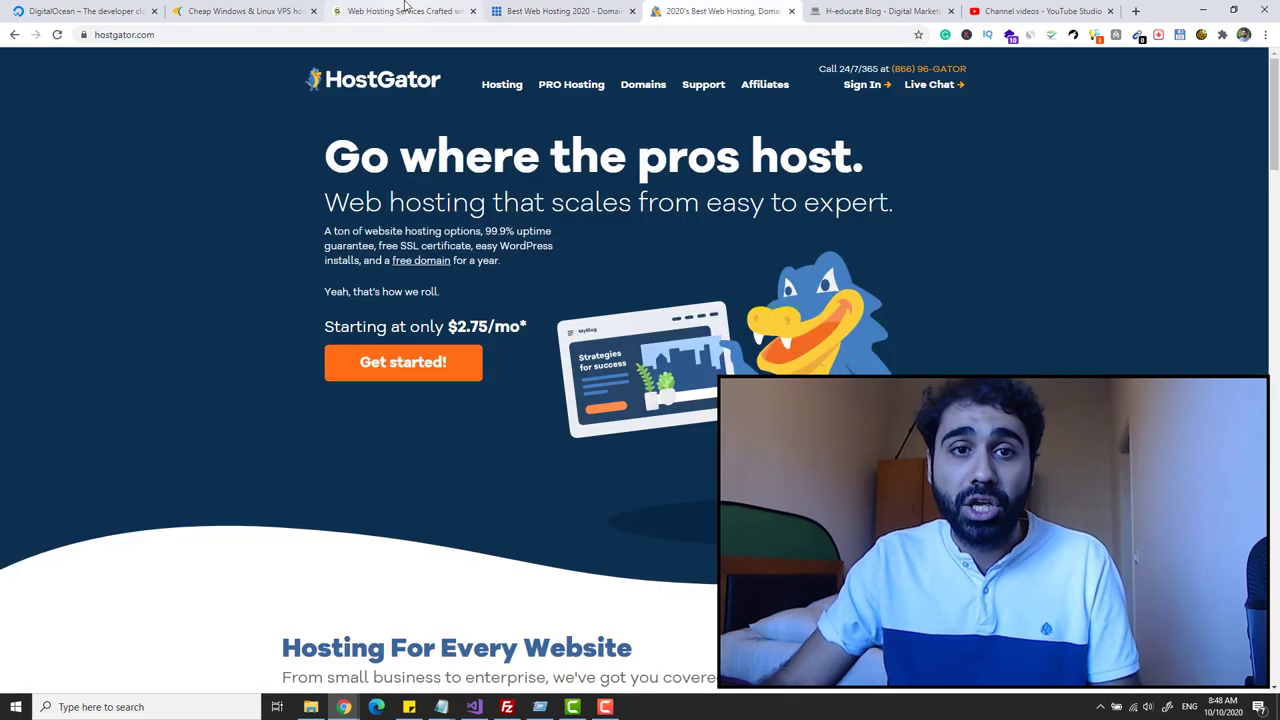
click(405, 10)
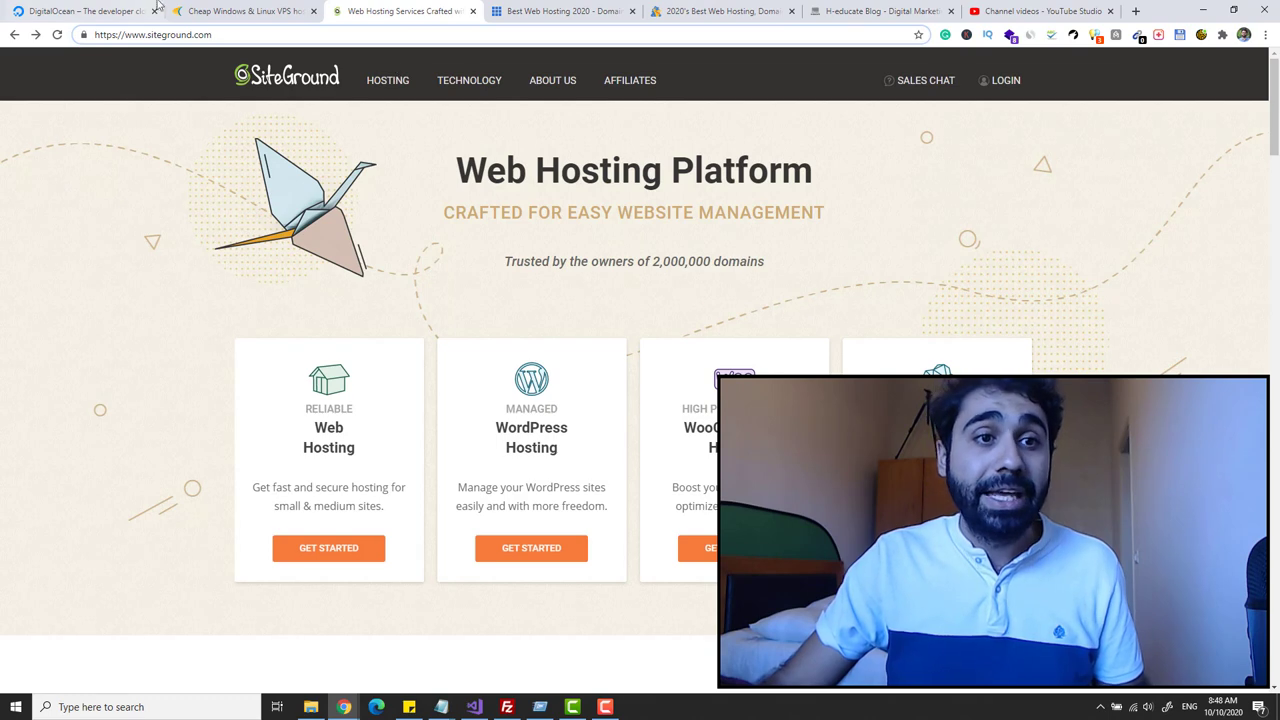
click(113, 10)
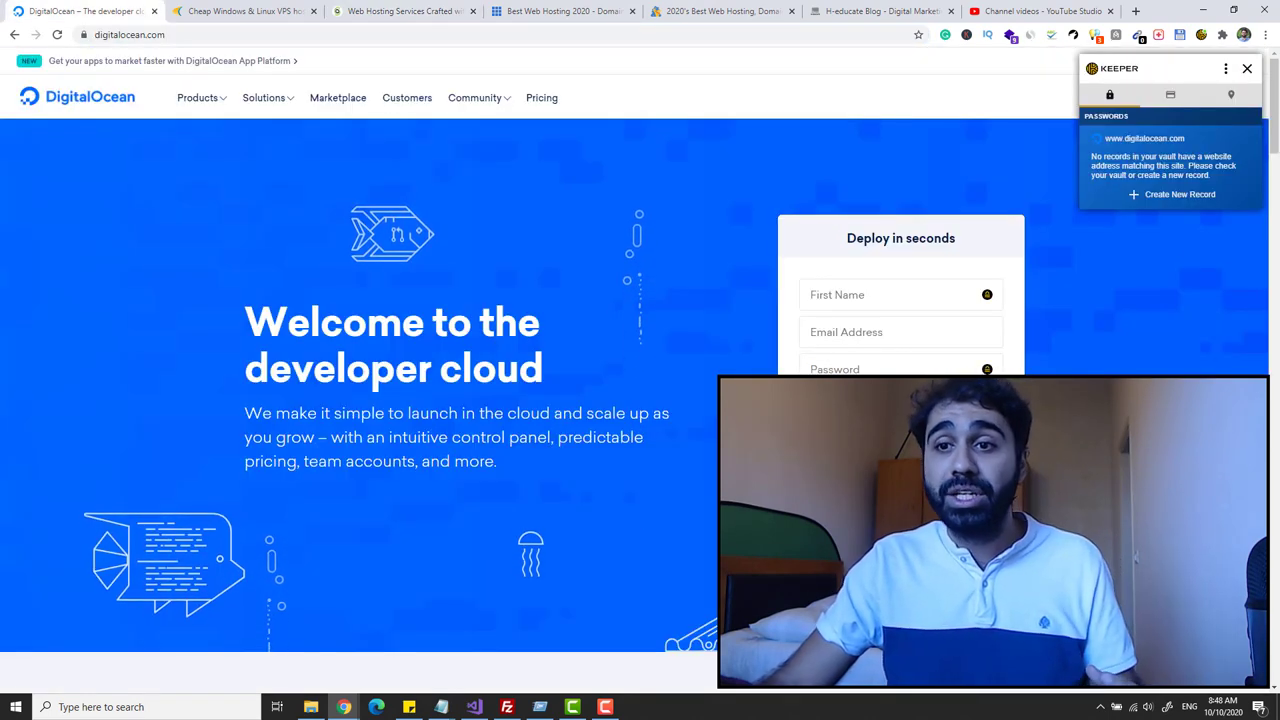
click(1247, 69)
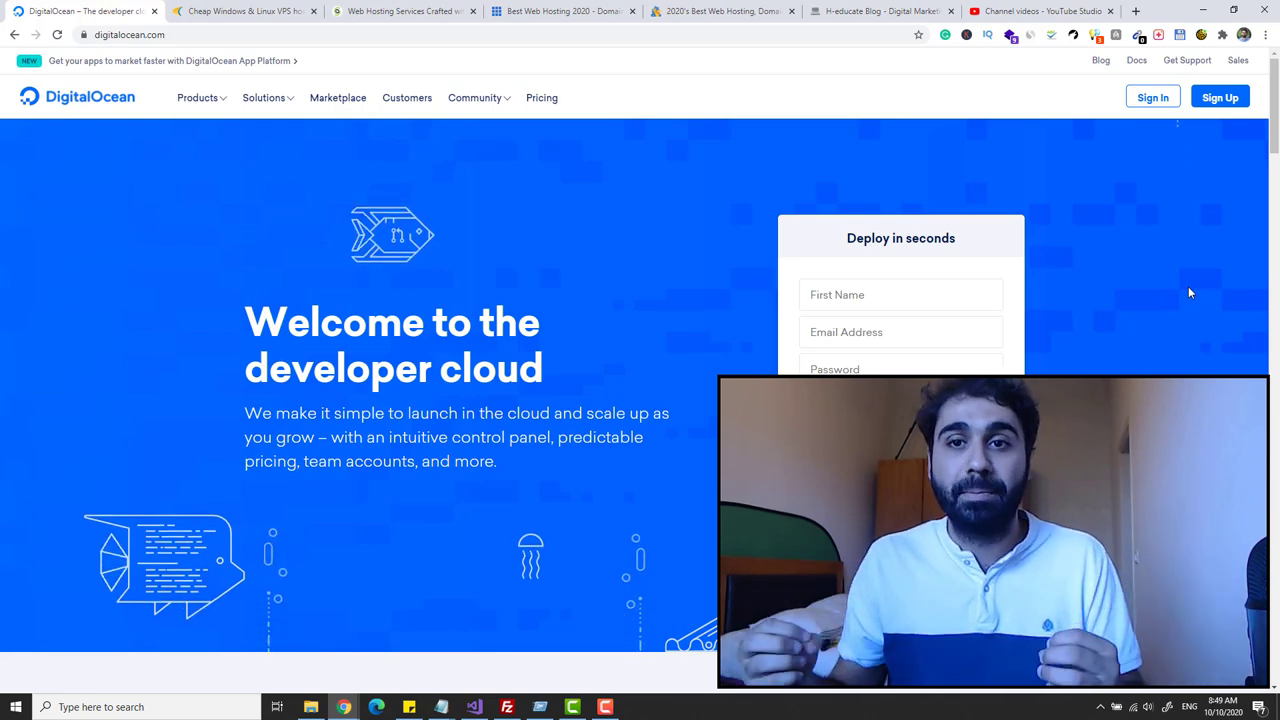
- Glance at the H-educate blog, then return to DigitalOcean and reveal its full web address
click(851, 12)
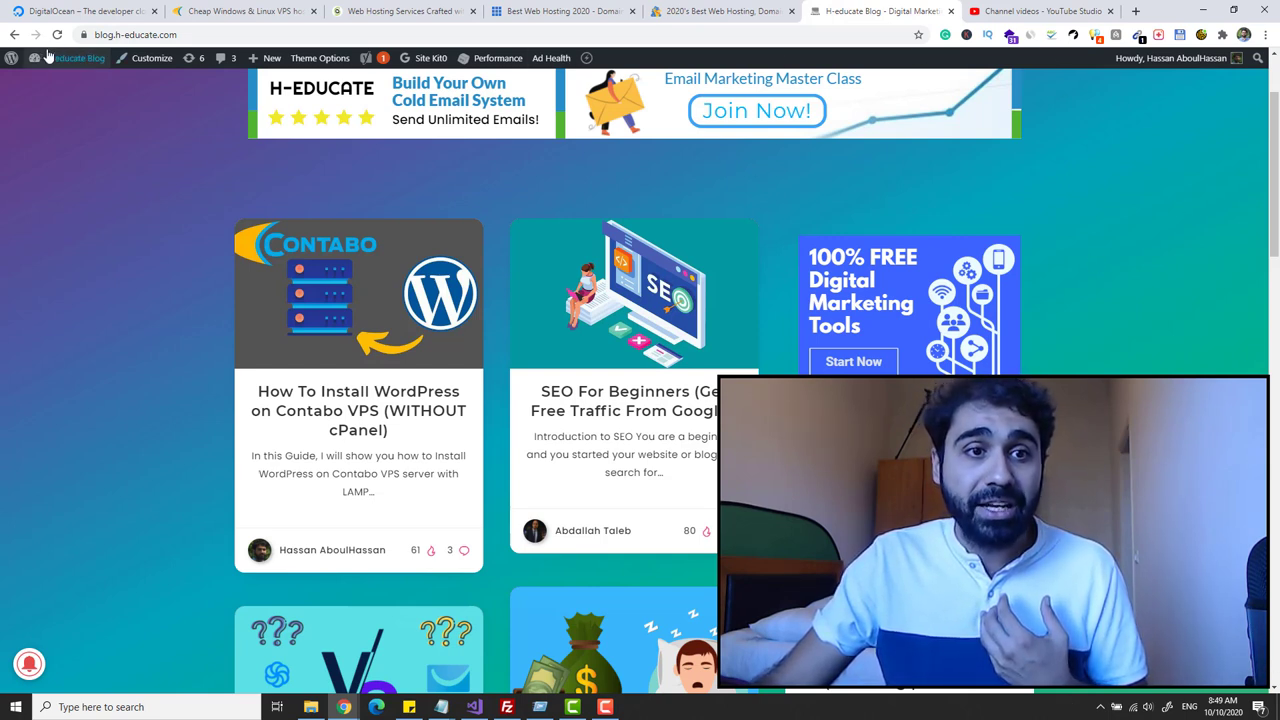
mouse_move(10, 60)
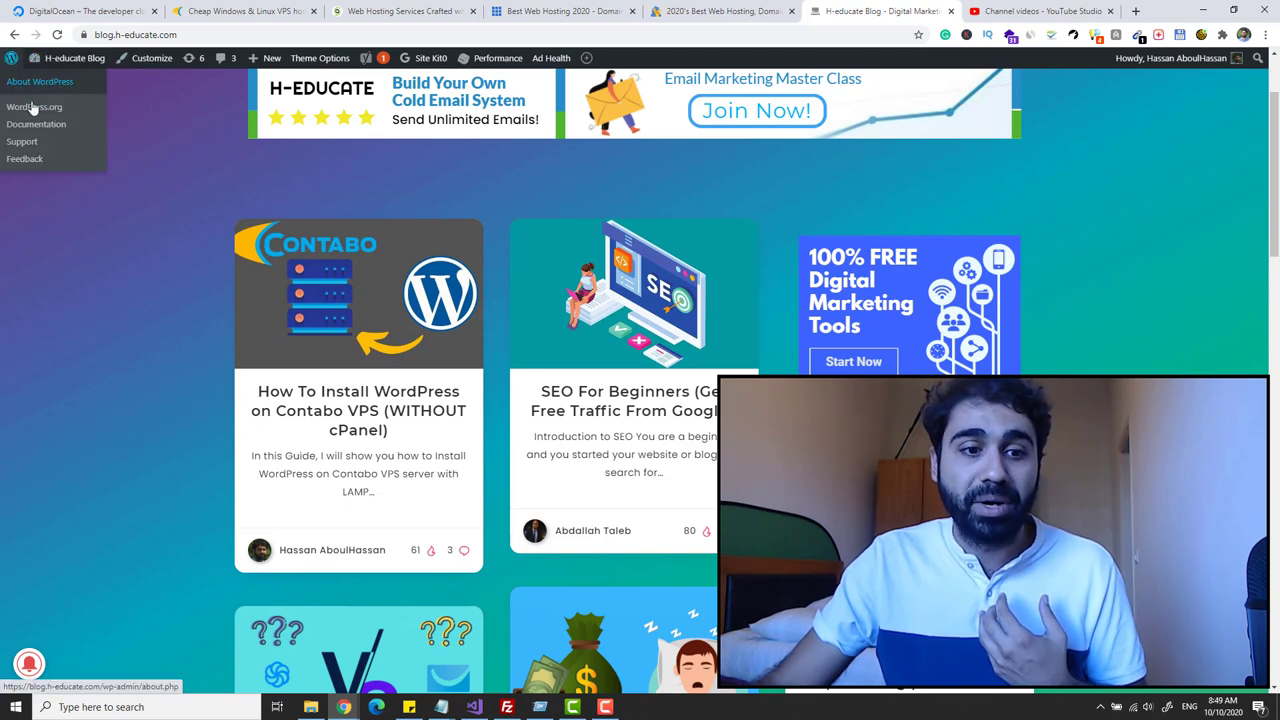
click(85, 11)
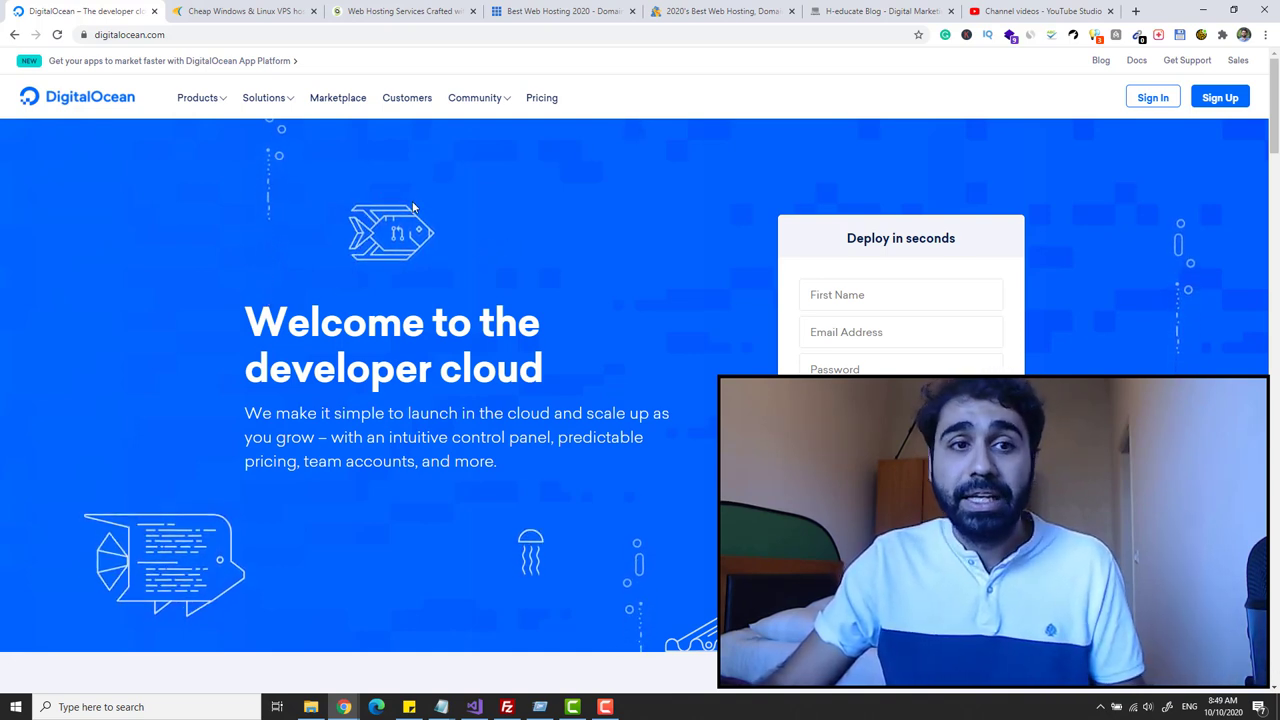
click(160, 34)
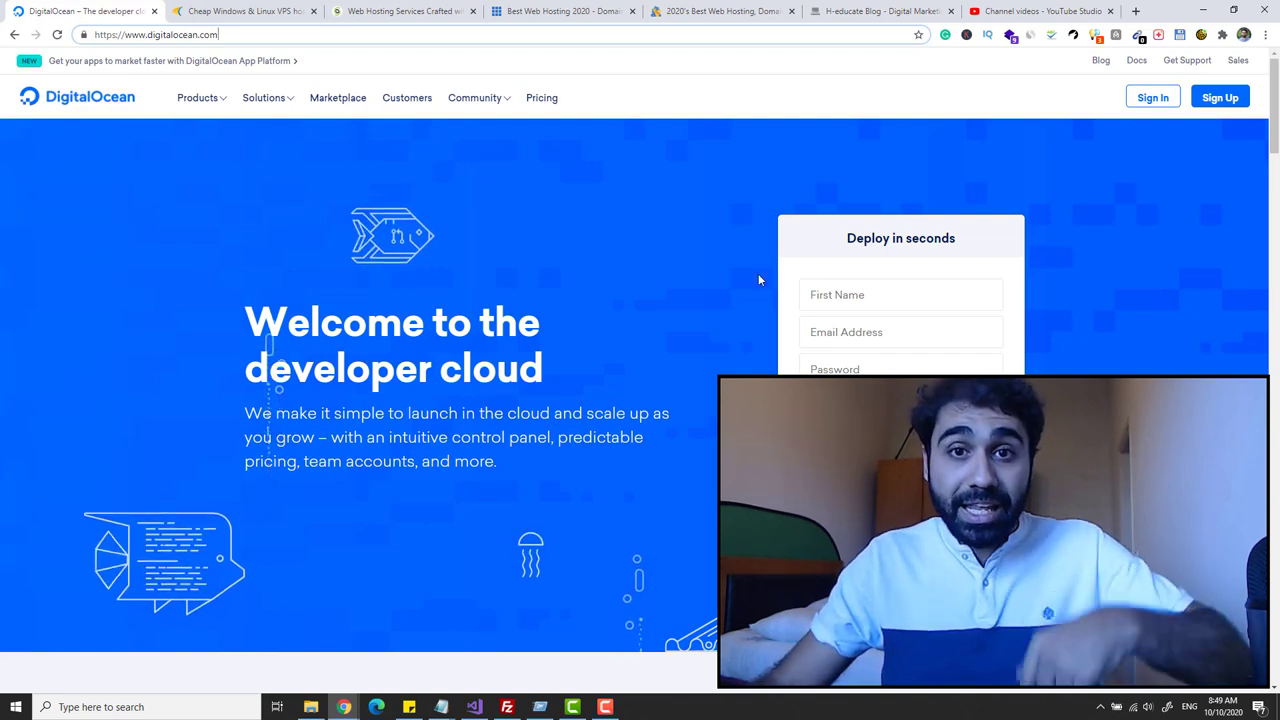
- Sign in to the DigitalOcean account to reach the Training project dashboard
click(1153, 97)
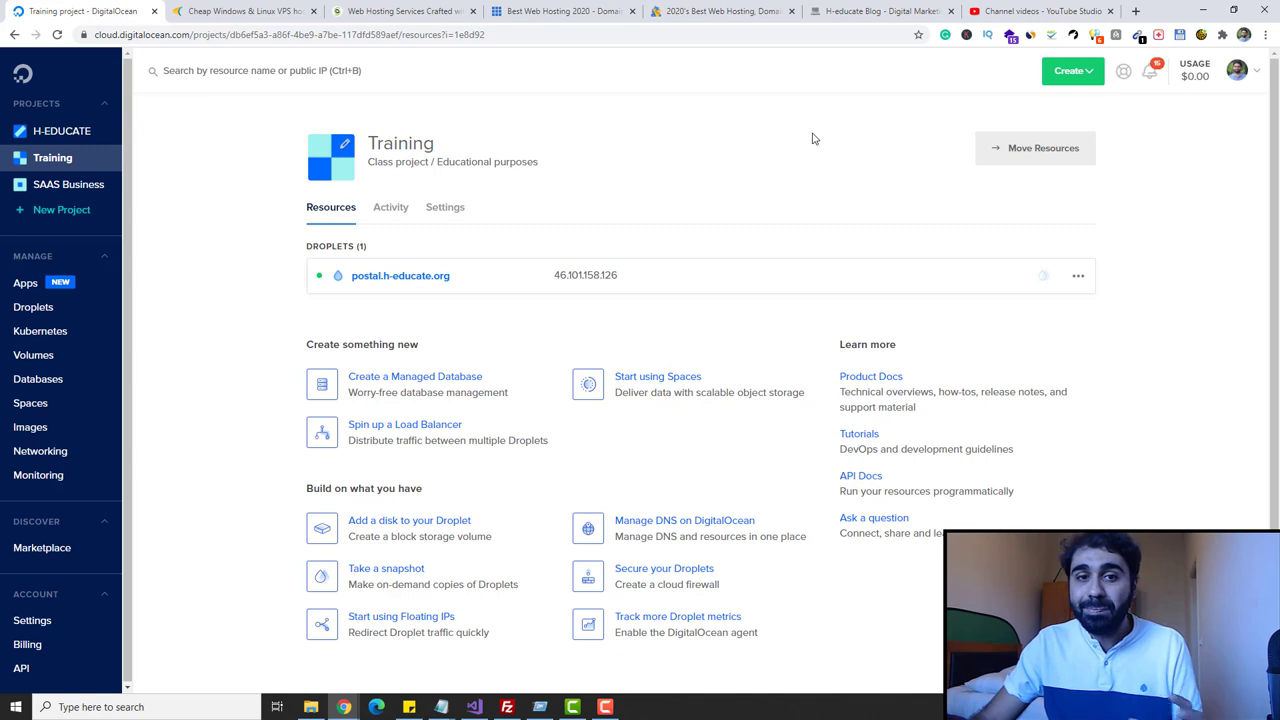
- Start a new Droplet using the WordPress image from the Marketplace
click(1086, 76)
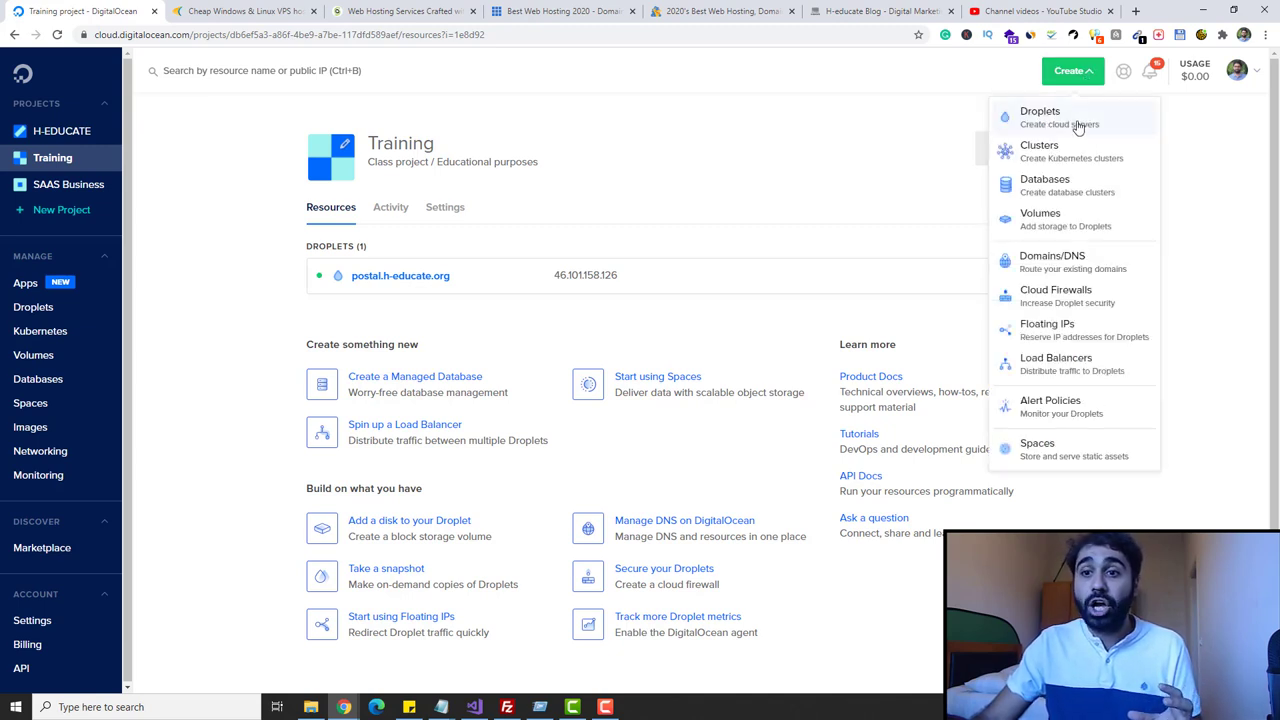
click(1078, 127)
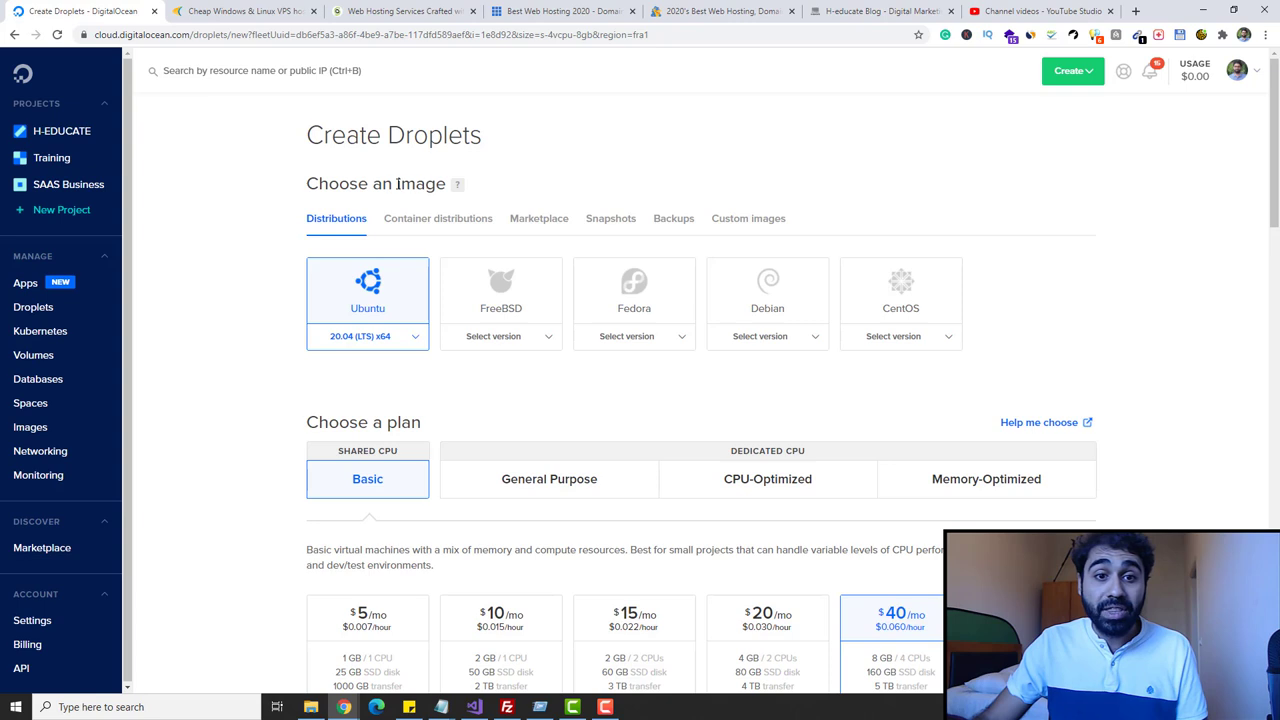
click(545, 222)
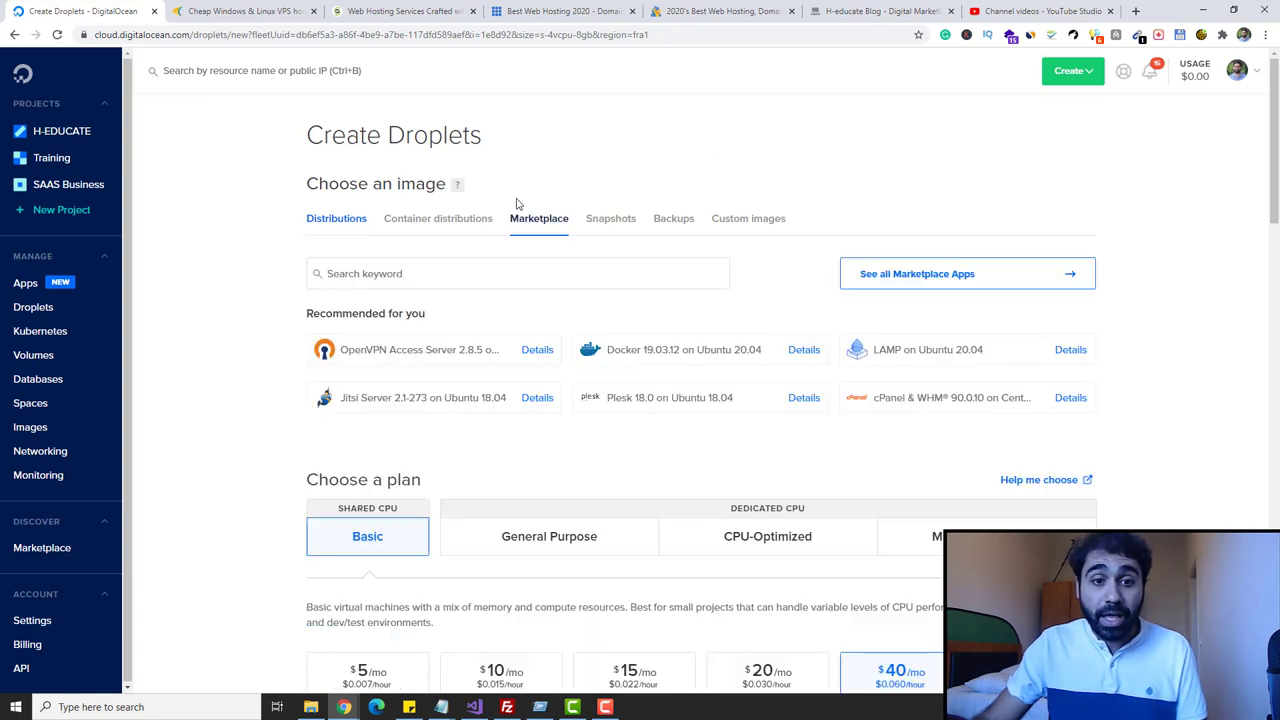
click(469, 268)
text(wordpress)
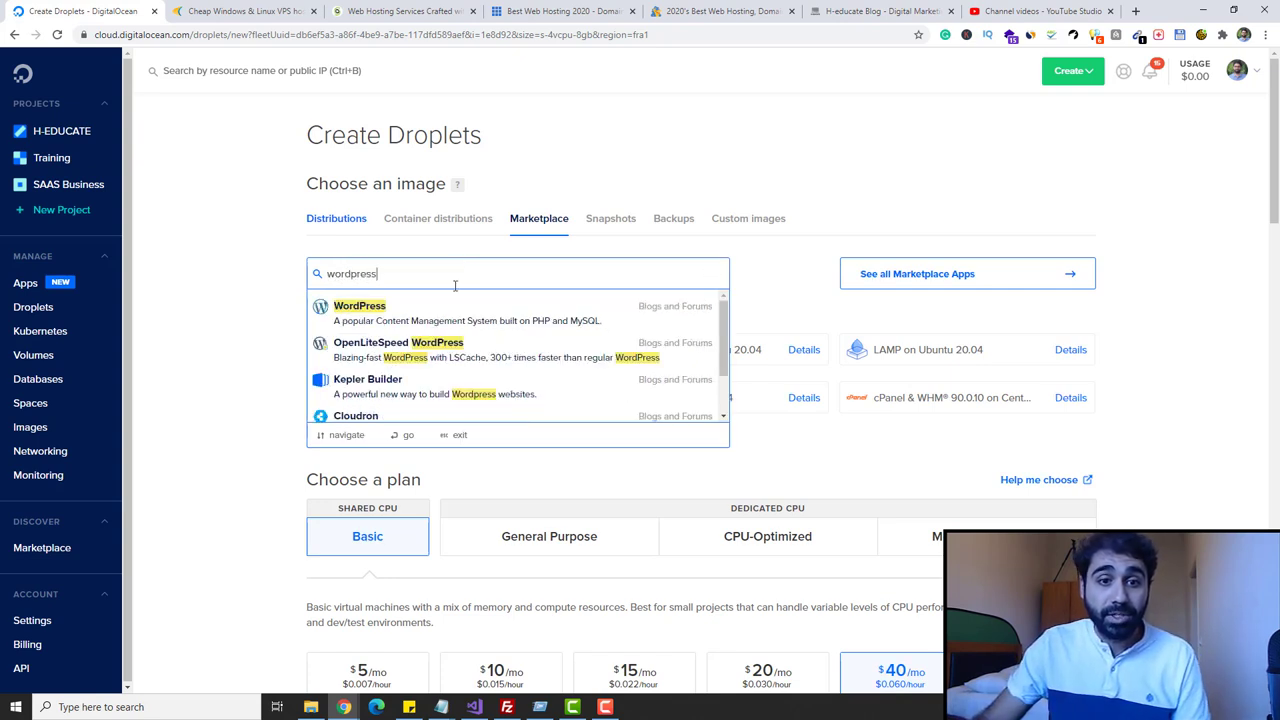
click(466, 321)
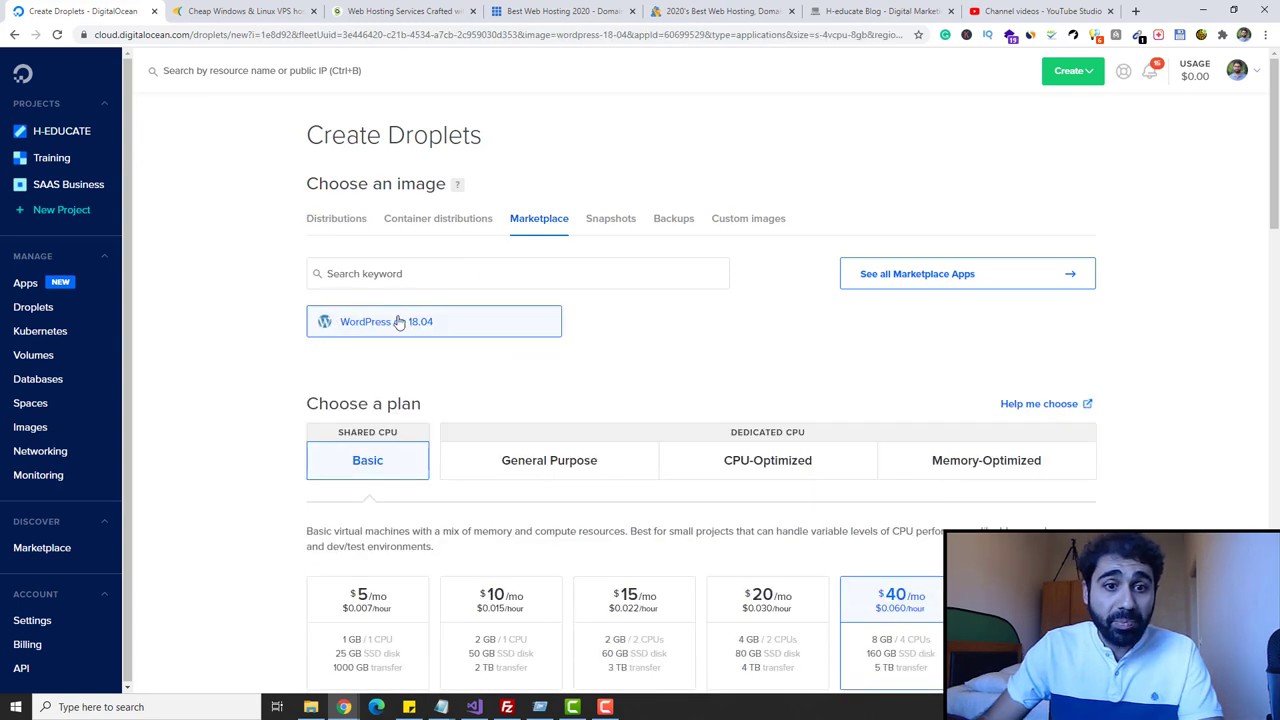
- Choose the $10/mo 2 GB plan and the London datacenter for the Droplet
scroll(575, 287, down, 2)
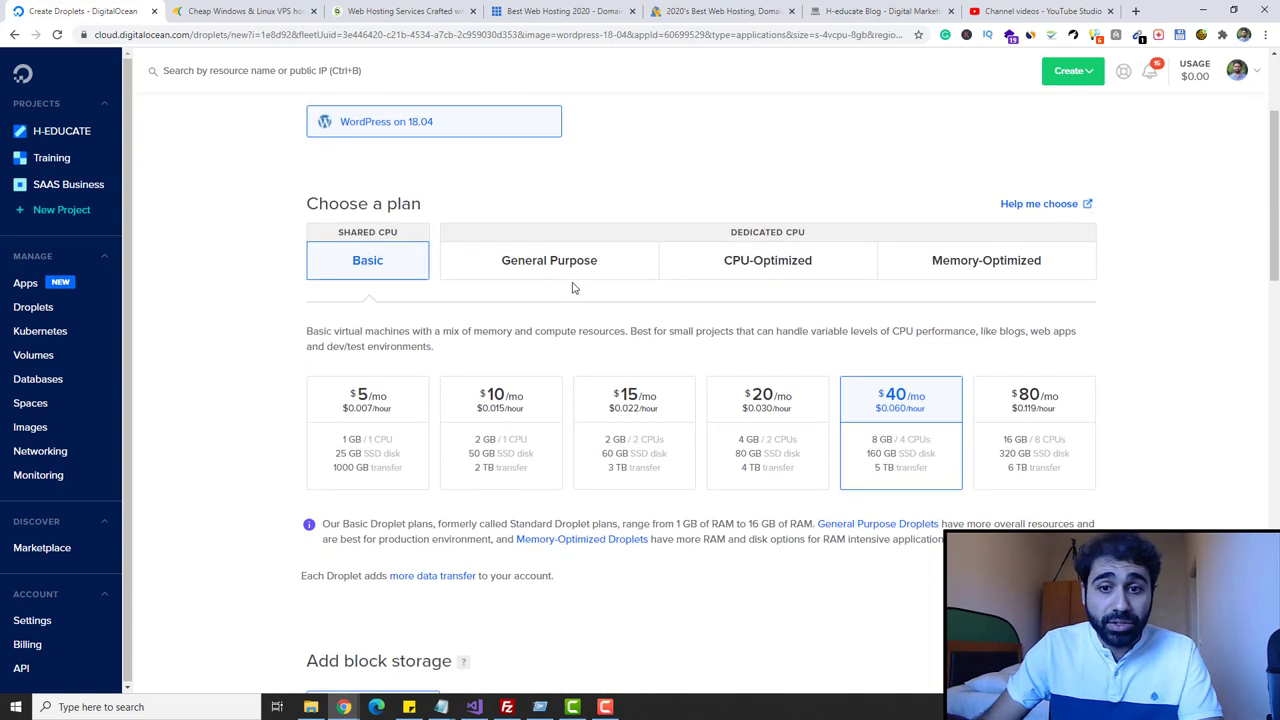
click(485, 393)
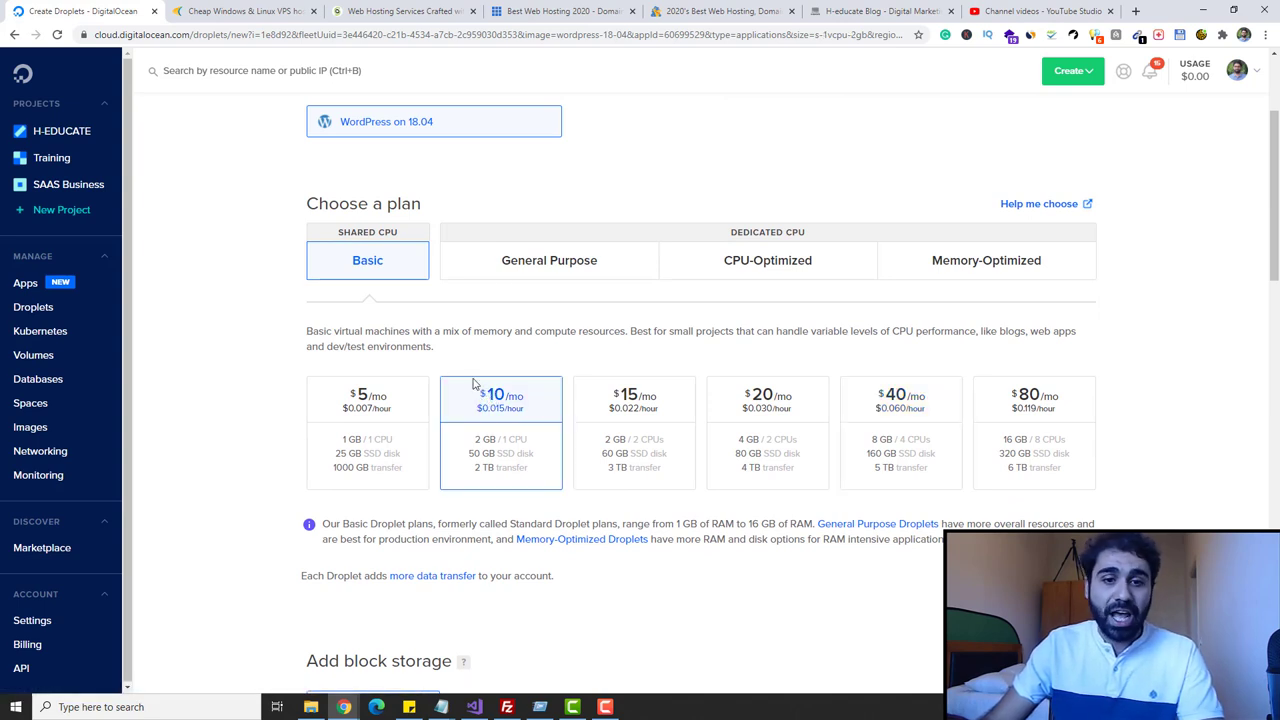
scroll(487, 347, down, 3)
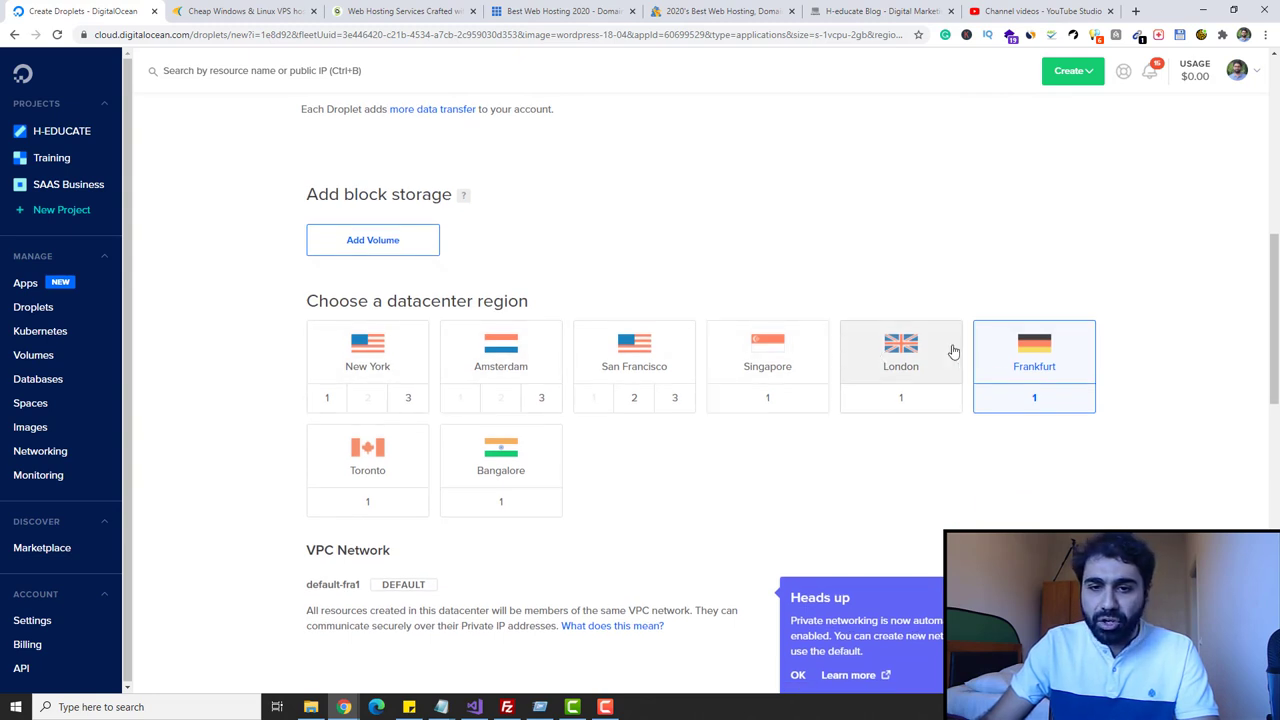
click(925, 355)
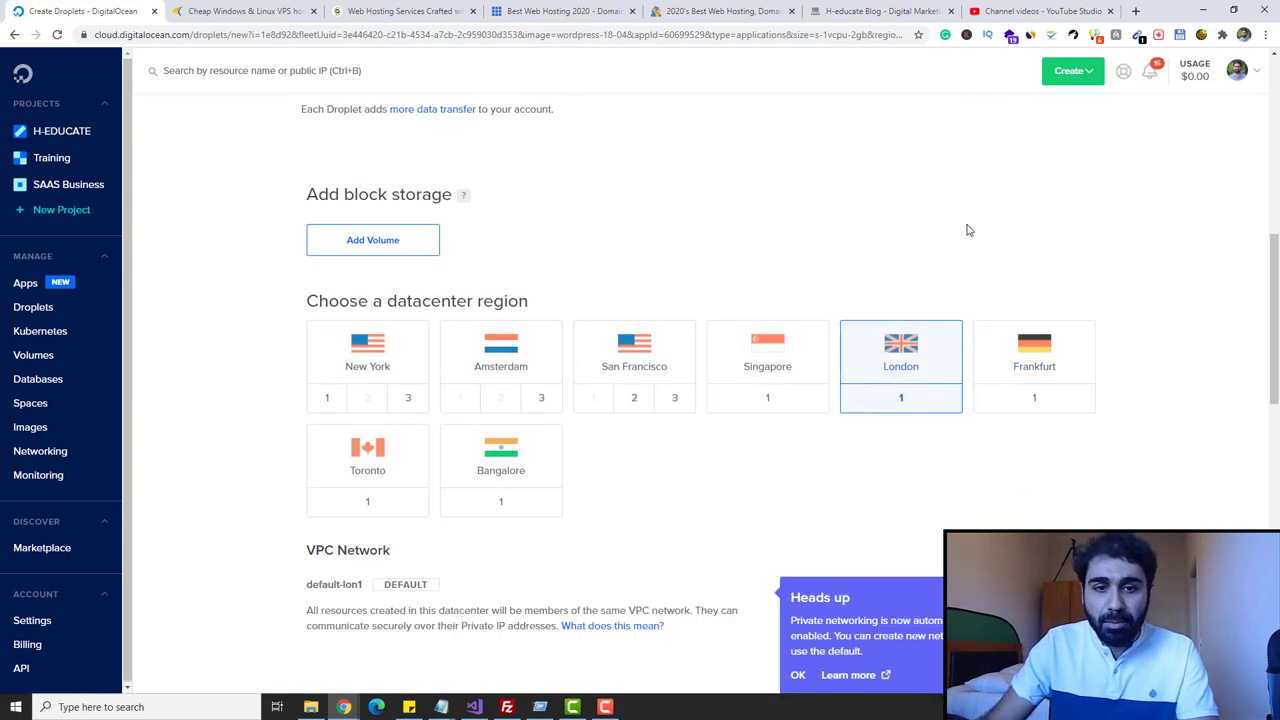
scroll(1065, 255, down, 3)
scroll(1074, 247, down, 3)
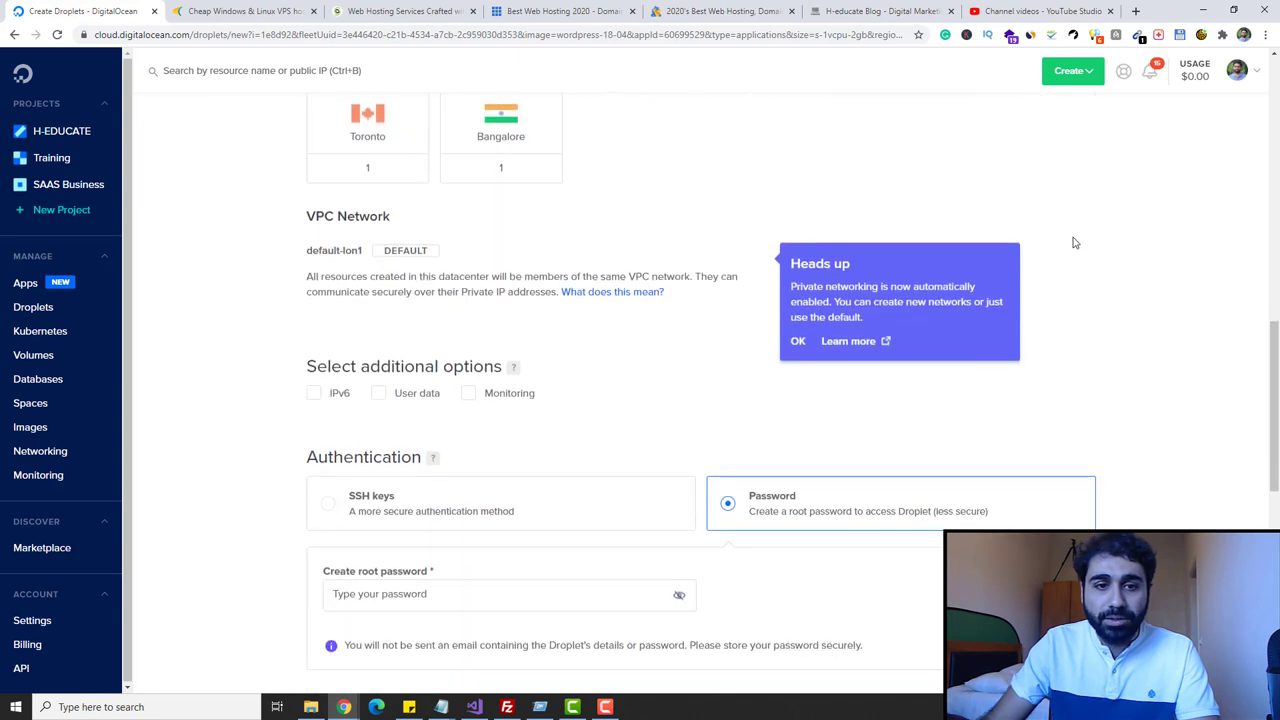
- Enter a strong root password meeting all requirements, then scroll to Finalize and create
click(473, 327)
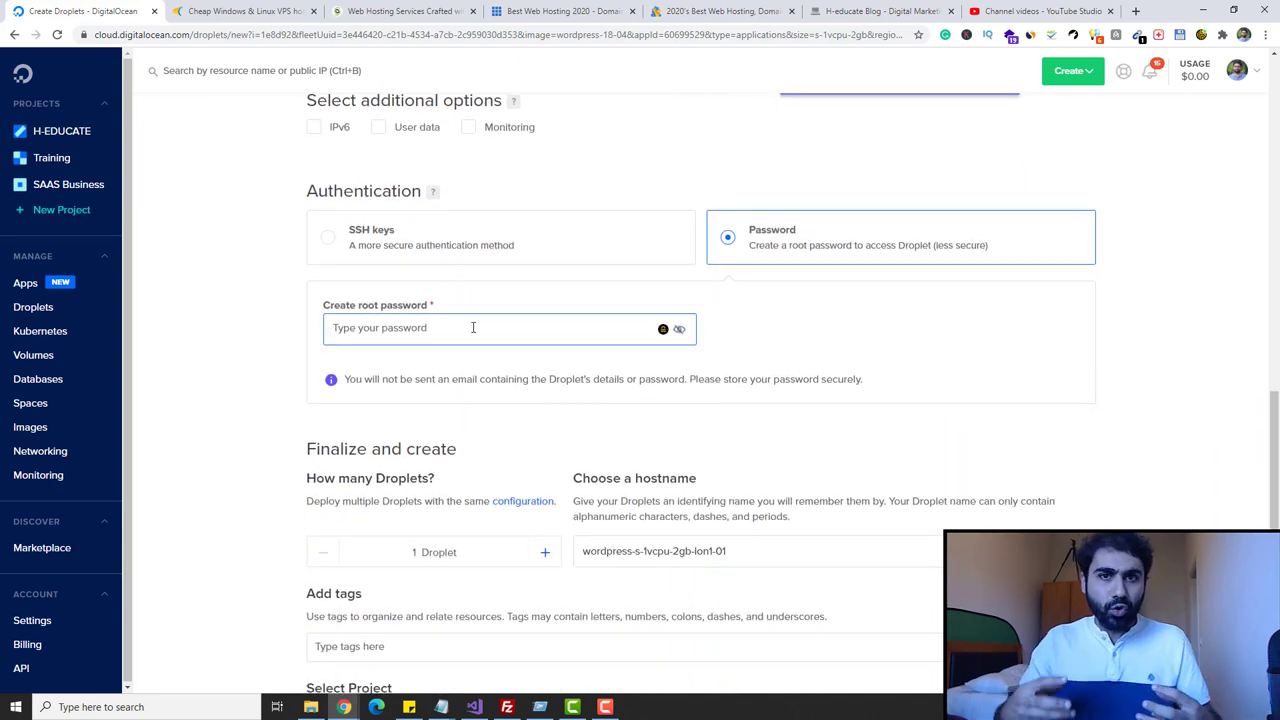
text(•••••••)
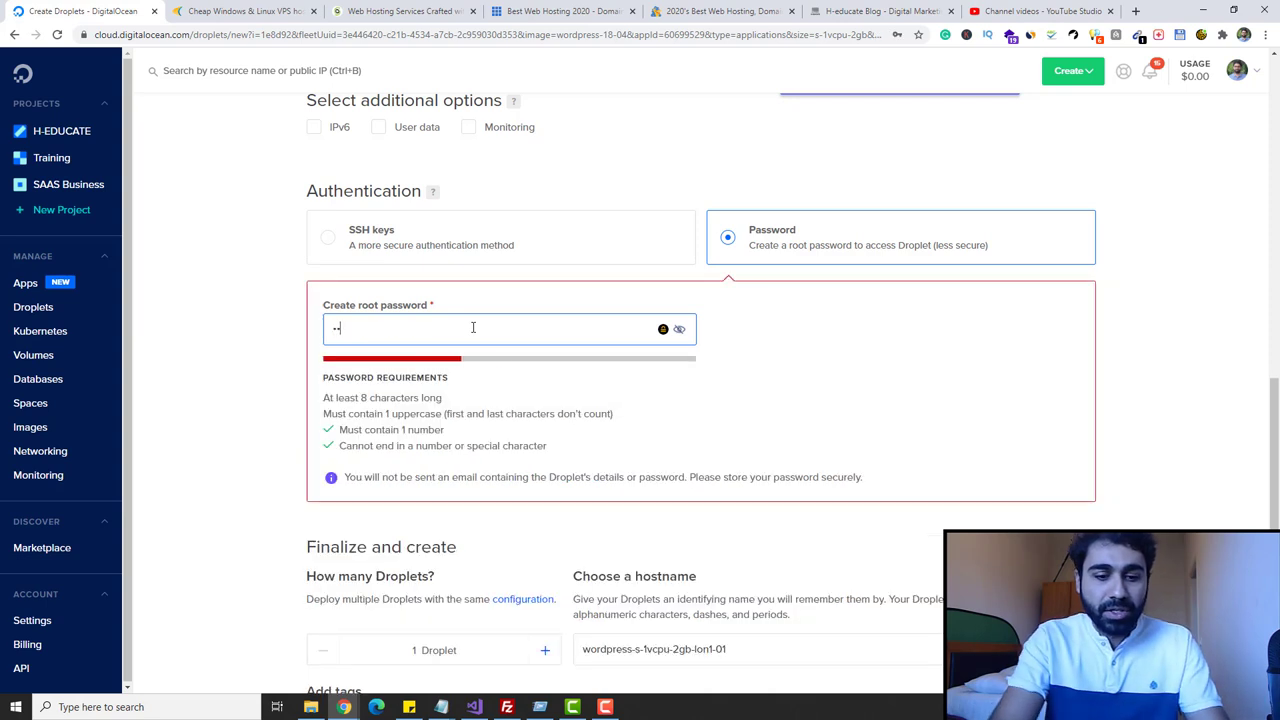
key(BackSpace)
key(BackSpace)
key(BackSpace)
key(BackSpace)
key(BackSpace)
text(••••••••••••)
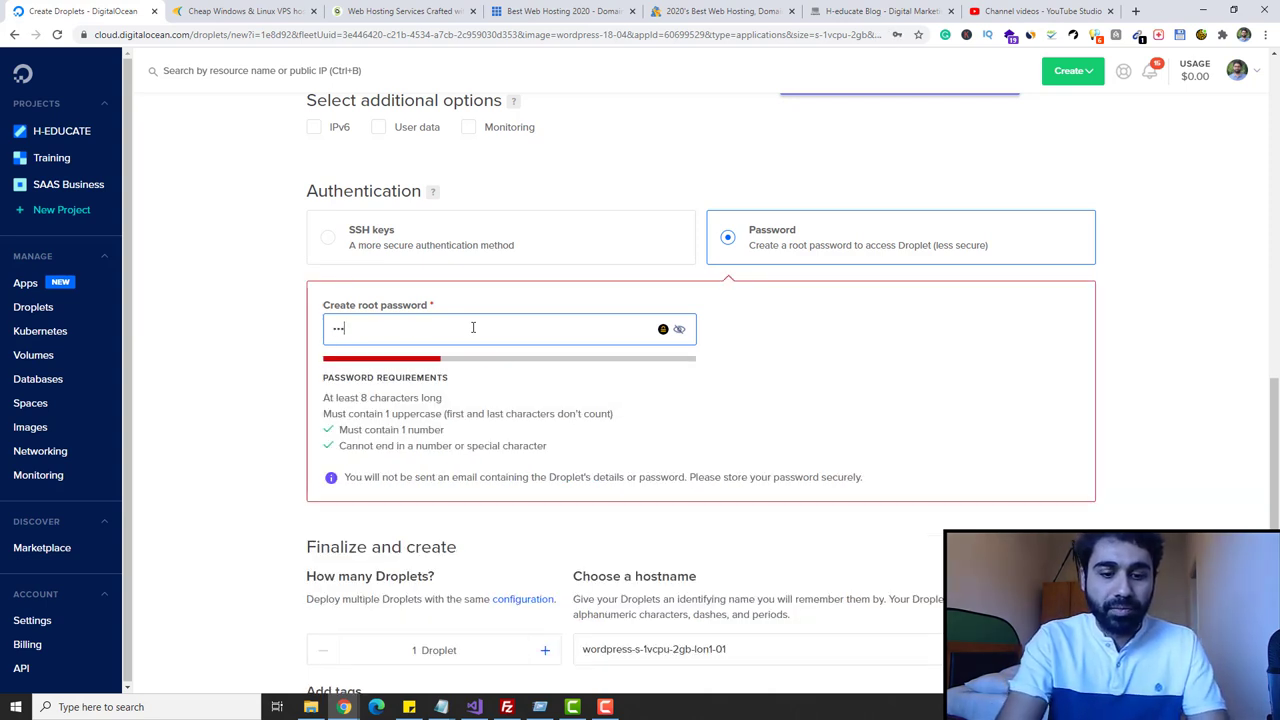
text(••)
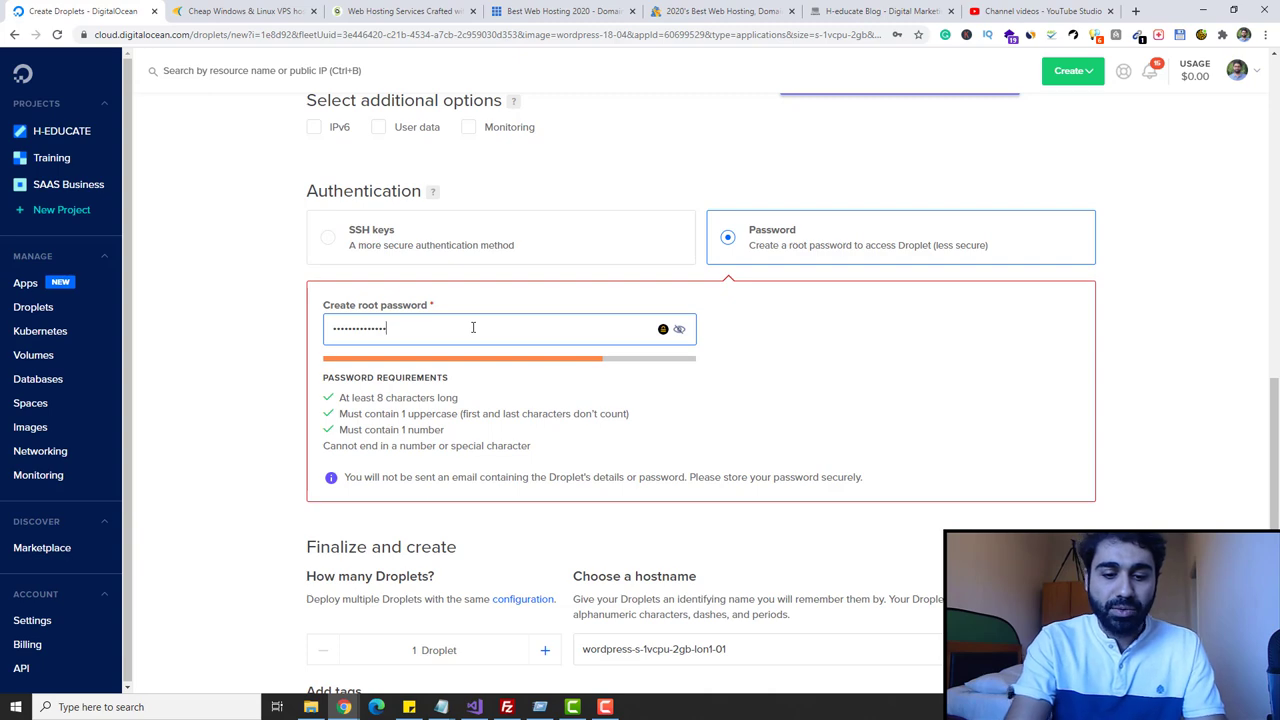
text(•)
scroll(840, 309, down, 4)
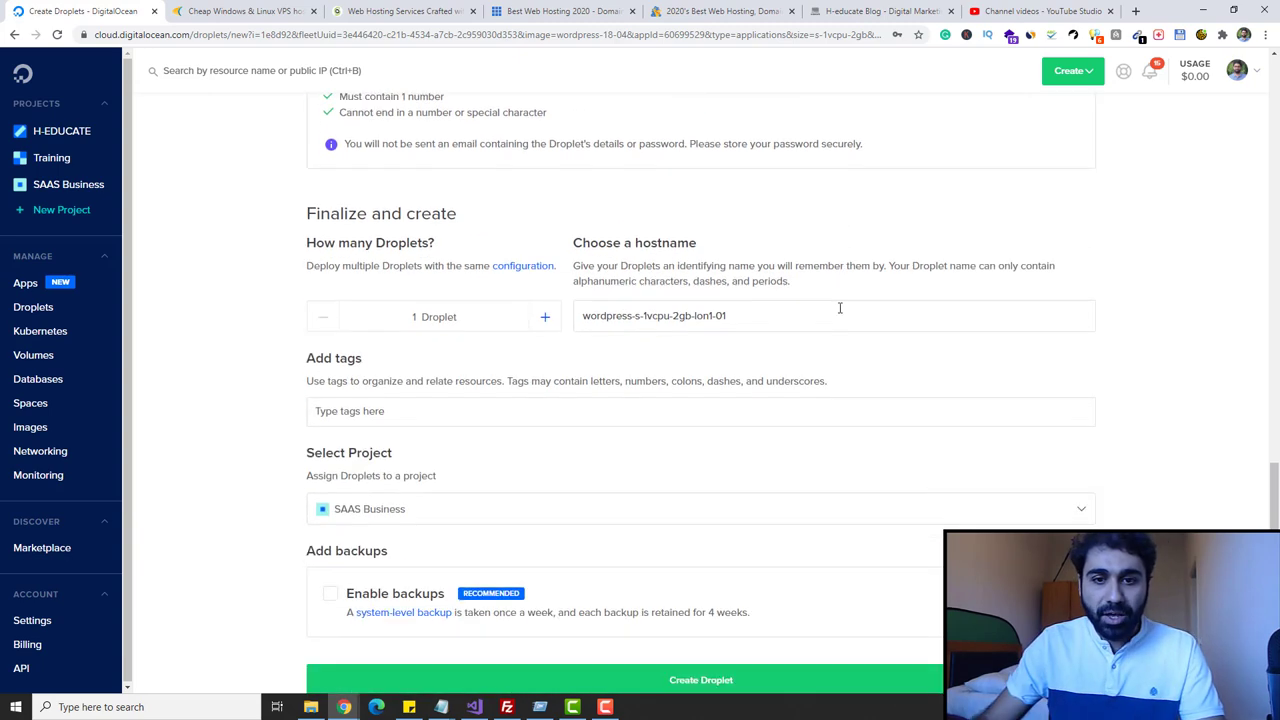
scroll(804, 264, down, 2)
- Create the WordPress droplet, then switch to GoDaddy's My Domains list
click(729, 466)
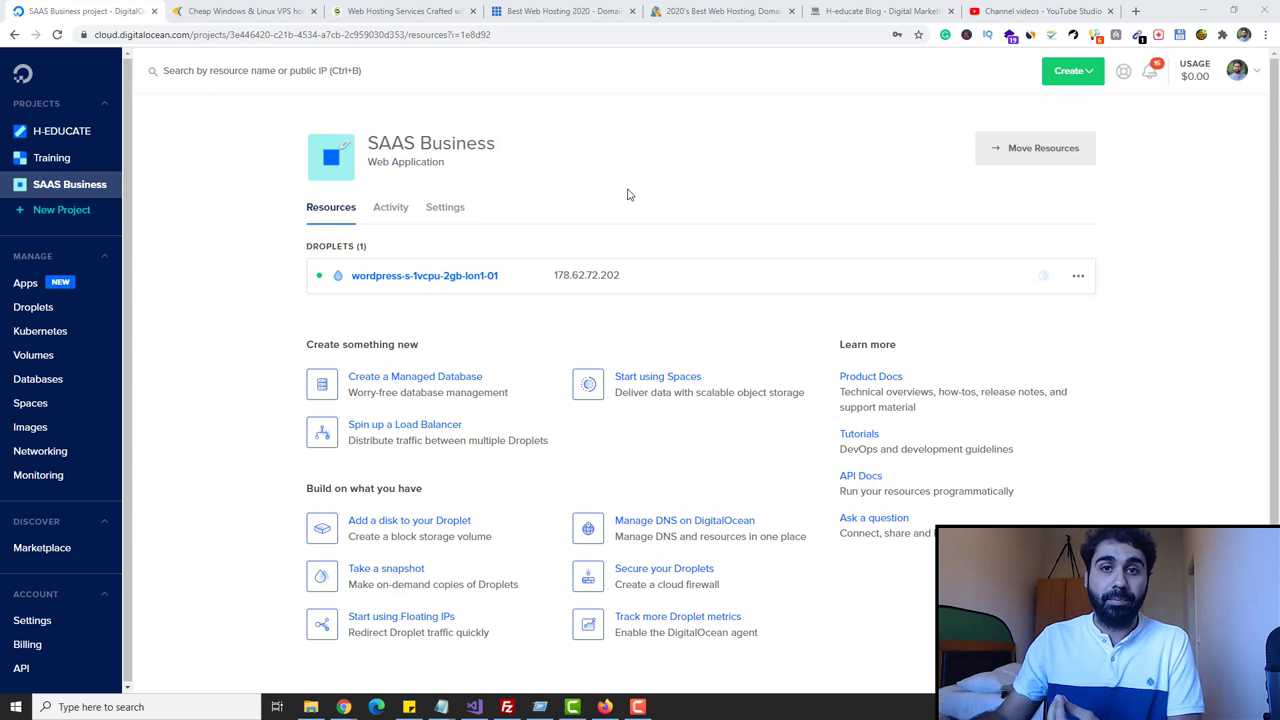
click(605, 707)
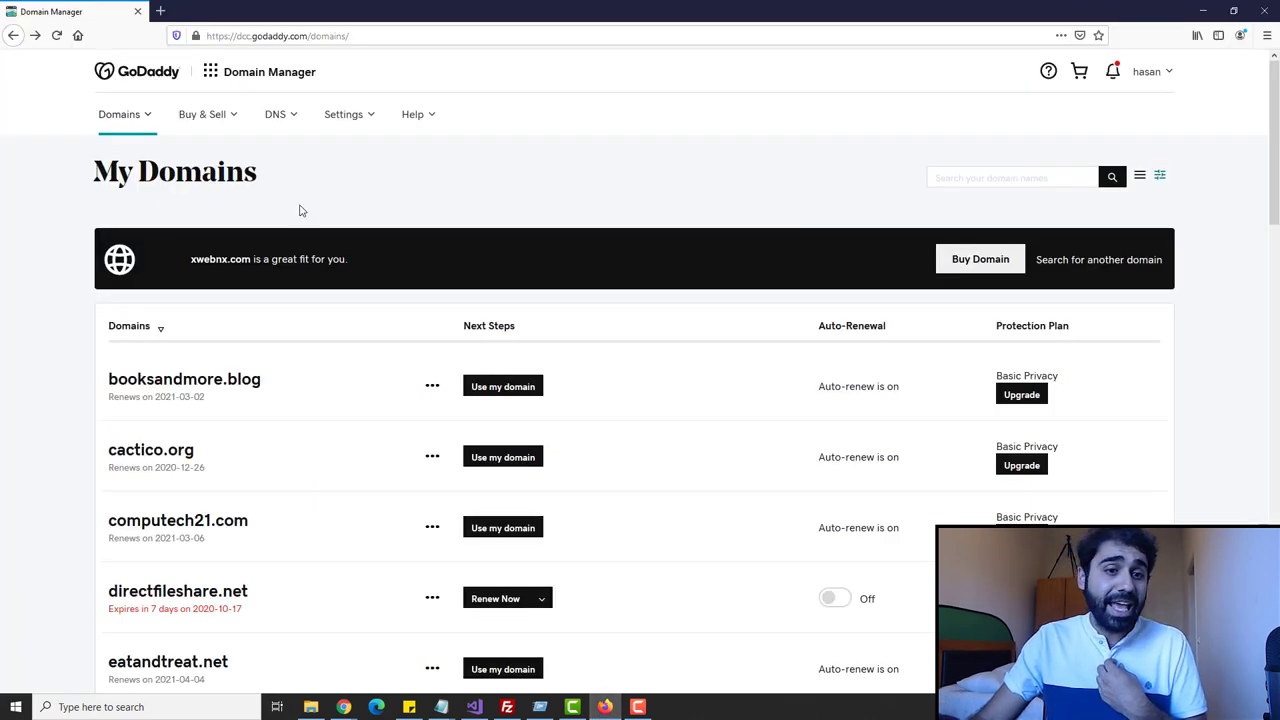
- Open Manage DNS for h-educate.org from its menu in the My Domains list
scroll(305, 150, down, 6)
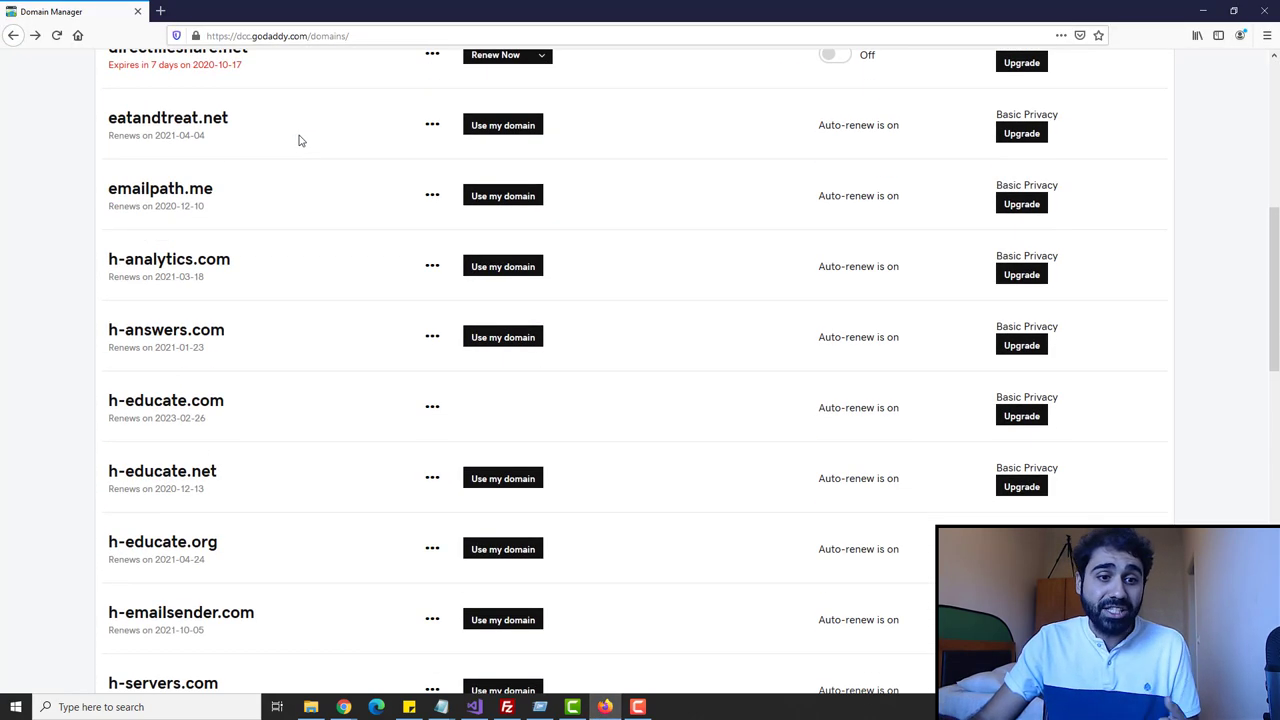
scroll(292, 141, down, 3)
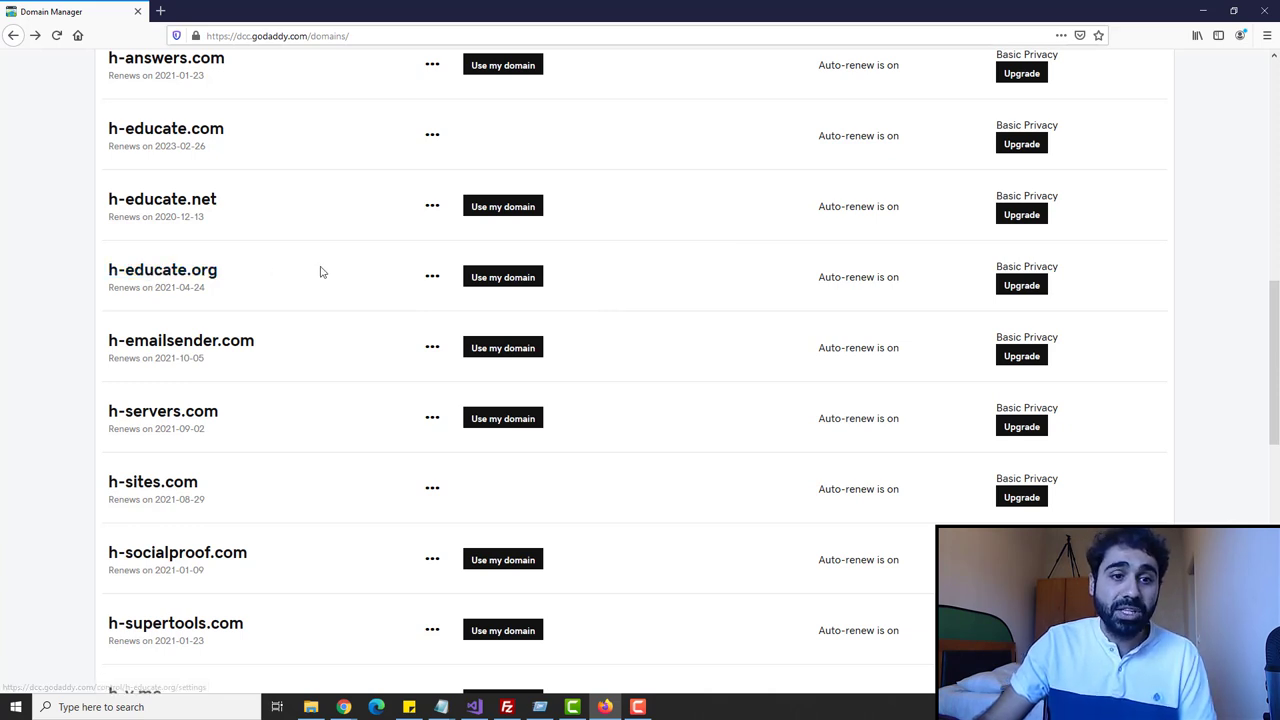
click(433, 278)
click(461, 313)
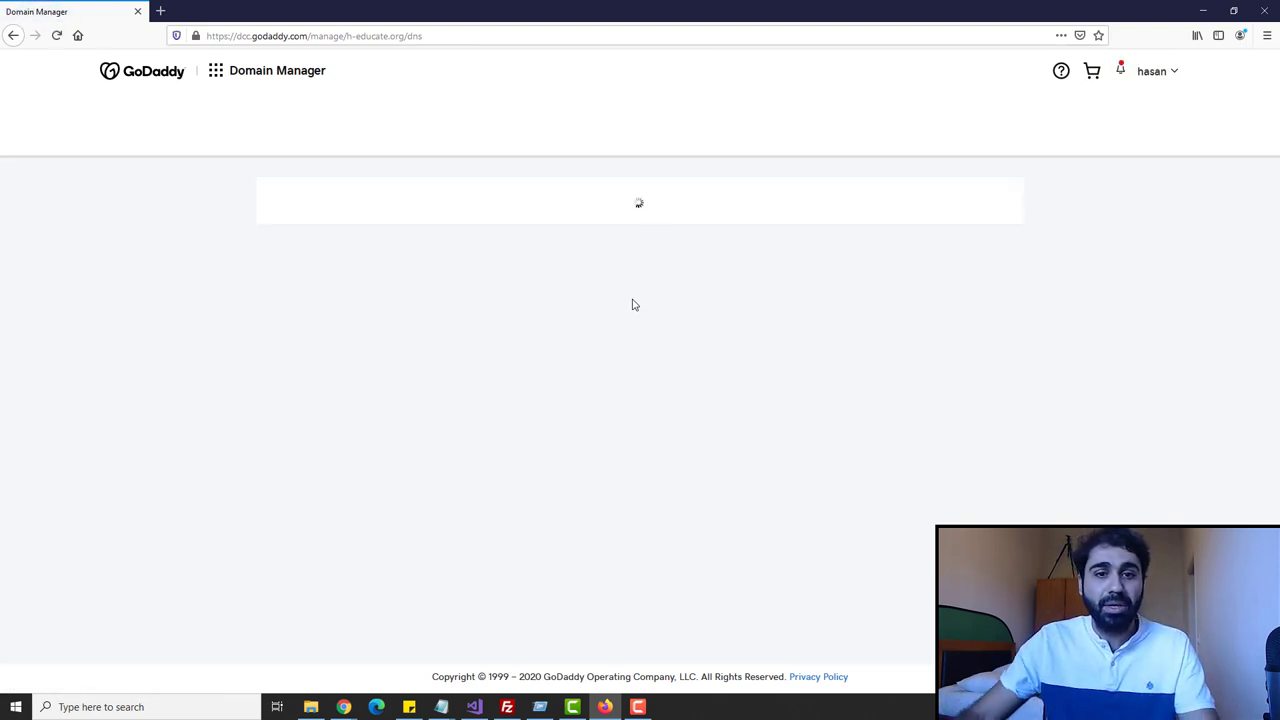
- Copy the droplet's IP address 178.62.72.202 from the DigitalOcean project page
mouse_move(343, 706)
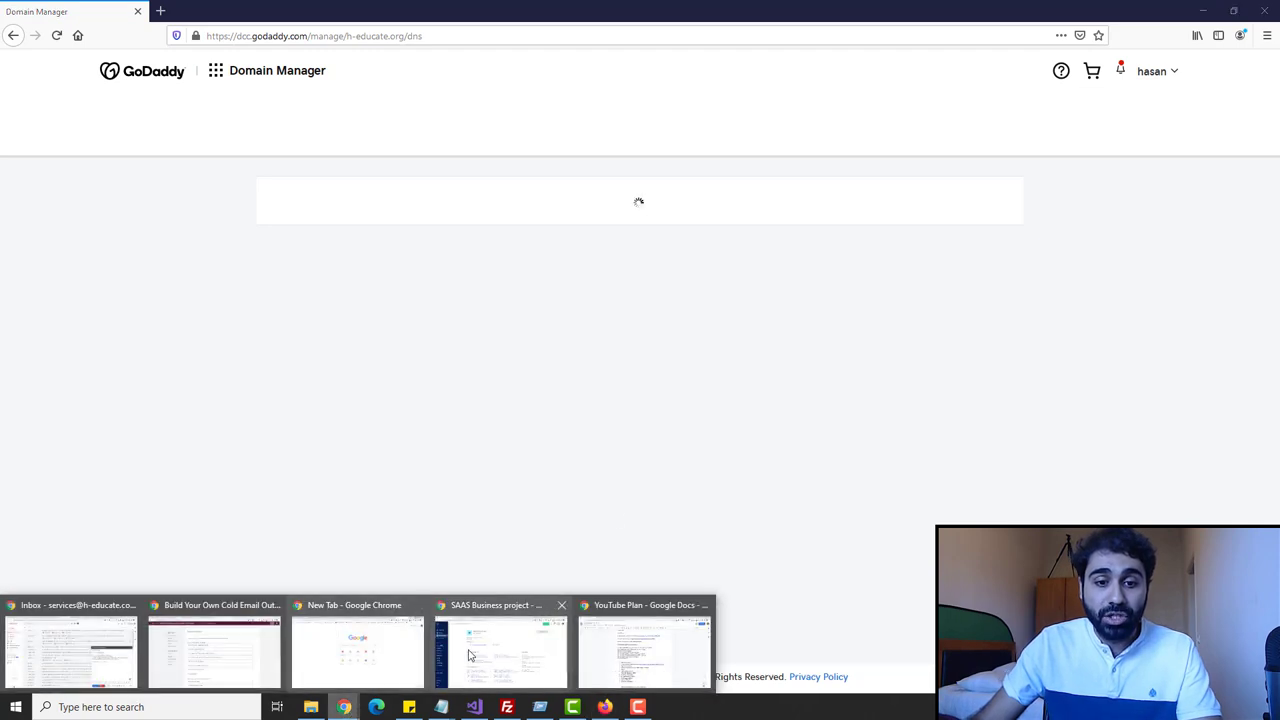
click(533, 623)
mouse_move(629, 277)
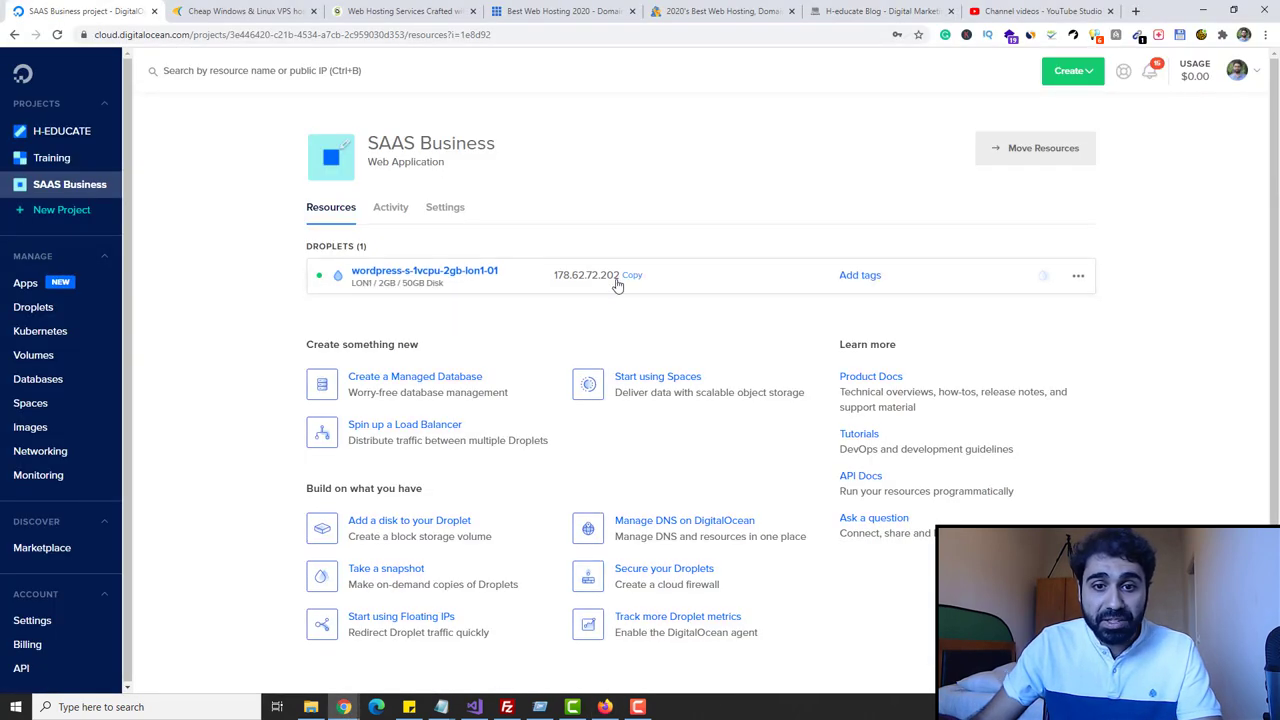
click(632, 276)
click(632, 276)
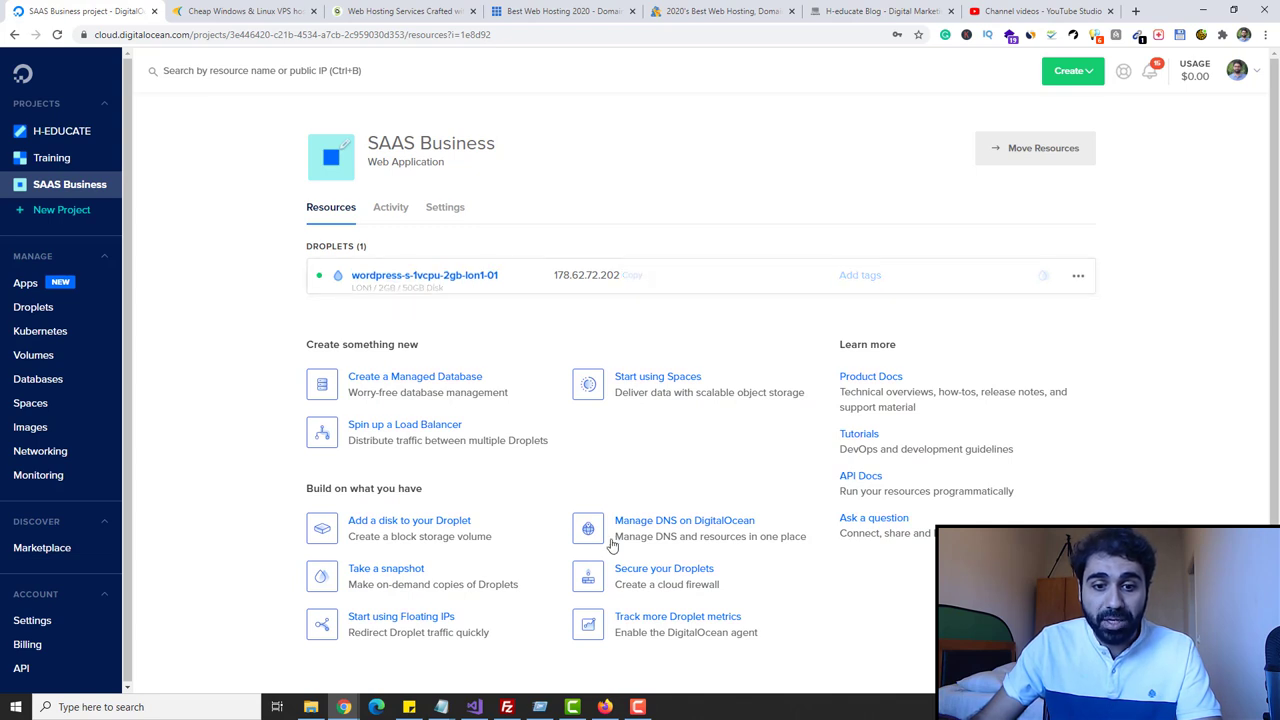
- Change the @ A record from 142.93.168.55 to 178.62.72.202 and save it
click(605, 707)
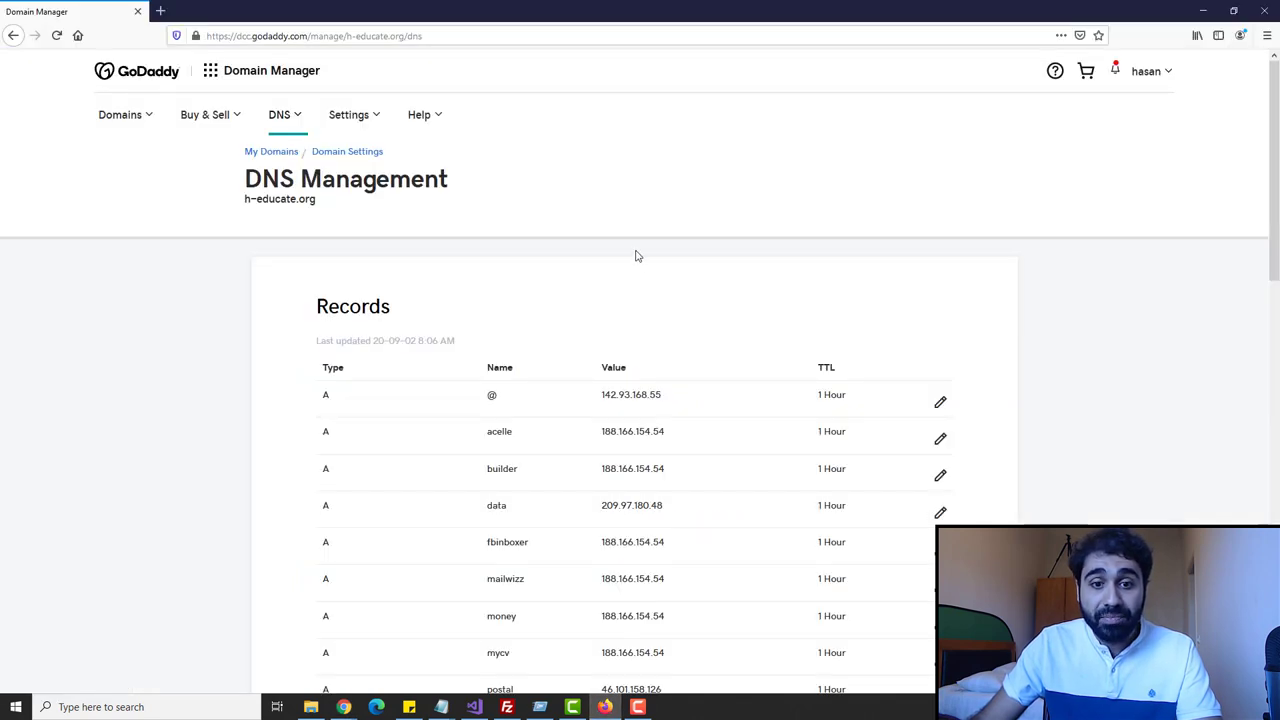
click(937, 405)
drag(618, 462, 354, 458)
text(178.62.72.202)
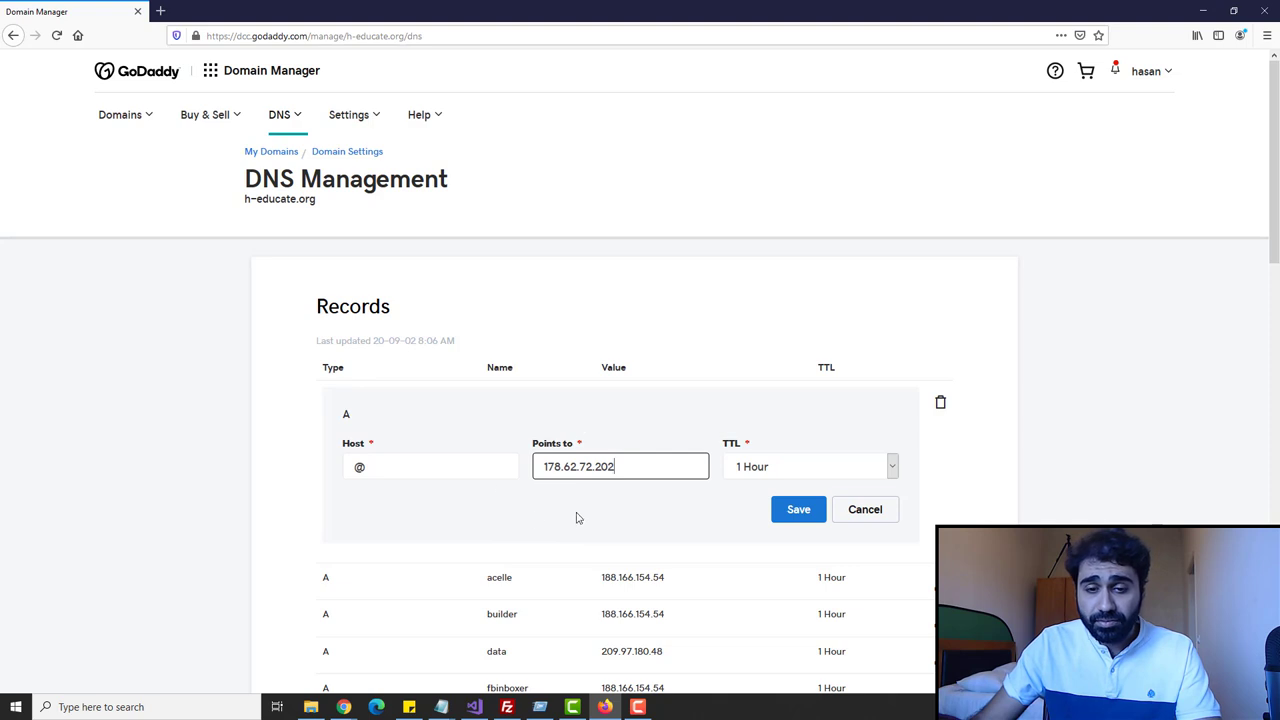
click(803, 512)
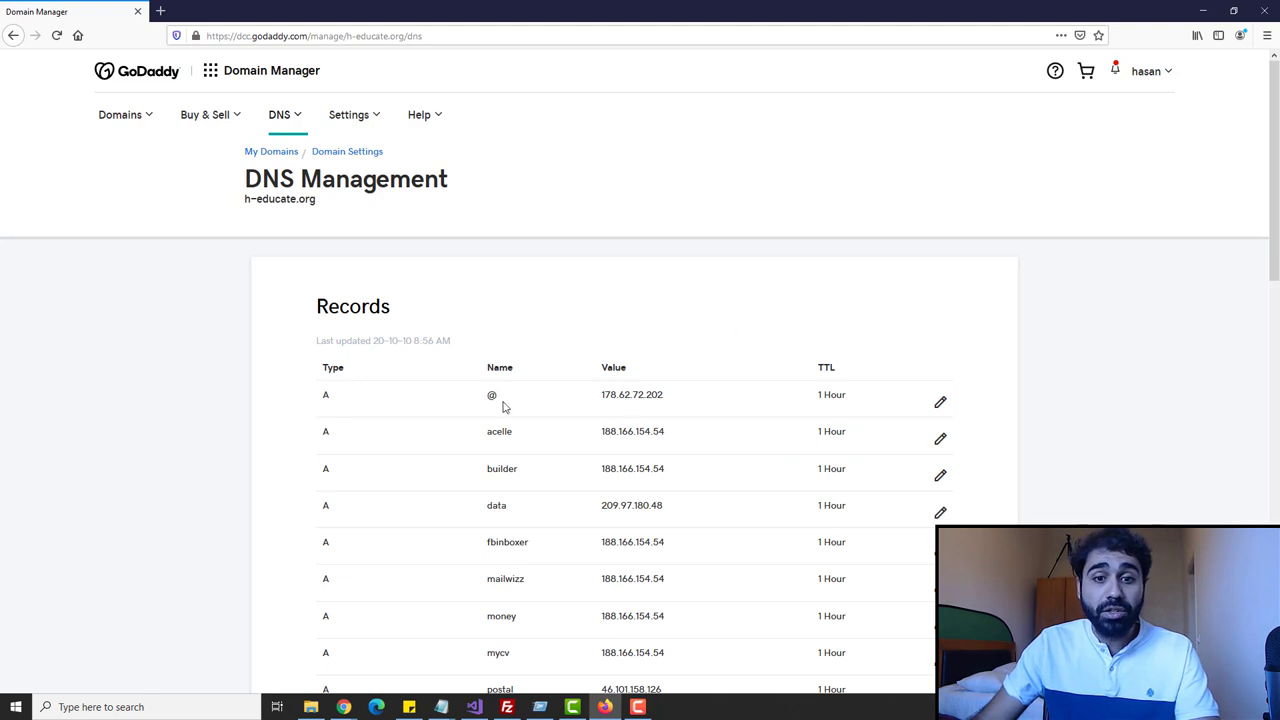
- Minimize the domain manager window and open a new Chrome tab
click(1200, 9)
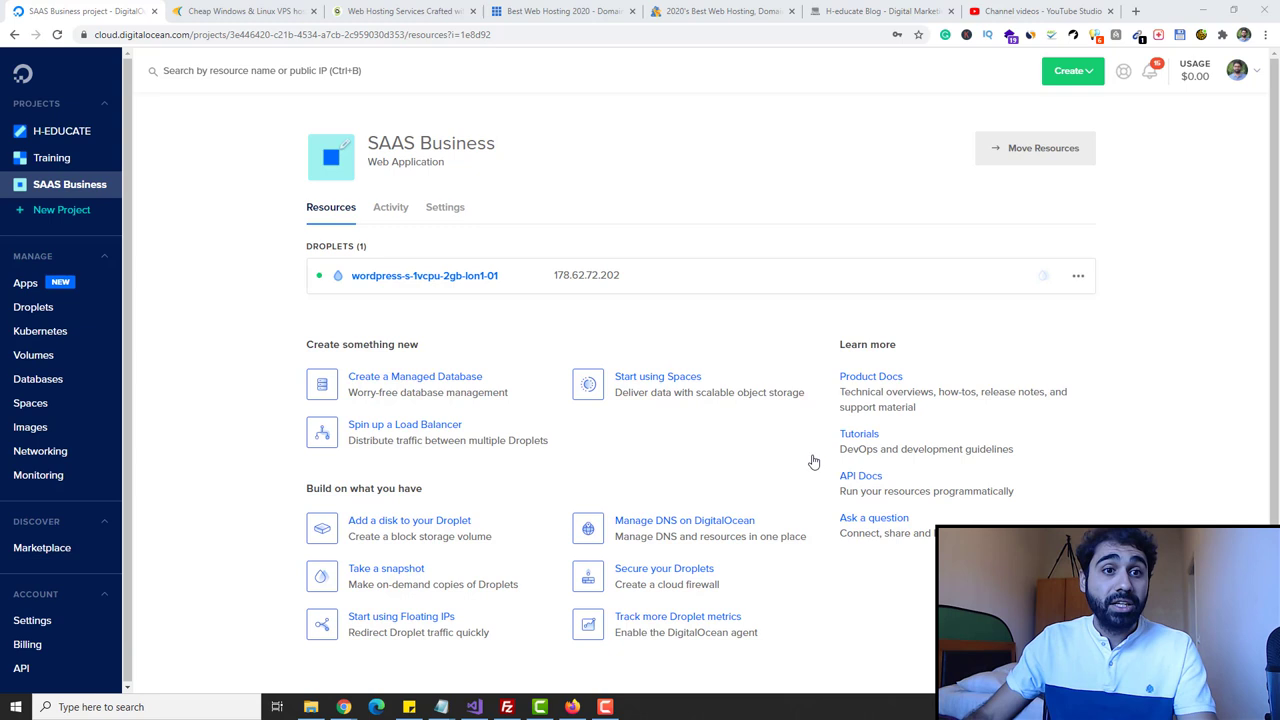
right_click(55, 11)
click(90, 17)
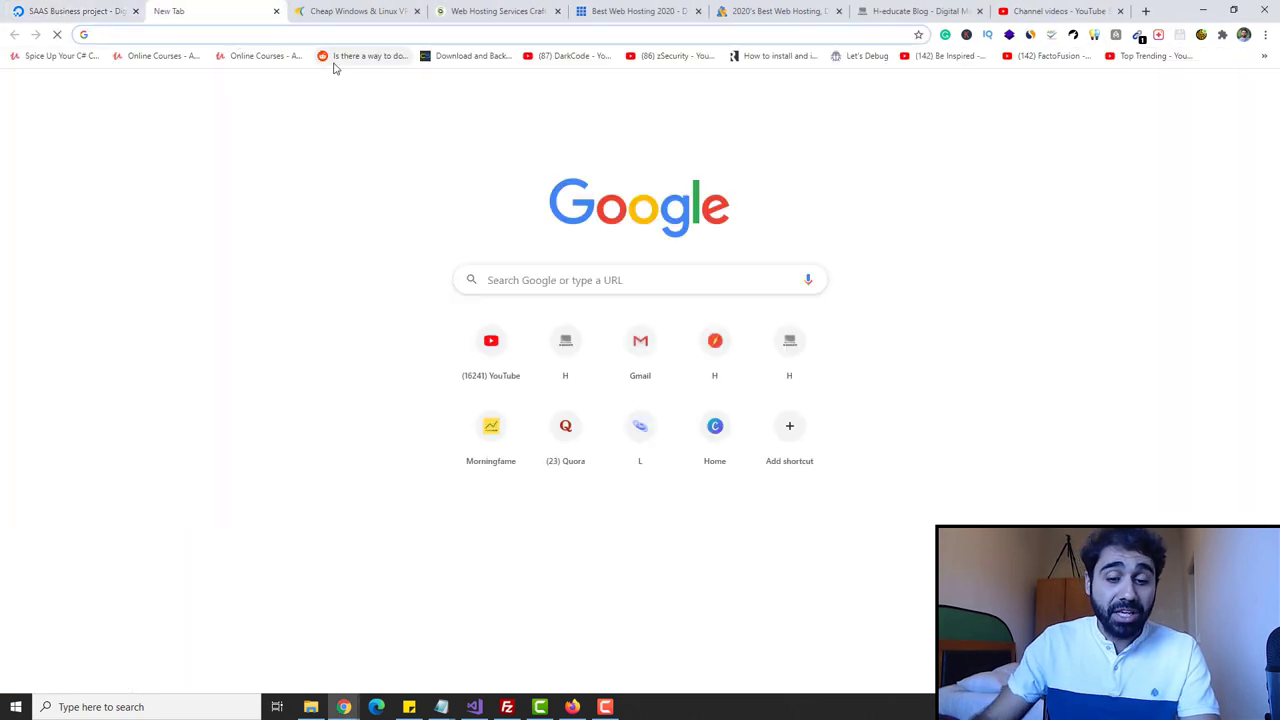
- Go to ping.eu and open its online Ping tool
text(ping.eu)
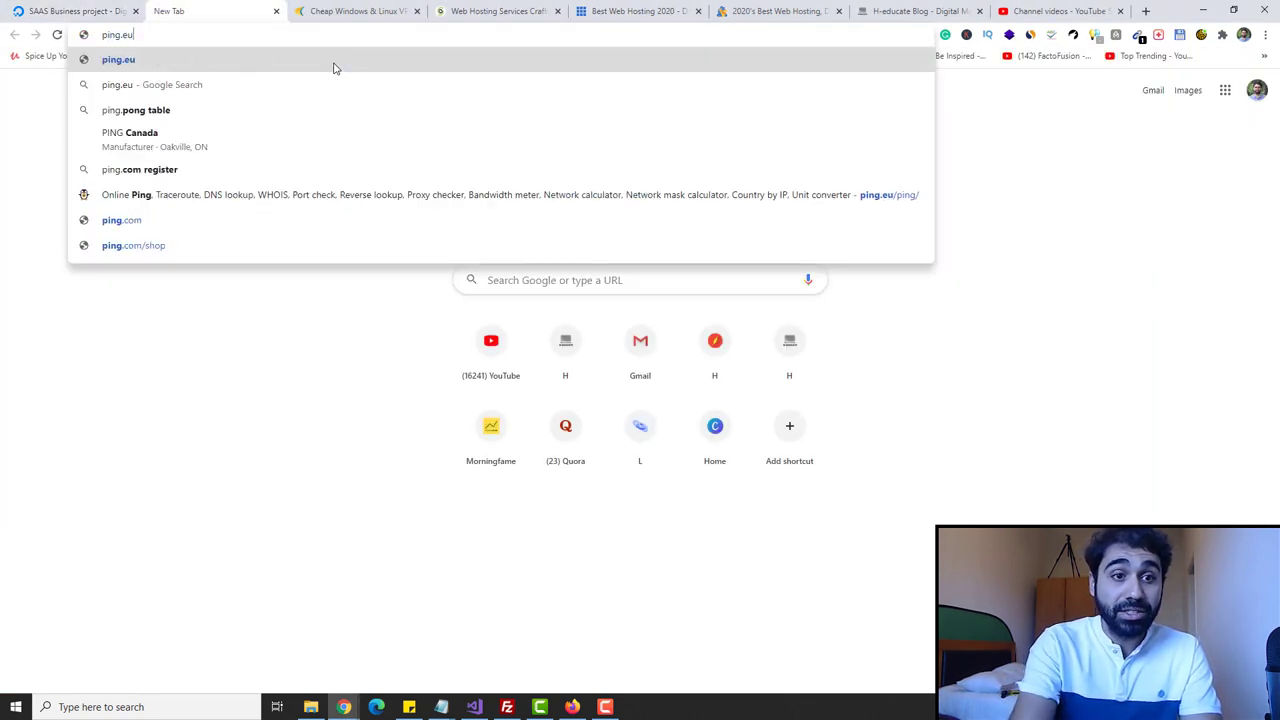
key(Return)
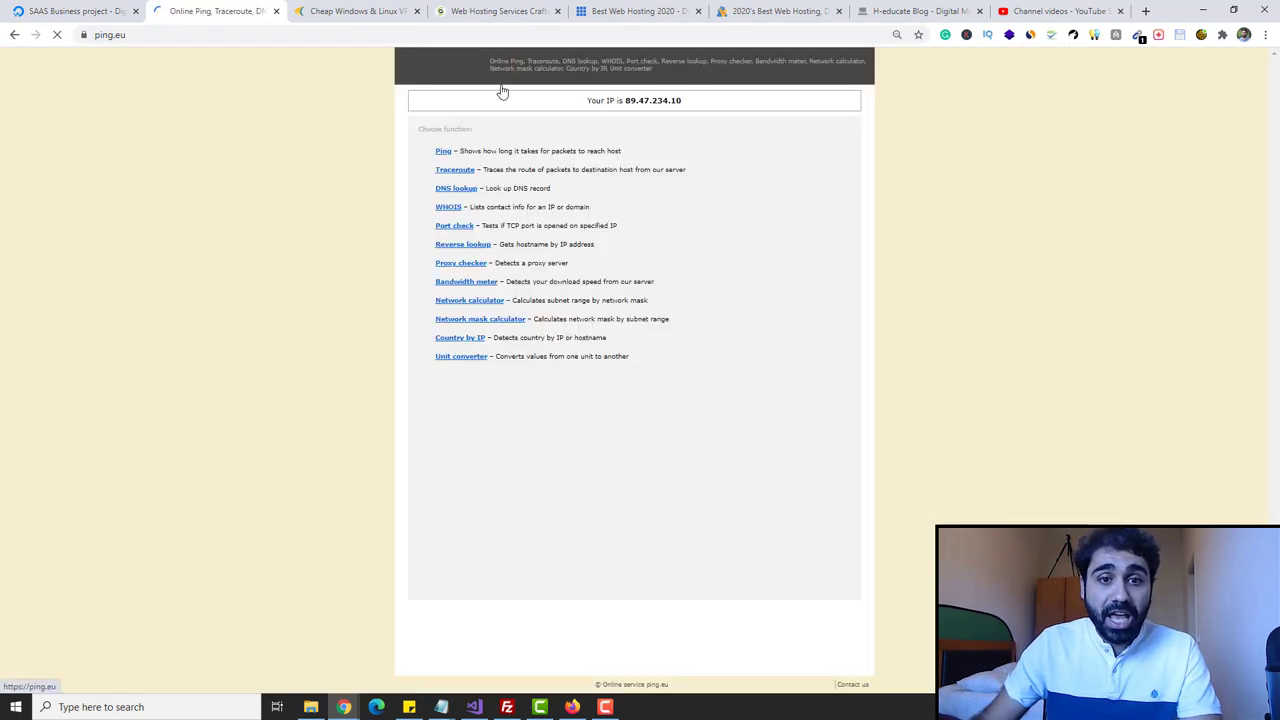
click(446, 151)
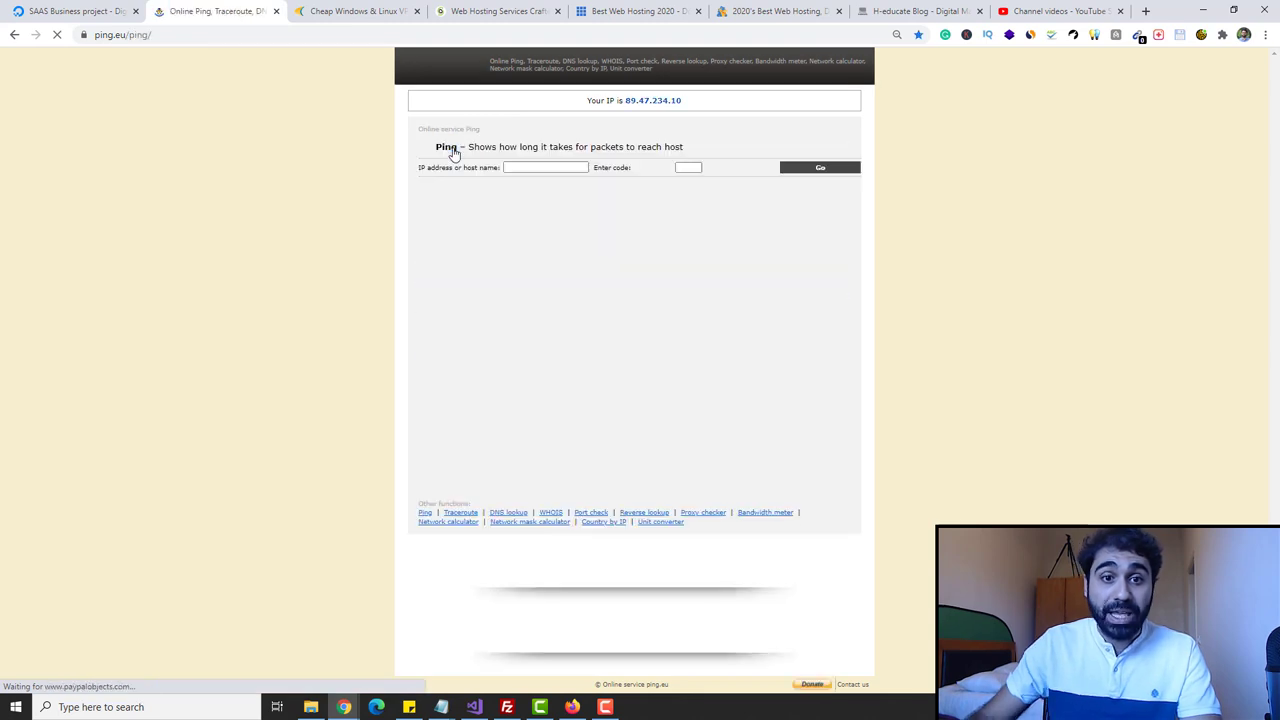
- Ping h-educate.org with the verification code, confirm it replies from 178.62.72.202, then return to DigitalOcean
click(560, 170)
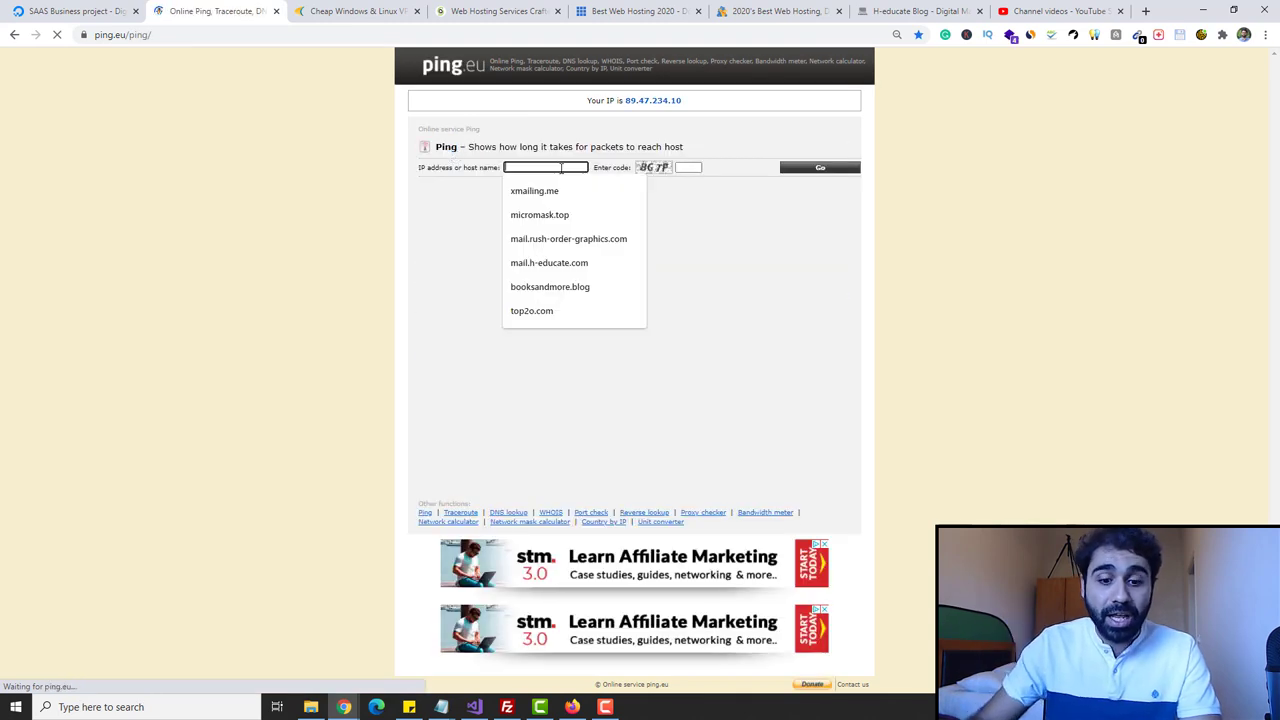
text(h-educate.org)
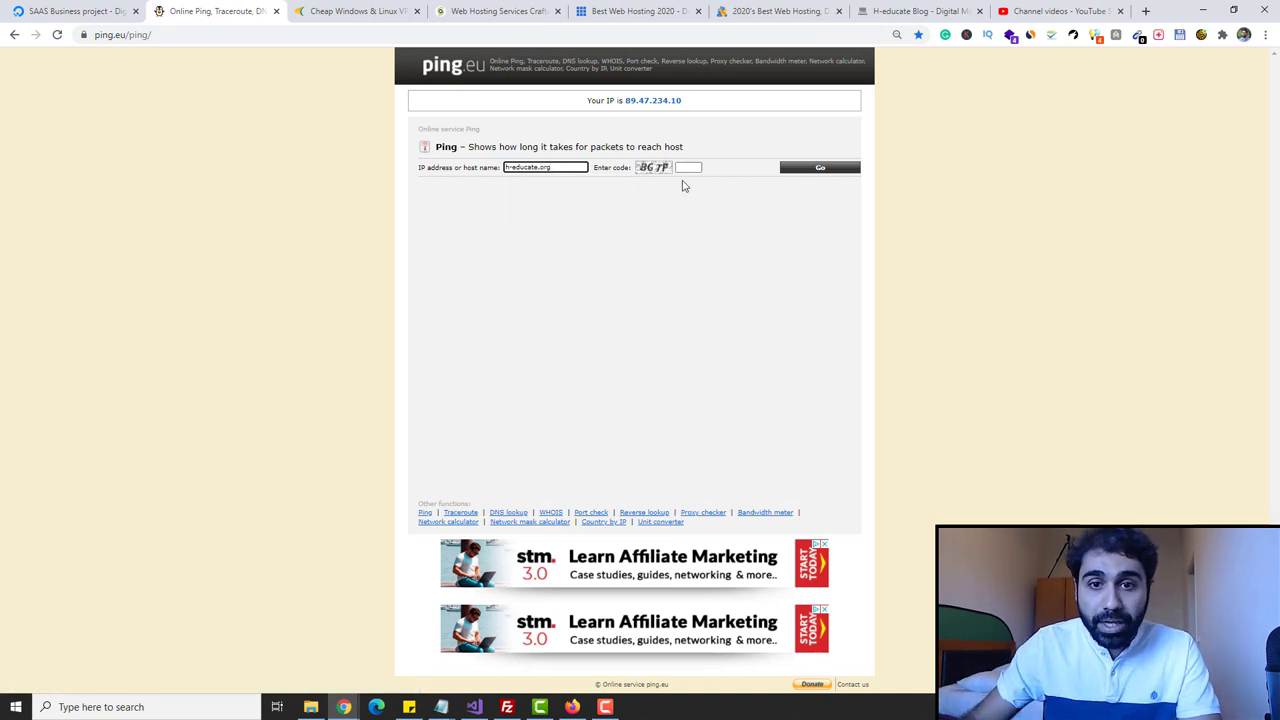
click(688, 168)
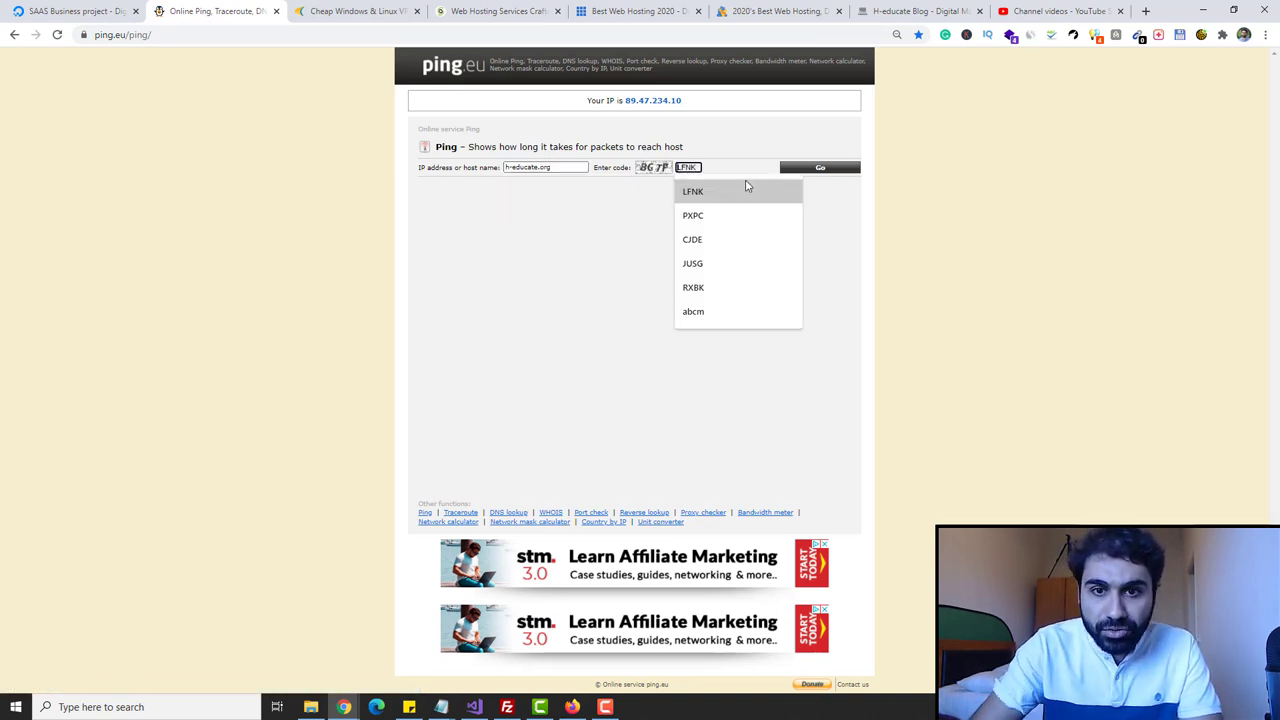
text(BG)
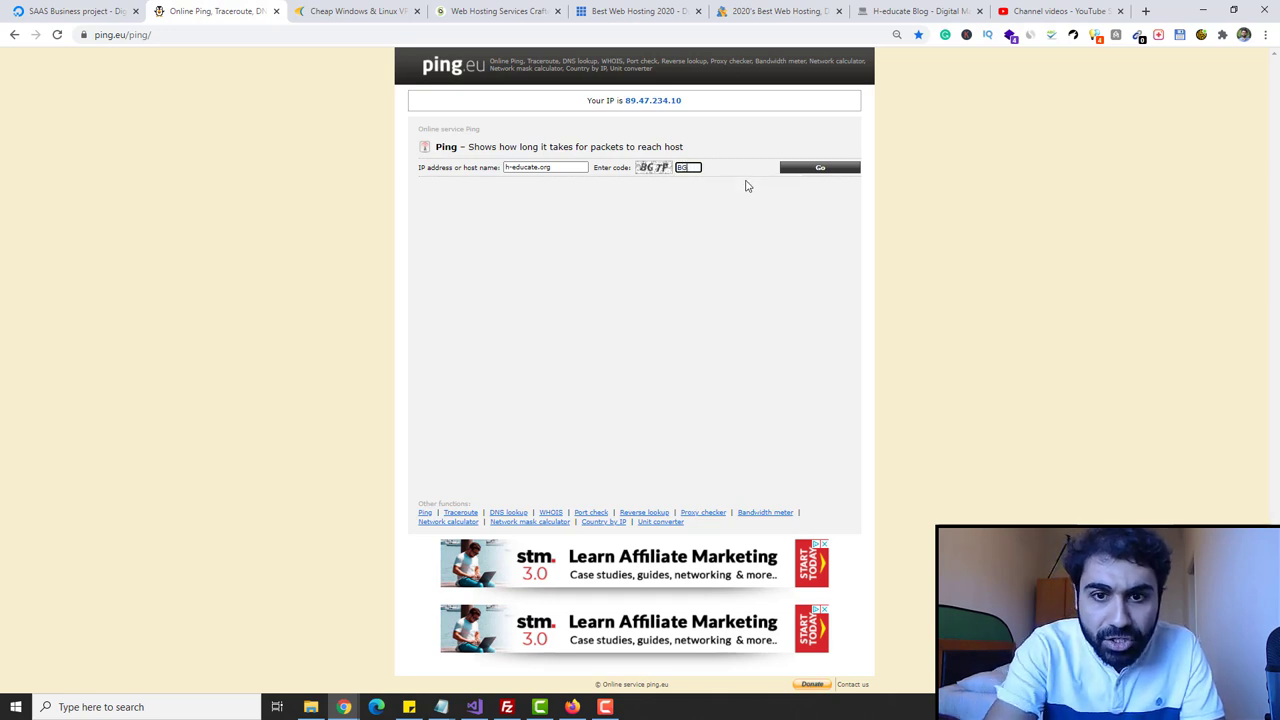
text(7P)
click(809, 169)
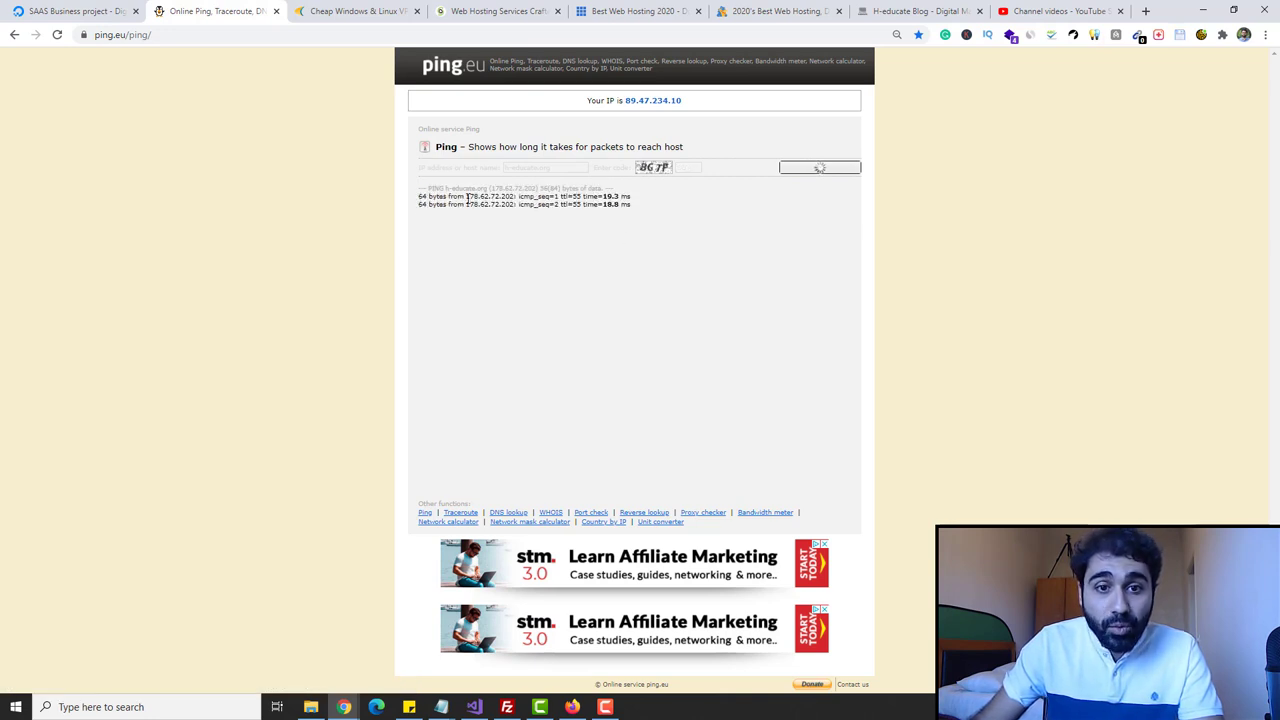
drag(466, 197, 502, 199)
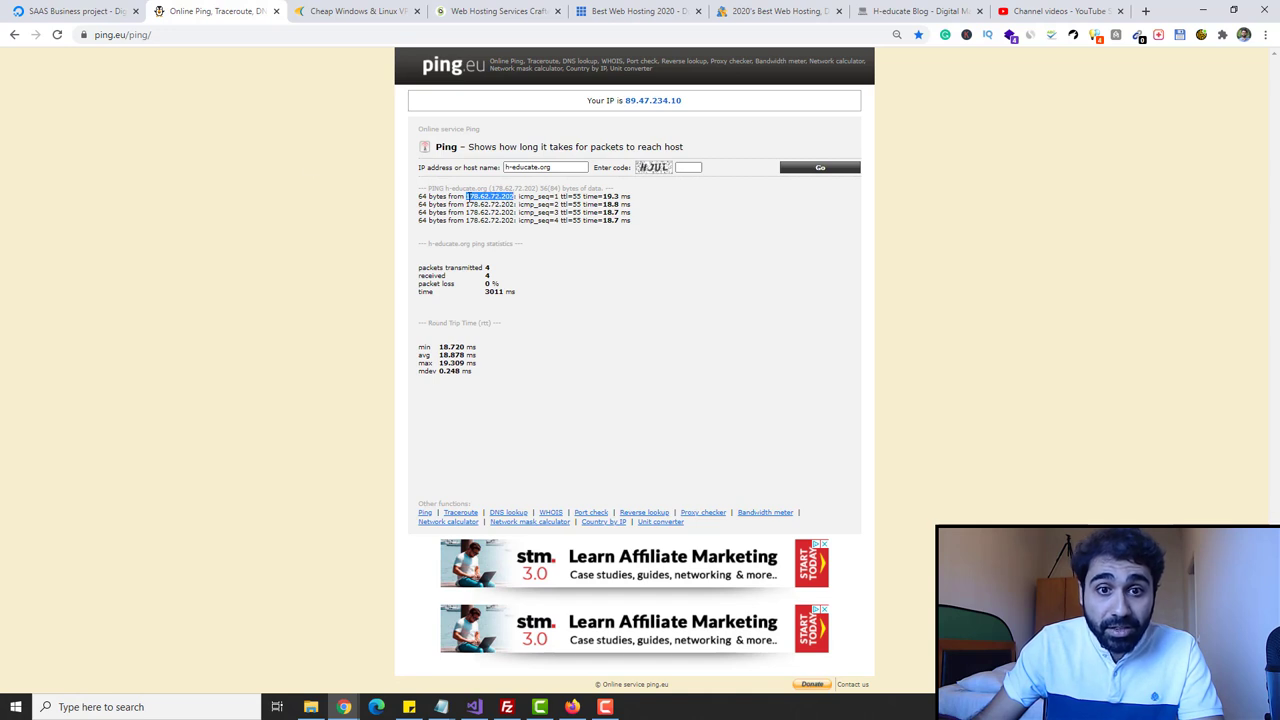
click(141, 18)
mouse_move(594, 274)
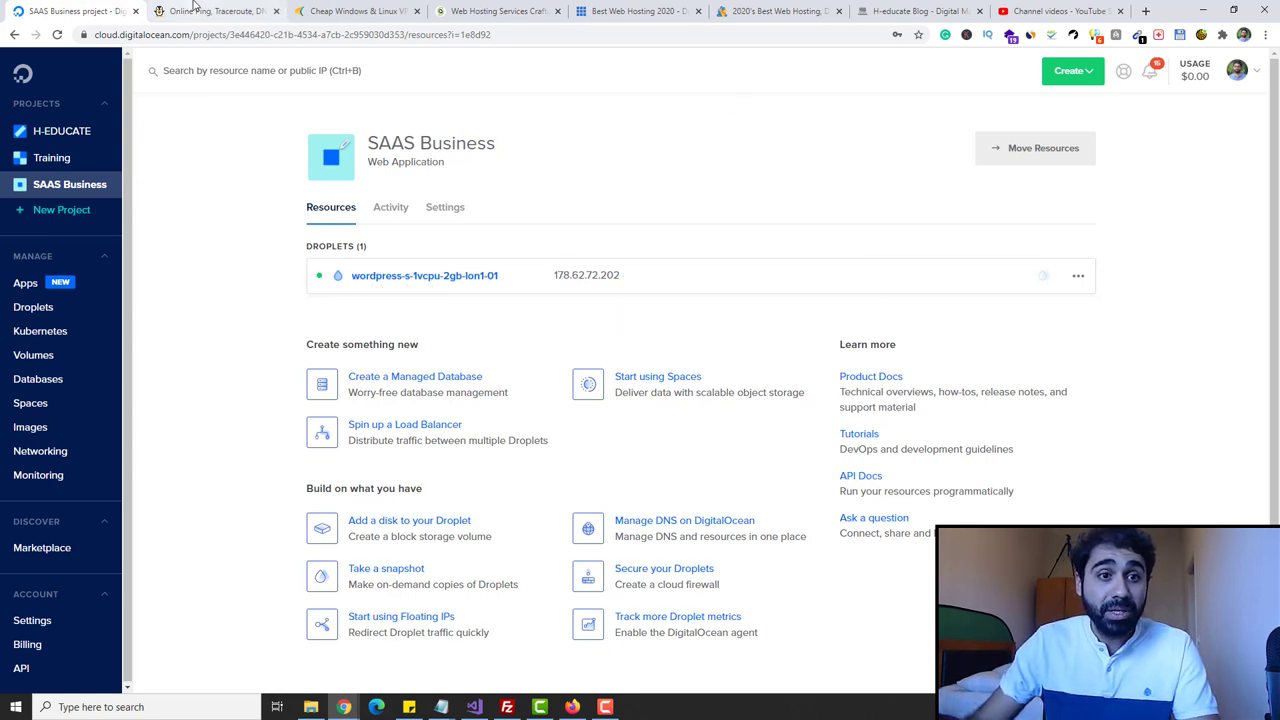
- Load h-educate.org to see the droplet's WordPress setup notice, then open the droplet's web console
click(398, 272)
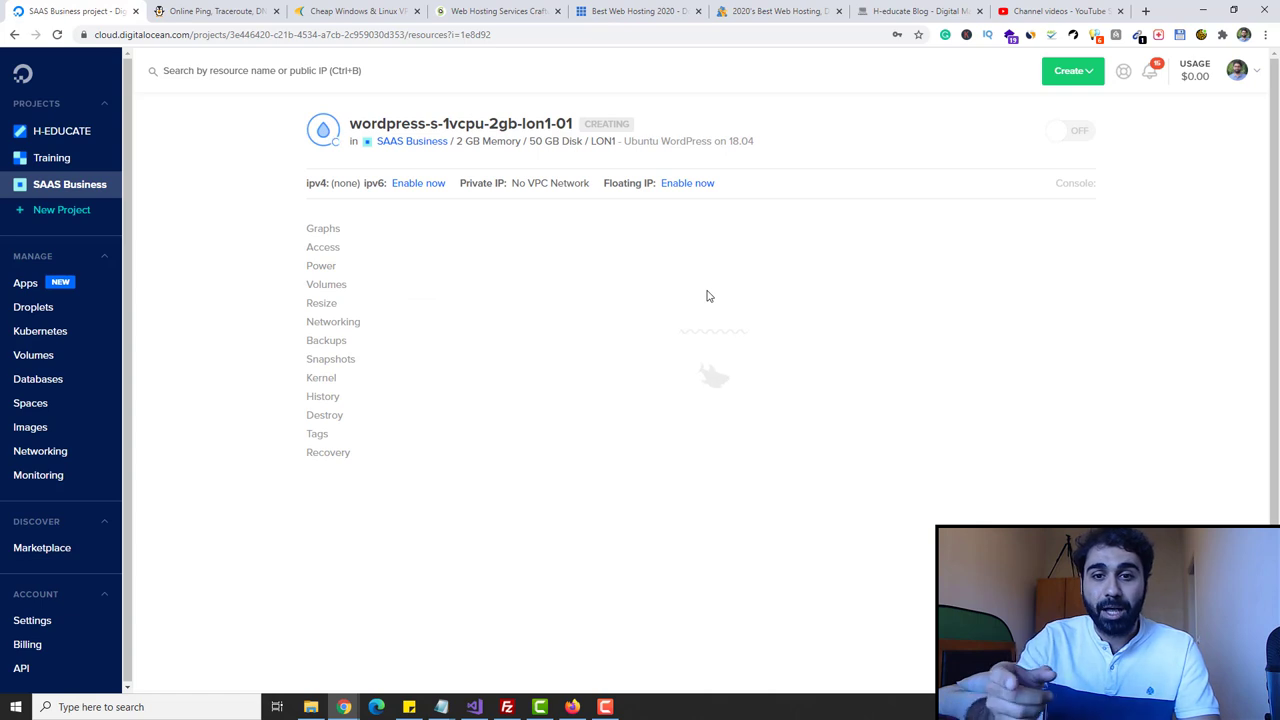
click(210, 11)
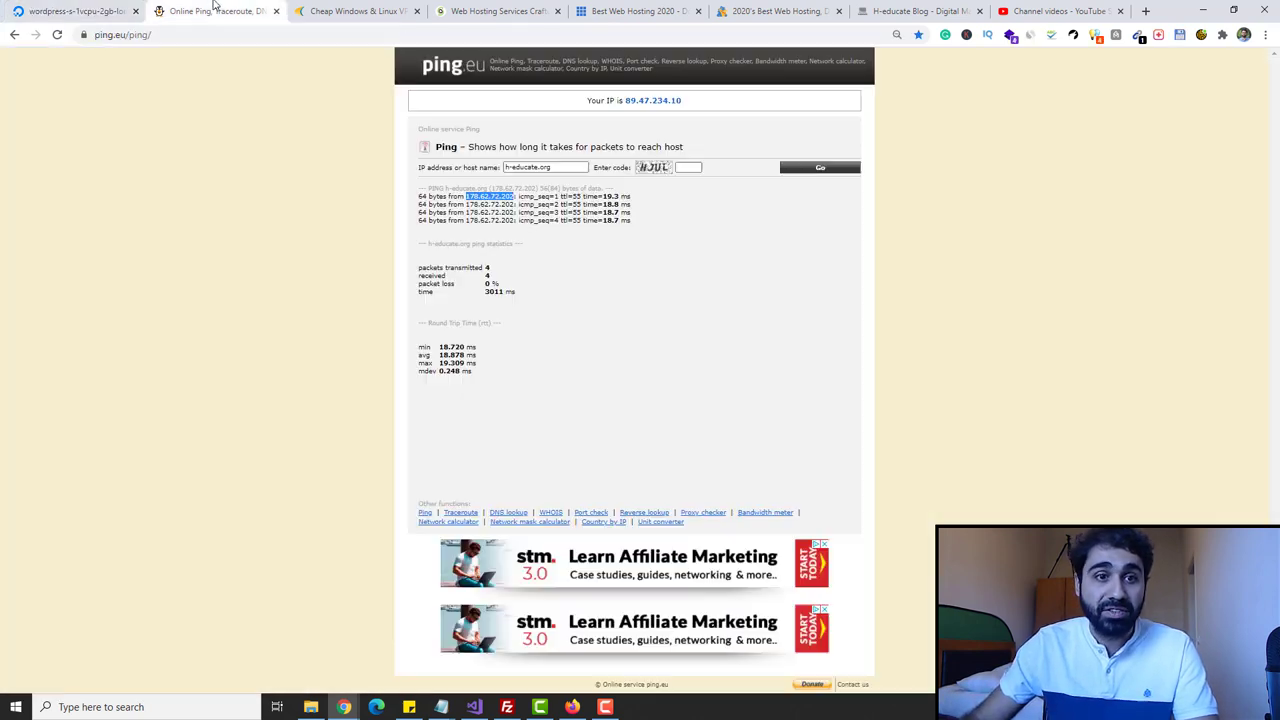
click(206, 35)
text(h-edicate.)
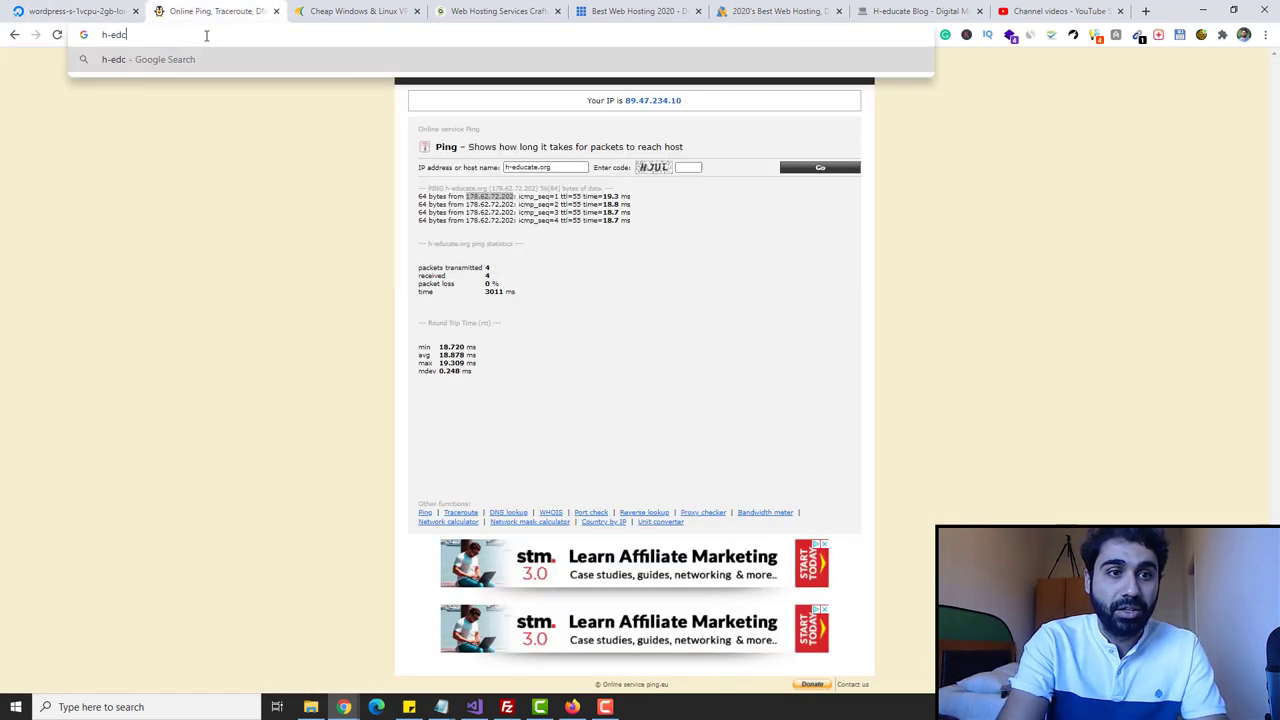
text(org)
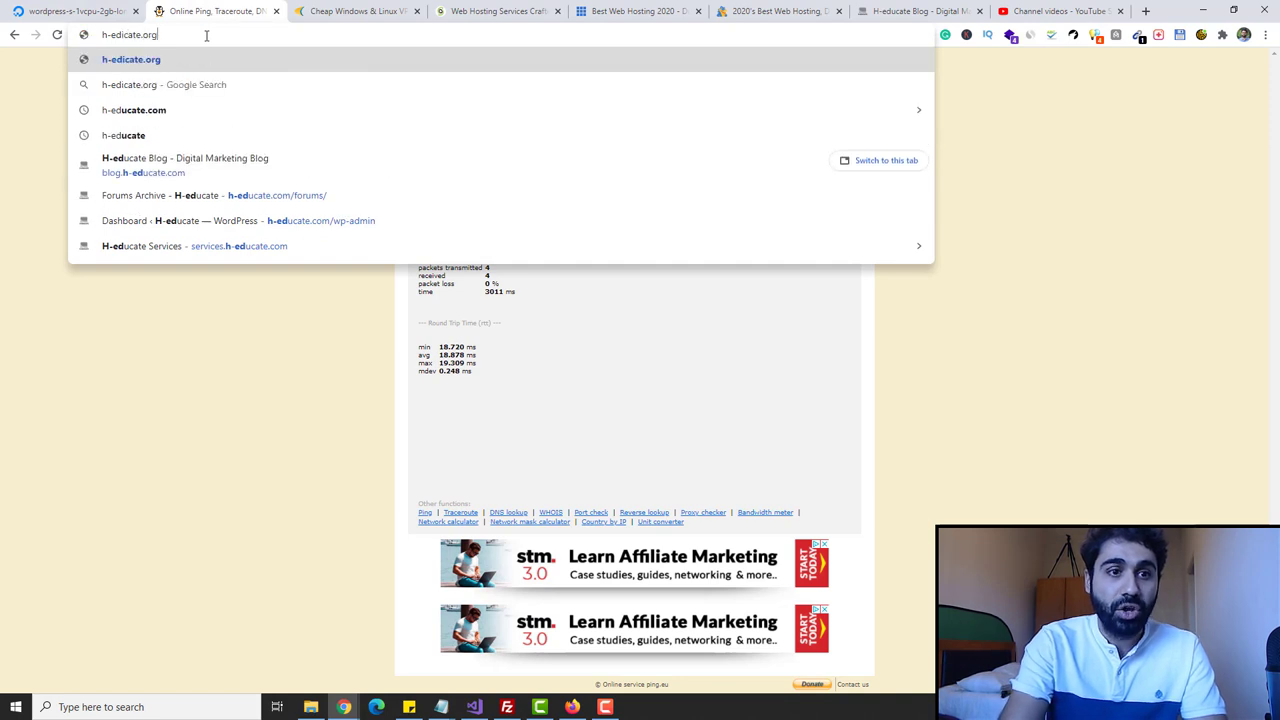
key(BackSpace)
key(BackSpace)
key(BackSpace)
key(BackSpace)
key(BackSpace)
key(BackSpace)
key(BackSpace)
key(BackSpace)
key(BackSpace)
text(ucate.org)
key(Return)
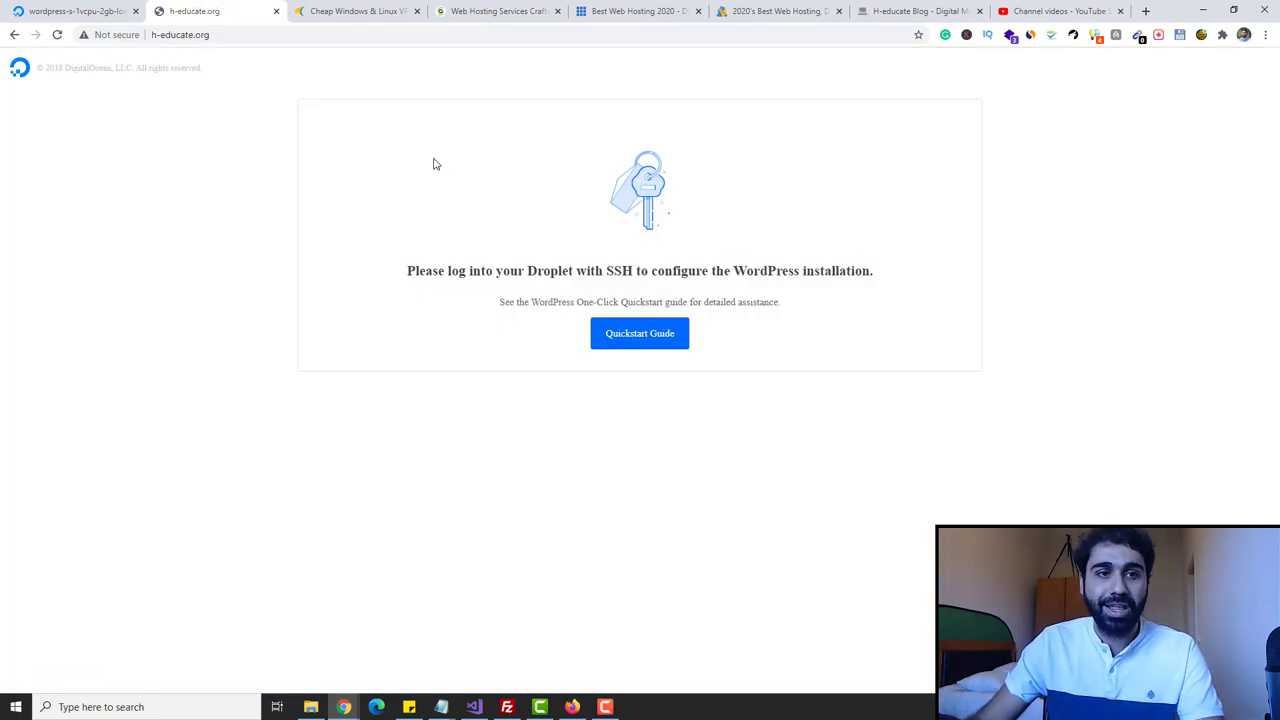
click(104, 11)
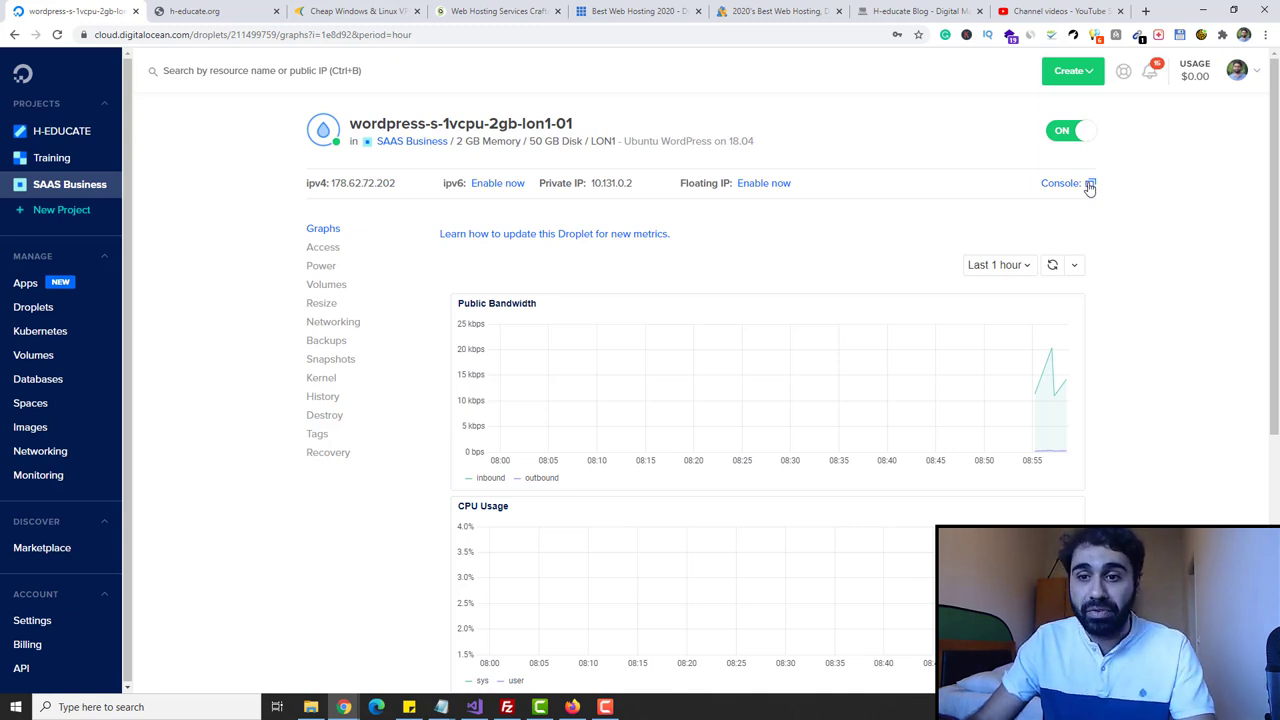
click(1090, 186)
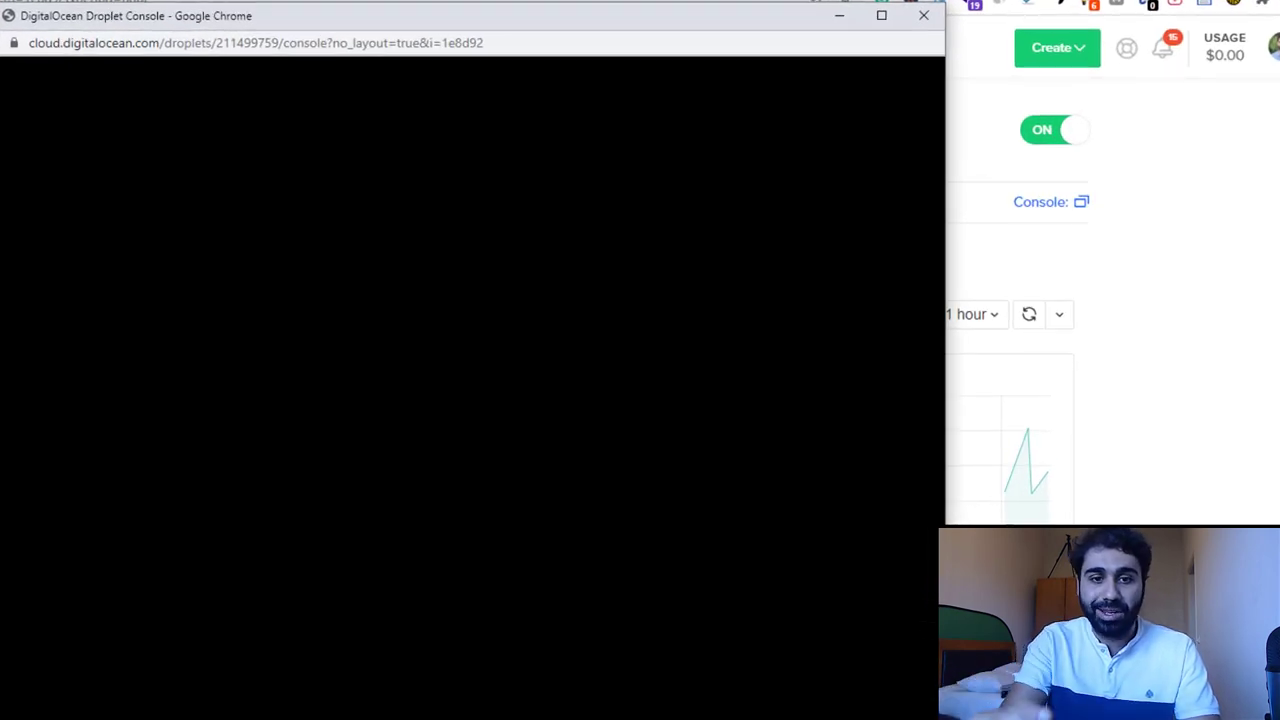
- Log in to the droplet console as root
text(root)
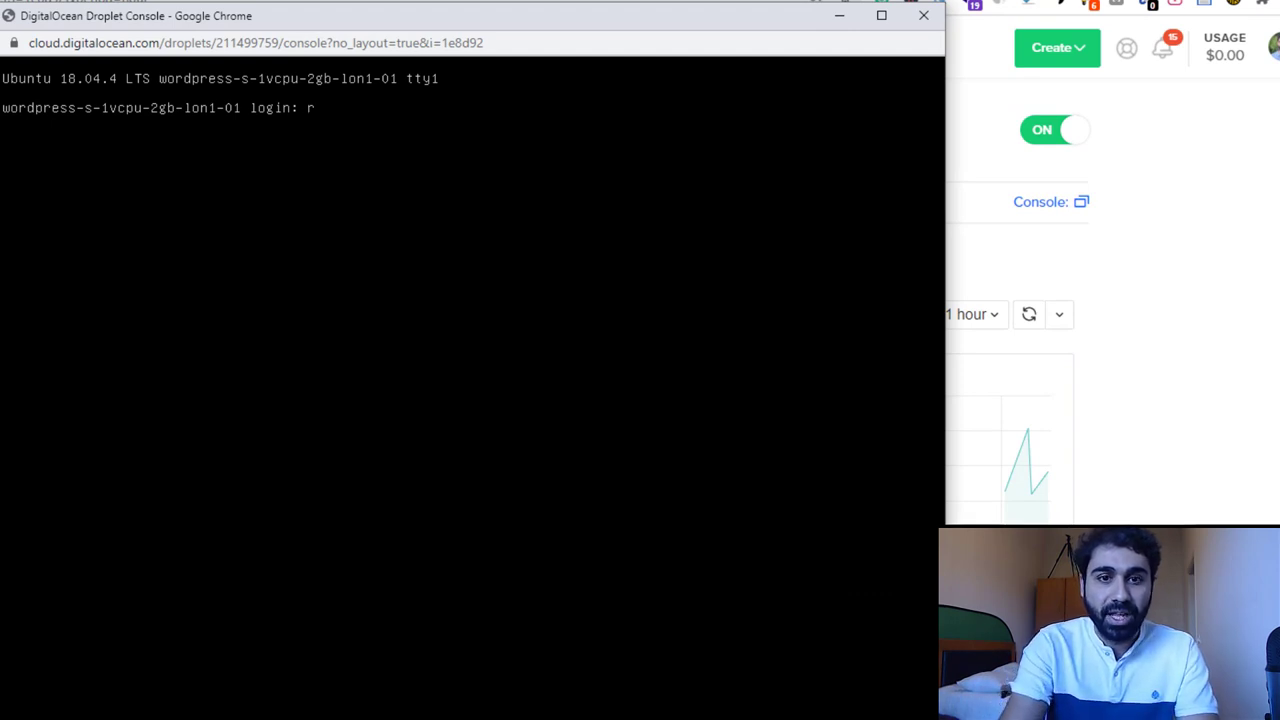
key(Return)
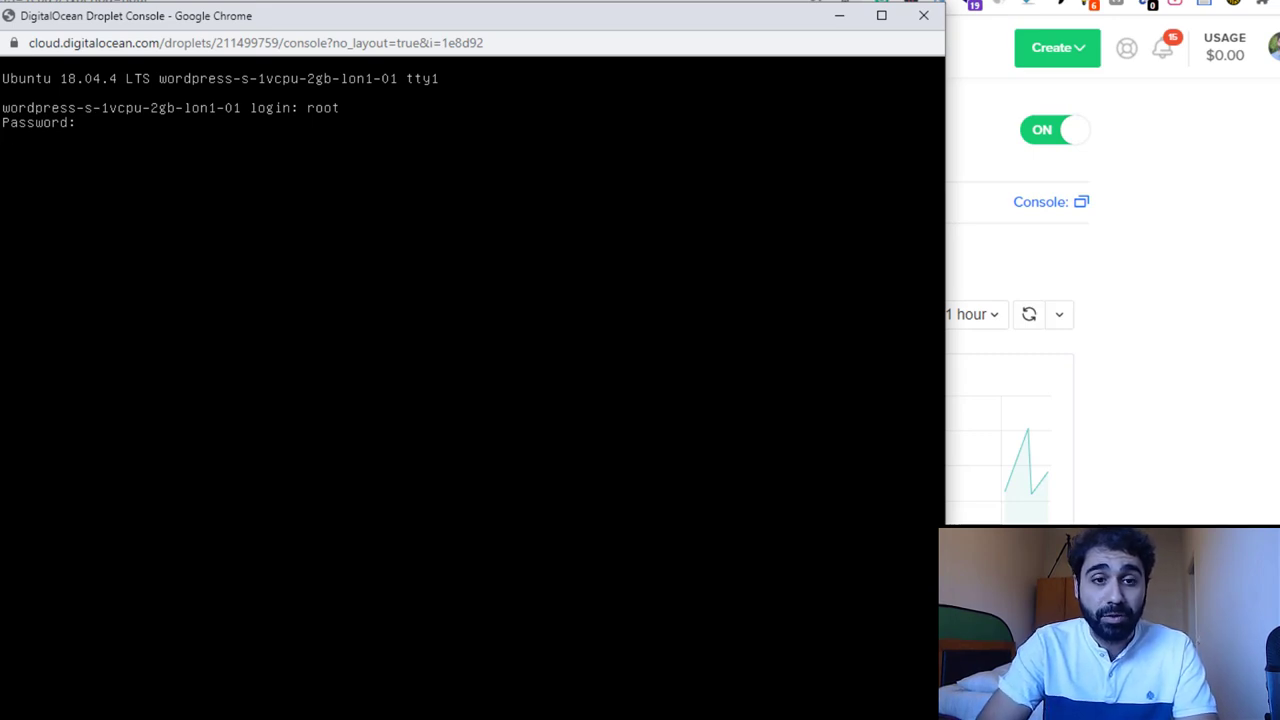
key(Return)
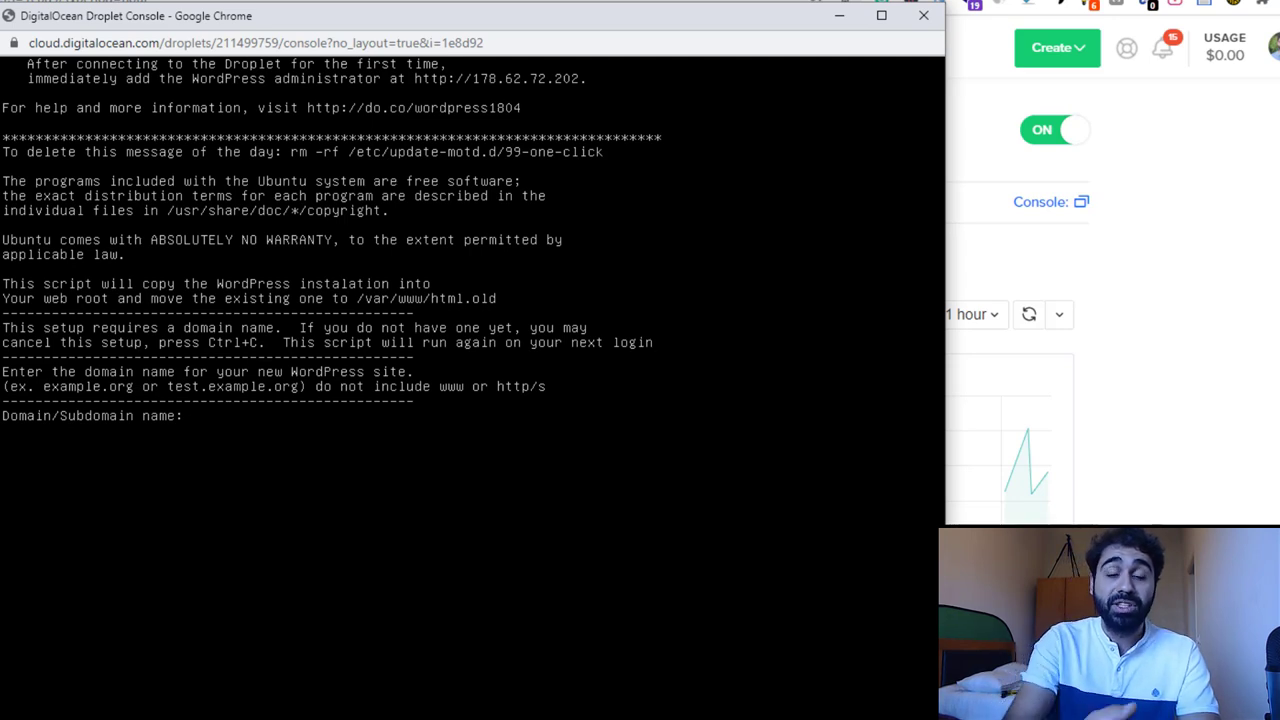
- Enter domain h-educate.org, the admin email, username admin, a password and title 'H-educate blog test', then confirm
text(h-educate.org)
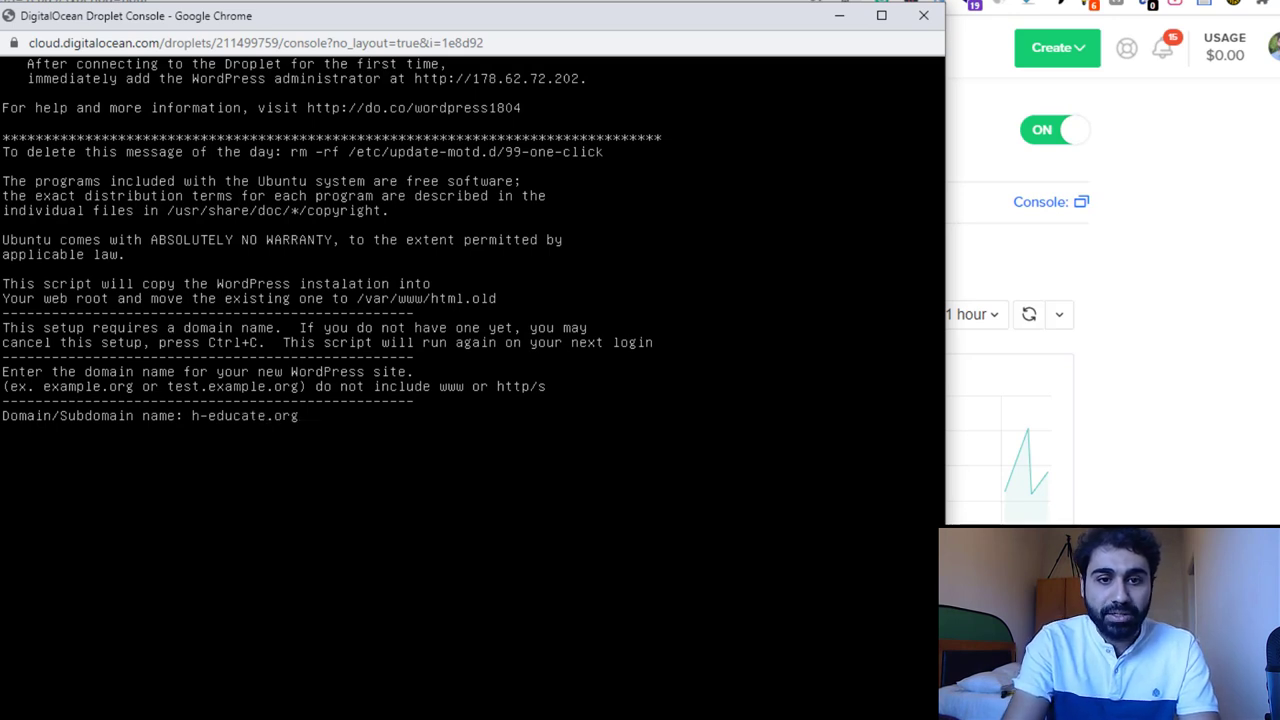
key(Return)
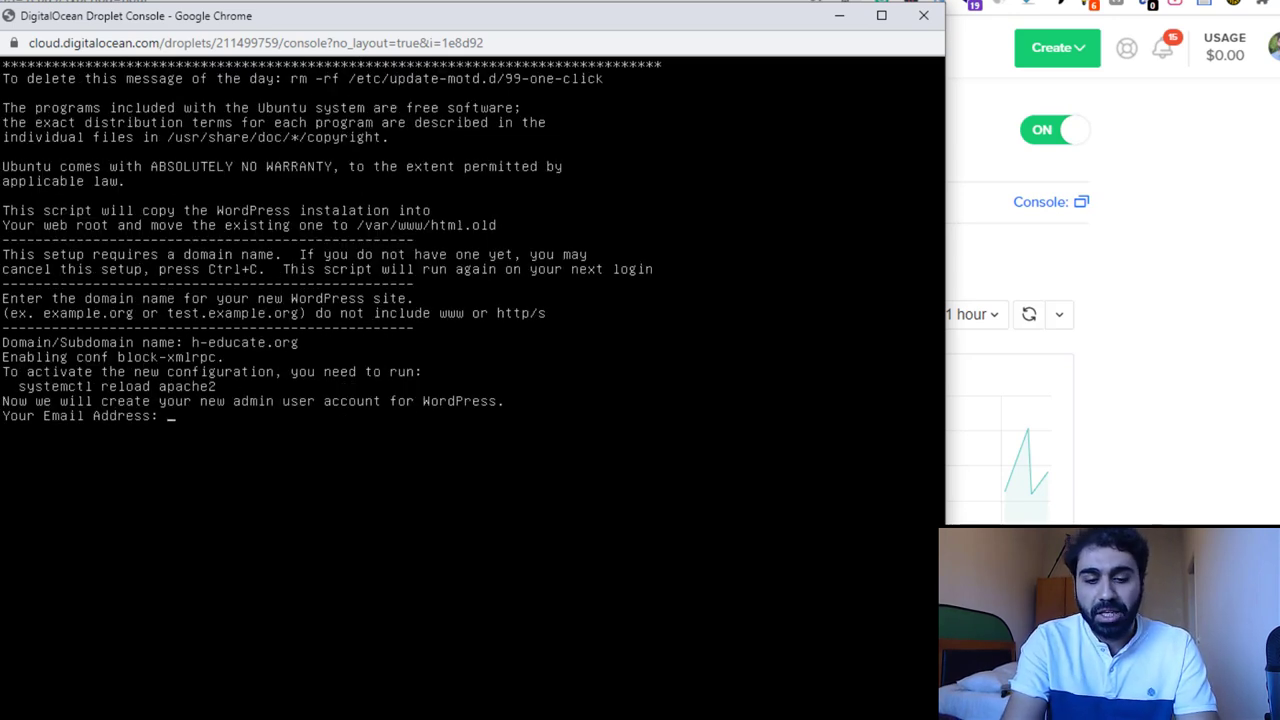
key(Return)
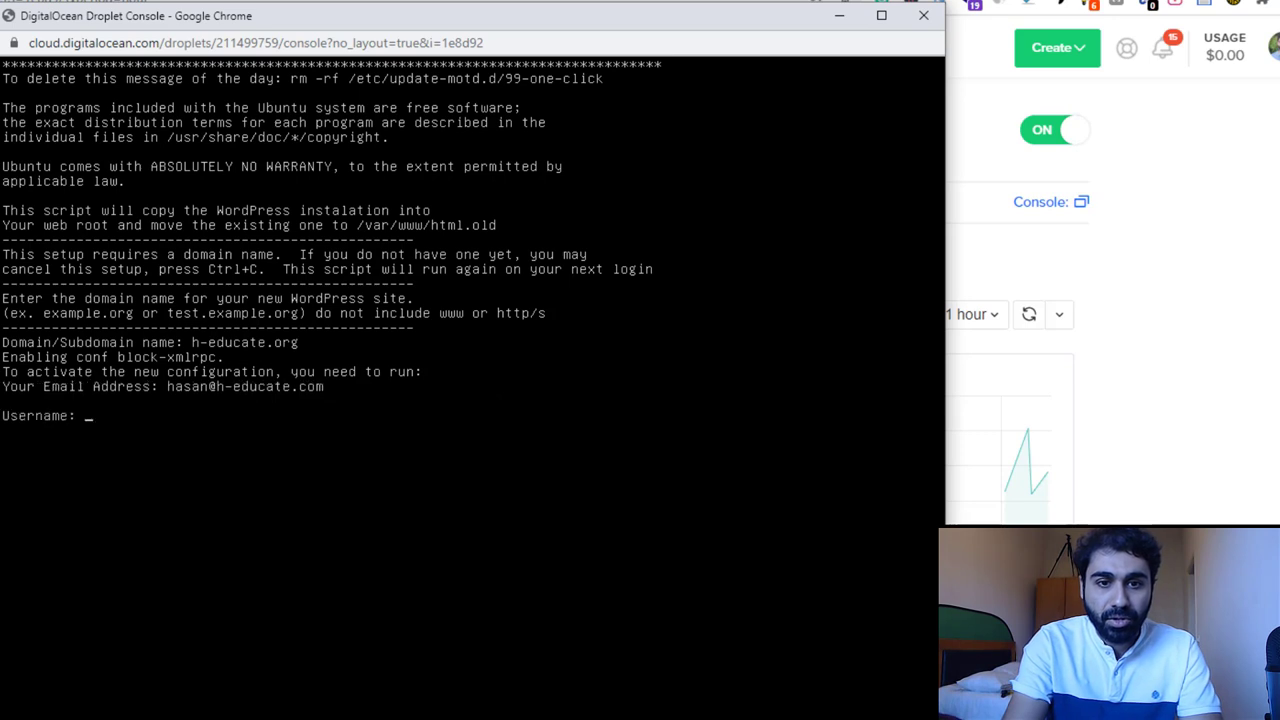
text(admin)
key(Return)
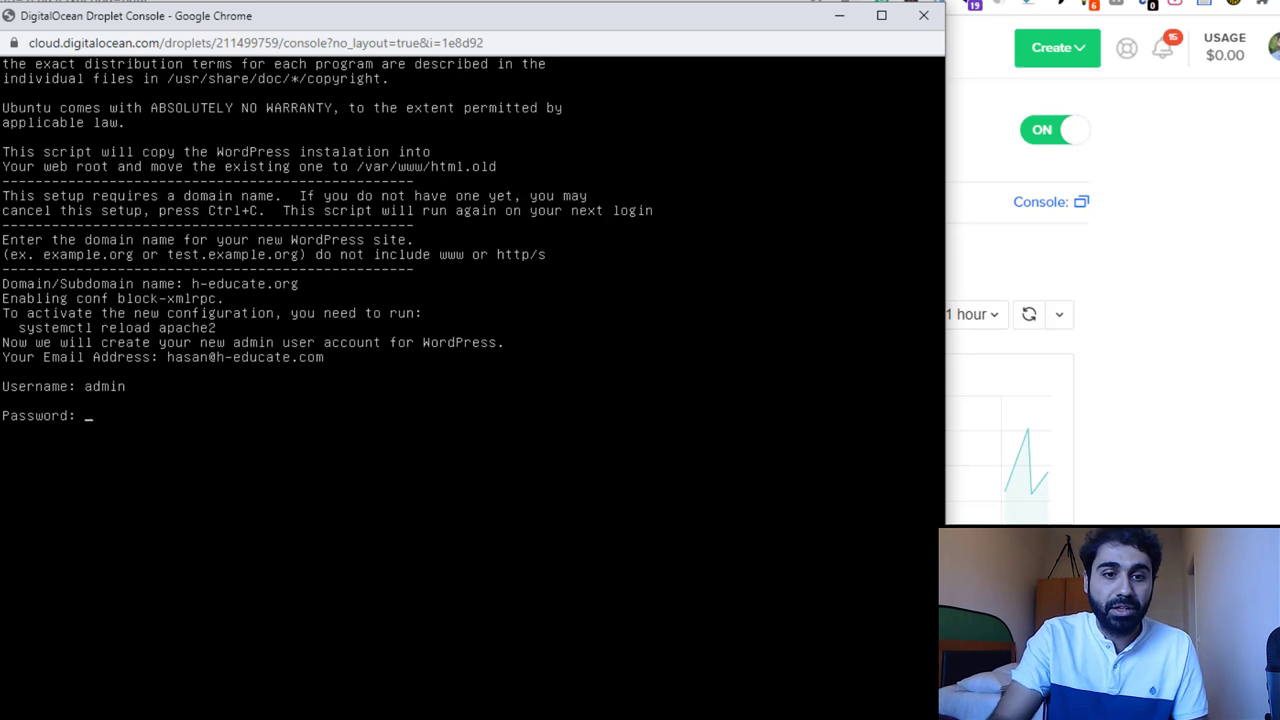
key(Return)
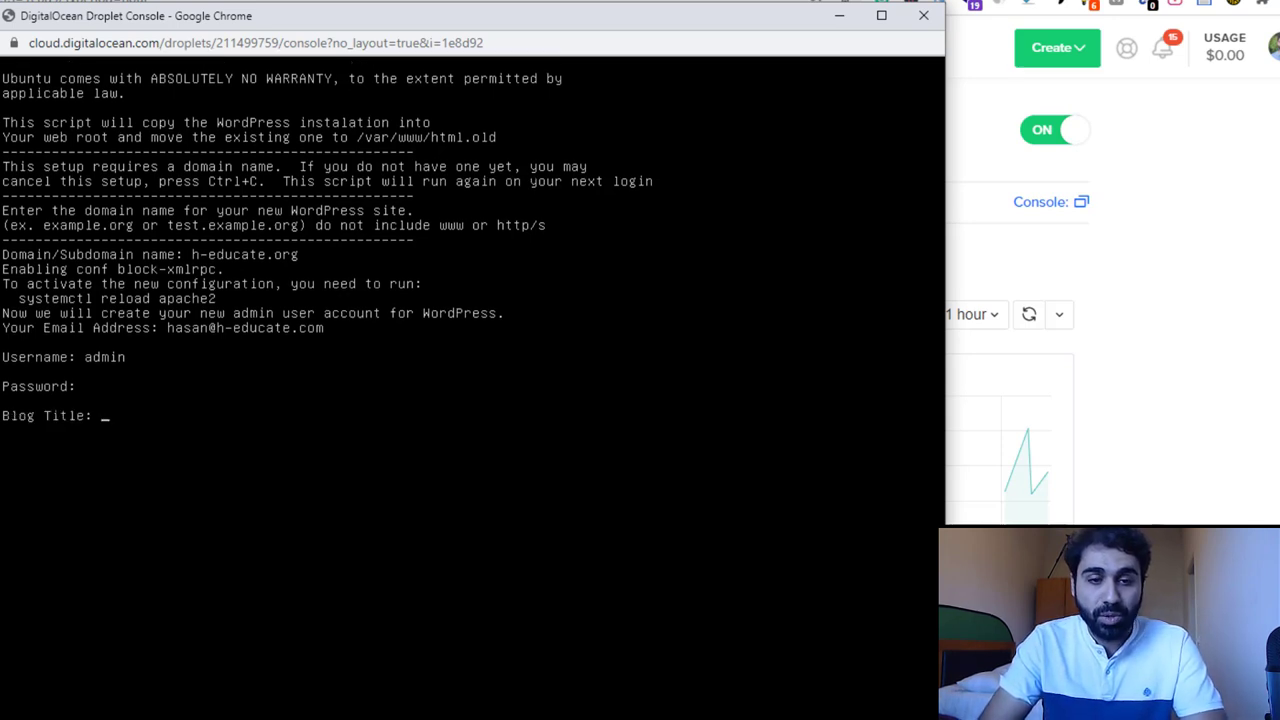
text(H-ed)
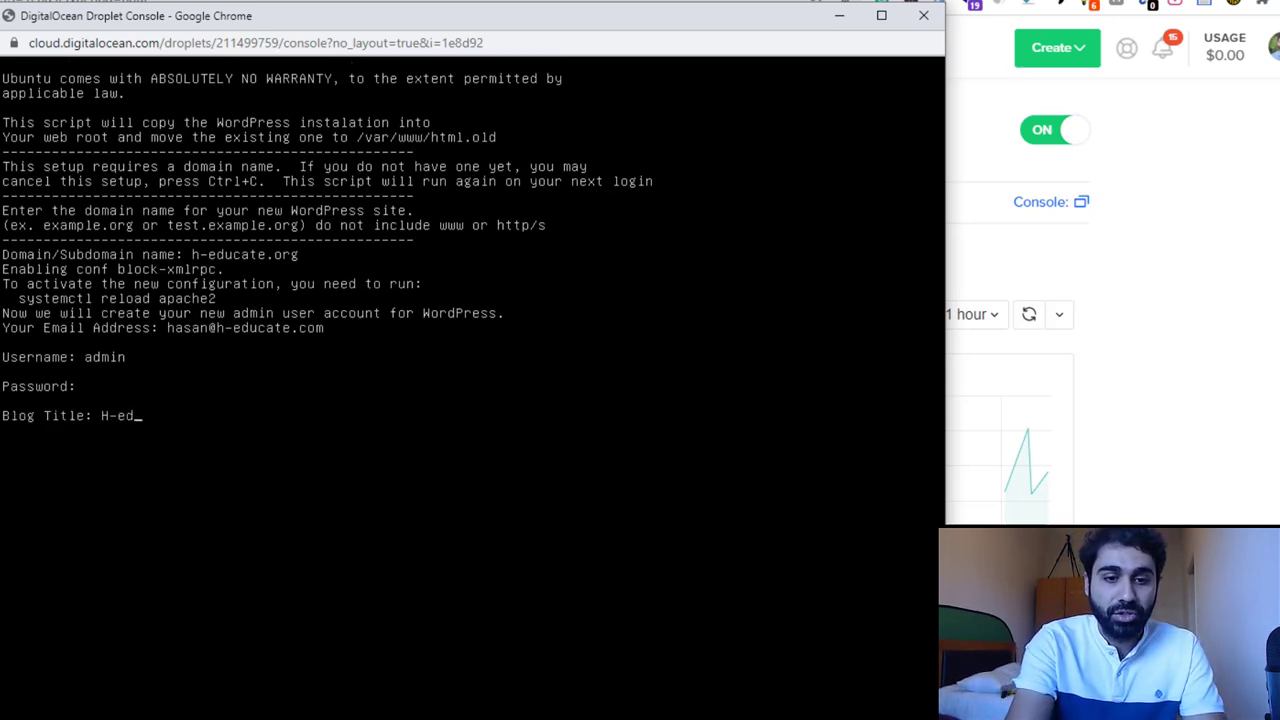
text(ucate blog test)
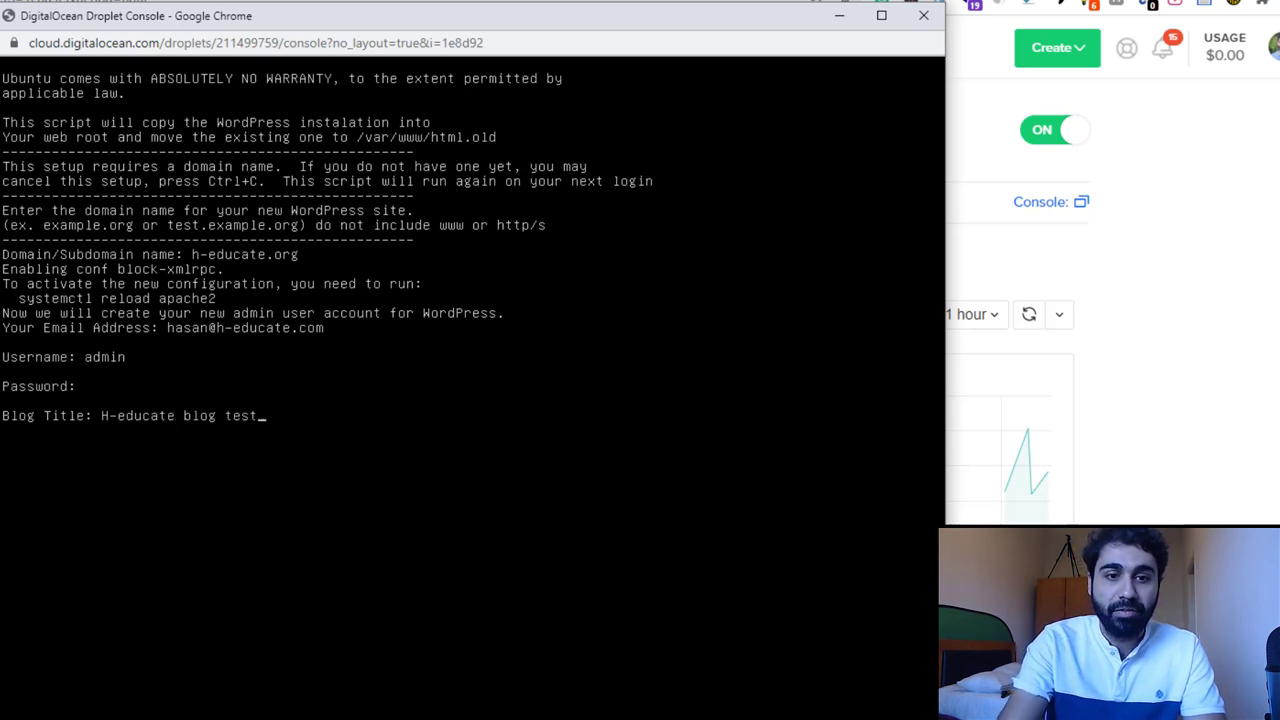
key(Return)
text(y)
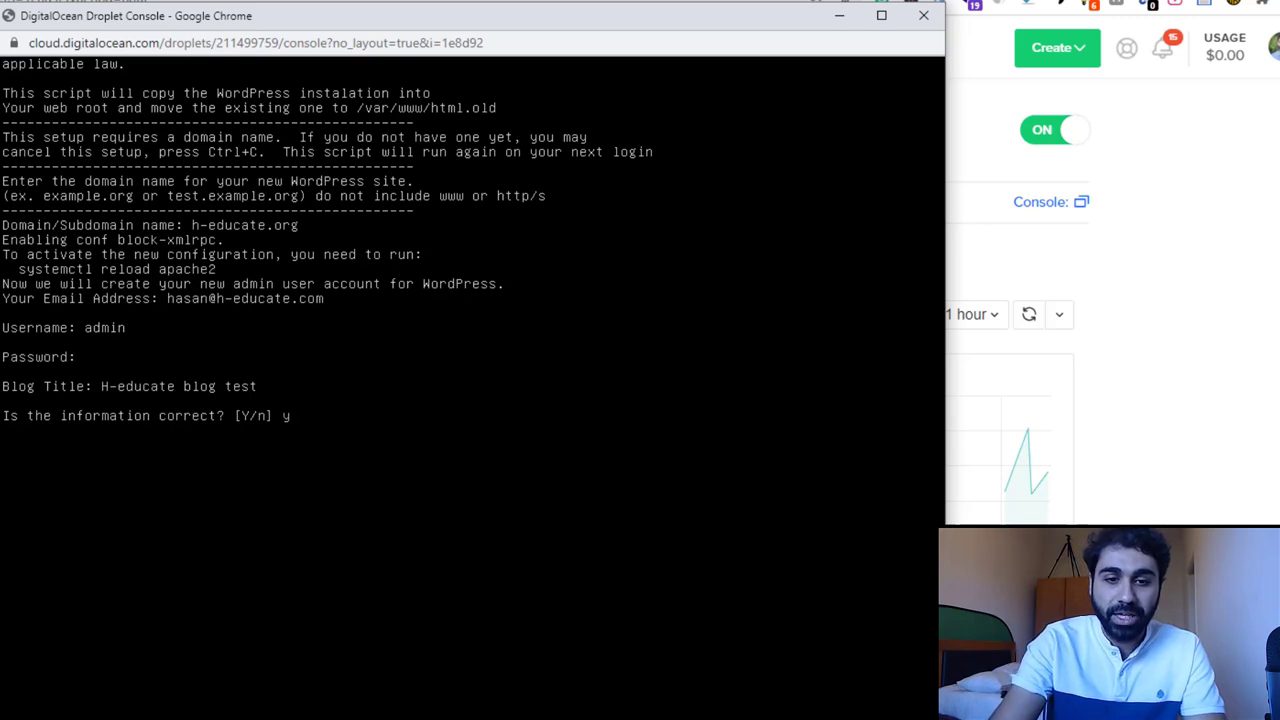
key(Return)
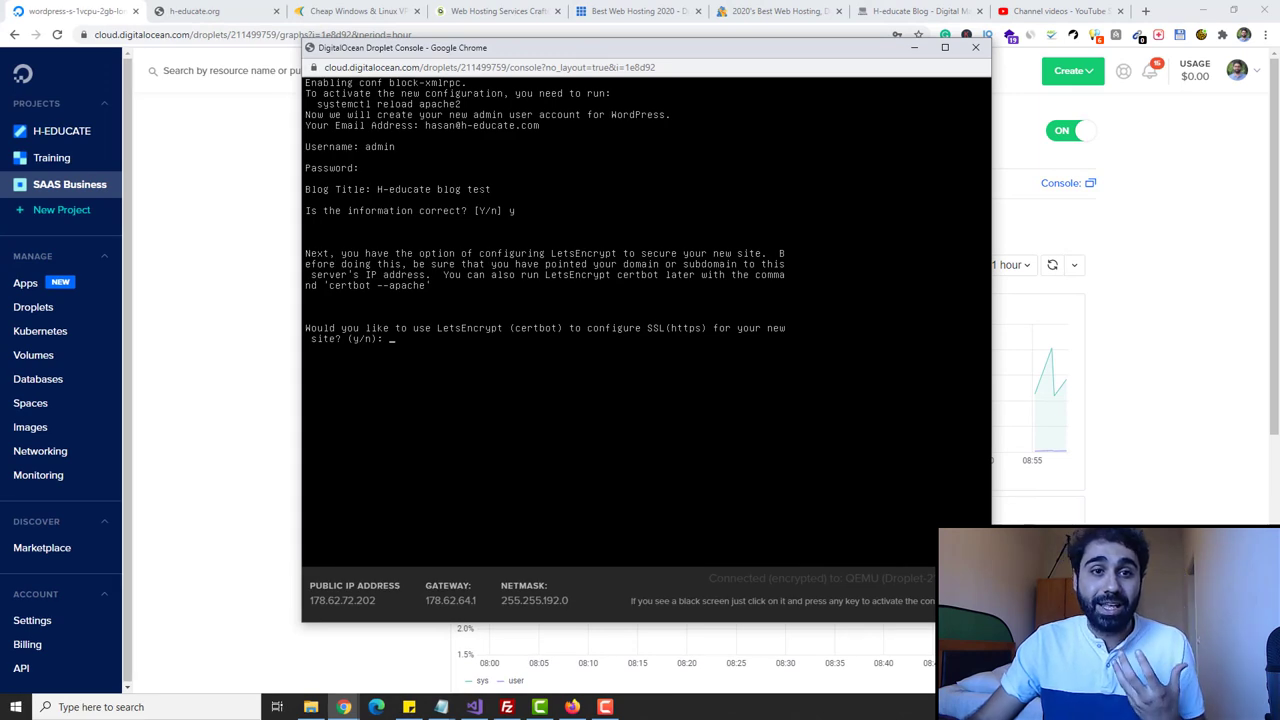
- Check that the H-educate Blog site's padlock reports 'Connection is secure'
click(200, 11)
click(192, 35)
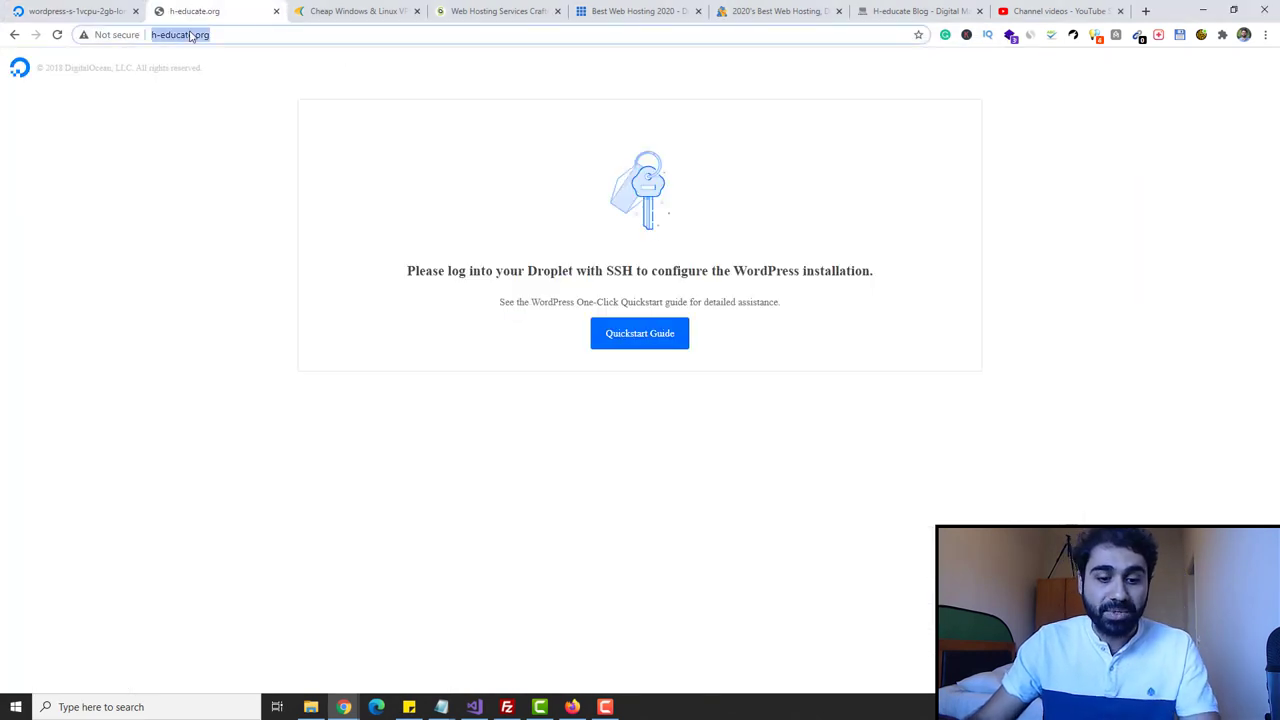
click(915, 11)
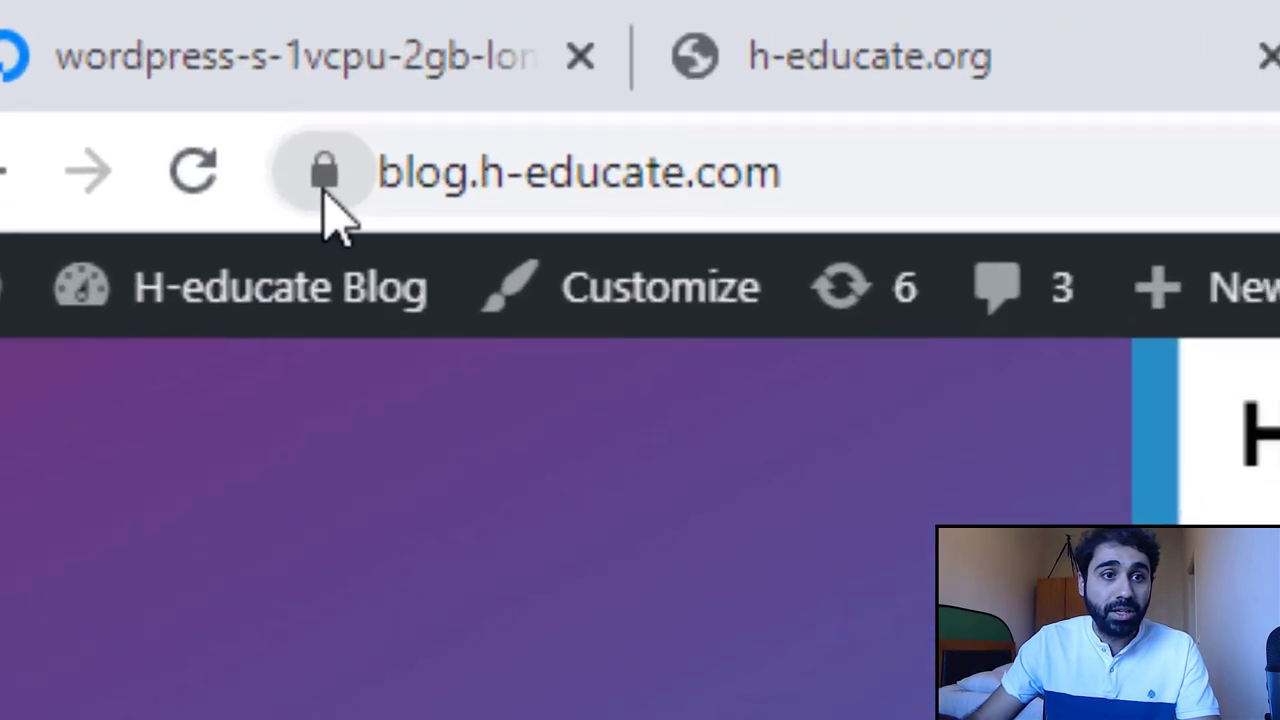
click(330, 183)
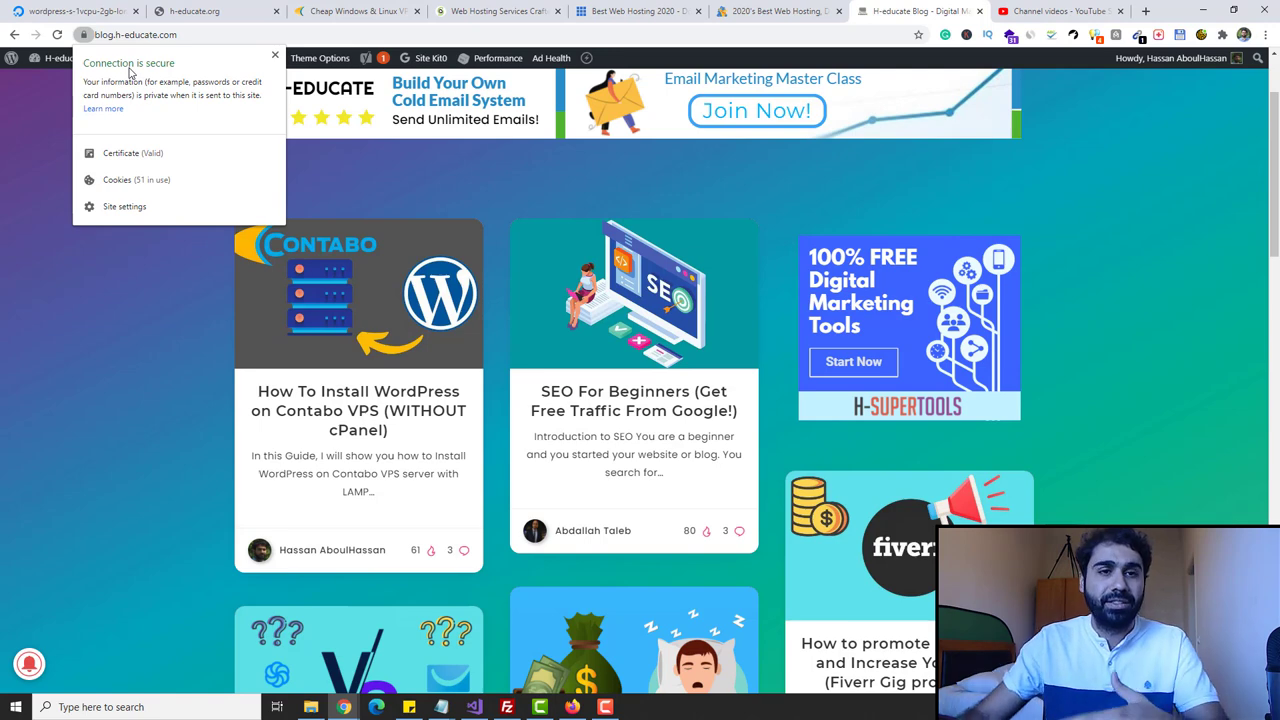
click(70, 11)
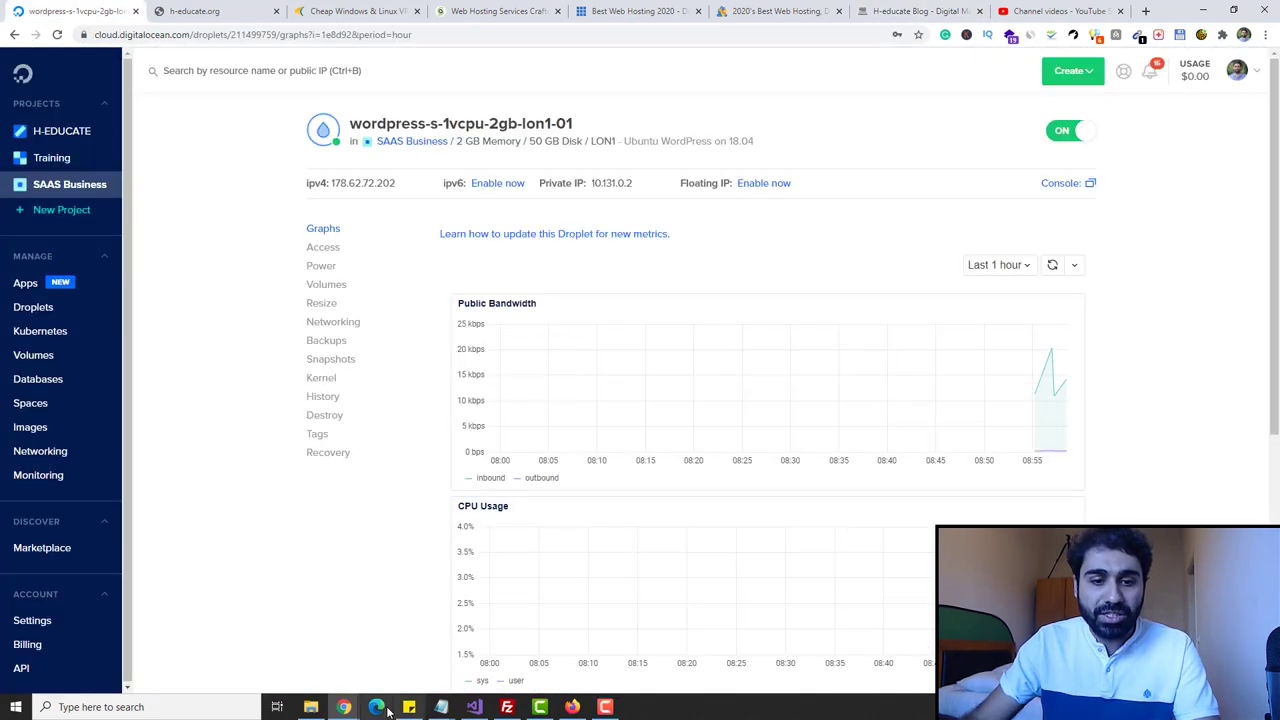
- Agree to set up LetsEncrypt SSL and enter the admin email for certificate notices
mouse_move(344, 707)
click(750, 650)
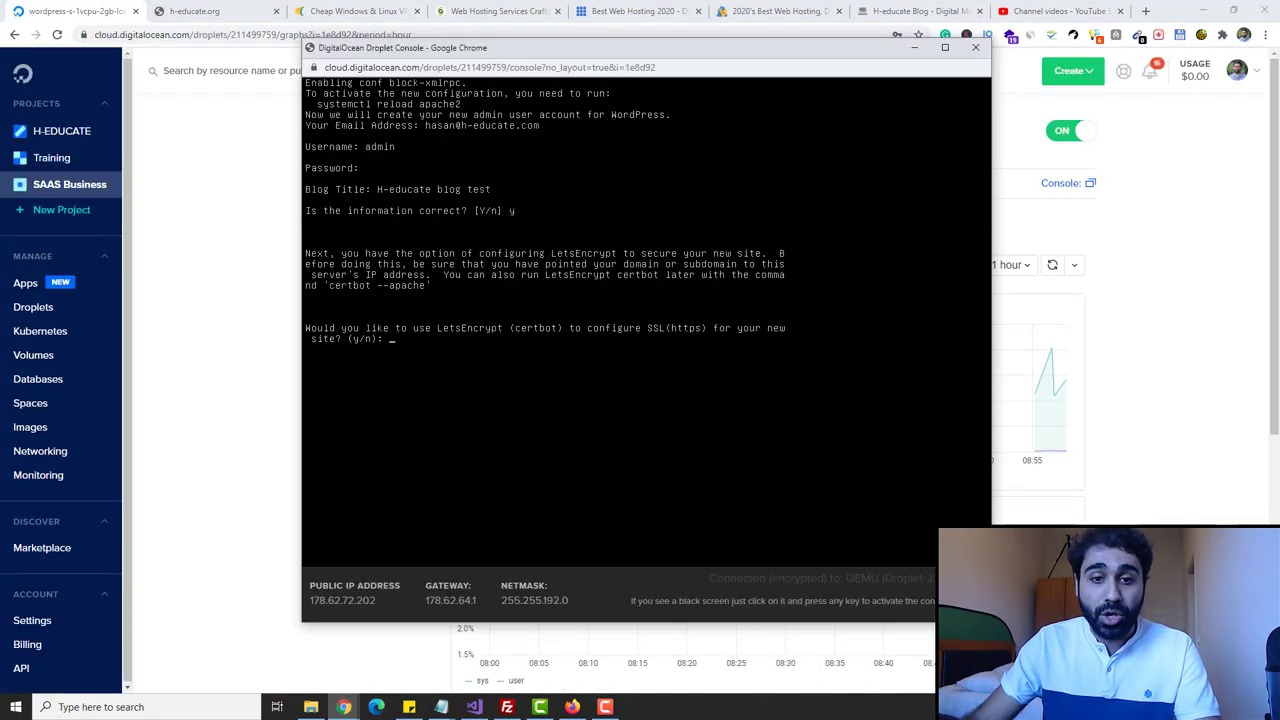
text(y)
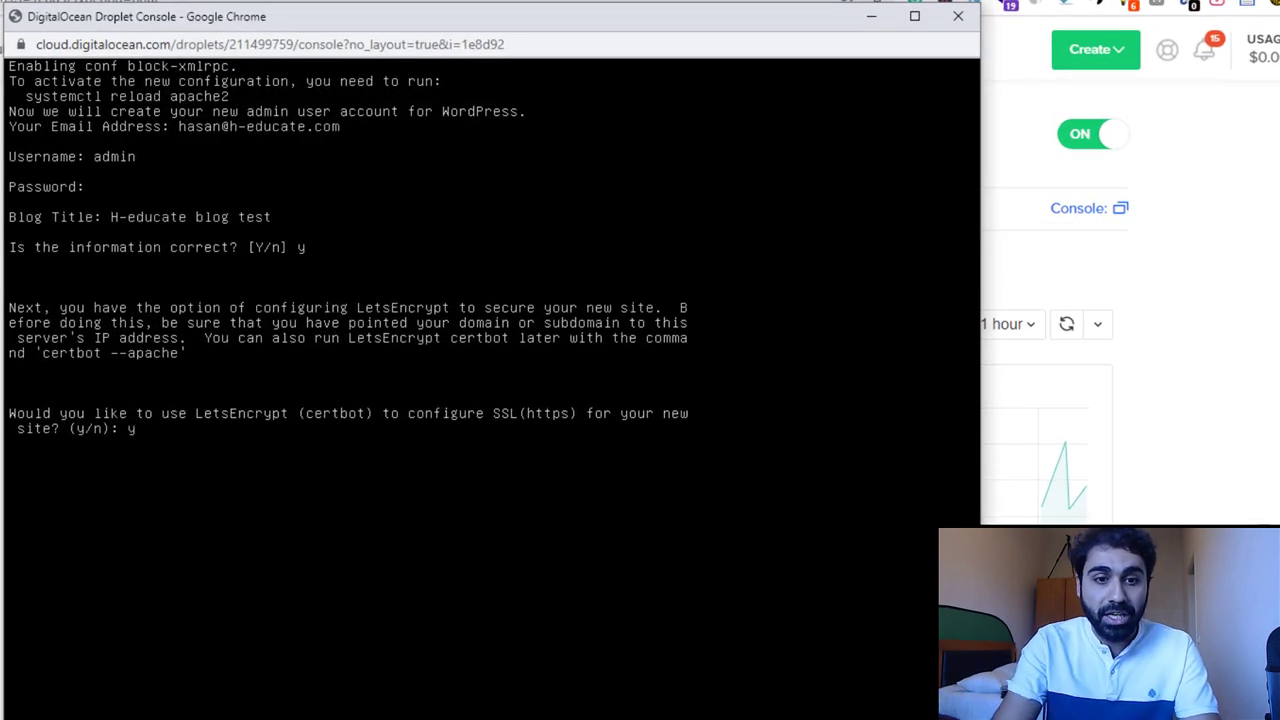
key(Return)
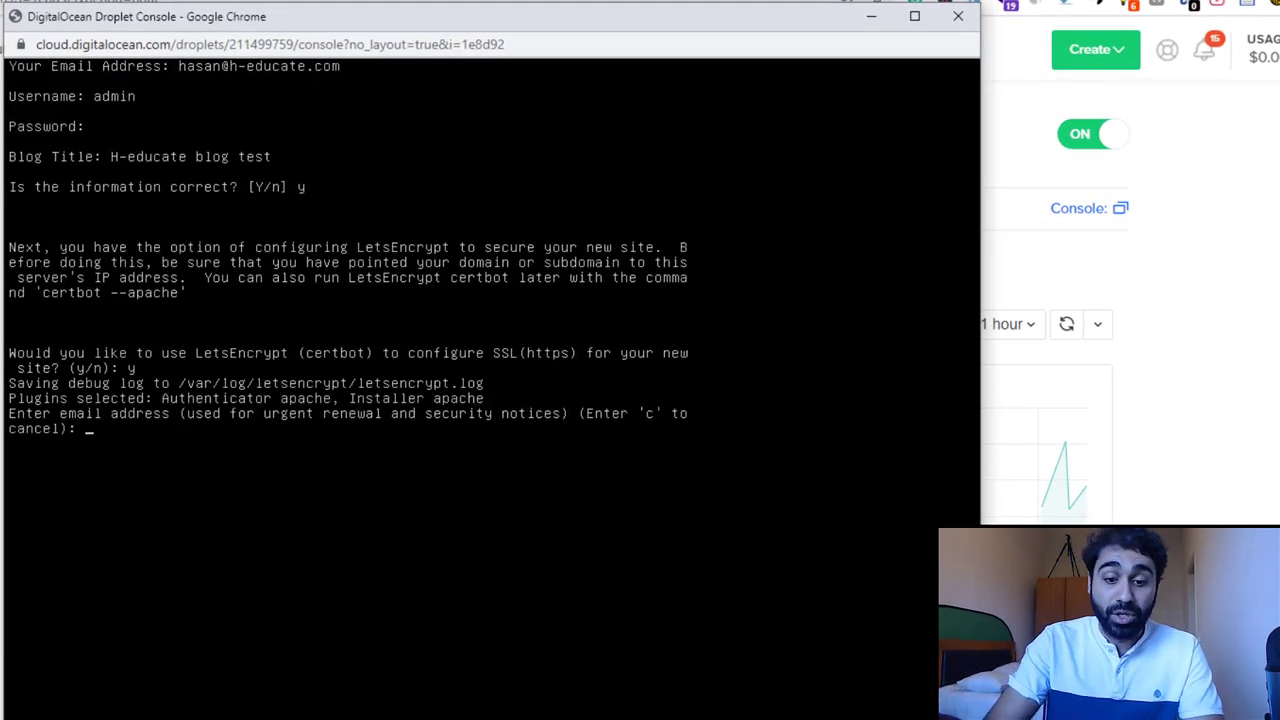
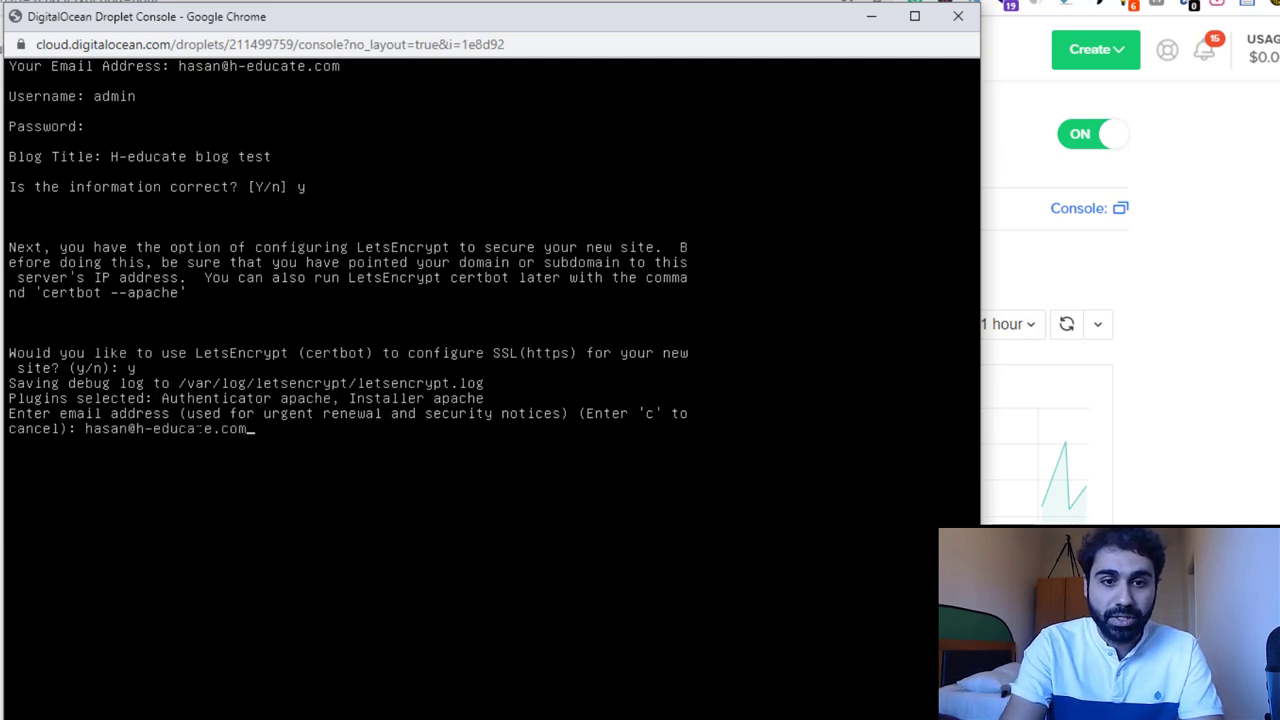
key(Return)
- Accept the terms, decline EFF sharing, enable HTTPS for h-educate.org, and redirect all HTTP to HTTPS
text(ancel: a)
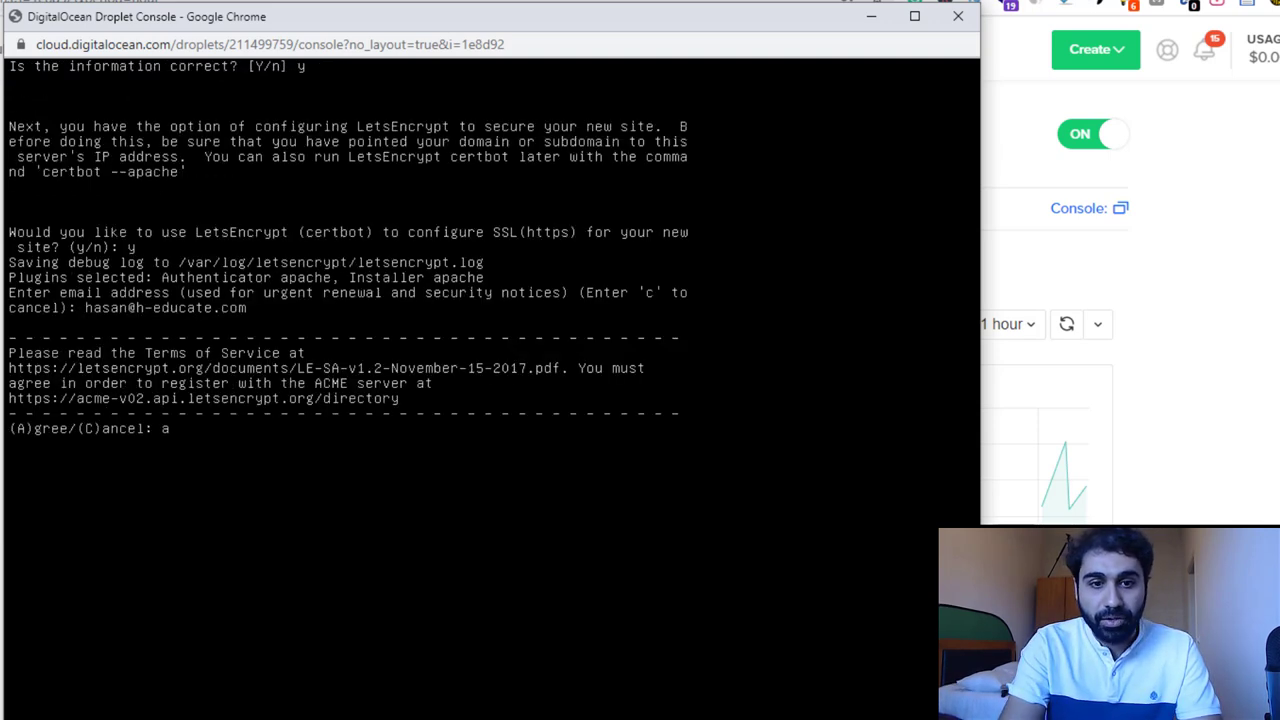
key(Return)
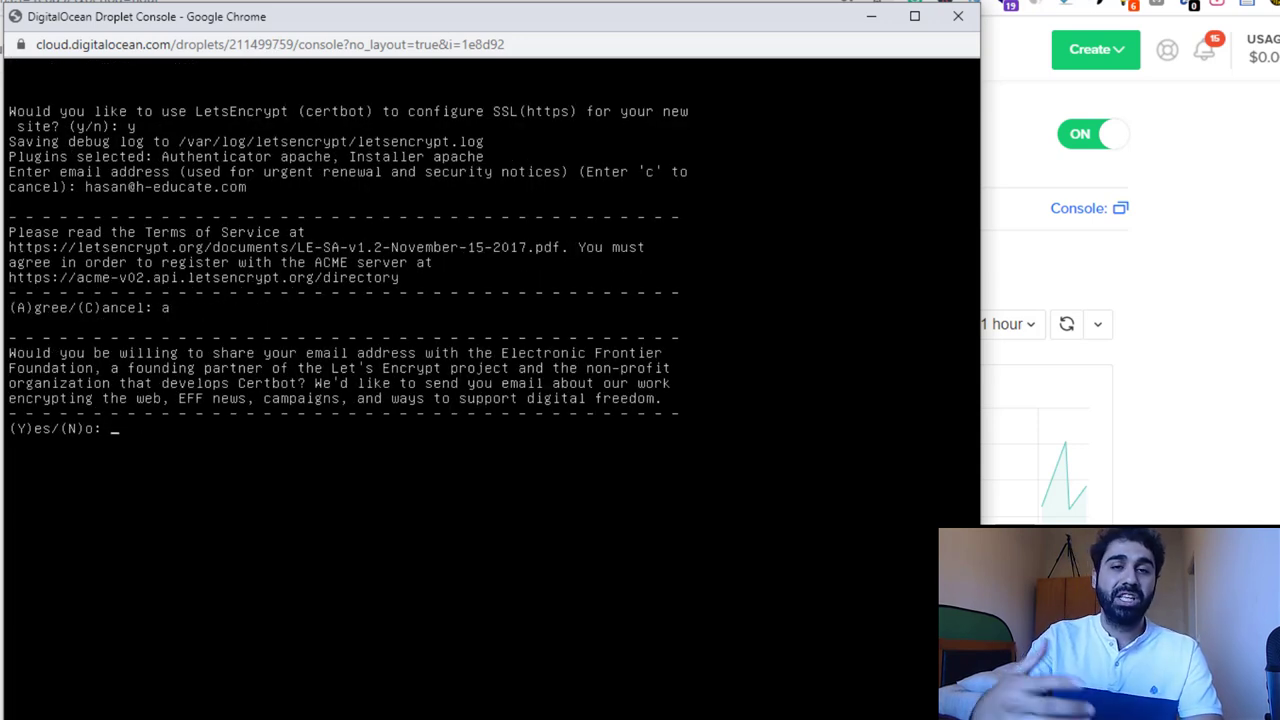
text(n)
key(Return)
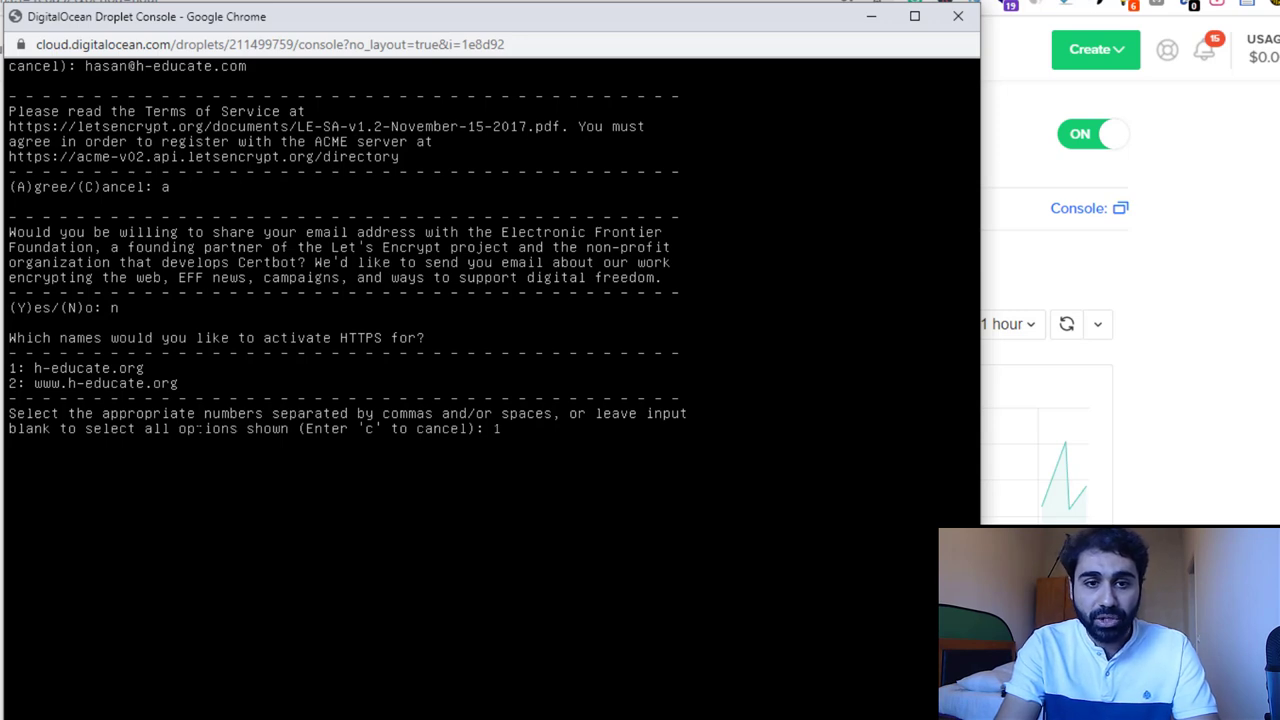
key(Return)
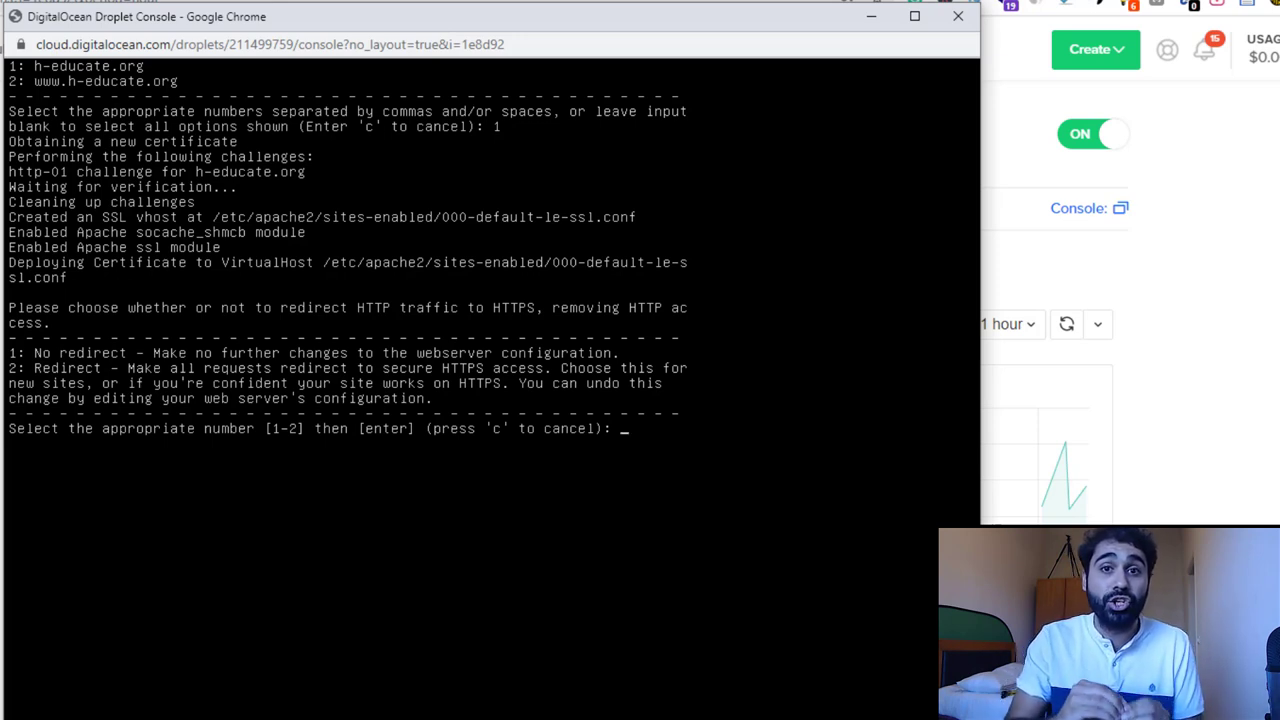
text(2)
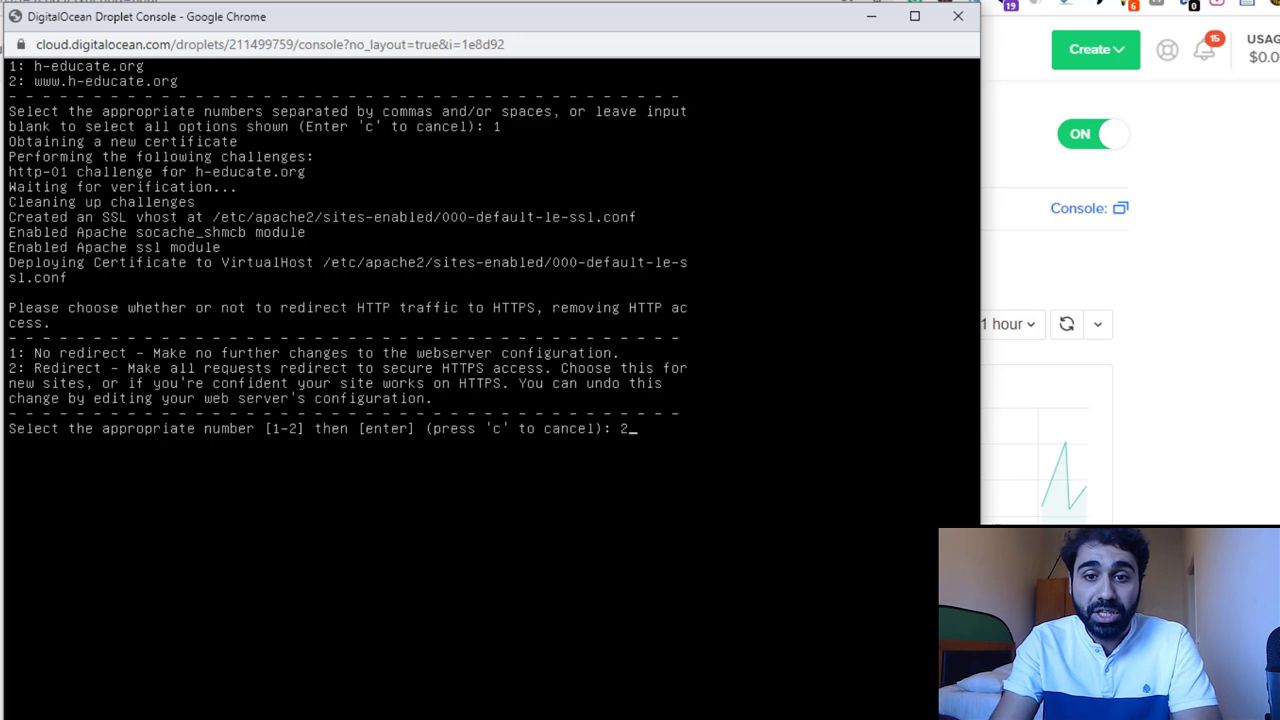
key(Return)
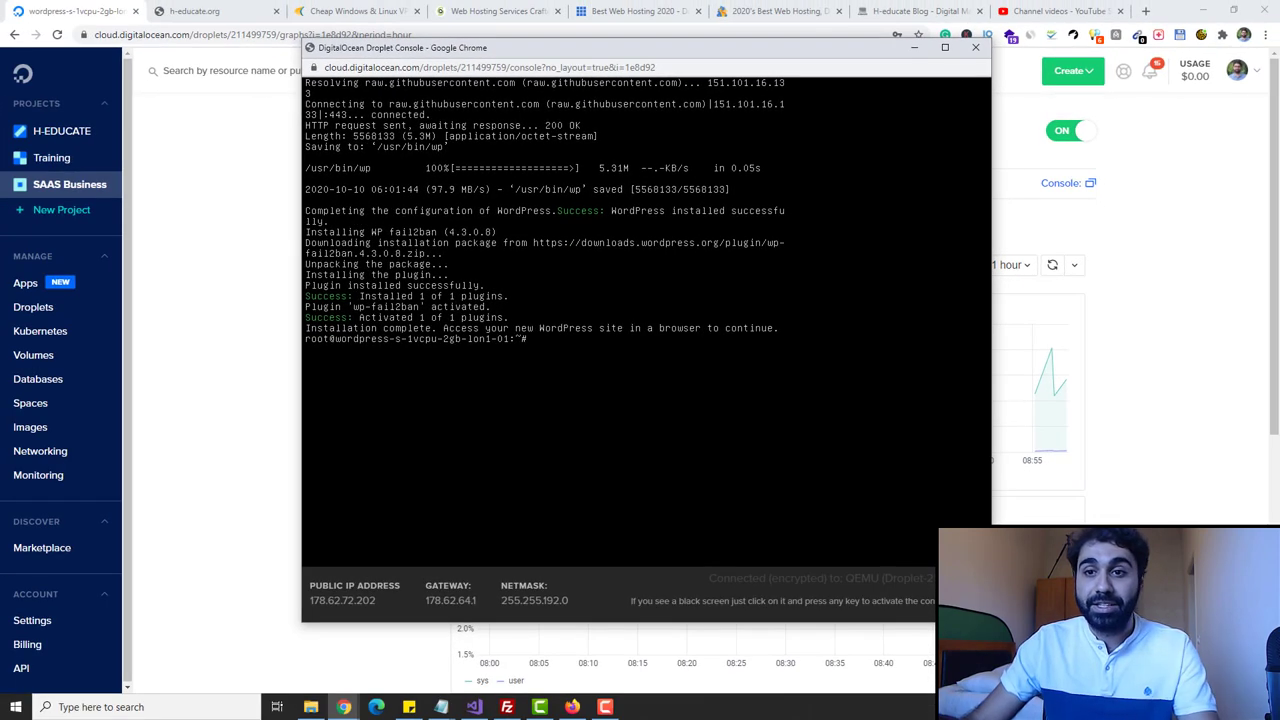
- Close the console and reload h-educate.org to see the 'Hello world!' post
click(975, 47)
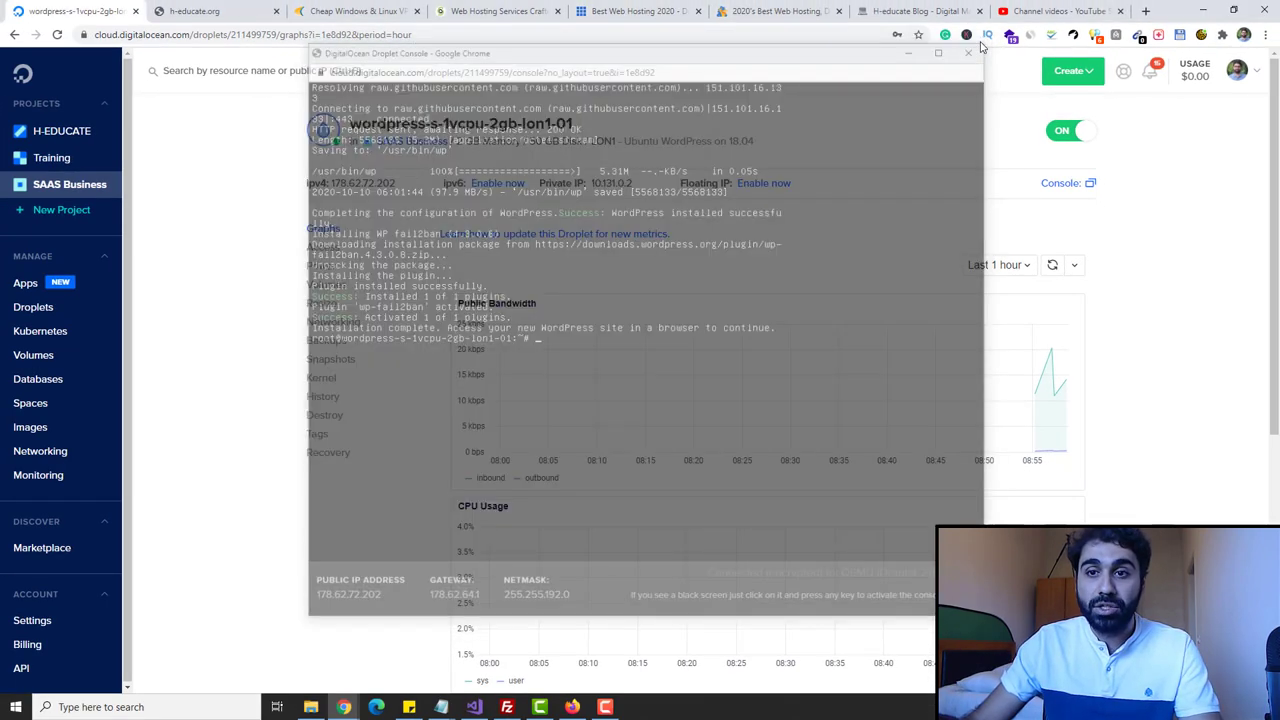
click(210, 11)
click(272, 35)
key(Return)
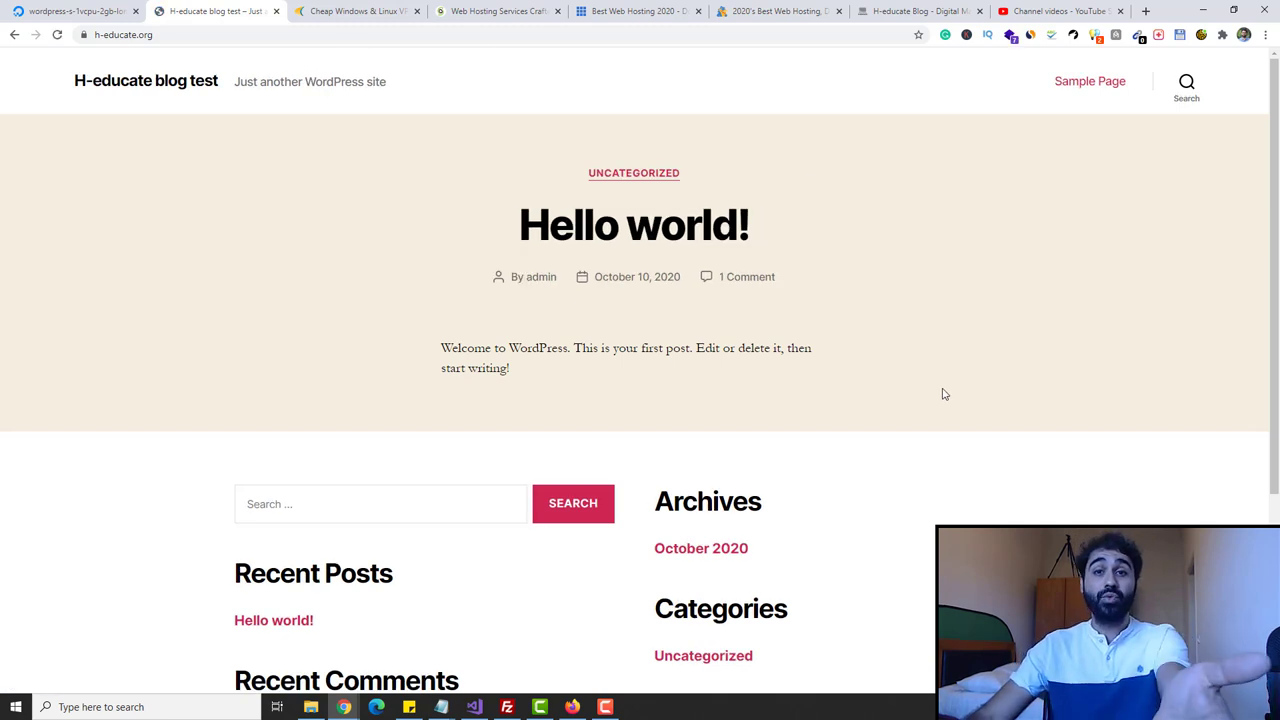
scroll(940, 396, down, 3)
scroll(940, 396, up, 3)
click(446, 35)
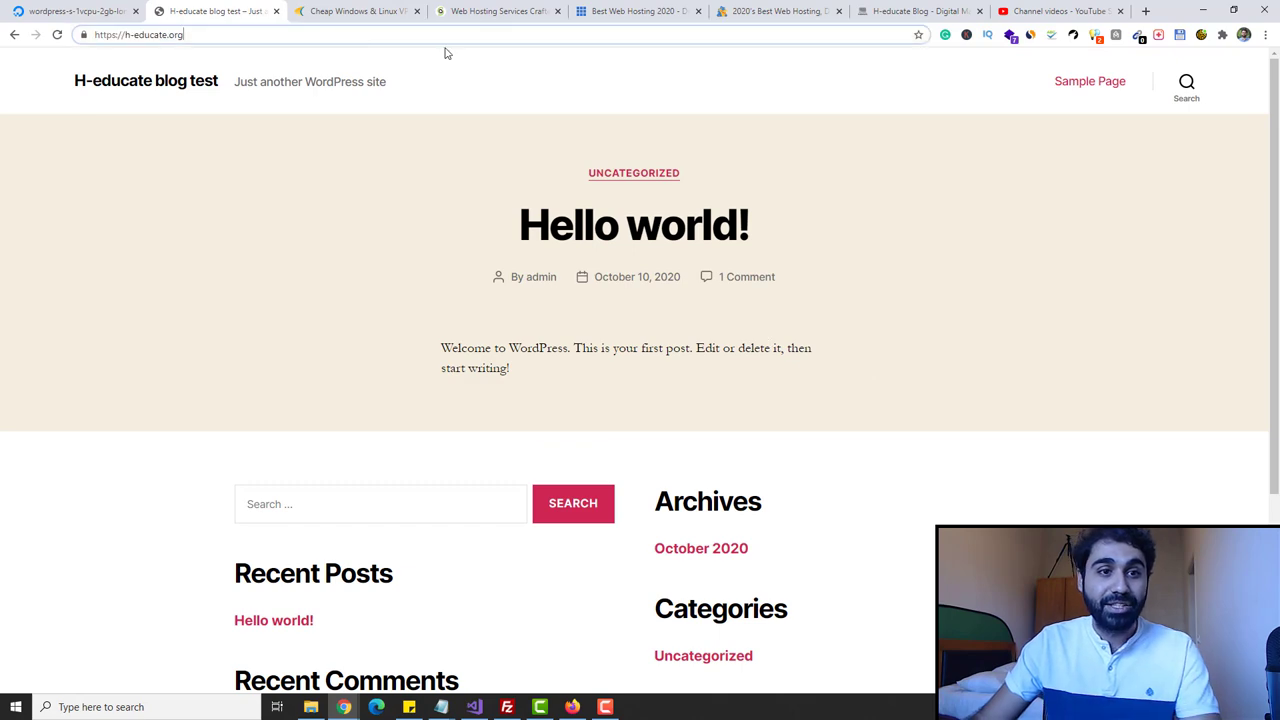
- Log in at h-educate.org/wp-admin as admin with the account password
text(/w)
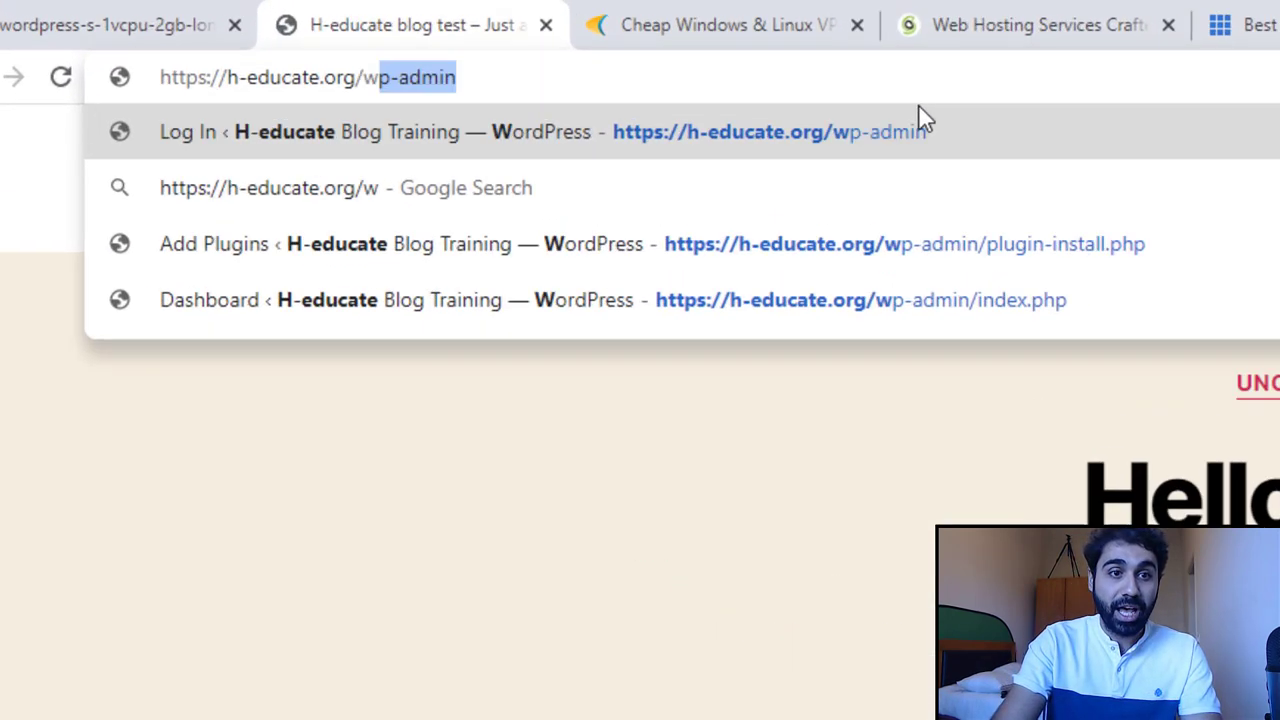
text(p)
key(Return)
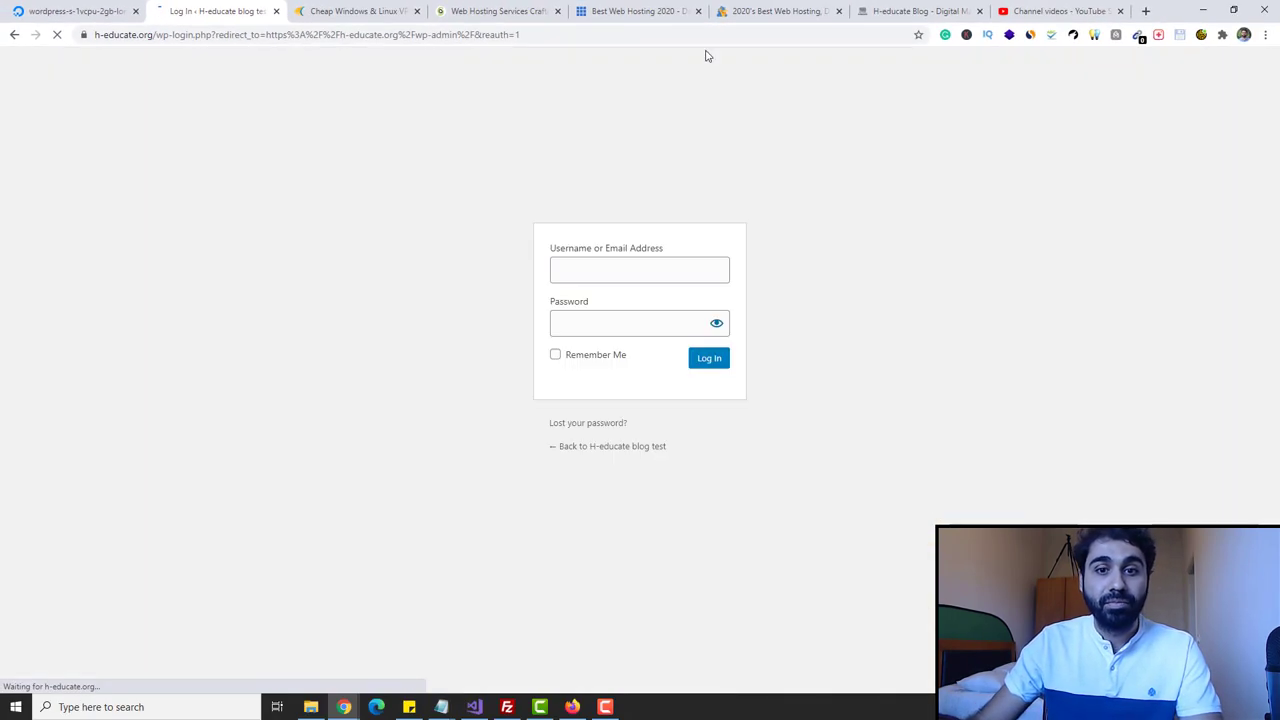
drag(649, 326, 385, 332)
text(••••••••••••••)
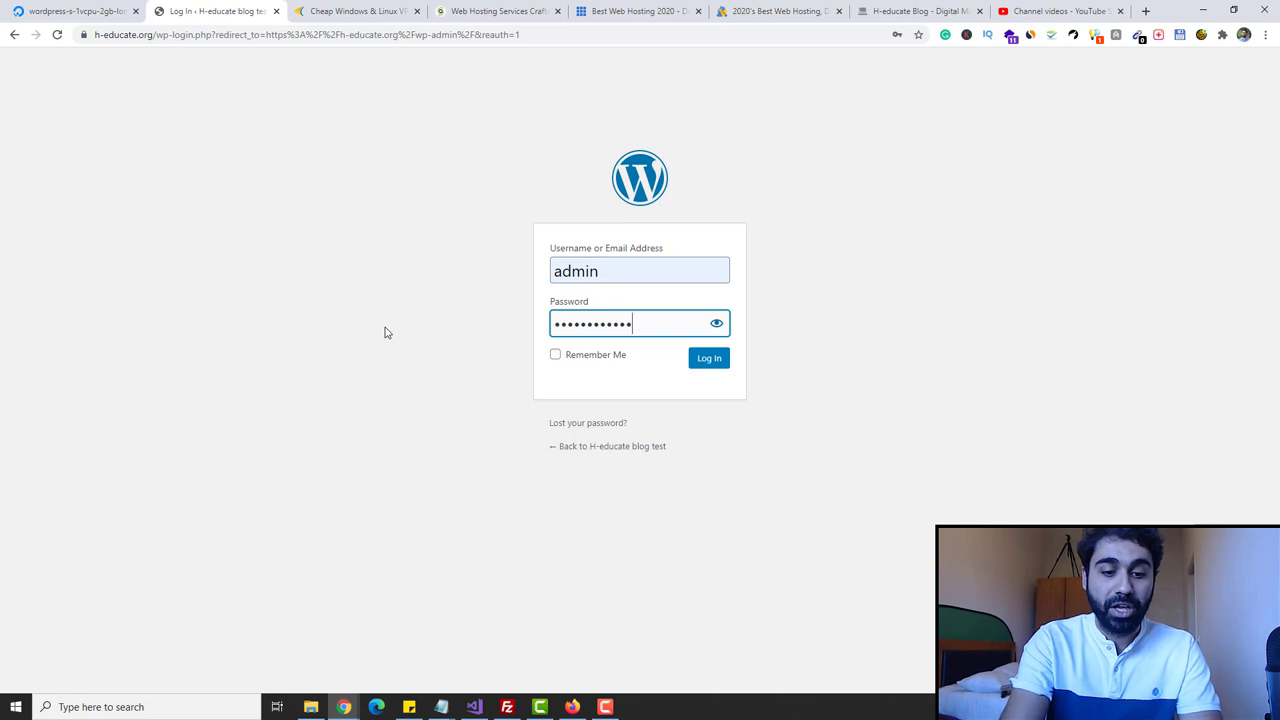
key(Return)
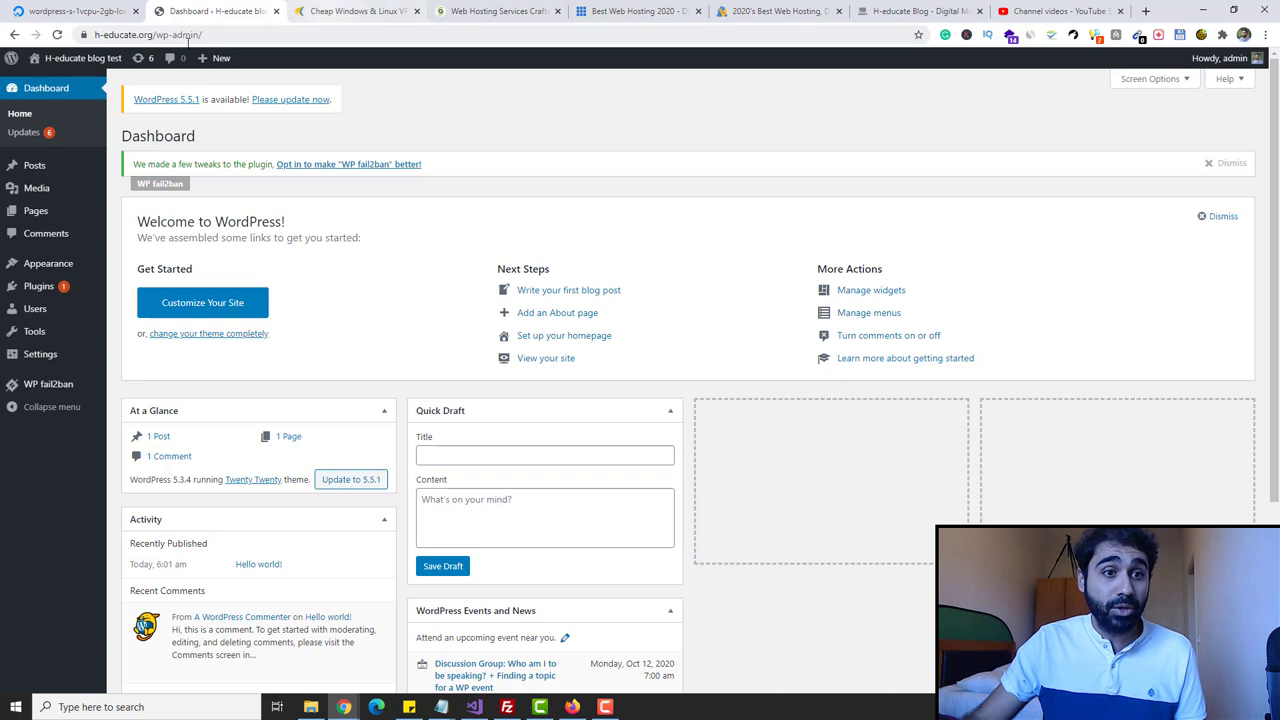
- Open the site's front page from the admin bar in a new tab
mouse_move(60, 58)
right_click(50, 80)
click(100, 87)
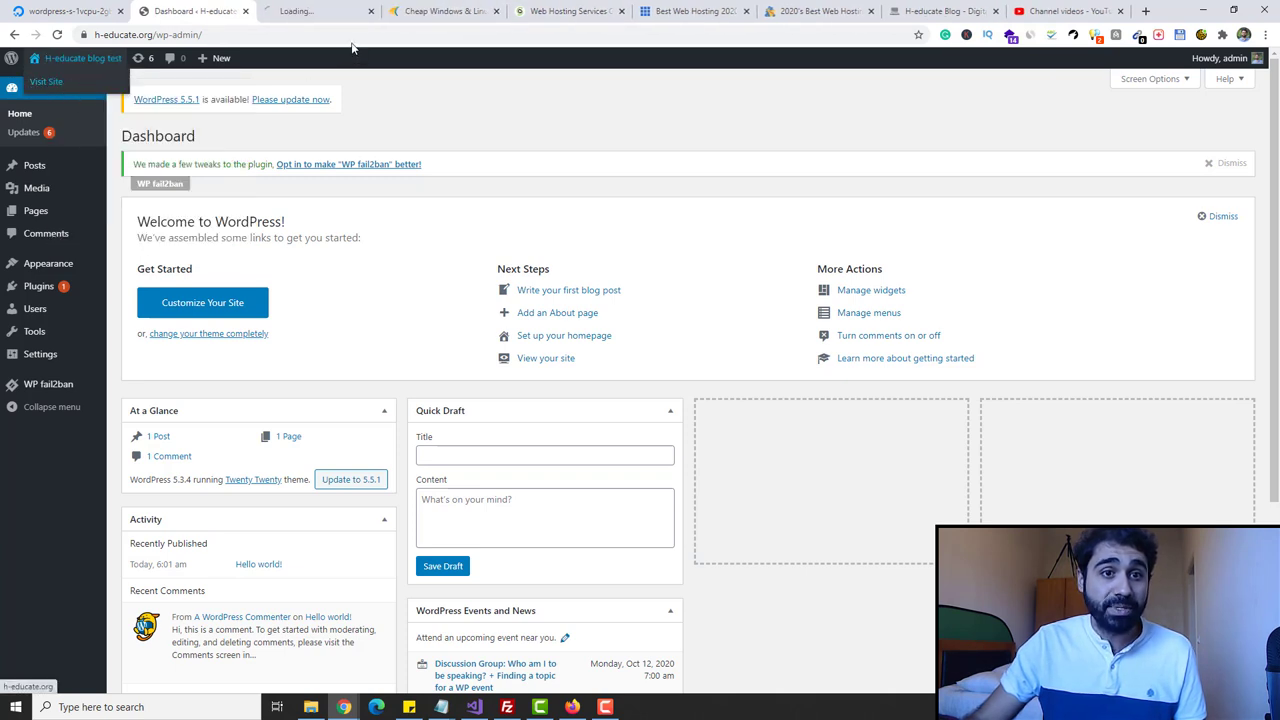
click(310, 11)
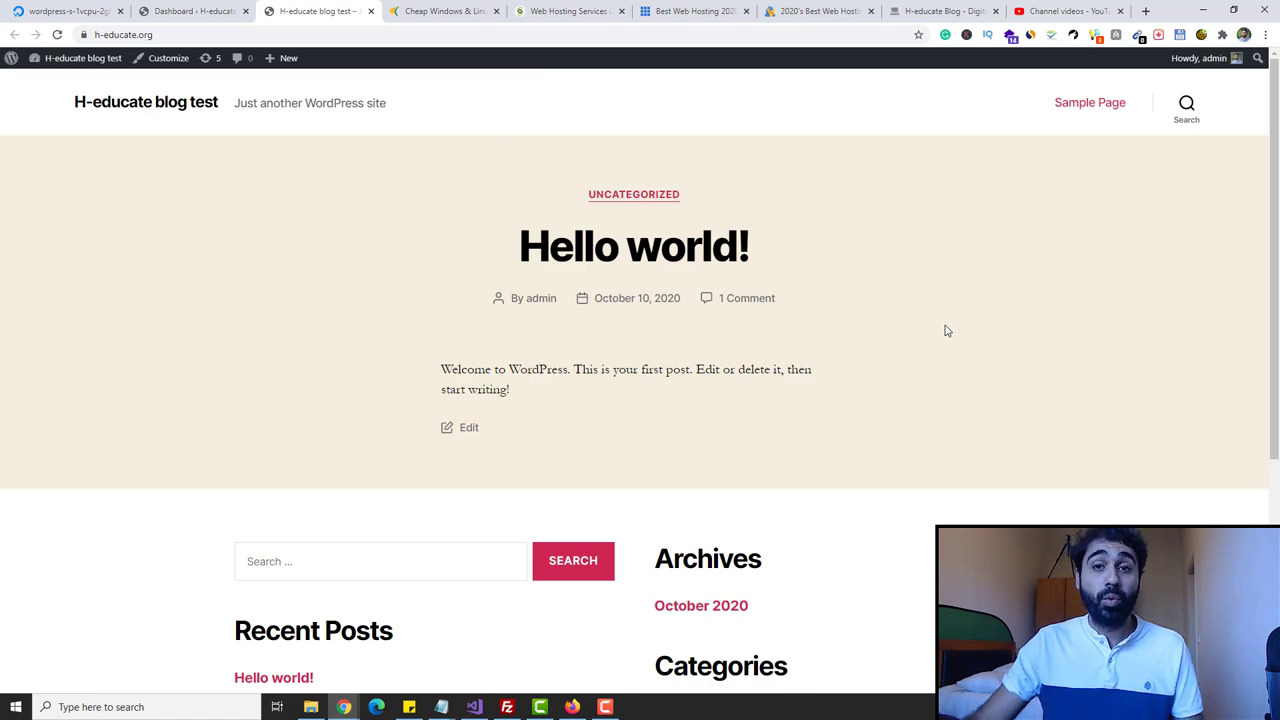
- Switch over to the existing H-educate Blog at blog.h-educate.com
click(935, 12)
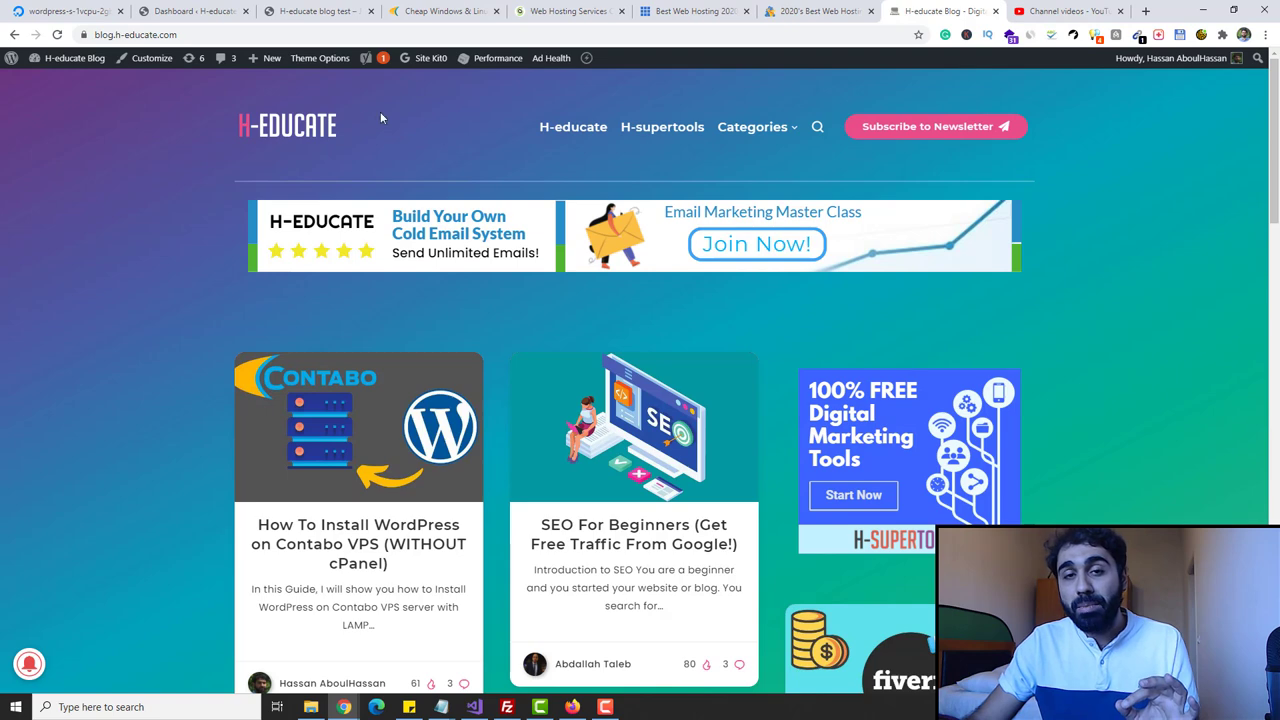
click(195, 11)
click(942, 9)
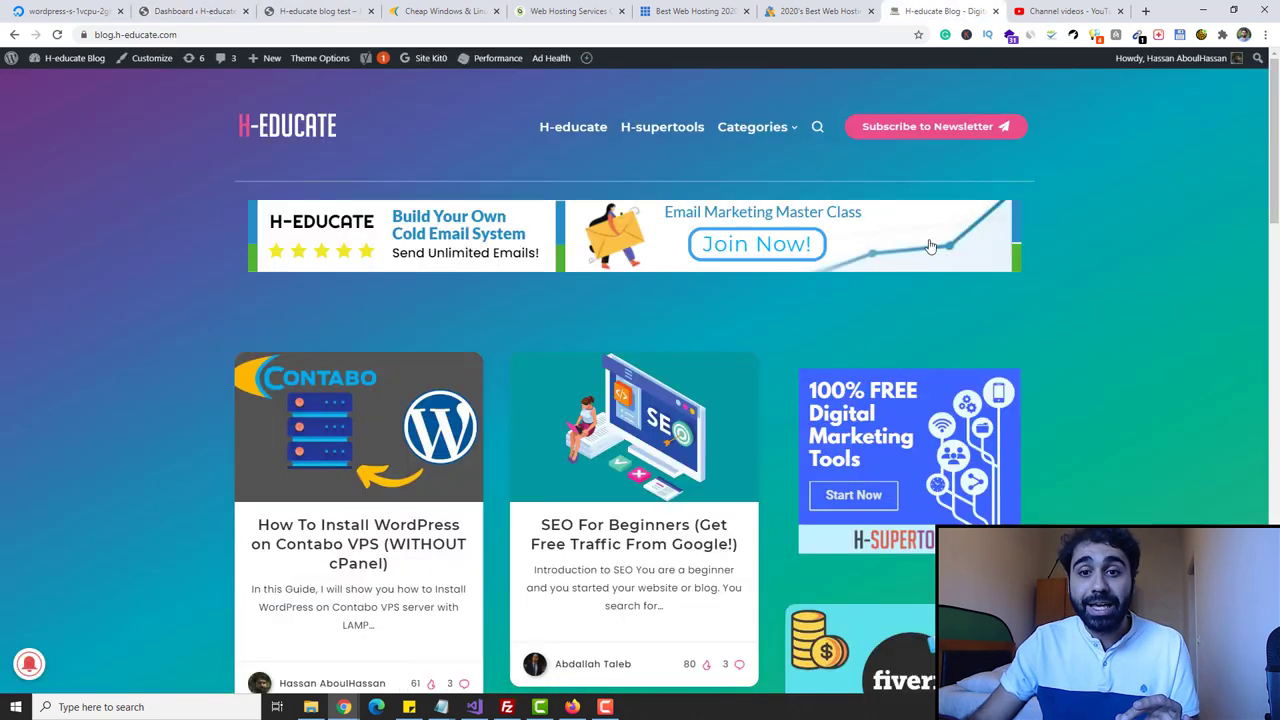
right_click(930, 5)
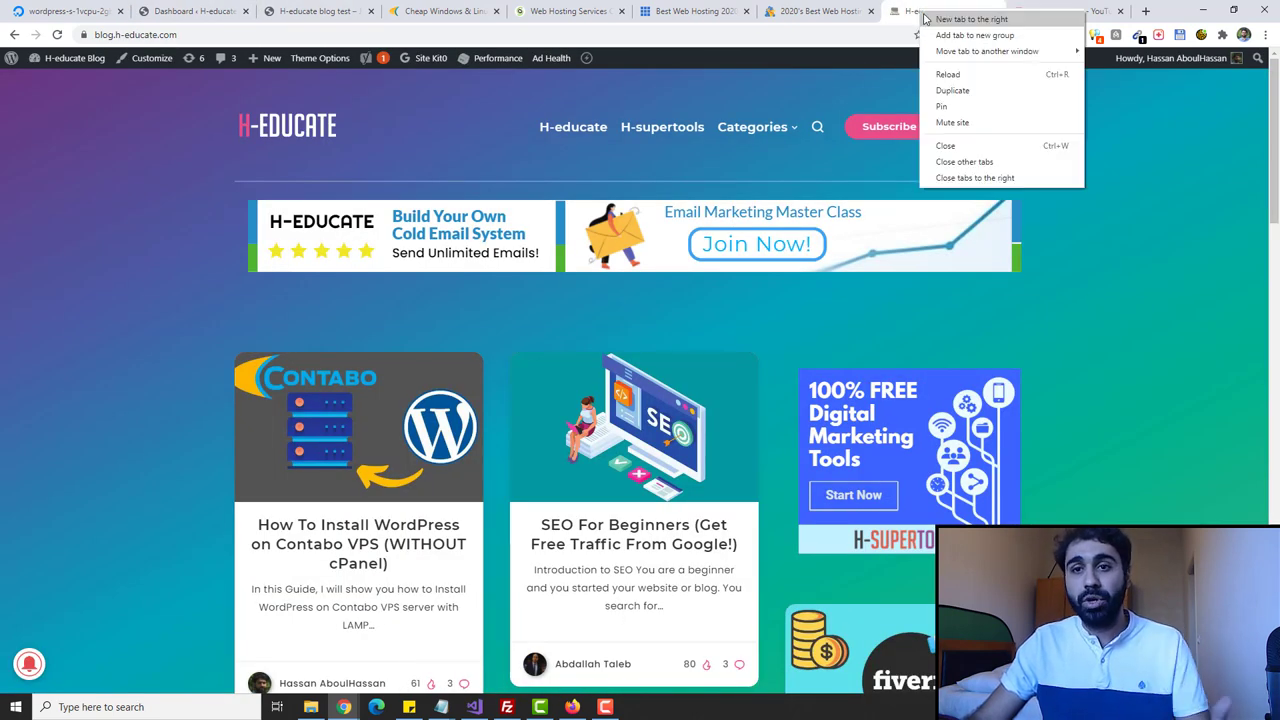
- Open themeforest.net in a new tab and search for 'breek'
click(935, 18)
text(theme)
key(Return)
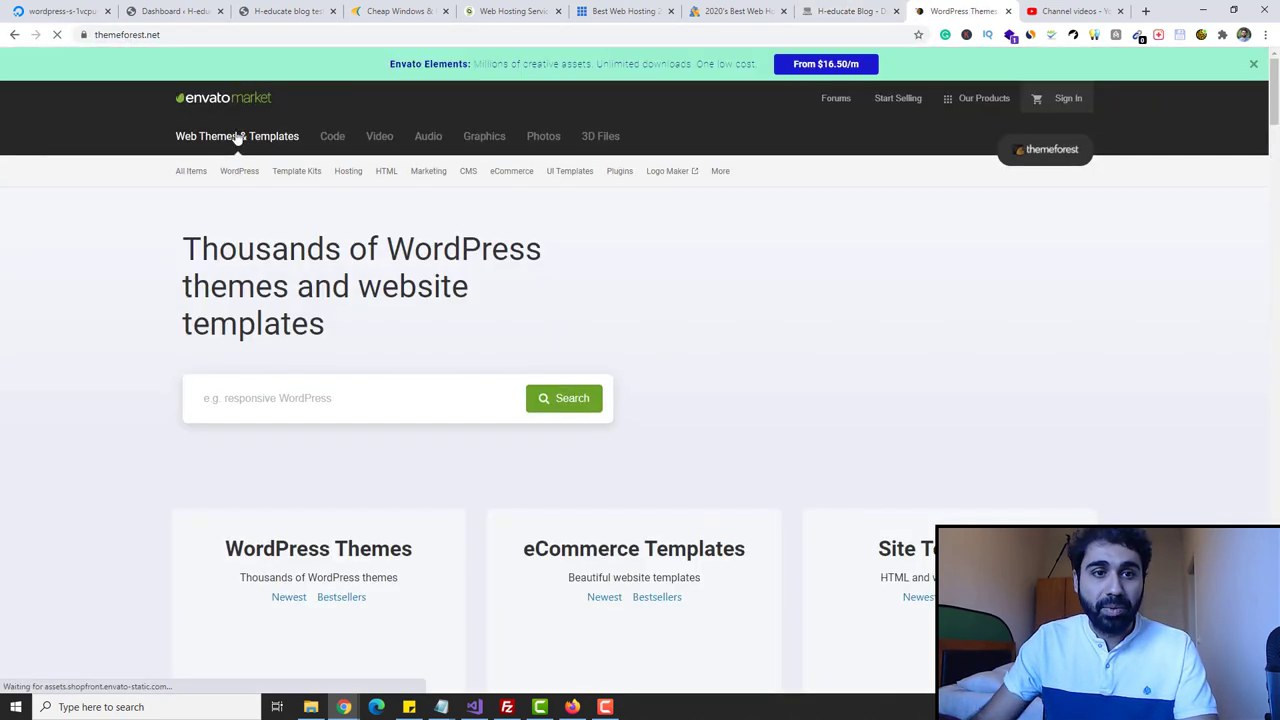
mouse_move(238, 175)
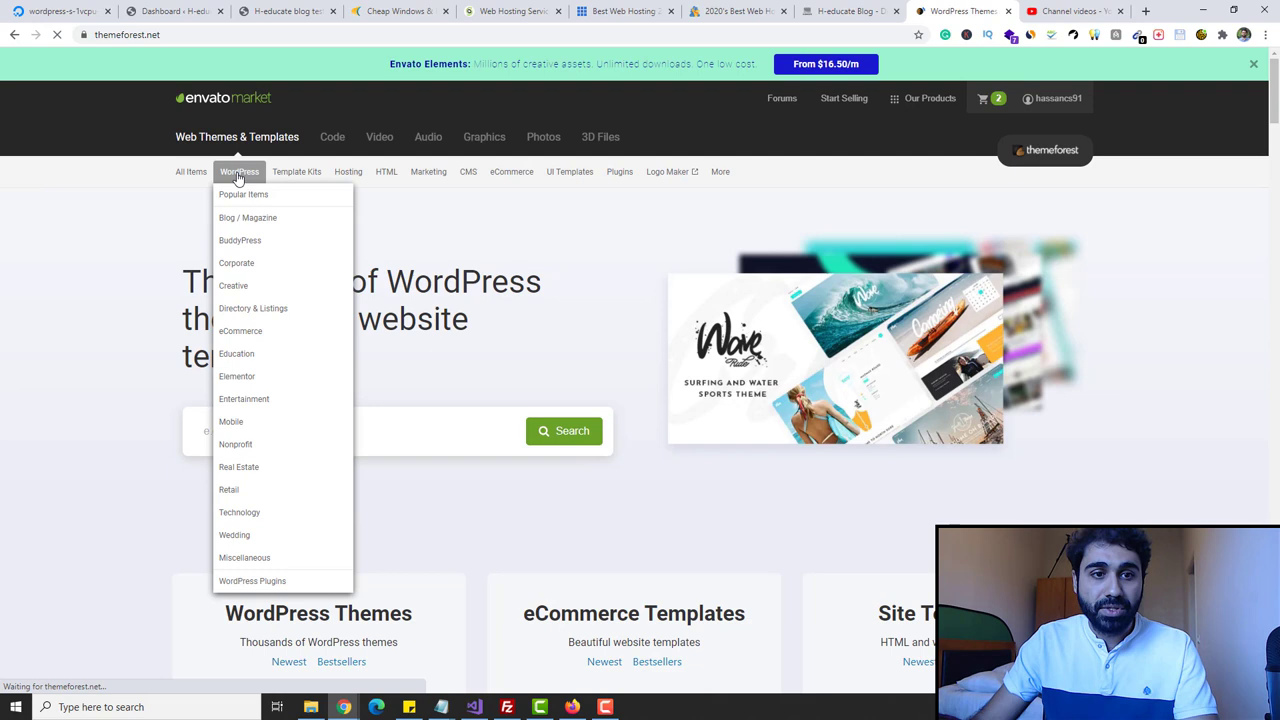
click(404, 420)
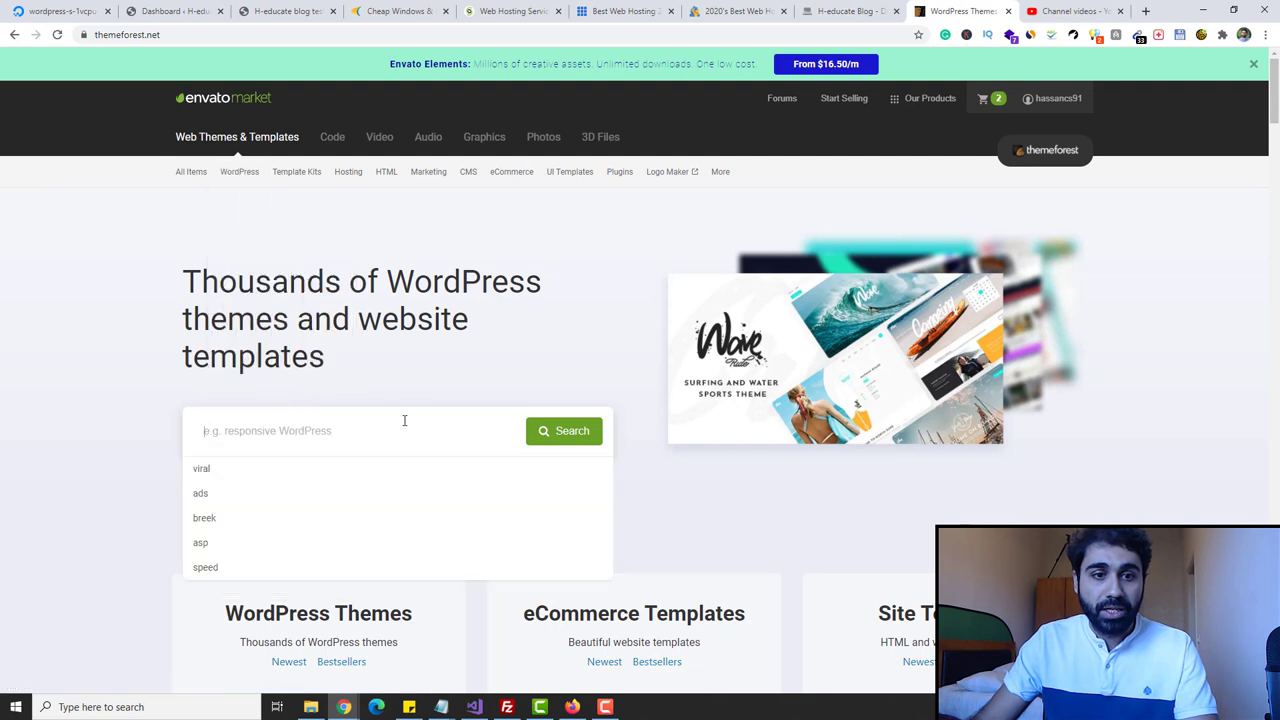
text(breek)
key(Return)
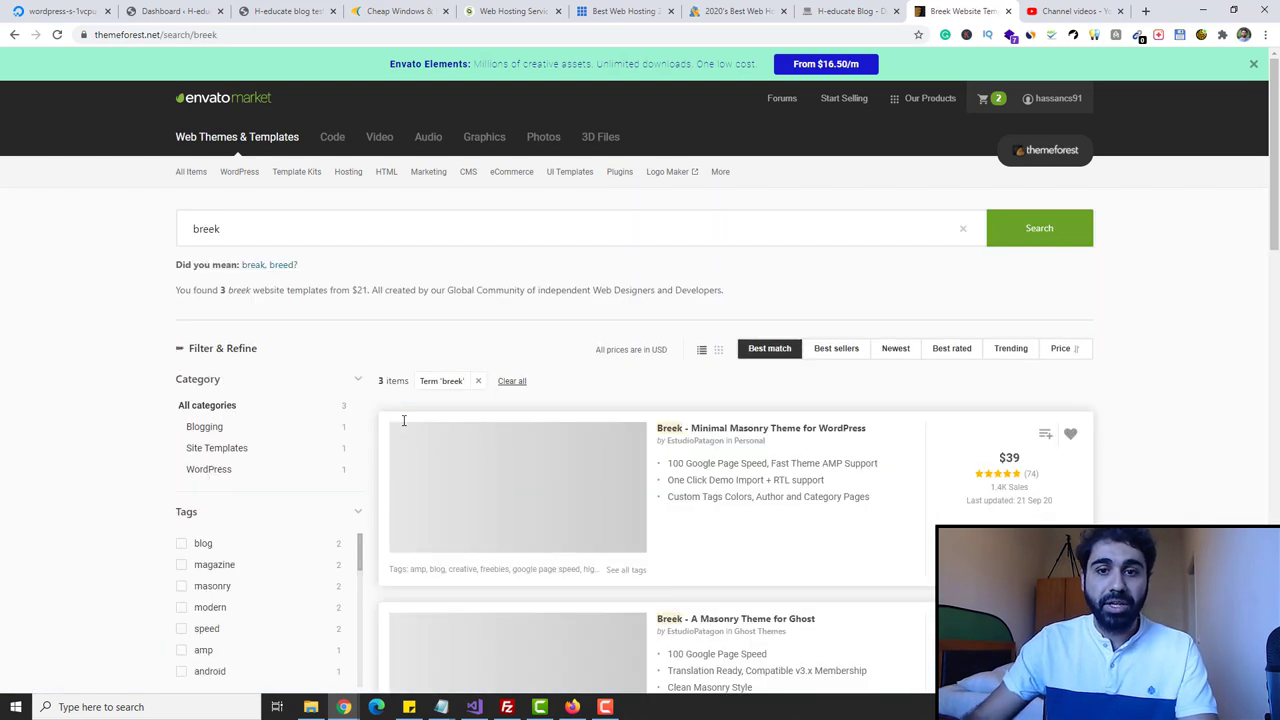
- Open the Breek – Minimal Masonry Theme for WordPress item page and scroll through it
scroll(855, 330, down, 1)
scroll(737, 400, down, 2)
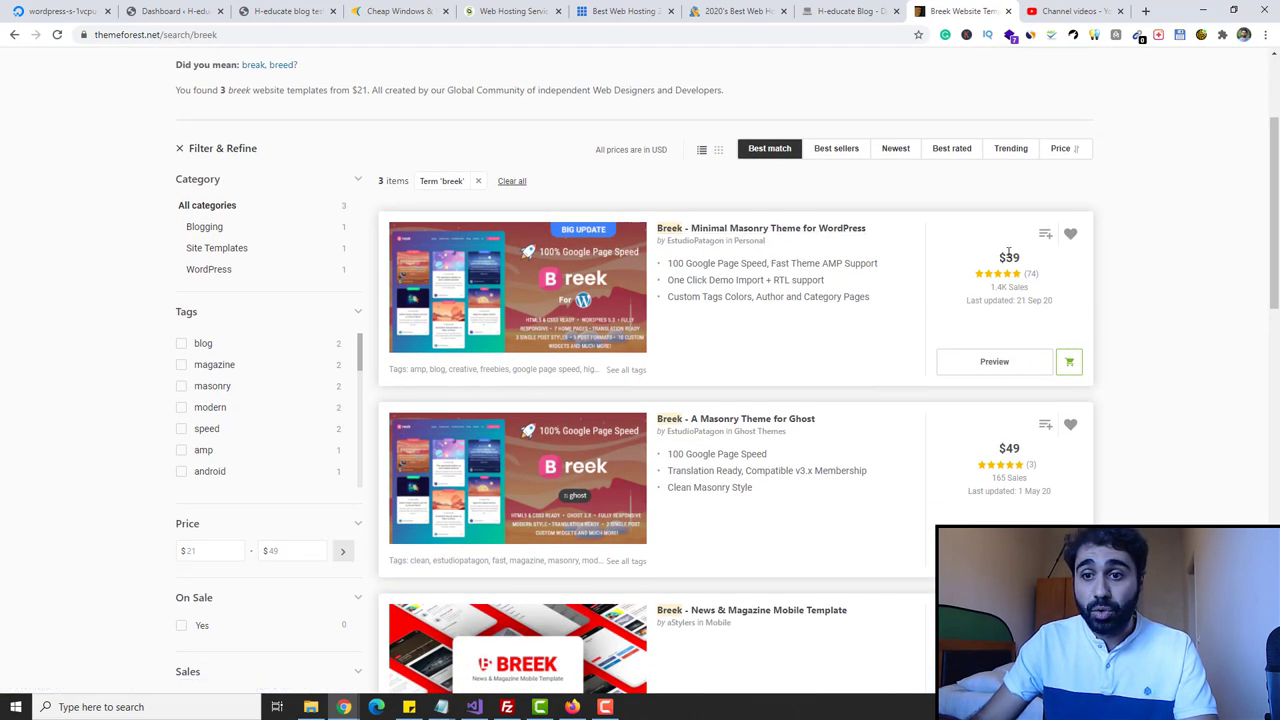
click(843, 238)
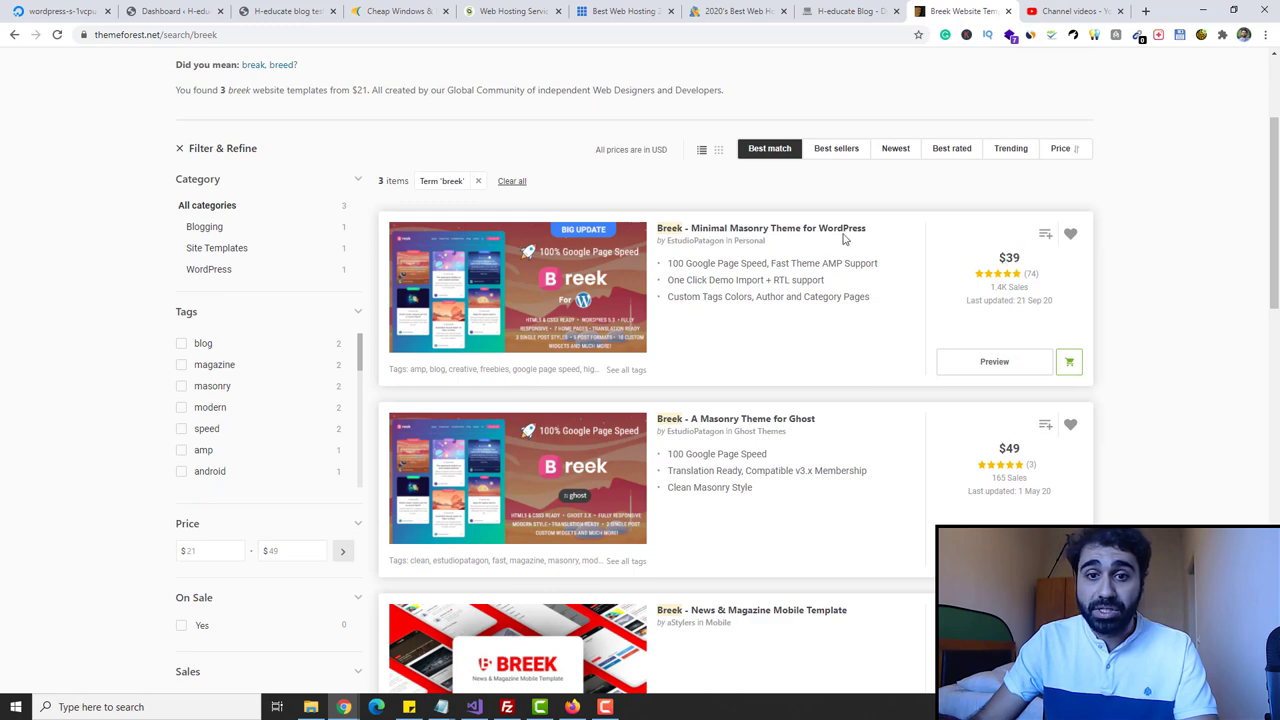
click(770, 230)
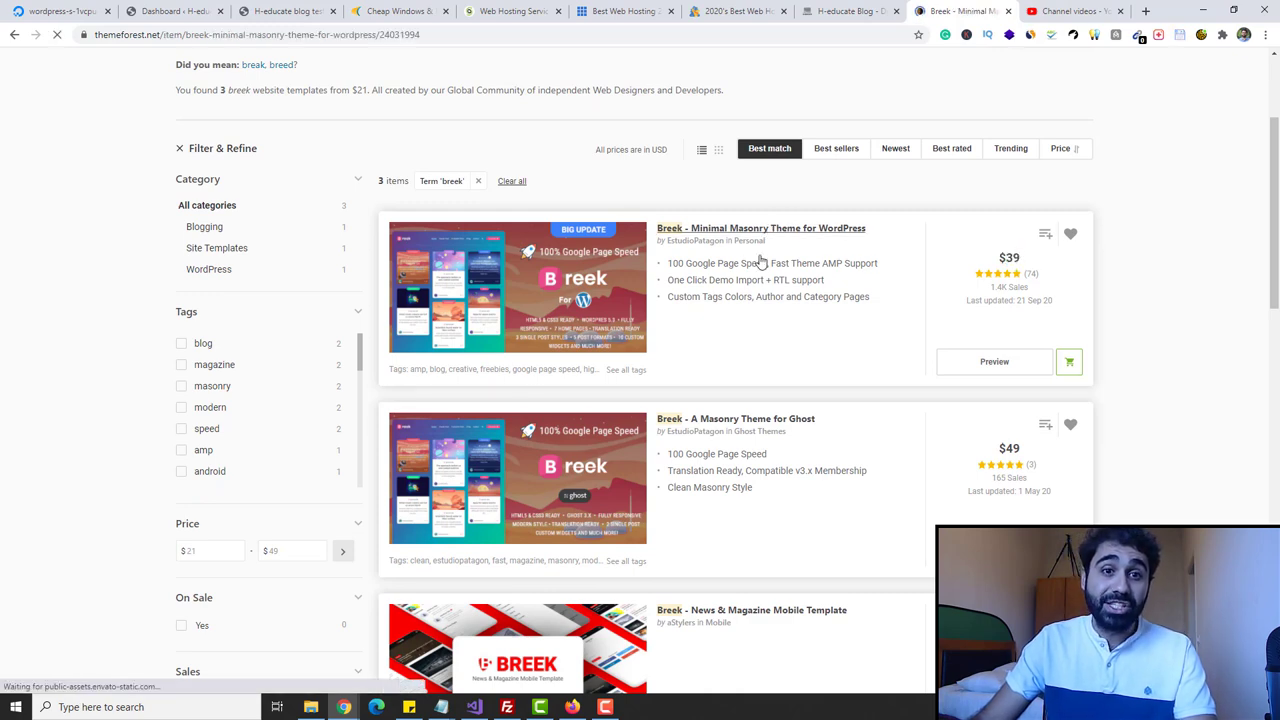
scroll(505, 270, down, 5)
scroll(516, 284, down, 20)
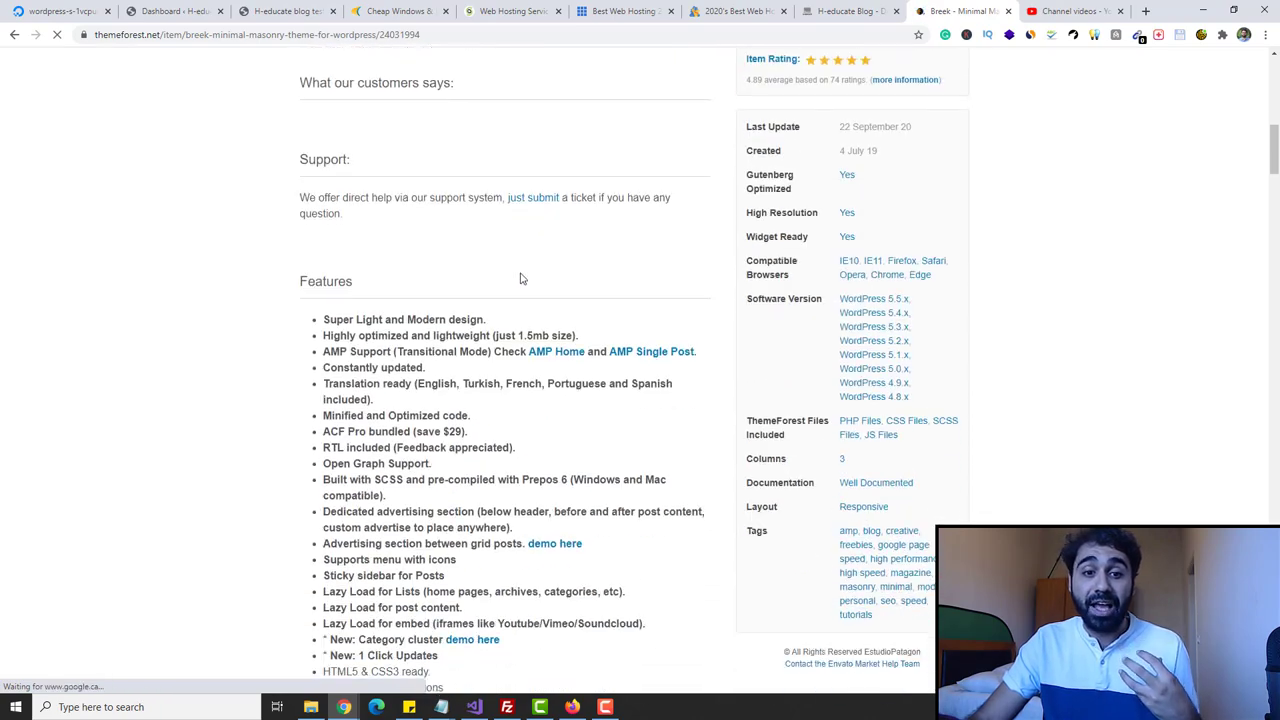
scroll(524, 290, up, 15)
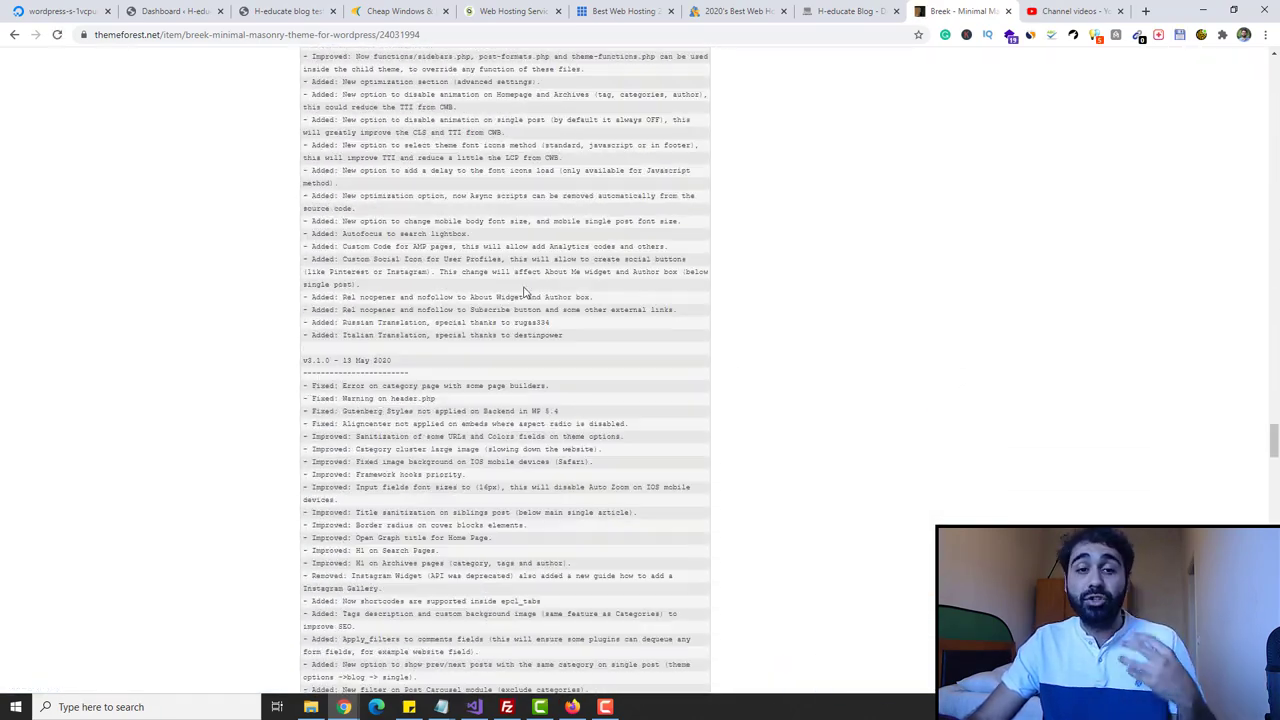
scroll(526, 297, up, 15)
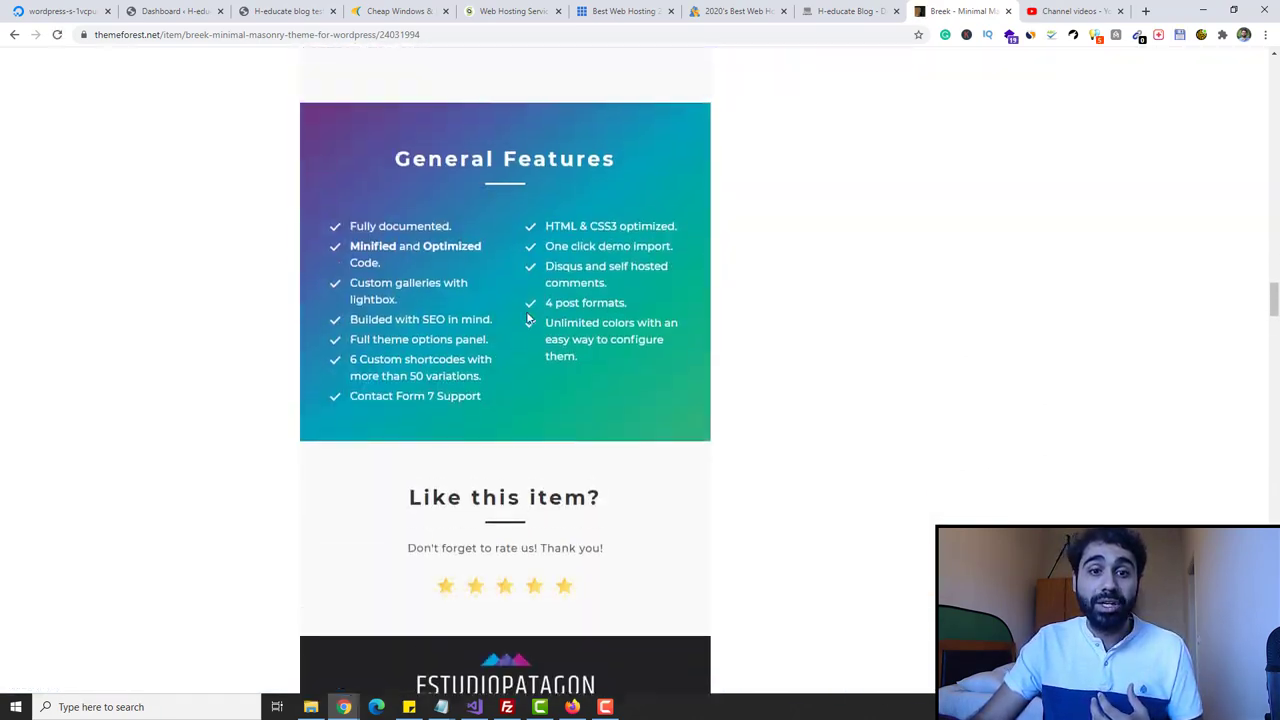
scroll(531, 347, up, 20)
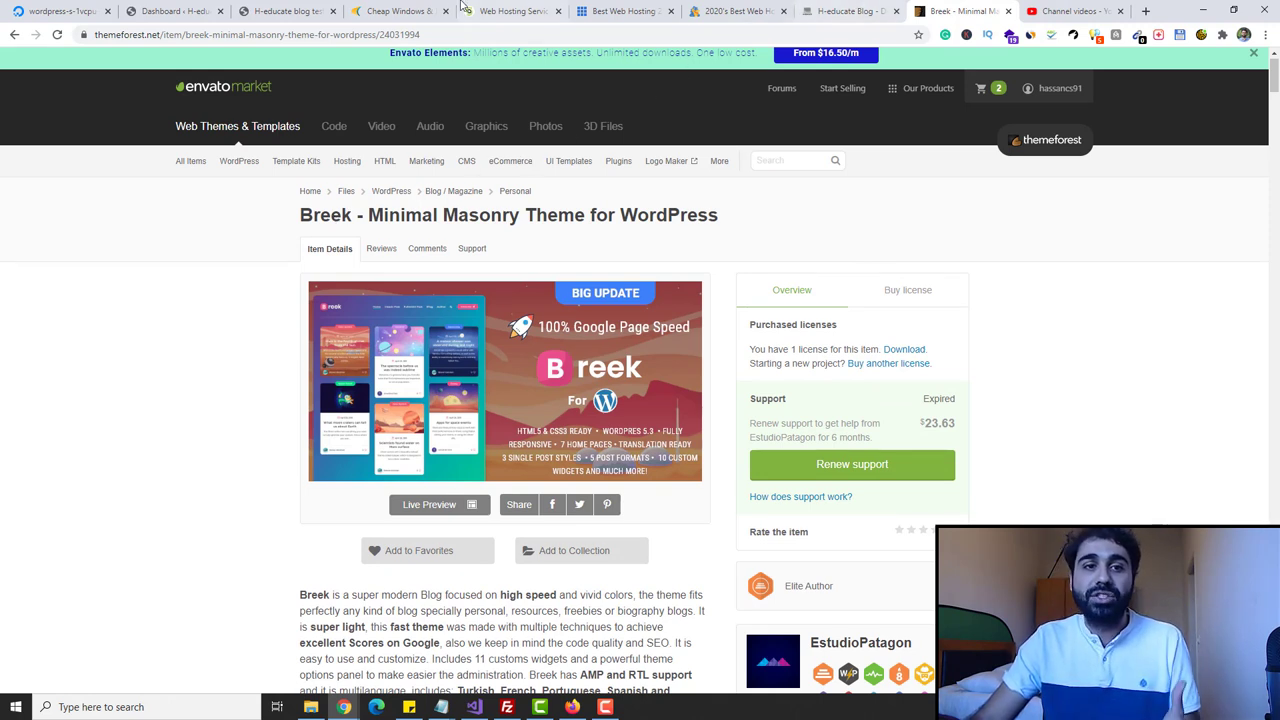
- Open the h-educate.com homepage in a new tab as an example site
key(ctrl+t)
text(h-edu)
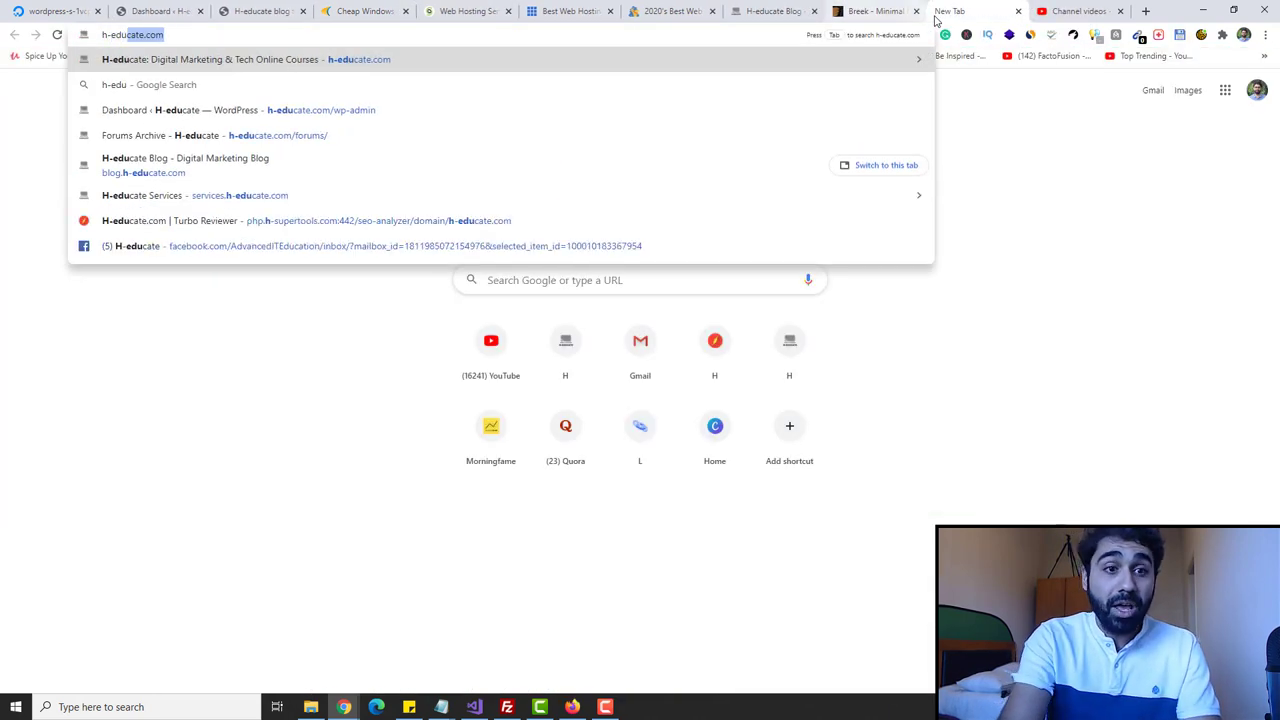
key(Return)
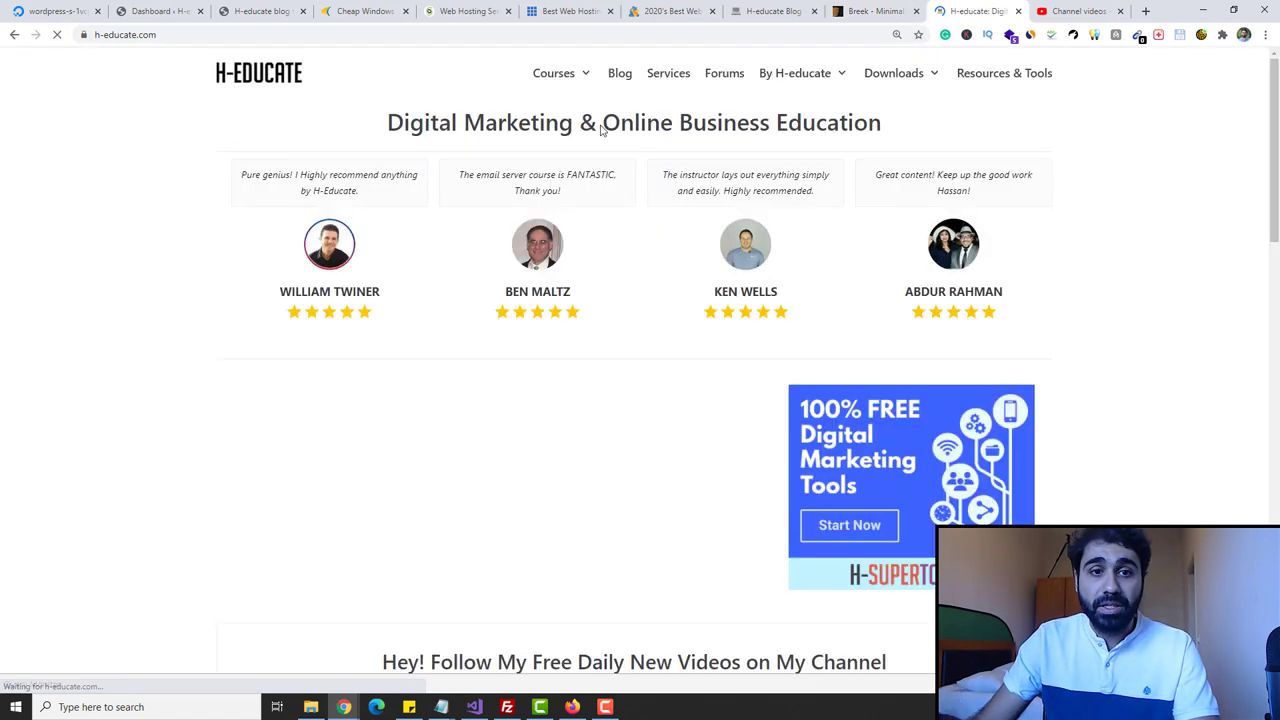
scroll(827, 162, down, 10)
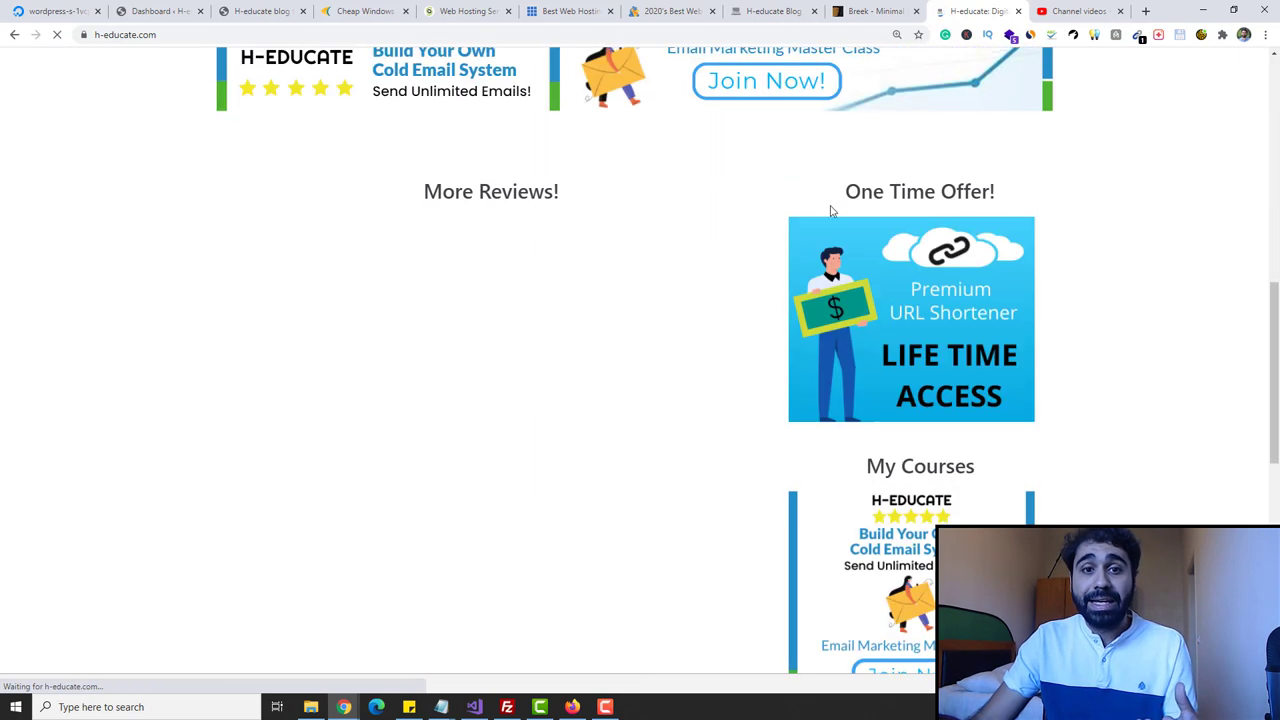
scroll(831, 209, up, 8)
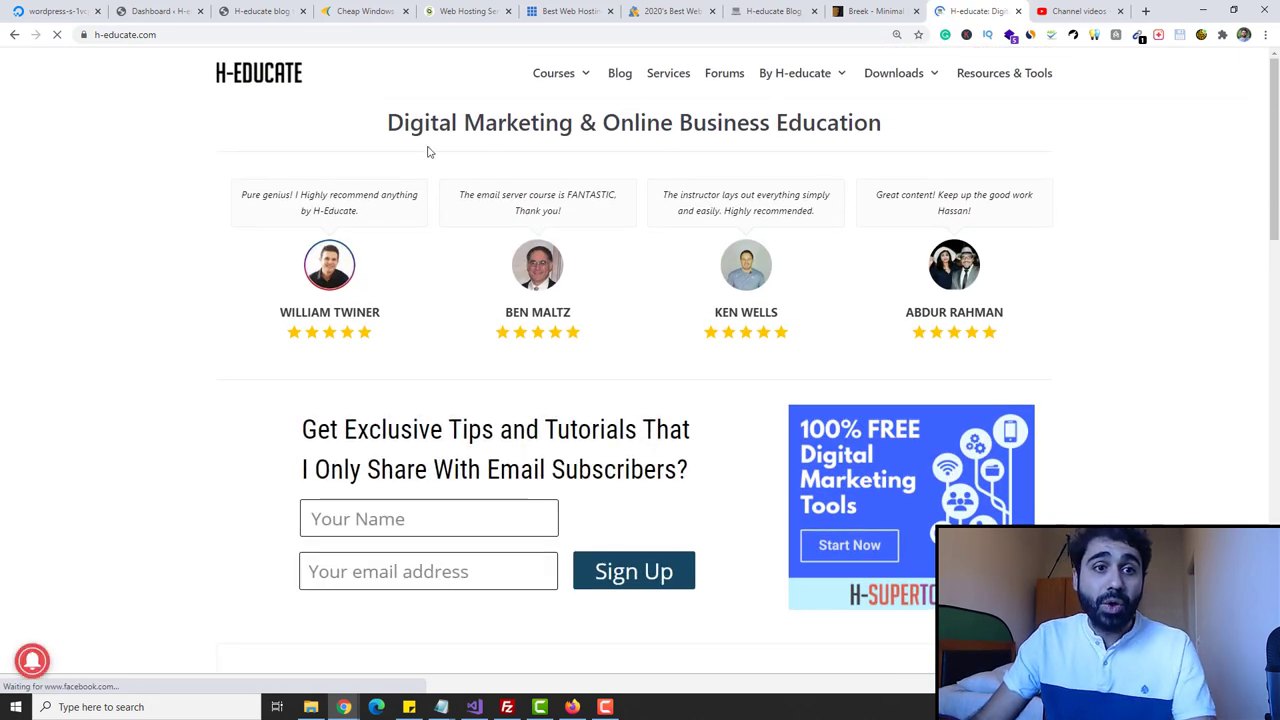
click(148, 10)
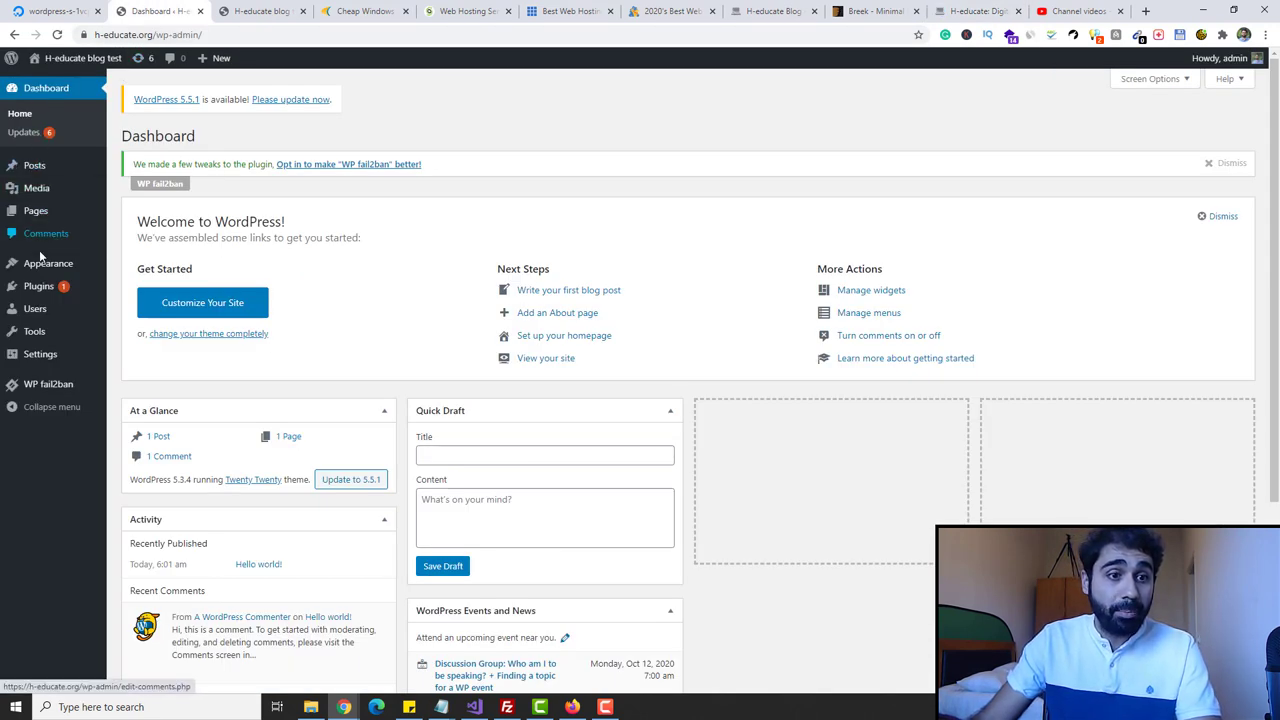
- Go to the WordPress Themes page and start adding a new theme
mouse_move(48, 267)
click(126, 267)
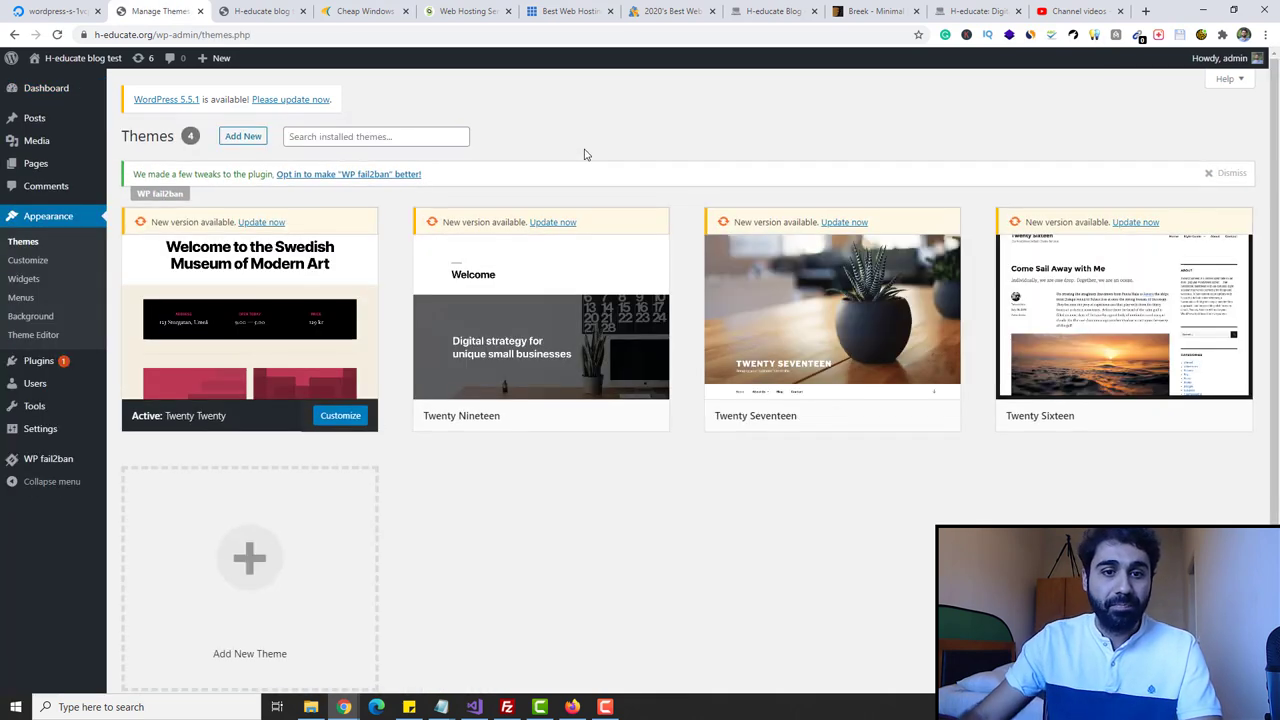
click(244, 138)
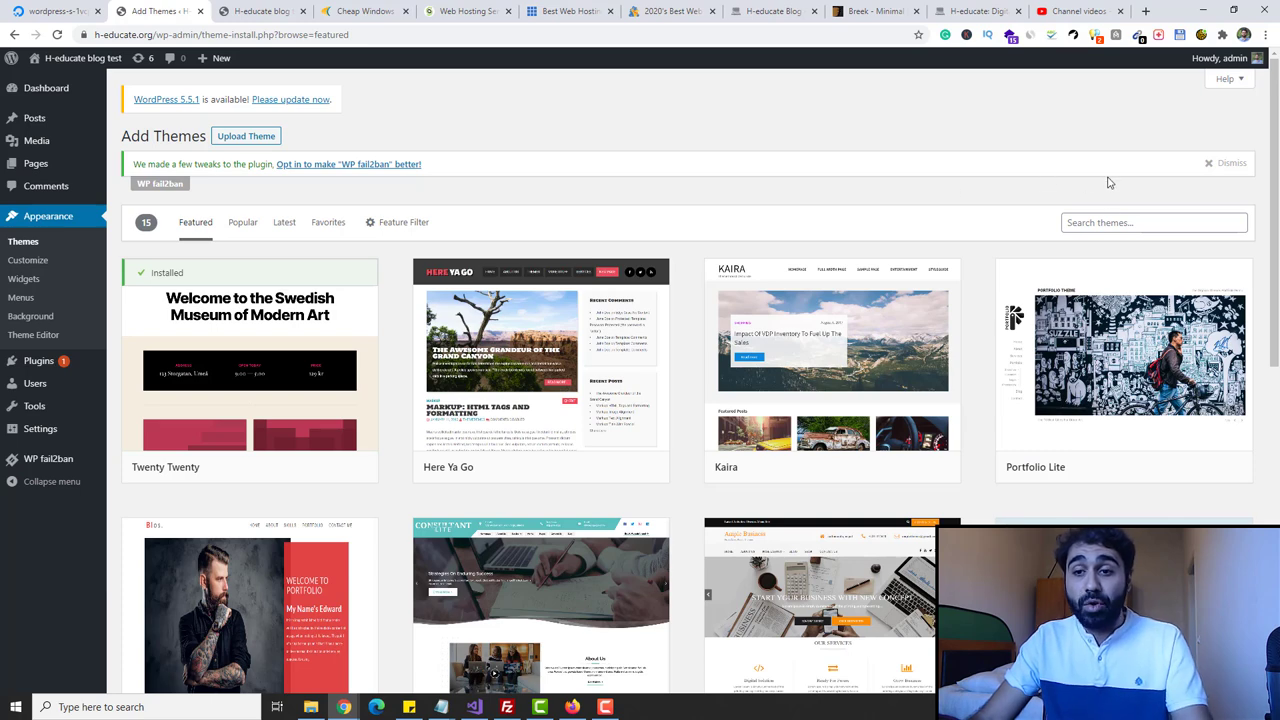
- Search the theme directory for 'neve', finding the Neve theme among 56 results
click(1099, 225)
click(975, 11)
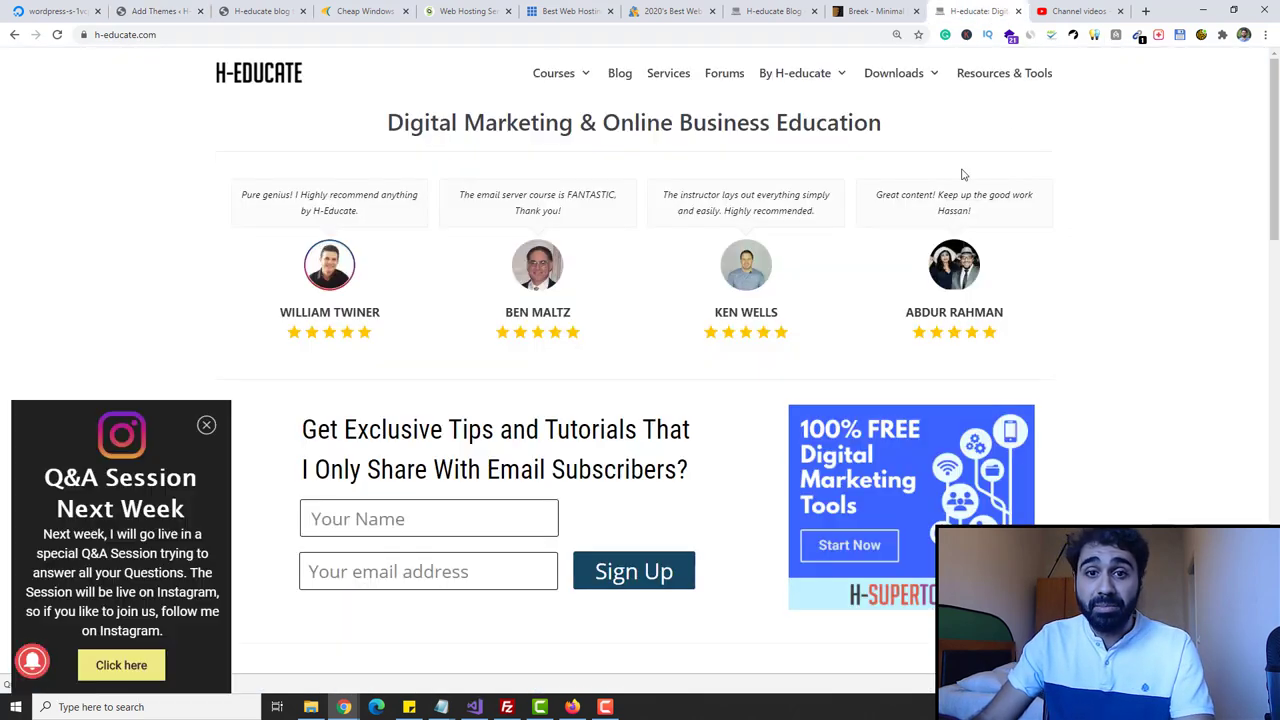
click(155, 11)
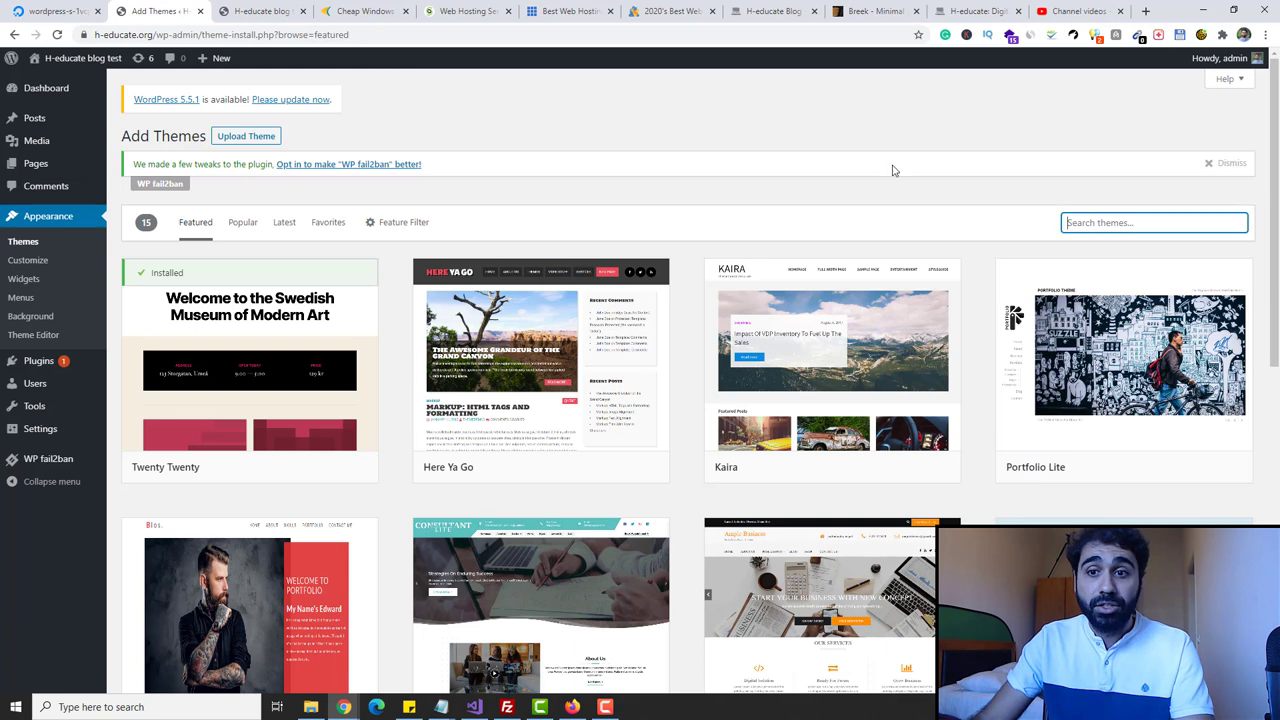
text(ne)
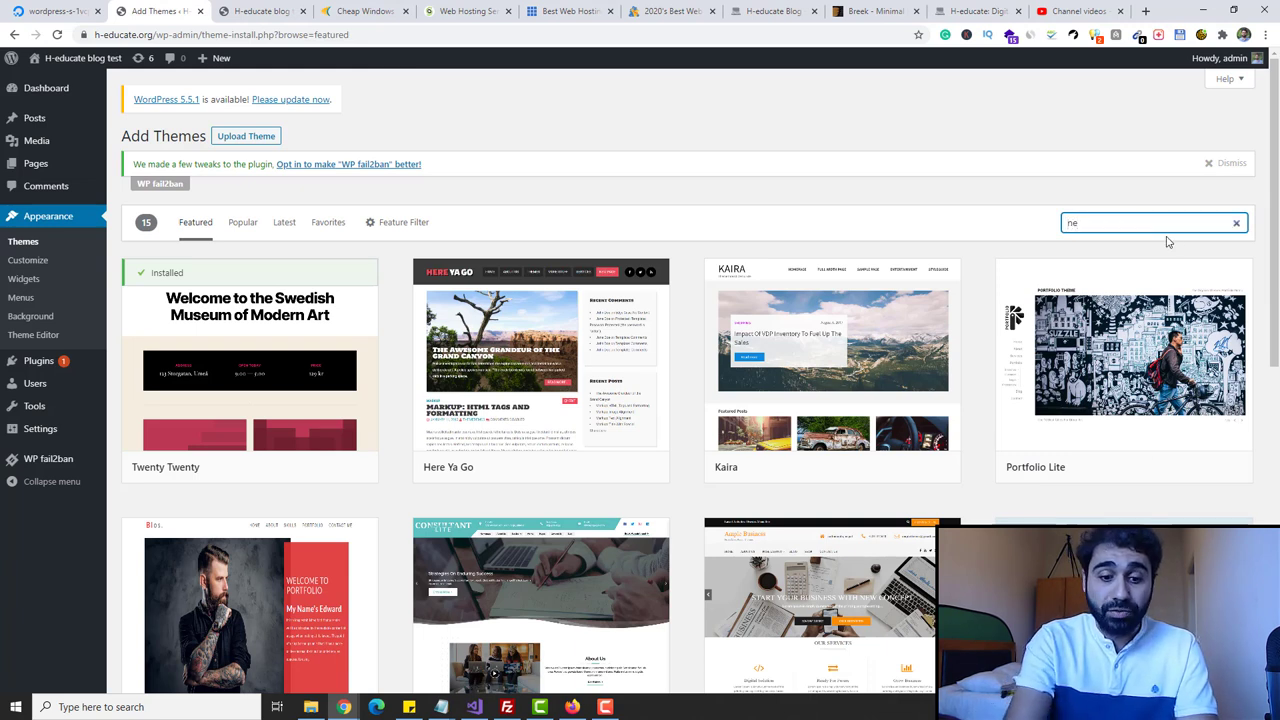
text(ve)
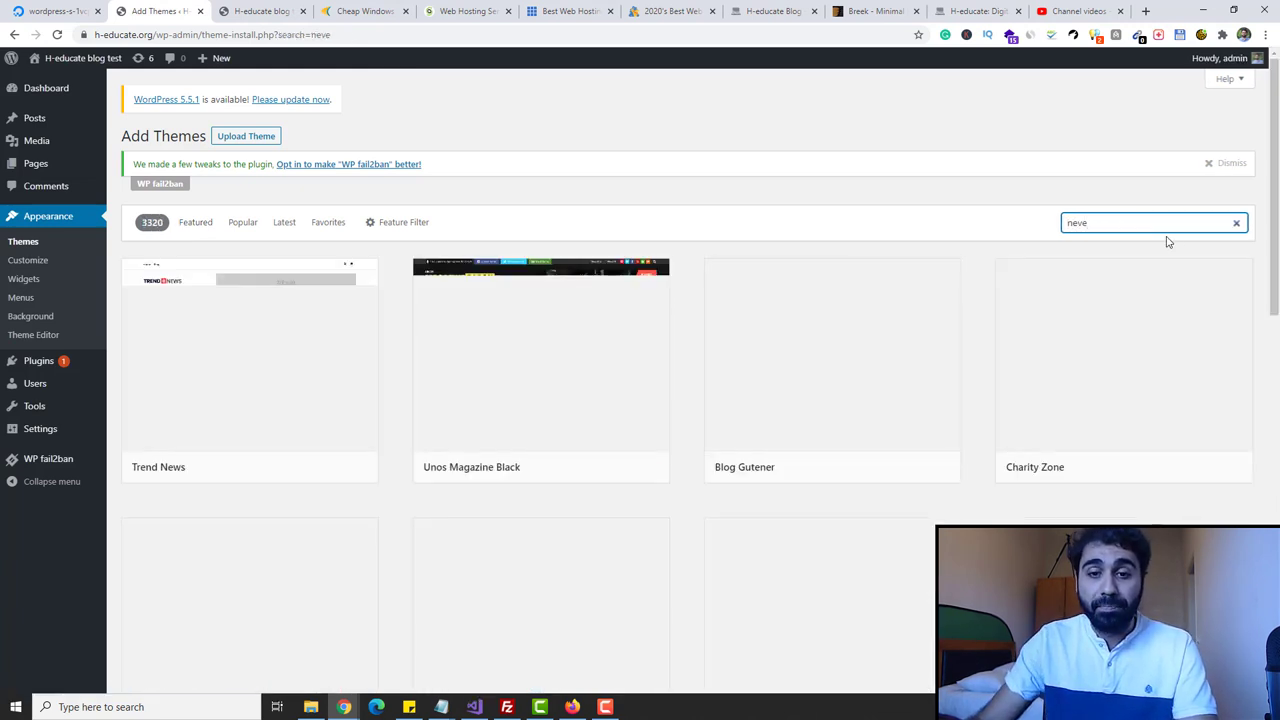
mouse_move(197, 365)
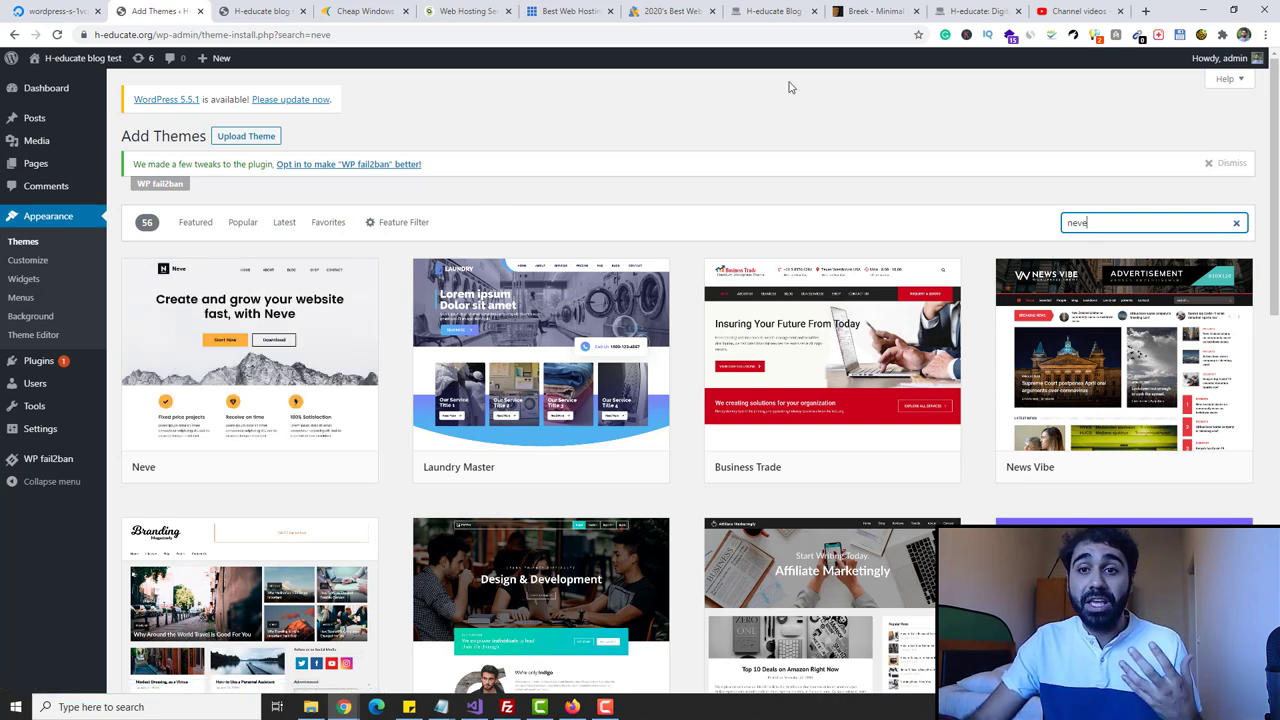
click(790, 11)
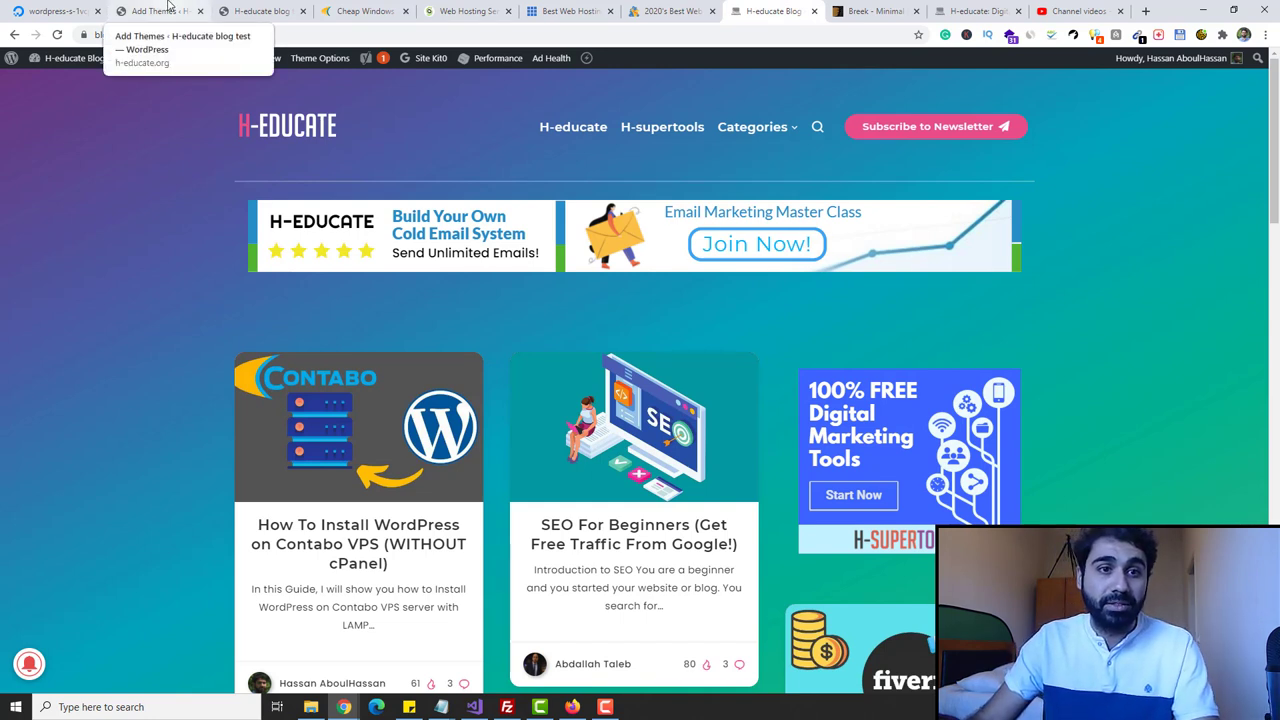
click(160, 11)
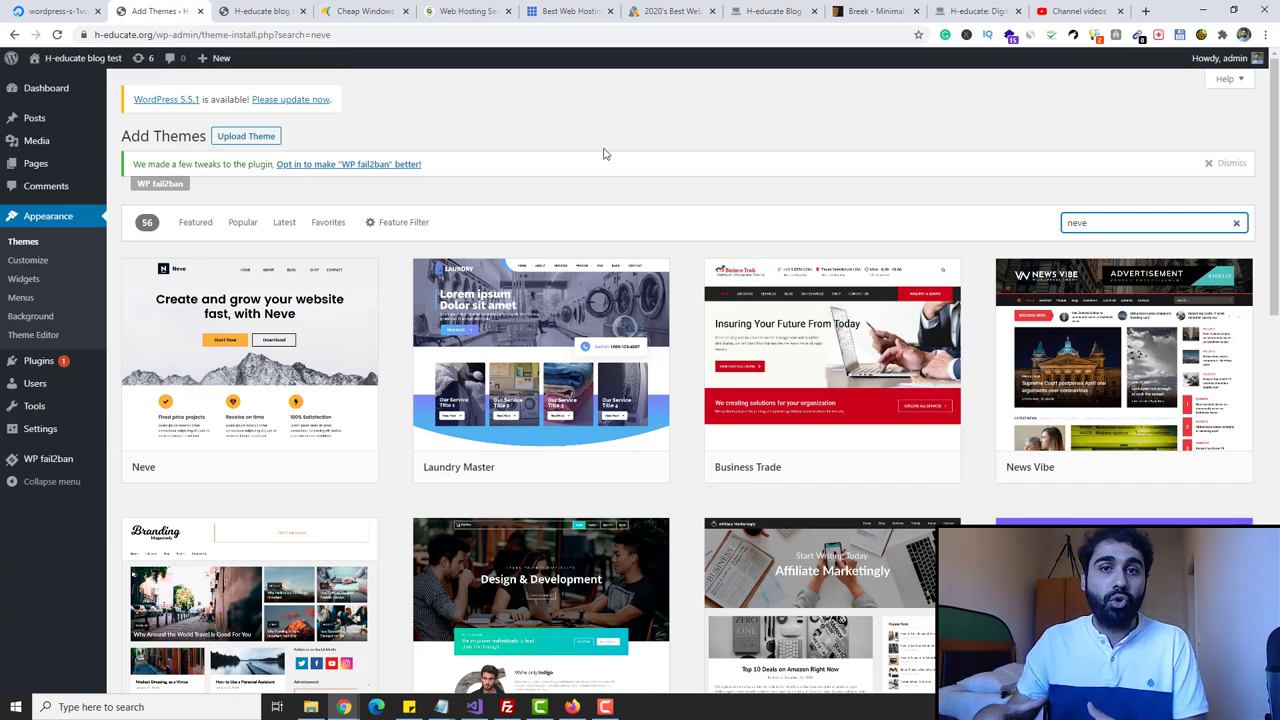
click(872, 11)
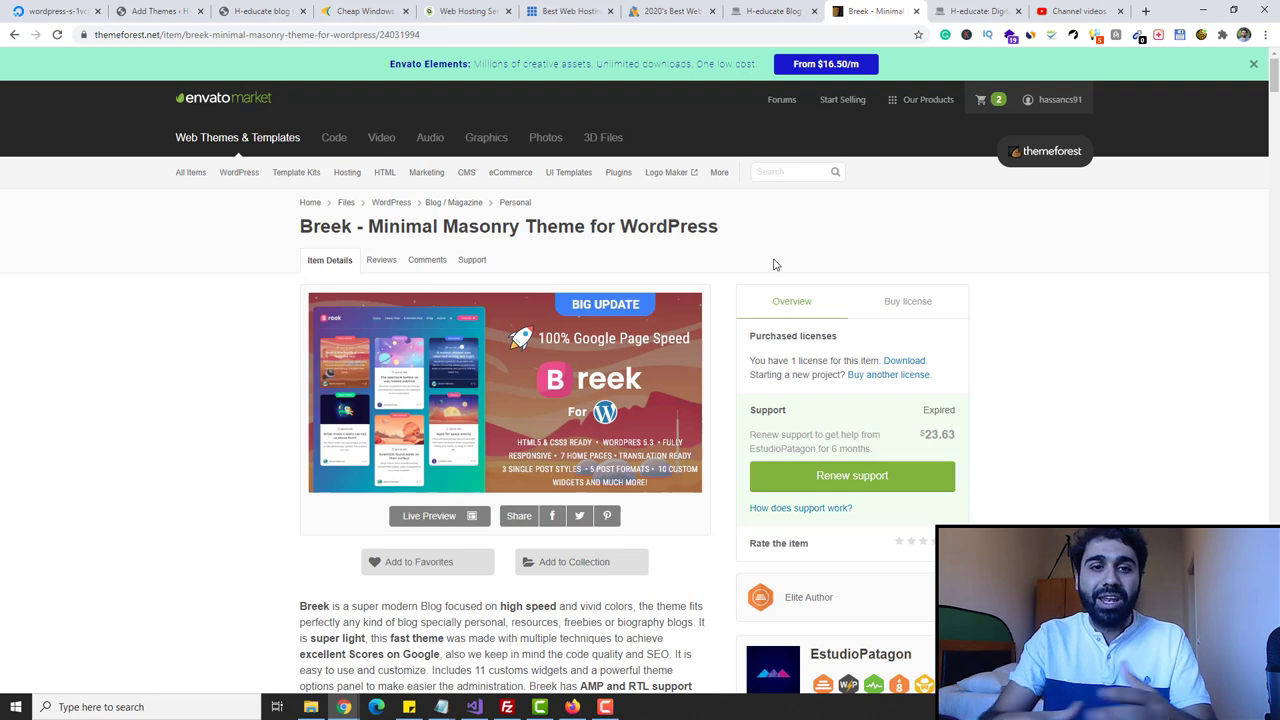
- From ThemeForest Downloads, download Breek's 'All files & documentation' zip (6.6 MB)
mouse_move(239, 172)
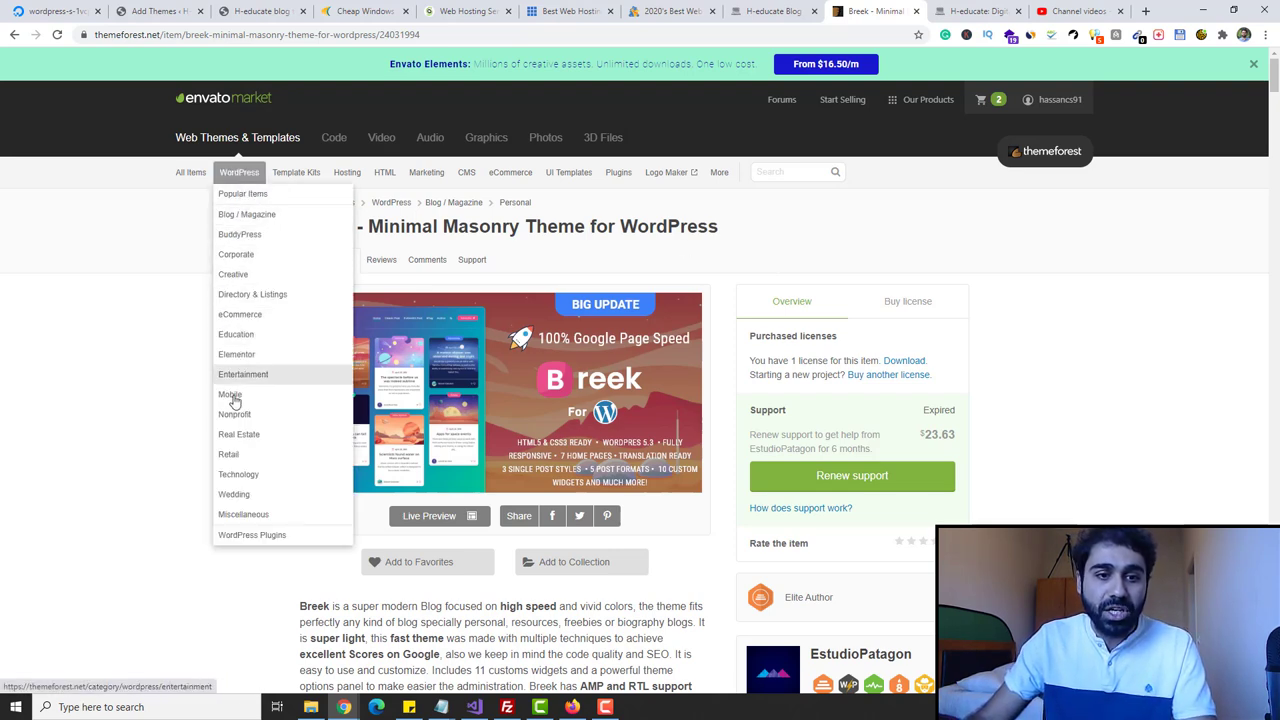
click(170, 9)
click(872, 11)
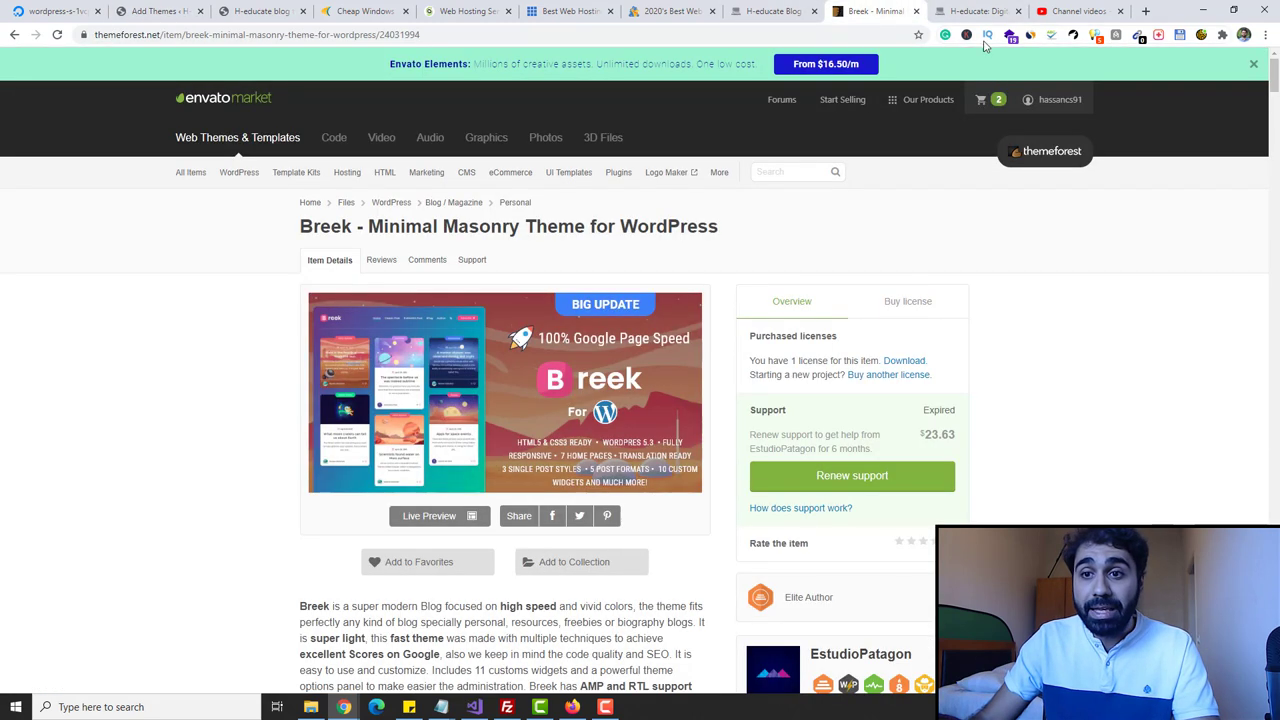
mouse_move(1050, 110)
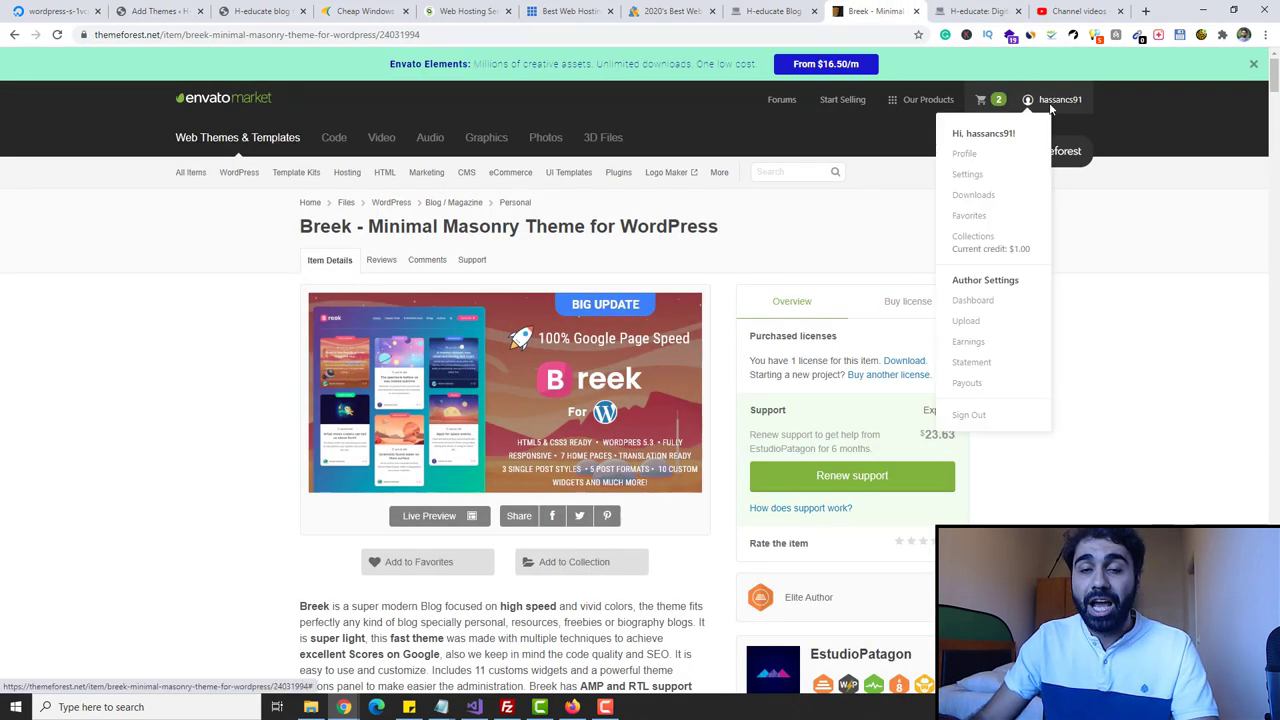
click(968, 196)
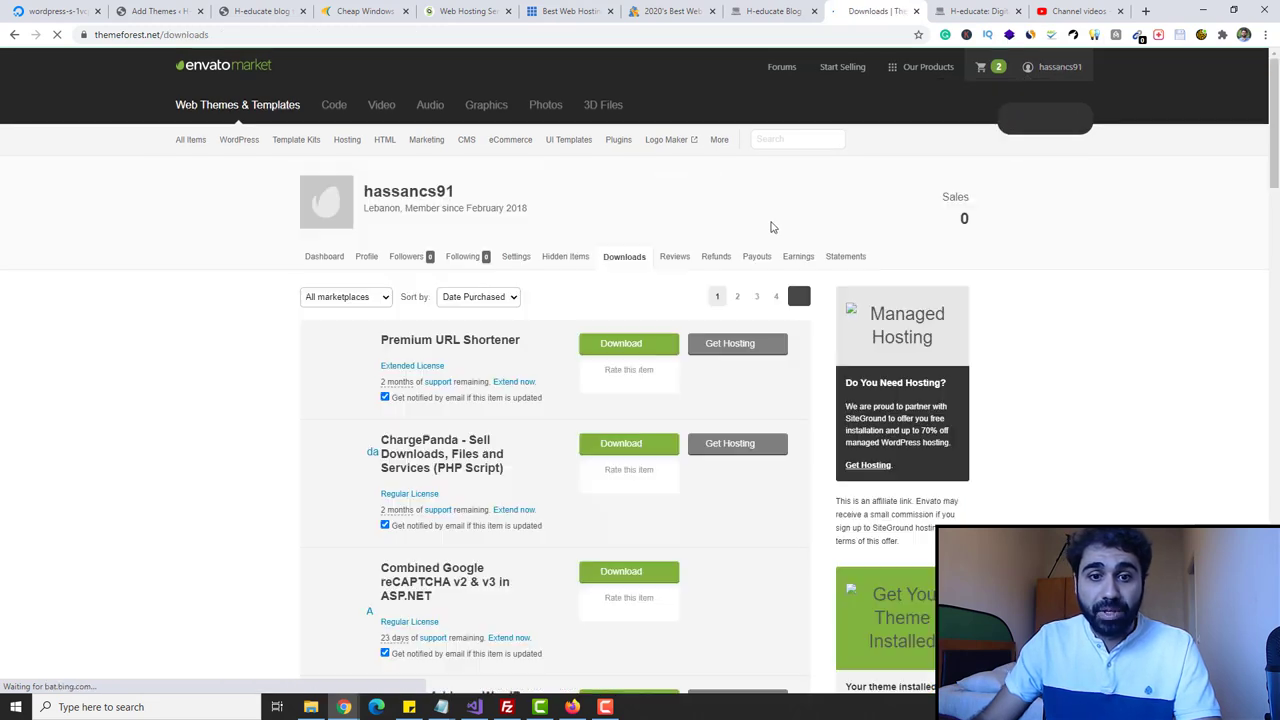
scroll(472, 262, down, 4)
scroll(472, 262, down, 8)
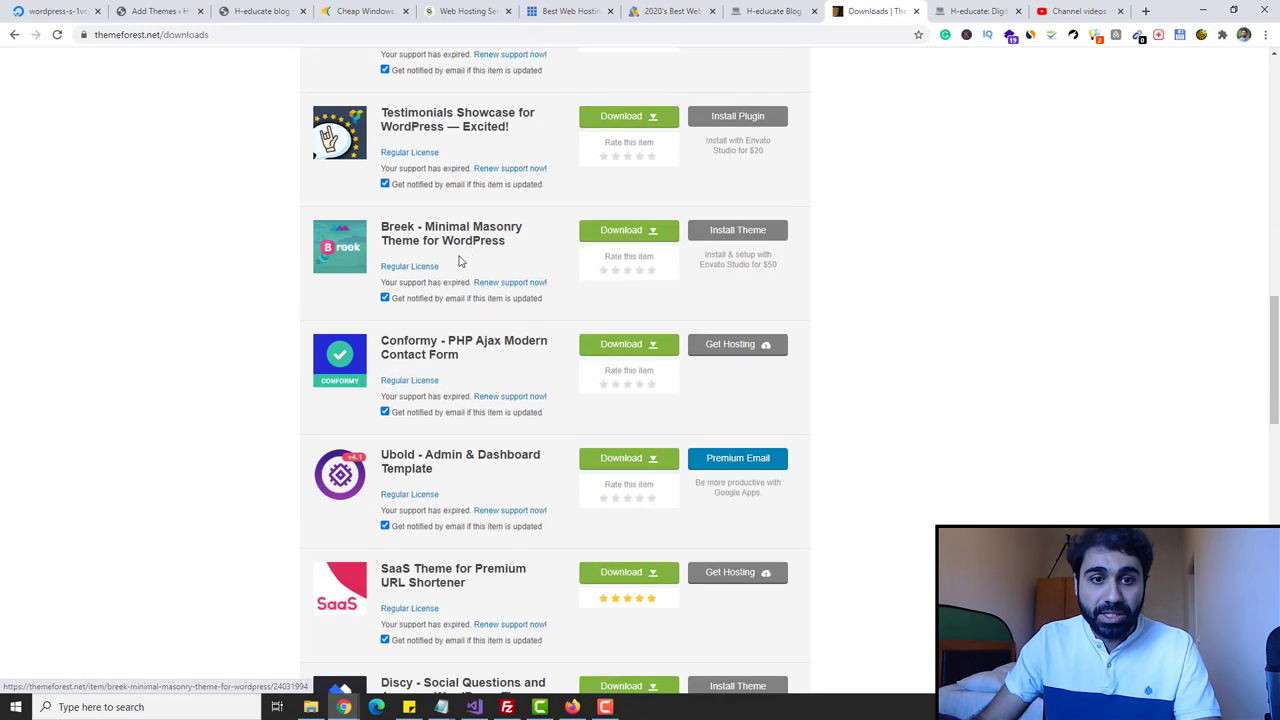
click(621, 232)
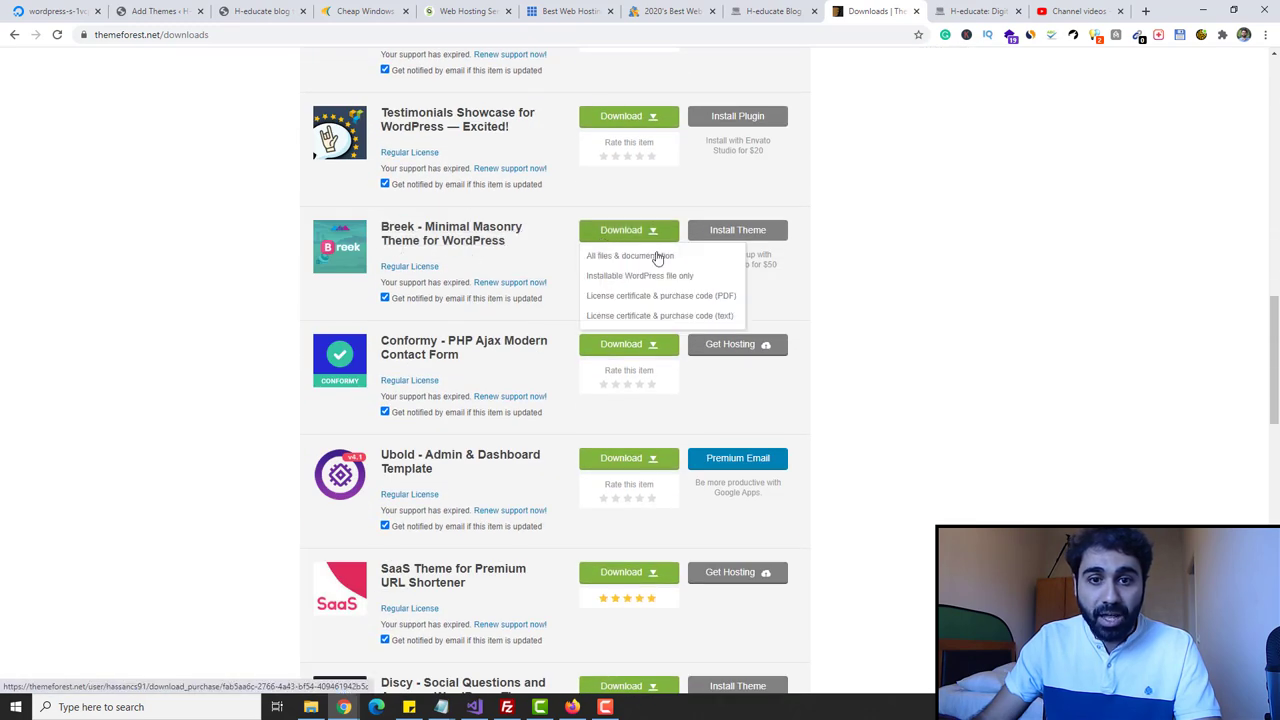
click(634, 257)
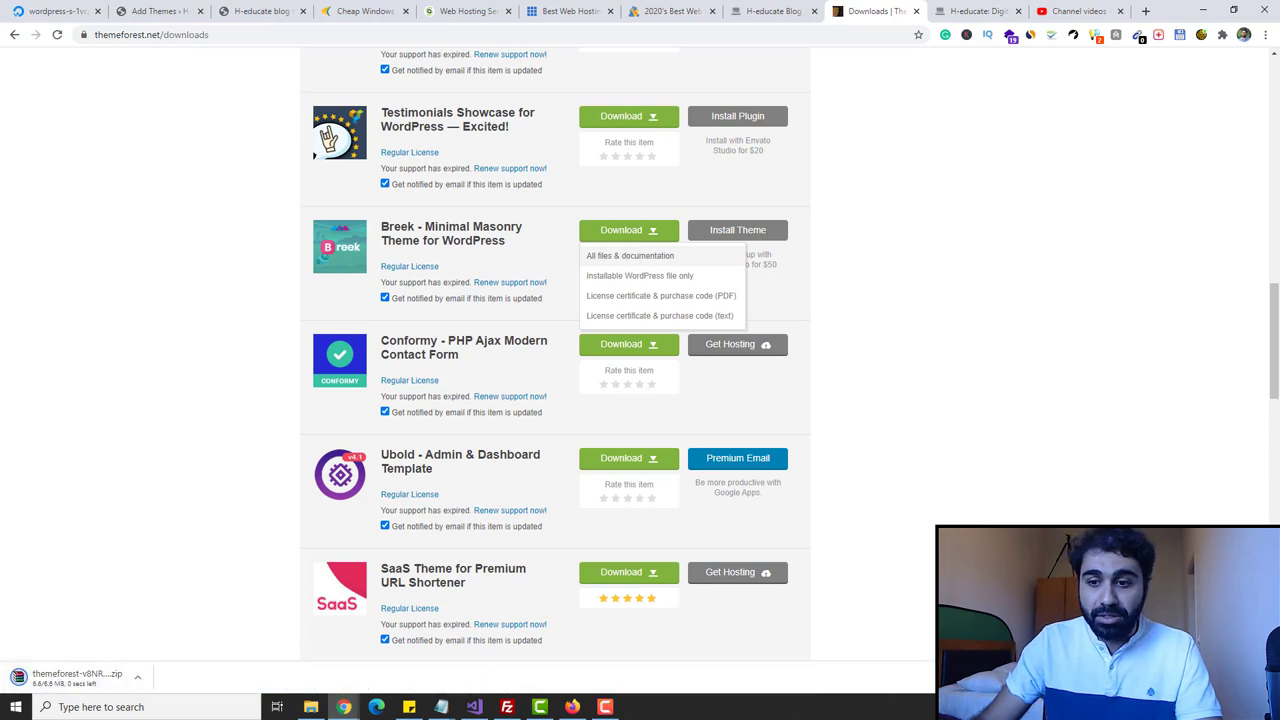
- Find the downloaded Breek zip on the Desktop and extract it into its own folder
key(ctrl+j)
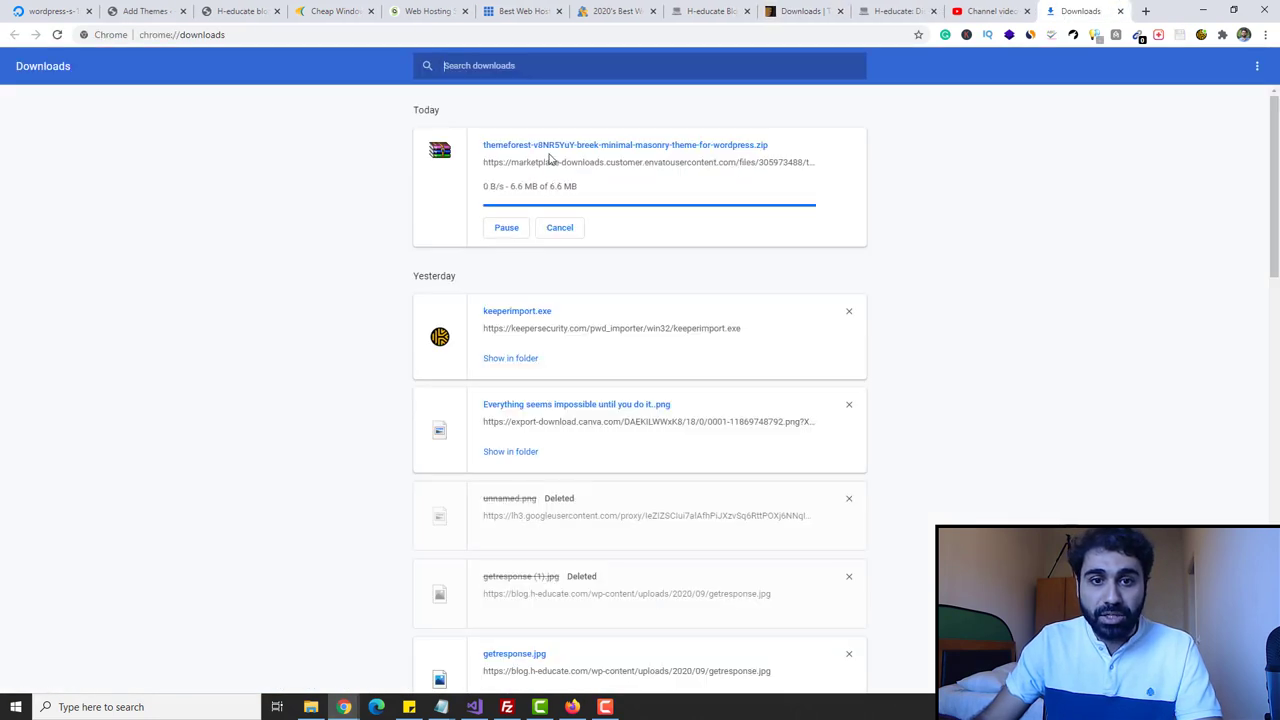
click(512, 194)
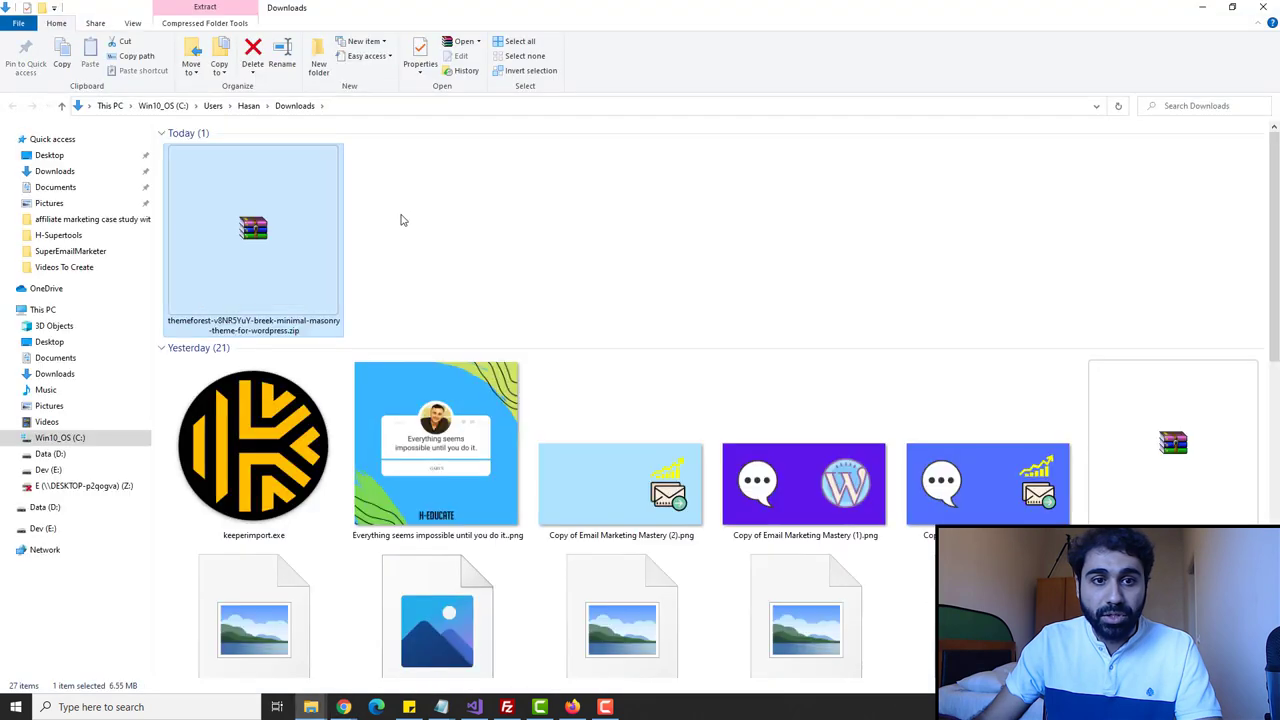
click(62, 174)
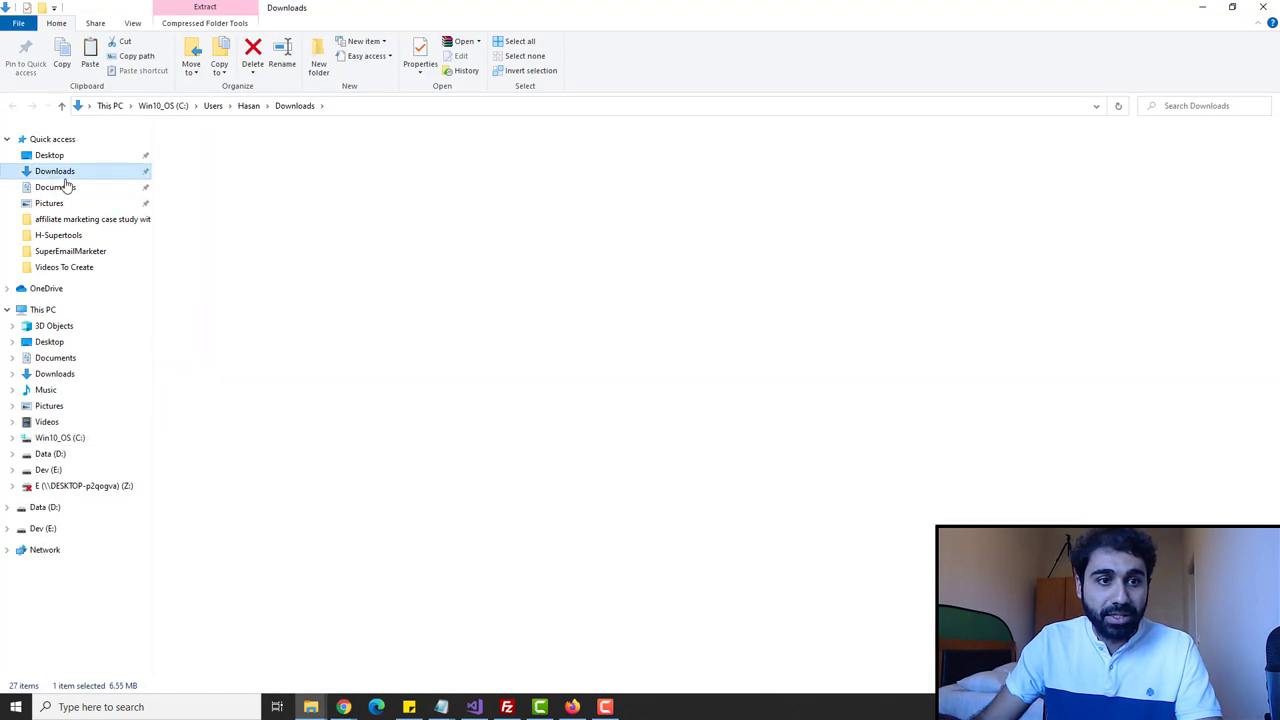
click(49, 155)
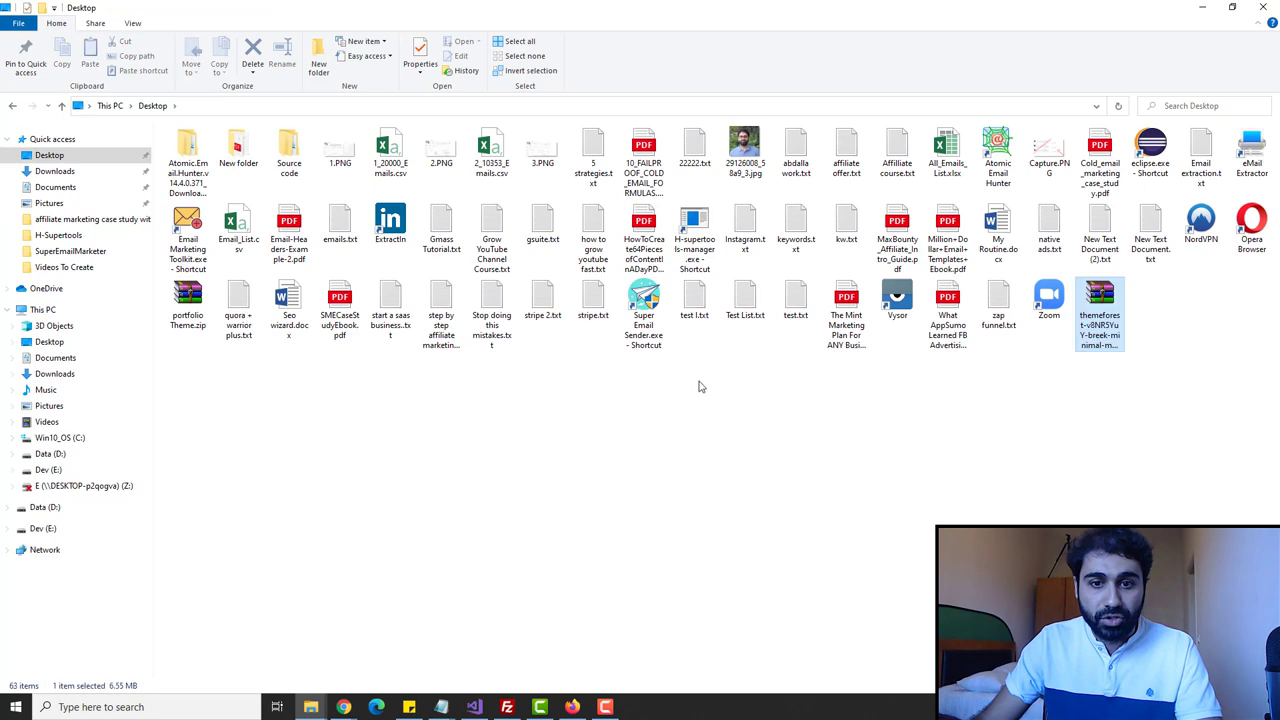
right_click(1098, 300)
click(895, 391)
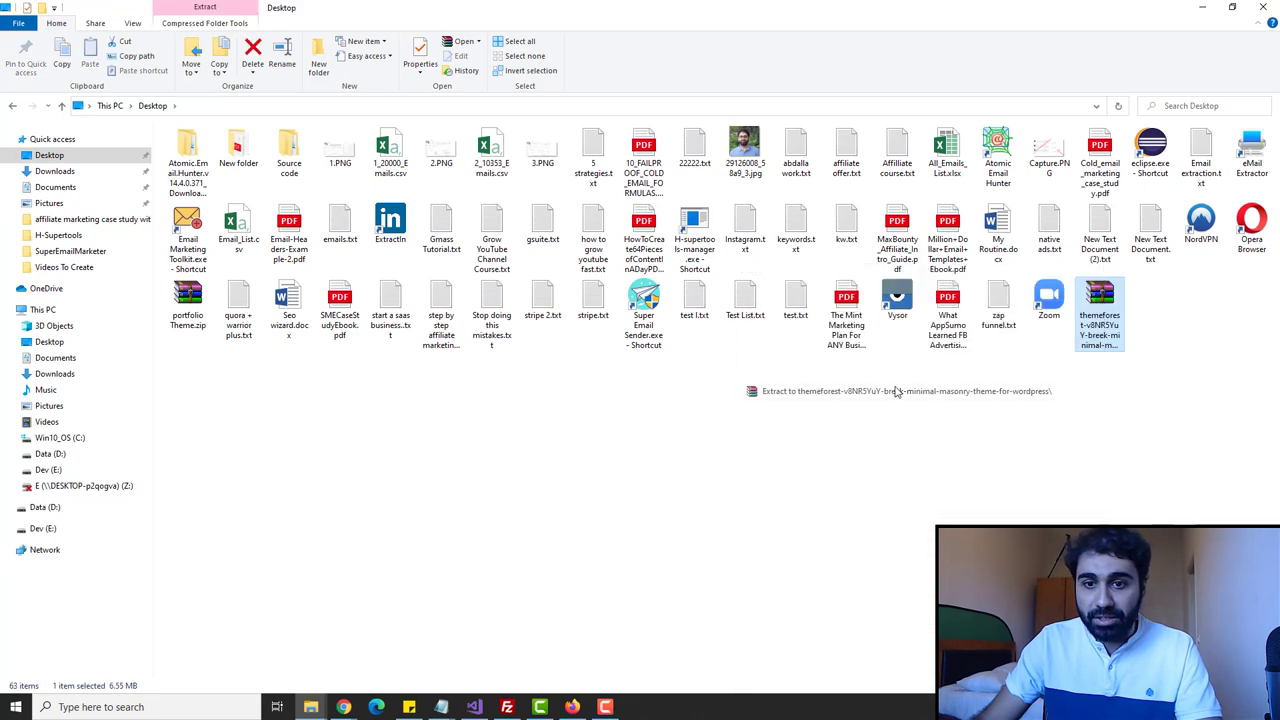
- Open the extracted Breek folder to locate wp-breek.zip, then return to Add Themes
double_click(340, 165)
click(279, 208)
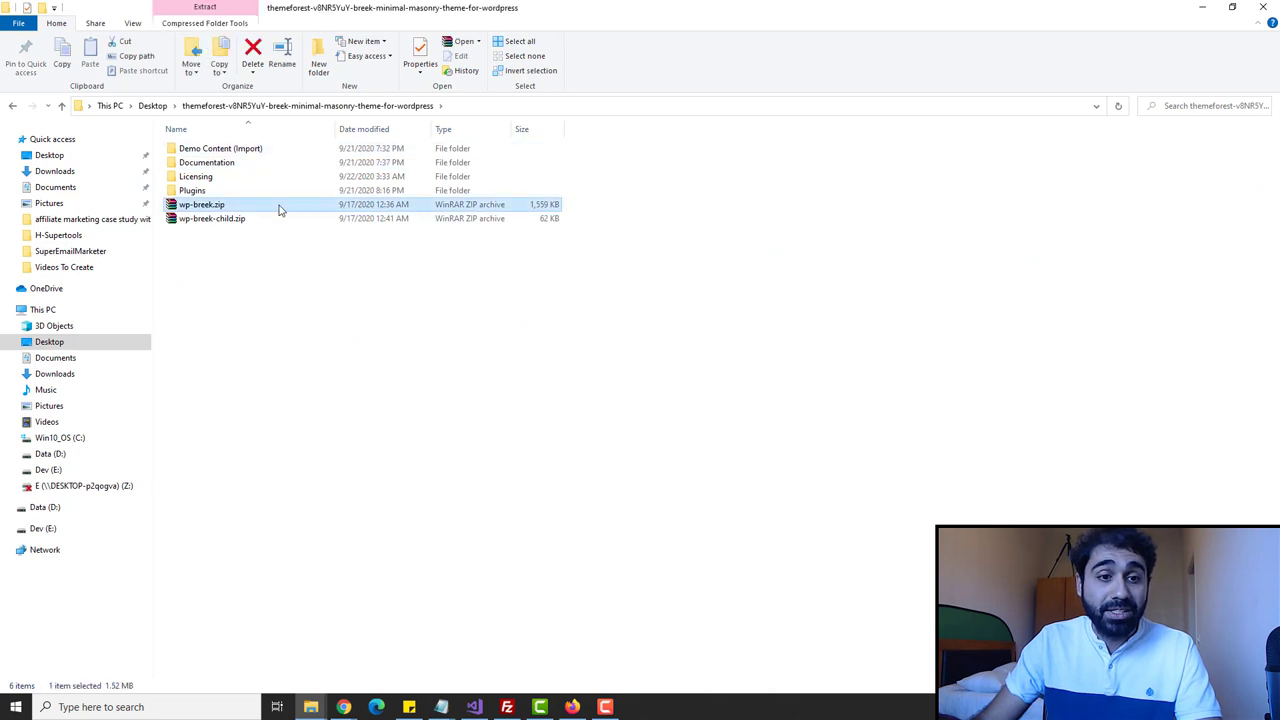
click(218, 206)
key(Escape)
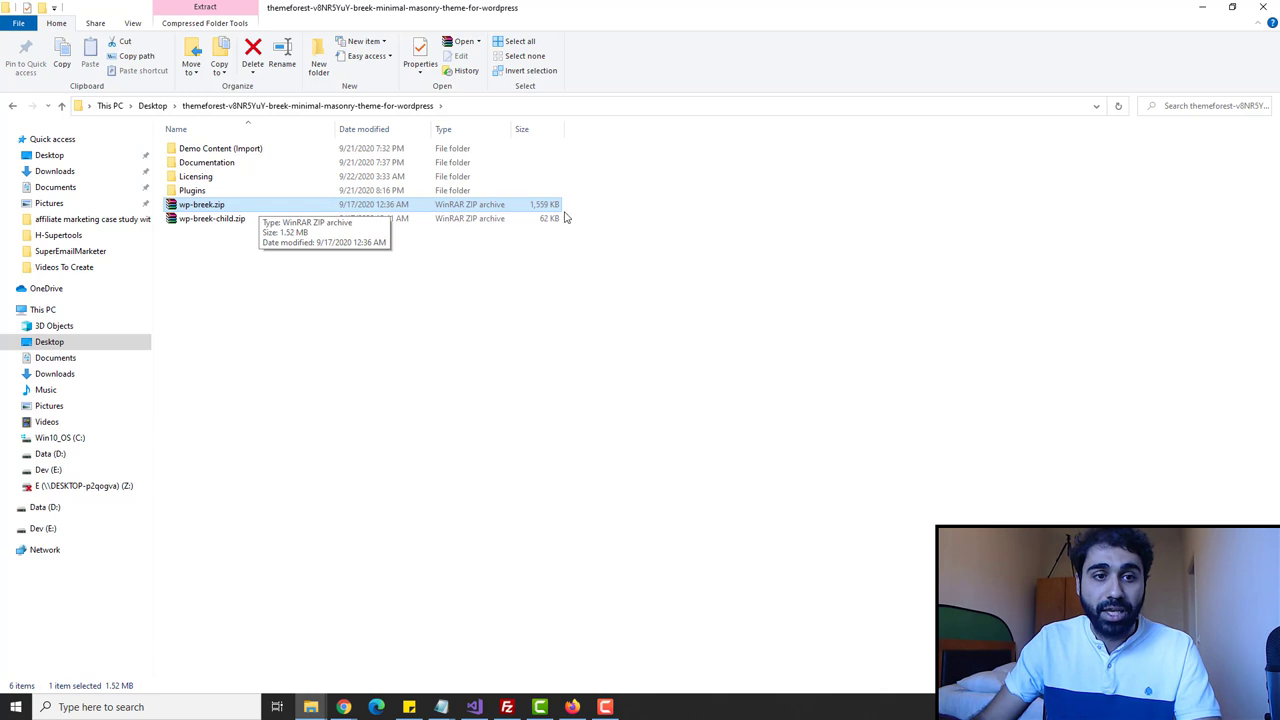
click(1202, 7)
click(124, 10)
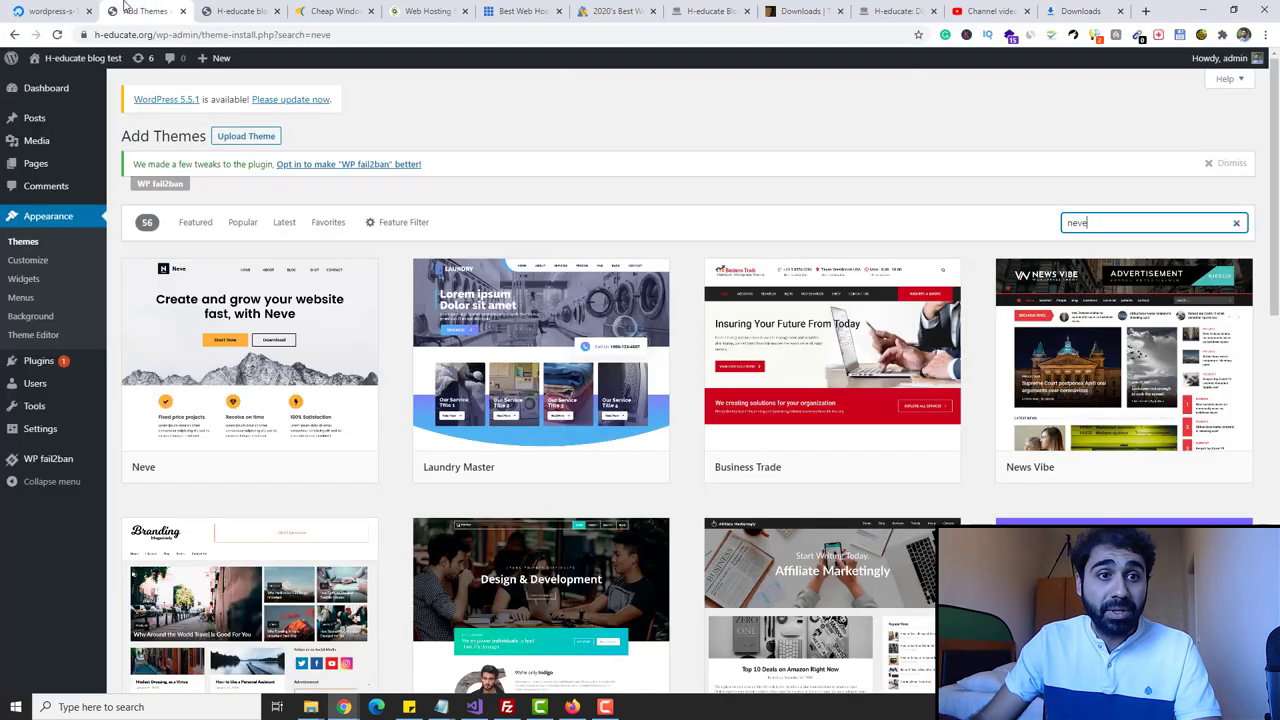
- Upload and install wp-breek.zip from the extracted Desktop folder as a new theme
click(242, 138)
click(600, 306)
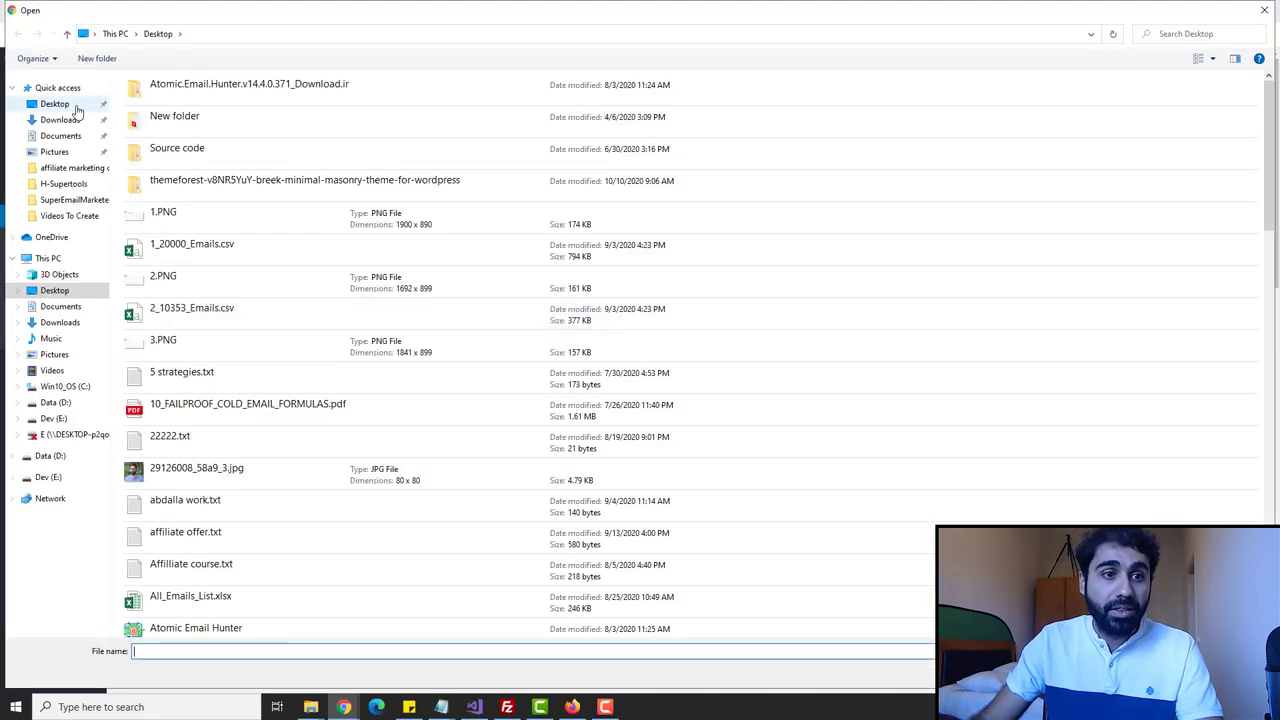
click(77, 108)
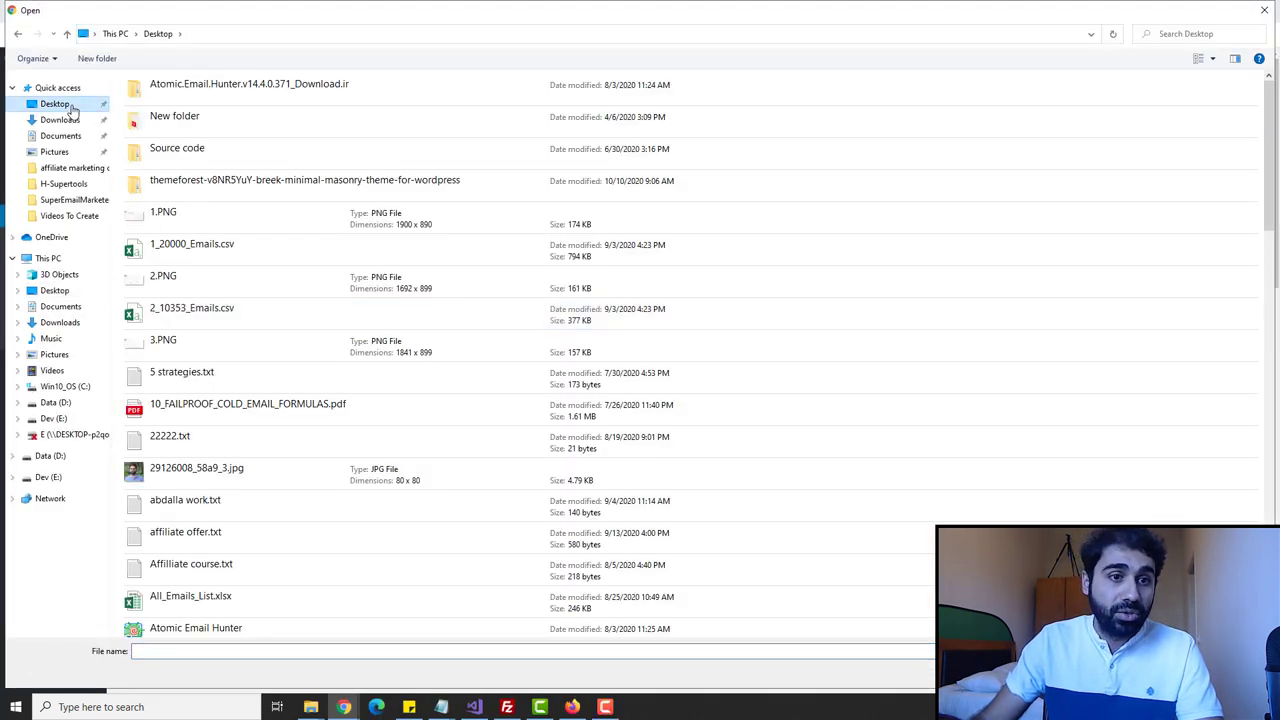
double_click(235, 180)
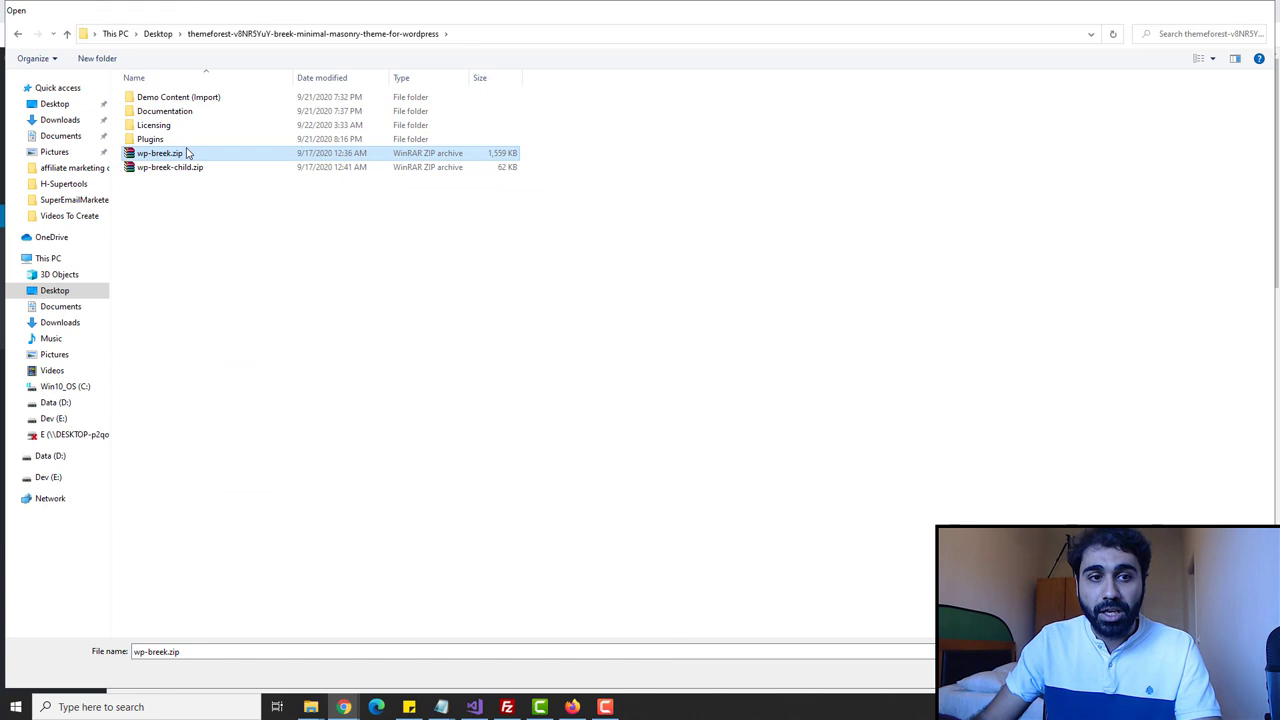
double_click(186, 153)
click(766, 306)
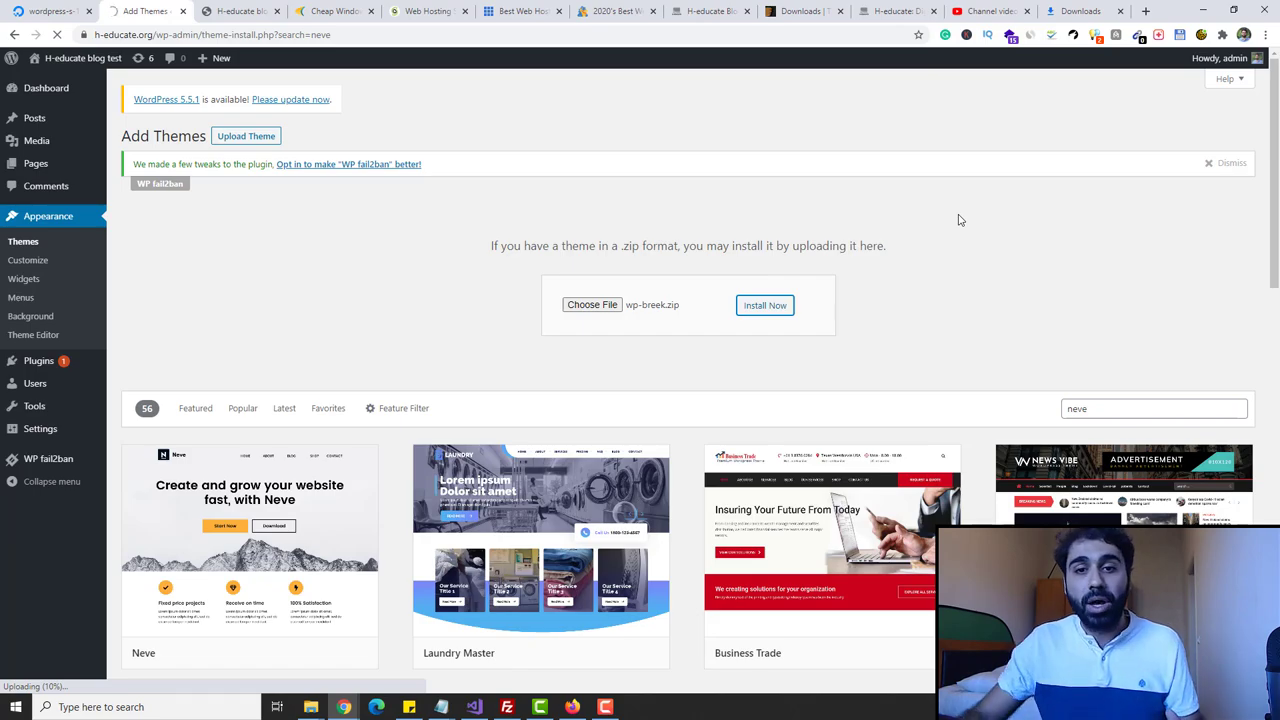
- Activate the newly installed Breek theme
scroll(952, 219, down, 3)
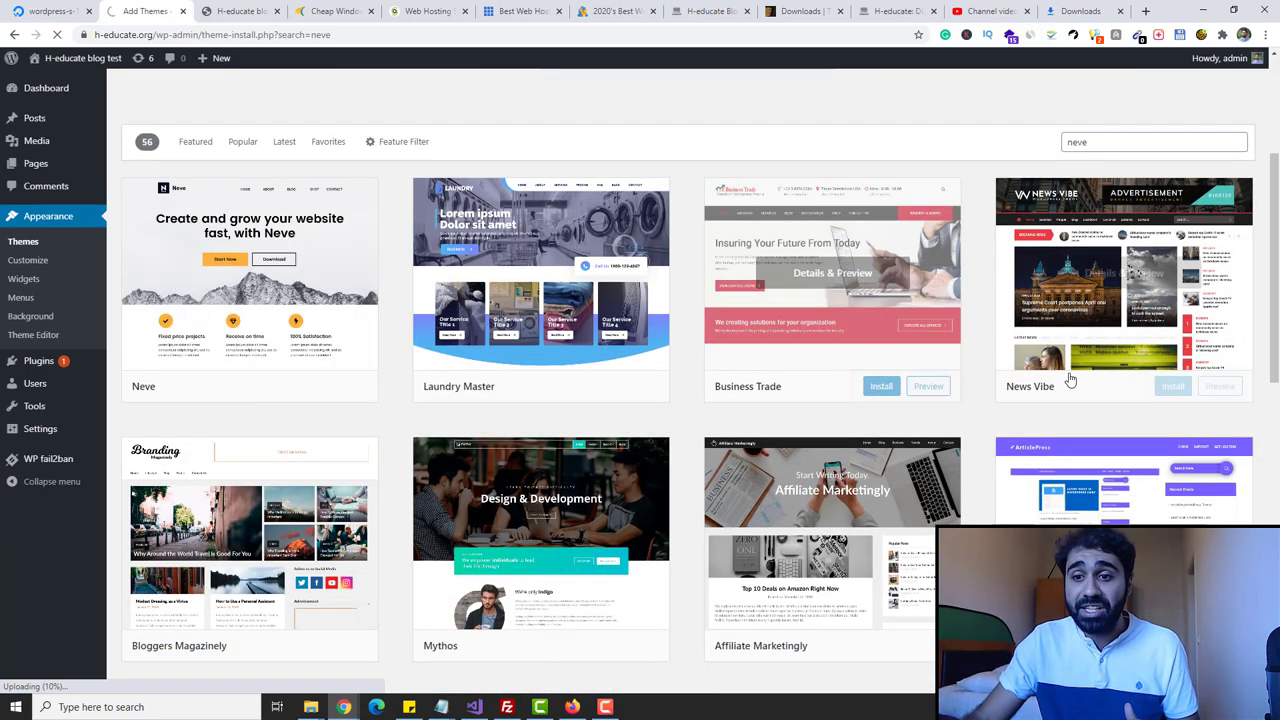
scroll(323, 548, down, 3)
scroll(600, 530, up, 6)
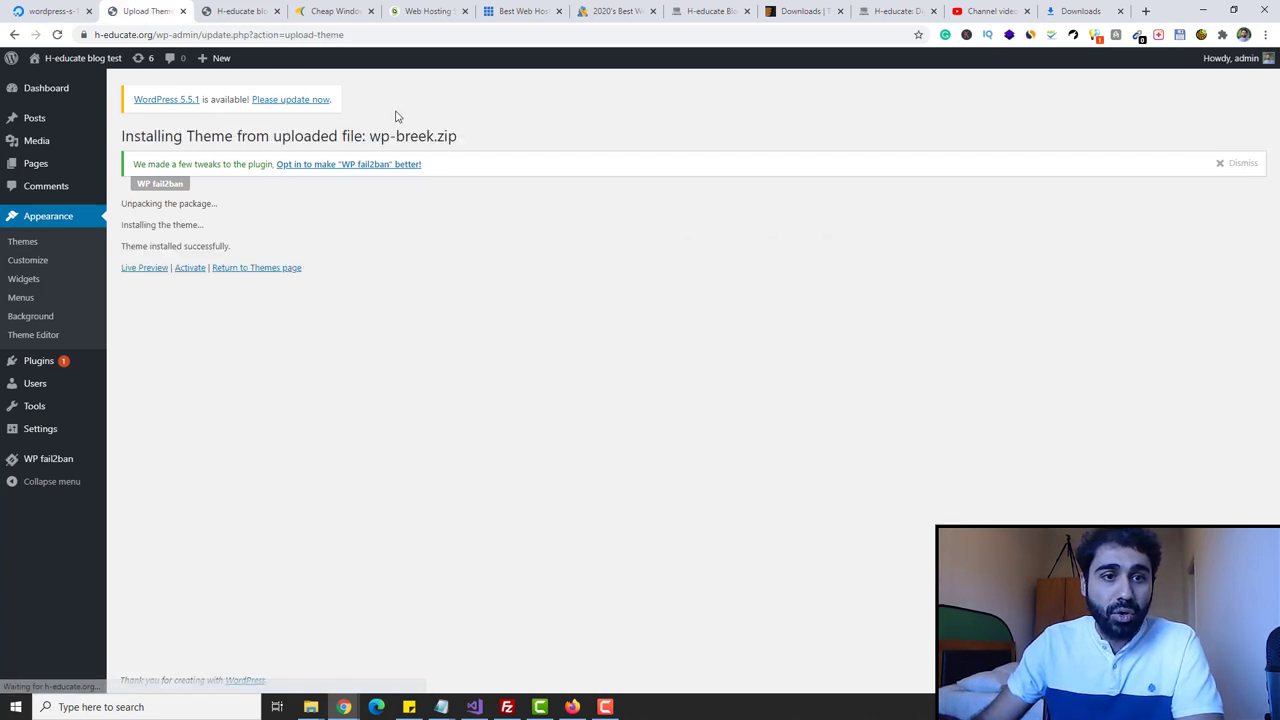
drag(120, 246, 200, 242)
click(250, 250)
click(189, 270)
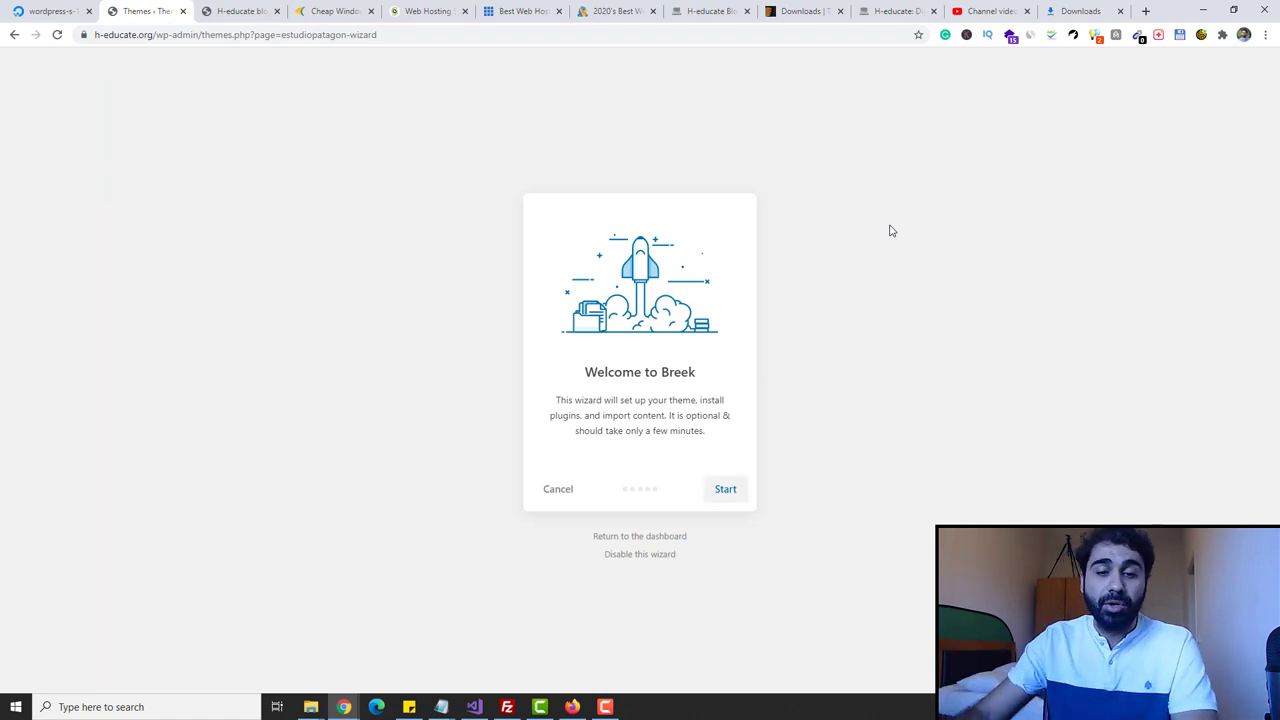
- Start the Breek setup wizard and install the Breek child theme
click(726, 489)
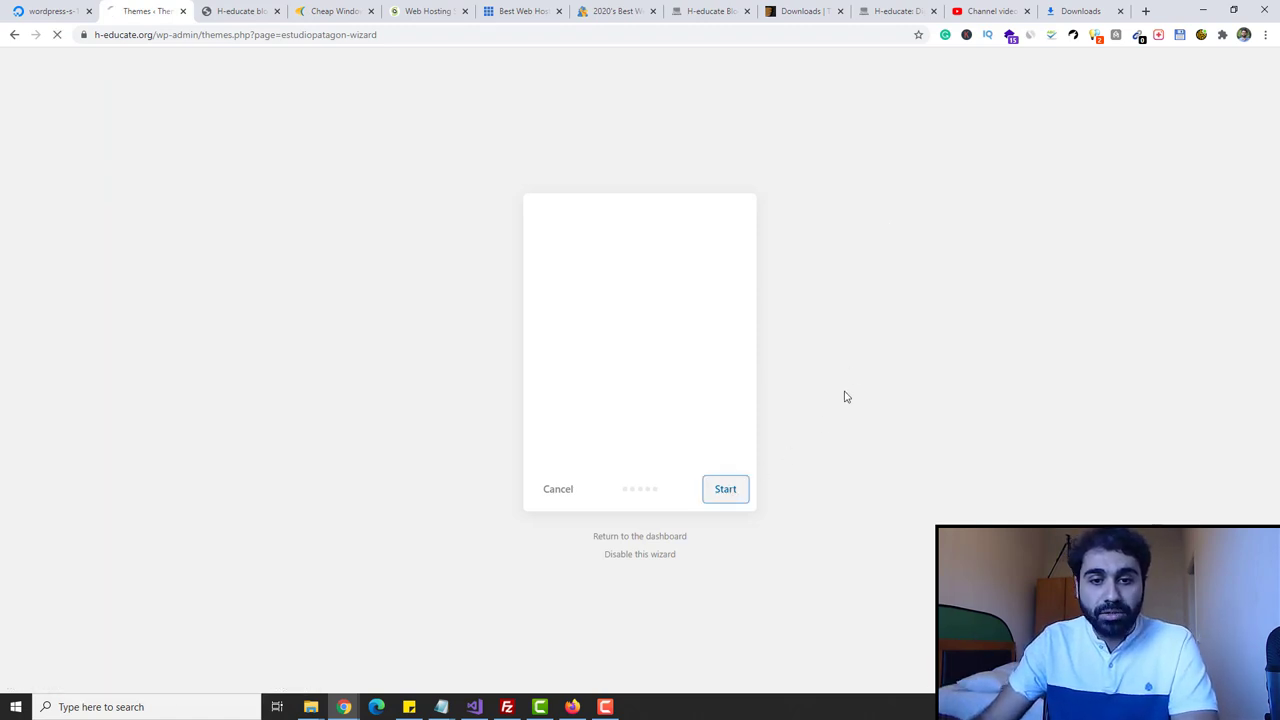
drag(578, 370, 727, 371)
click(727, 371)
click(735, 492)
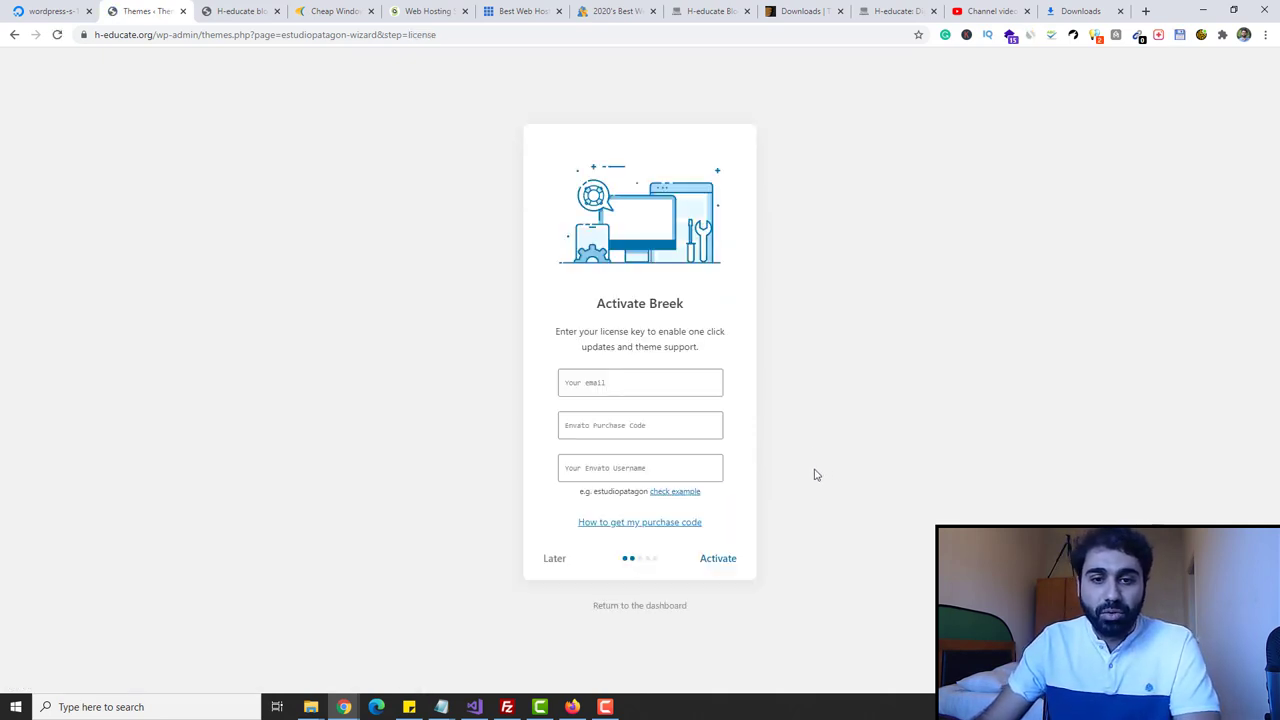
- Fill the licence step's e-mail field with the saved account e-mail
click(640, 388)
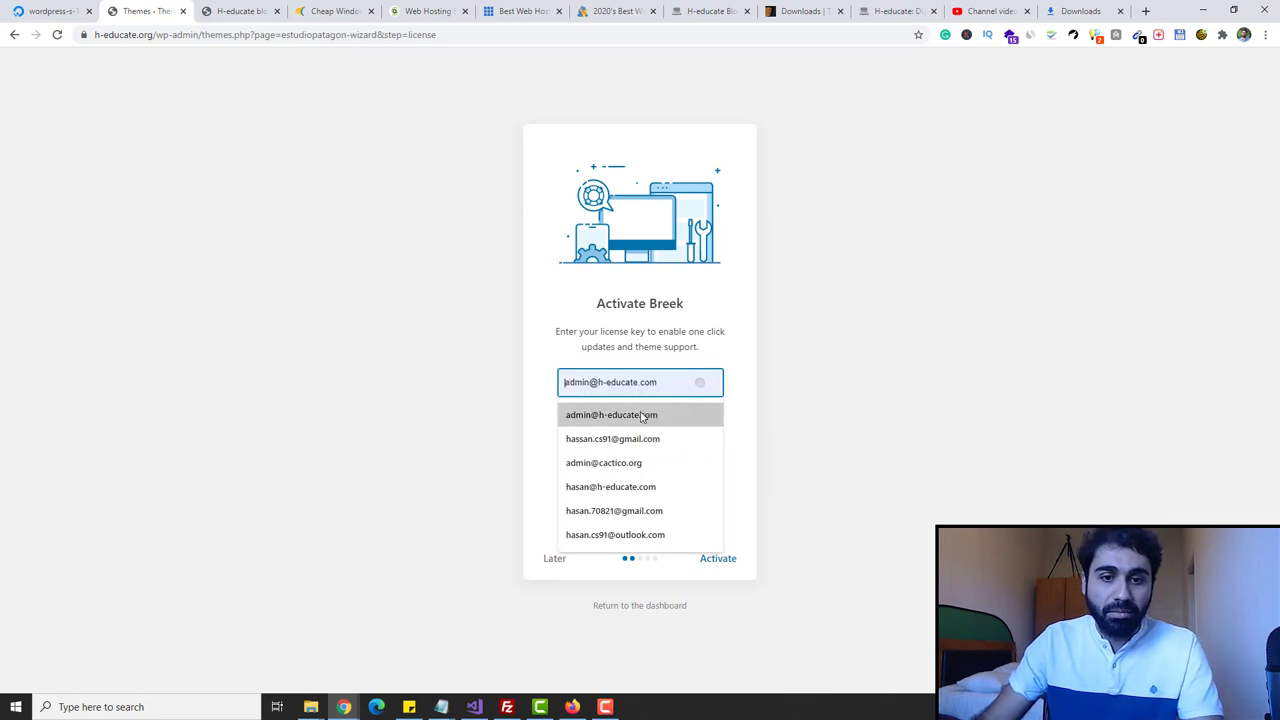
click(650, 412)
click(677, 431)
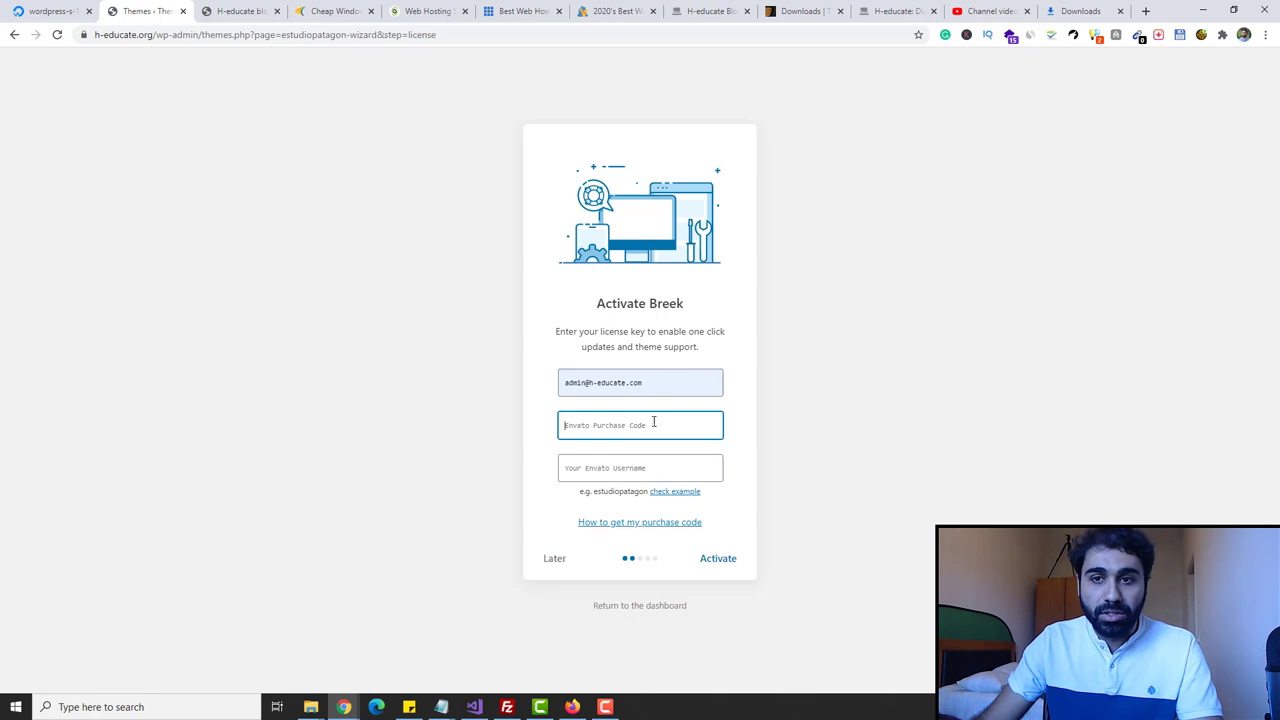
click(821, 8)
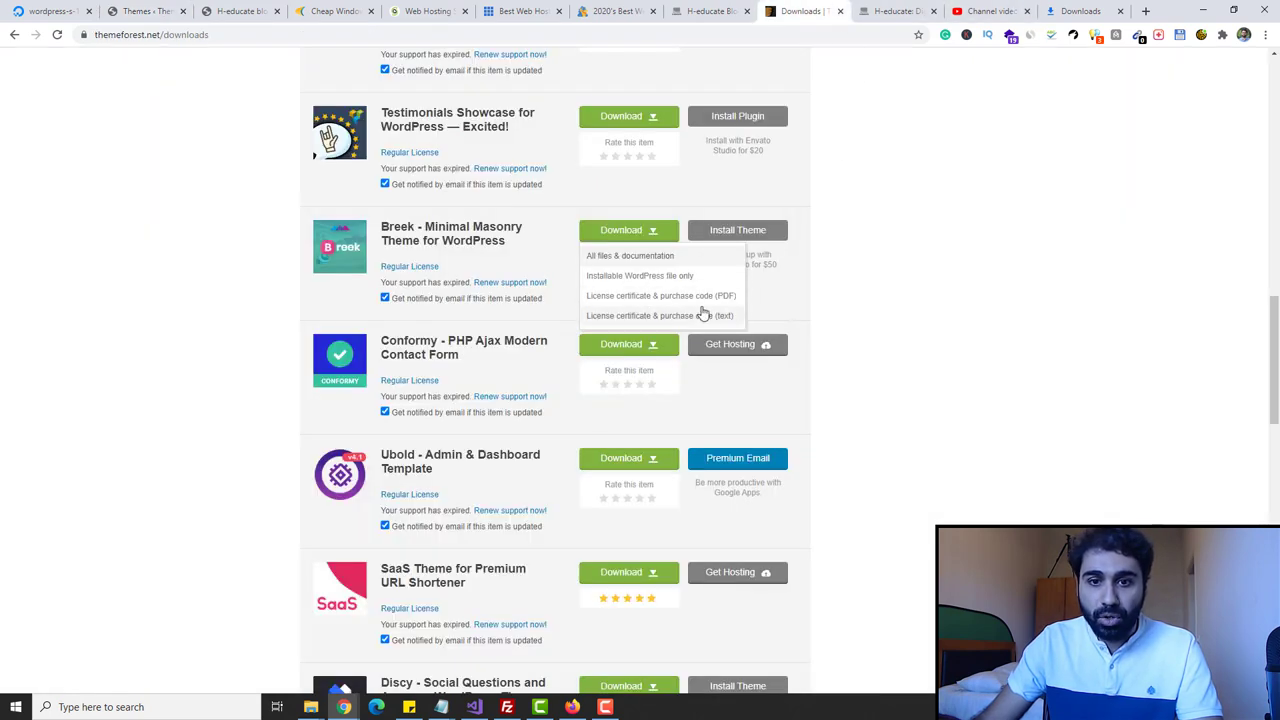
- Download the Breek licence certificate as text and select its purchase code
click(679, 316)
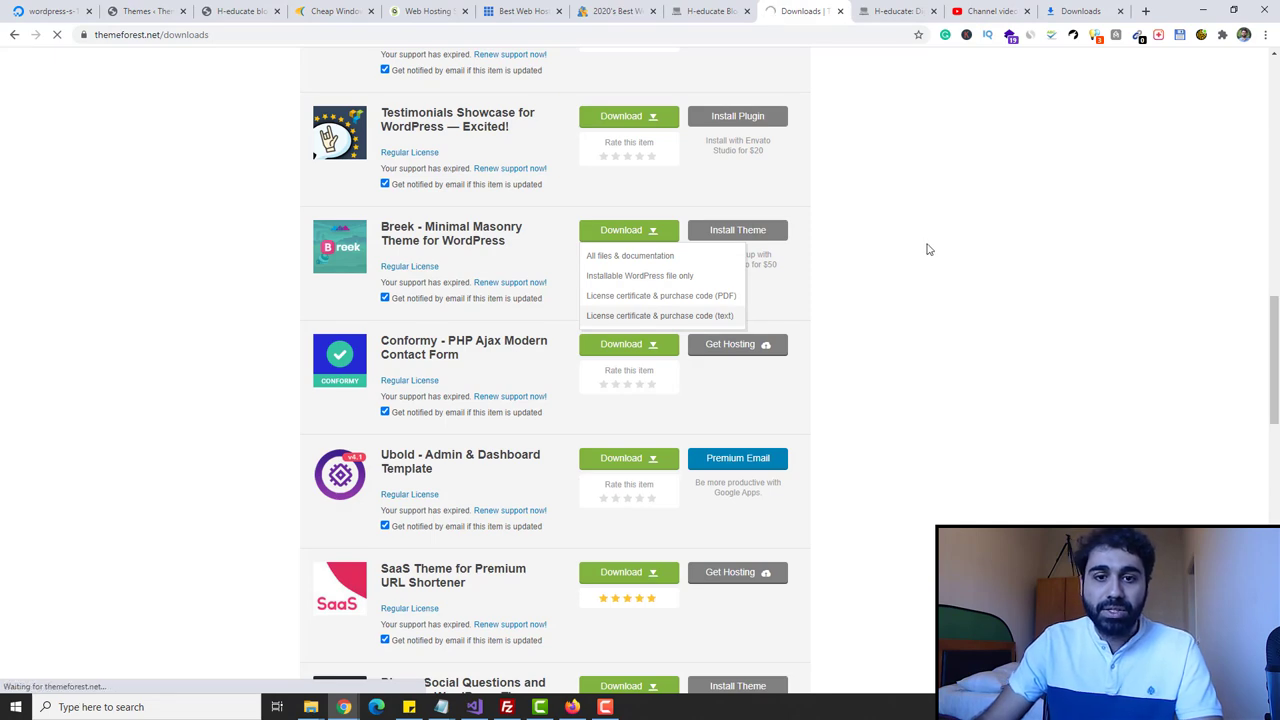
click(94, 679)
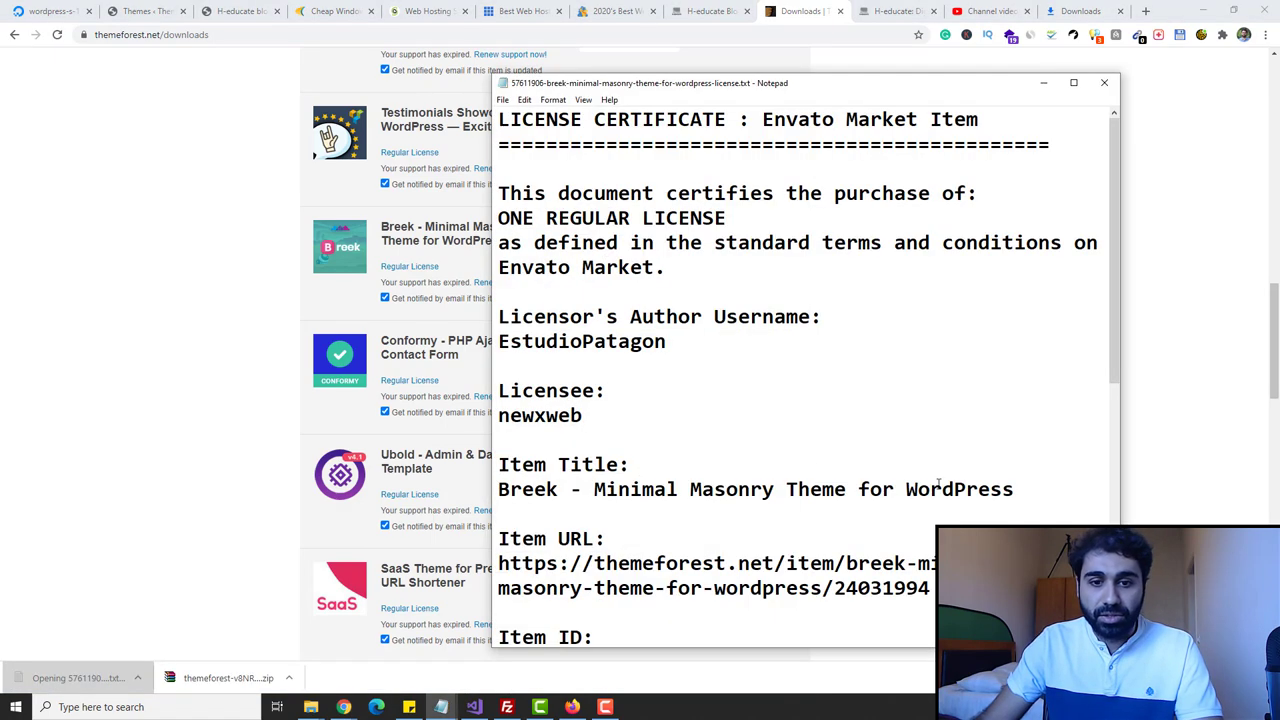
drag(1114, 250, 1114, 310)
drag(935, 612, 469, 619)
- Paste the purchase code and the Envato username into Breek's licence form
click(149, 297)
click(143, 10)
key(ctrl+v)
click(650, 466)
key(ctrl+v)
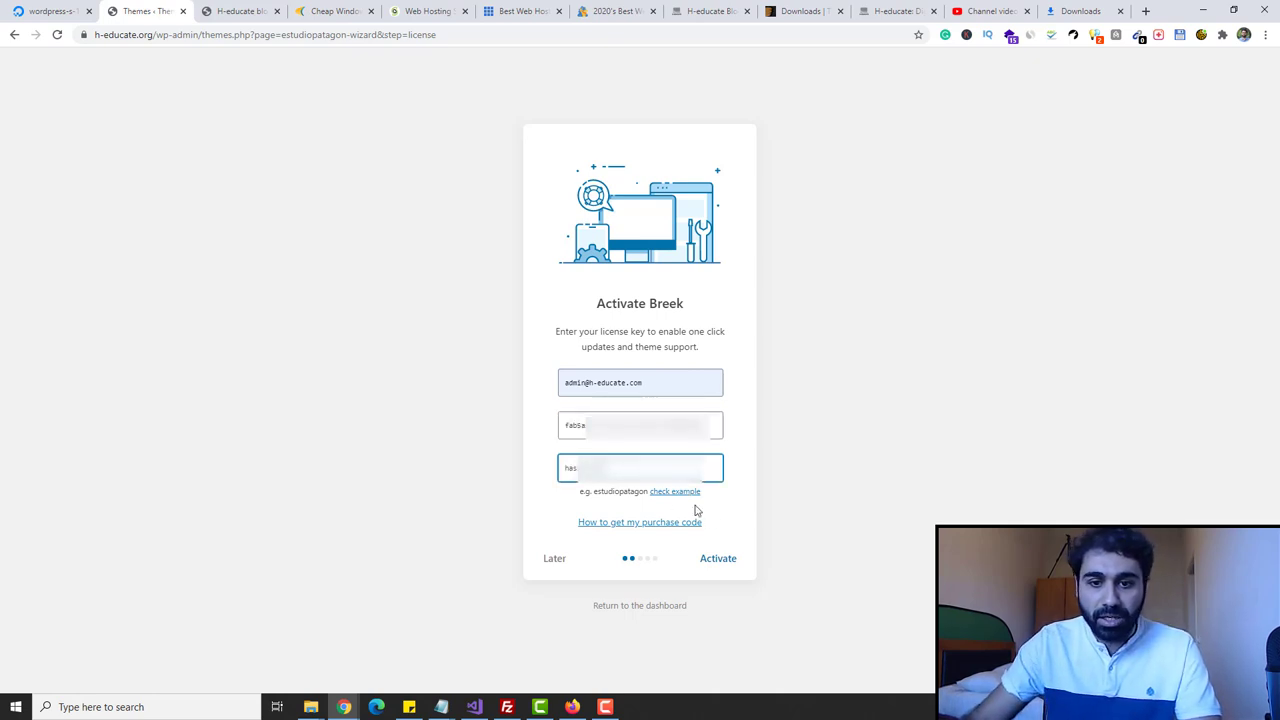
- Activate the Breek licence, install recommended plugins, and import the demo content until all done
click(720, 560)
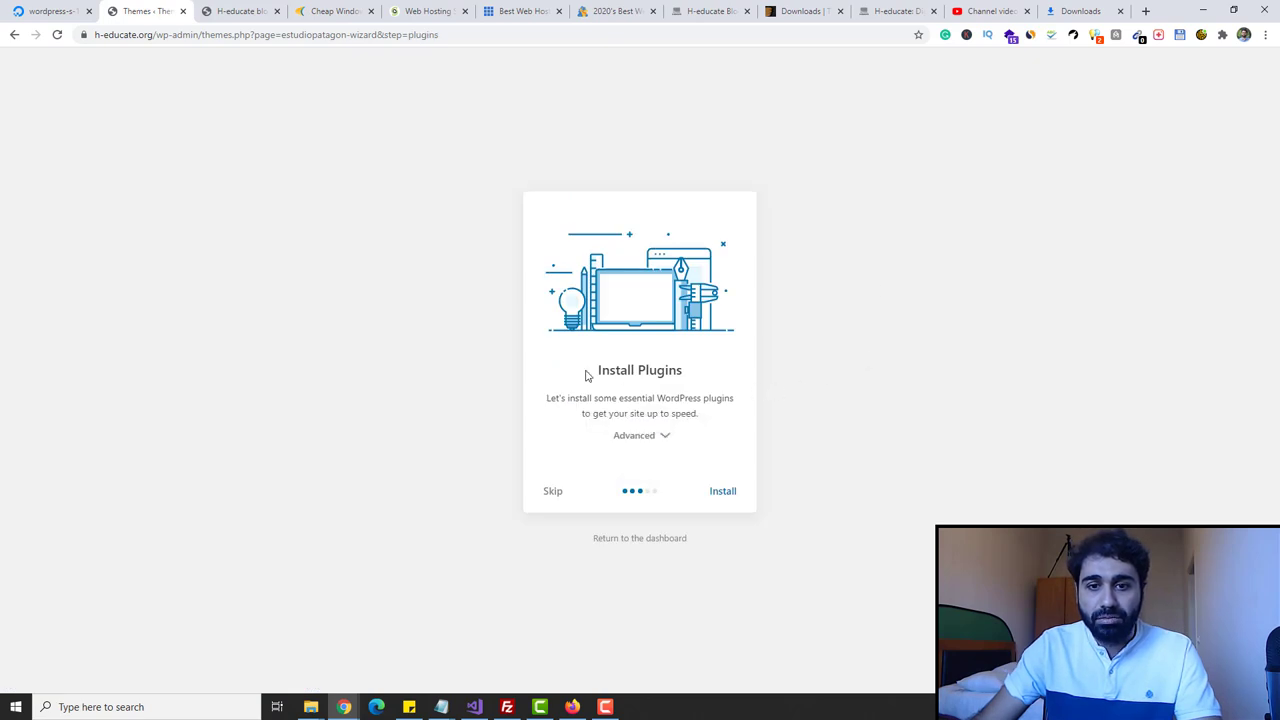
click(725, 494)
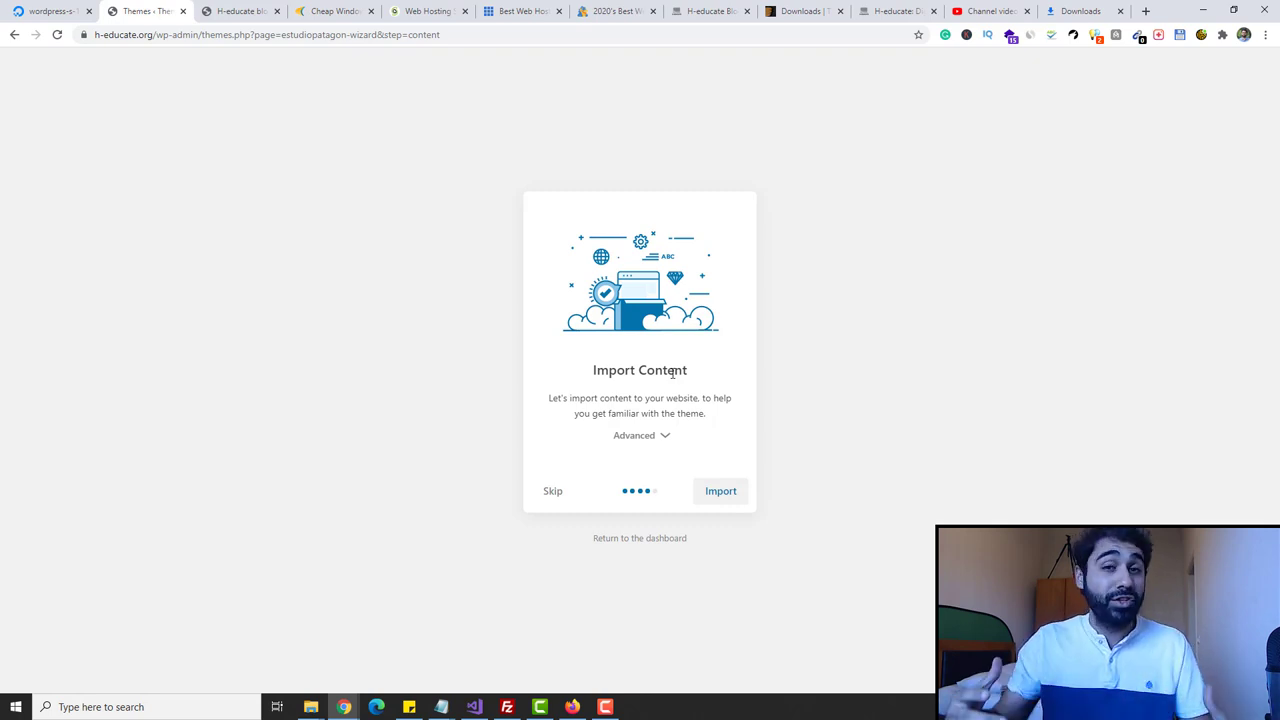
click(716, 496)
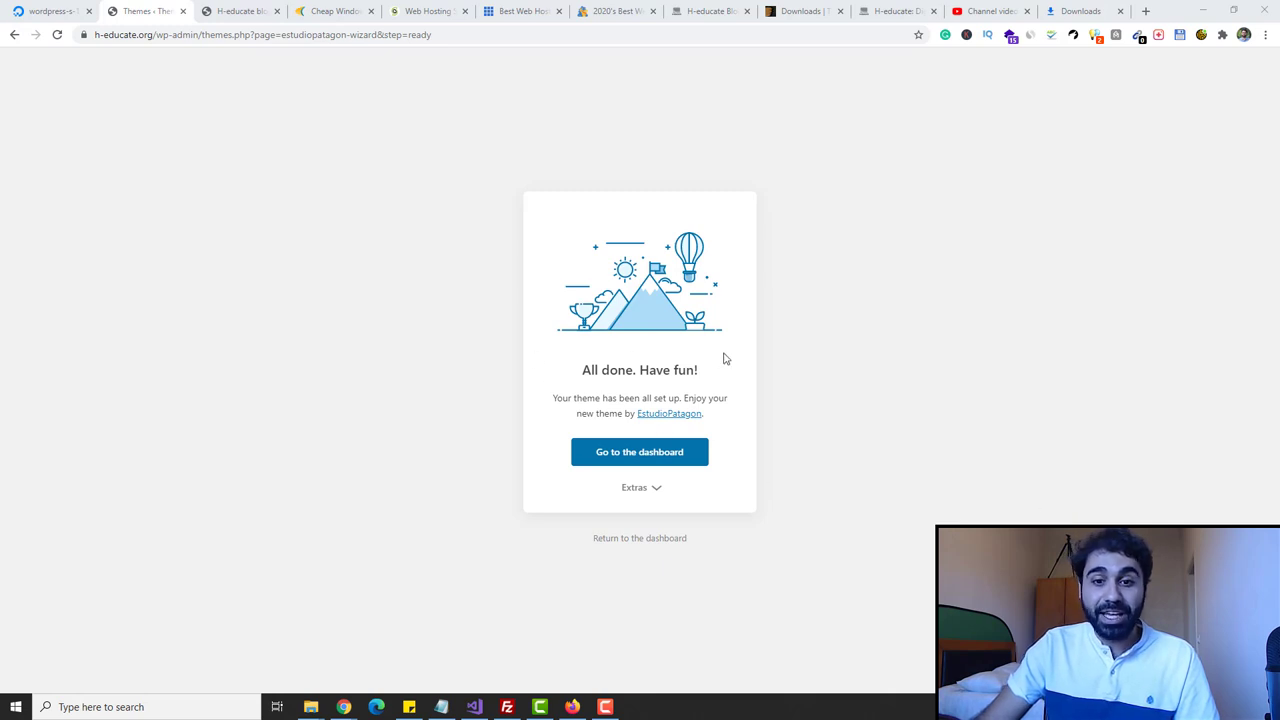
click(628, 451)
click(252, 14)
- Reload the site and browse Breek's masonry grid of demo posts like the Mars post
click(58, 35)
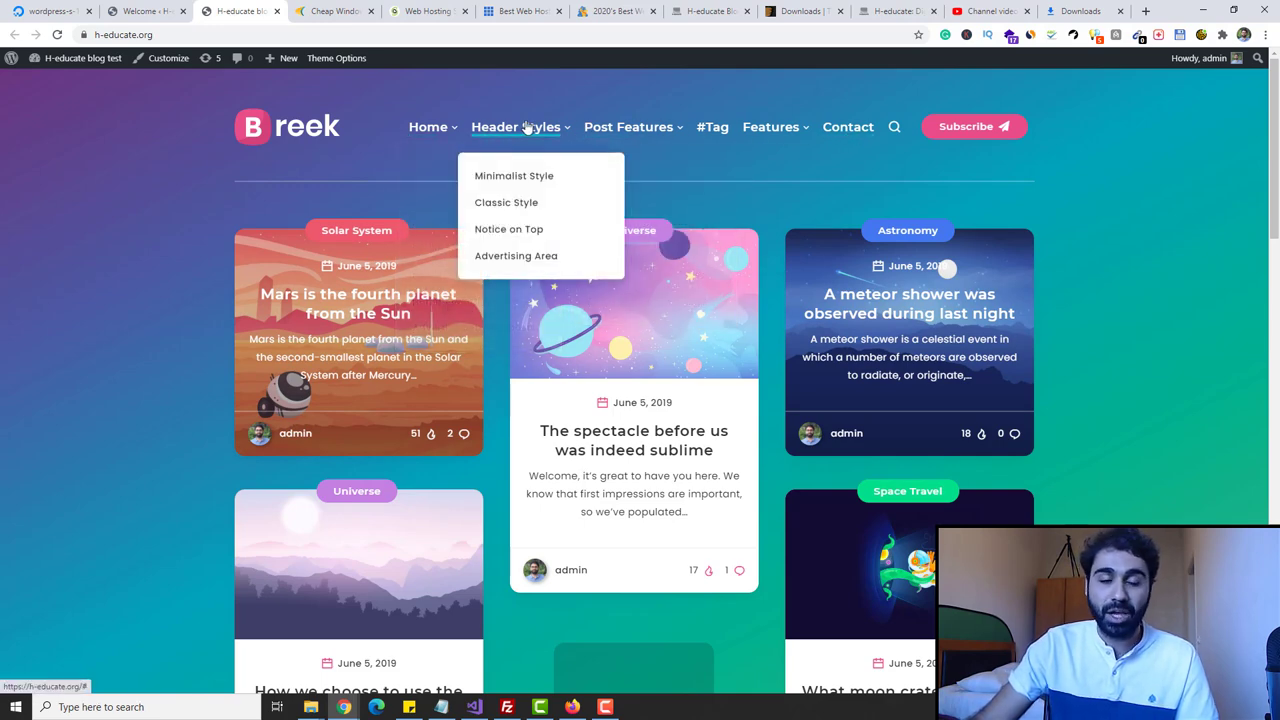
scroll(928, 248, down, 3)
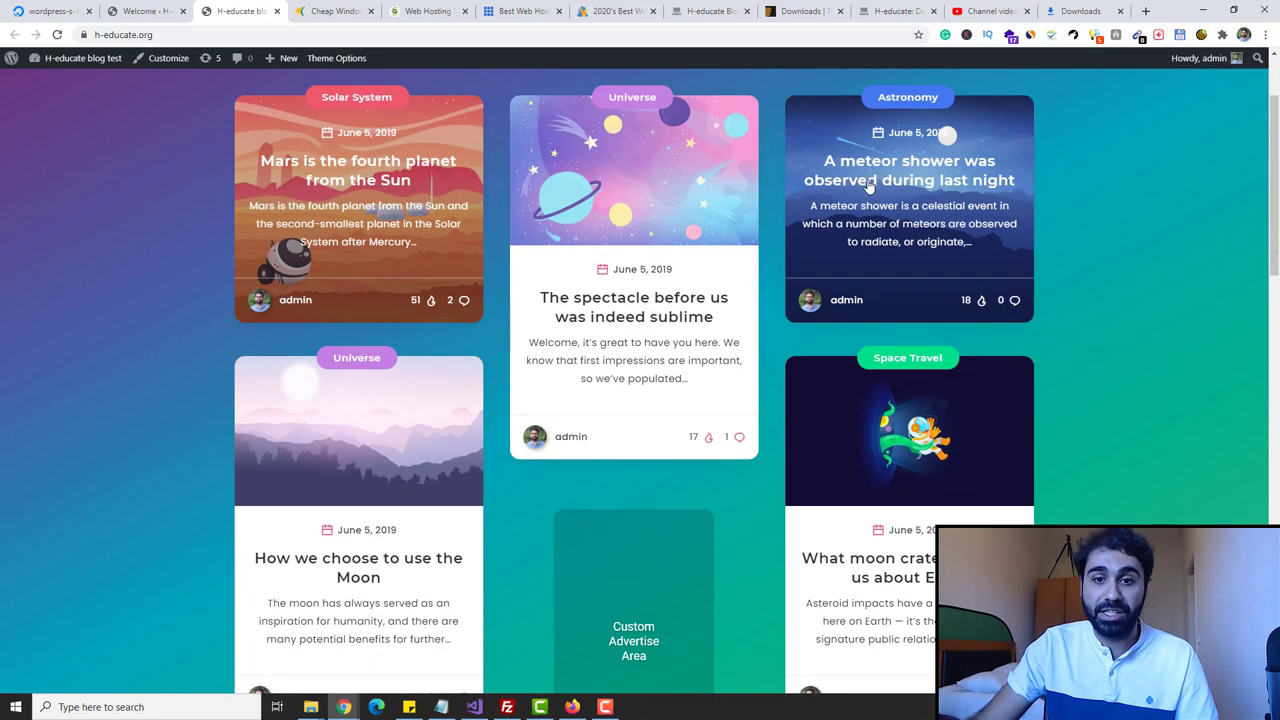
scroll(928, 250, down, 2)
scroll(915, 300, up, 4)
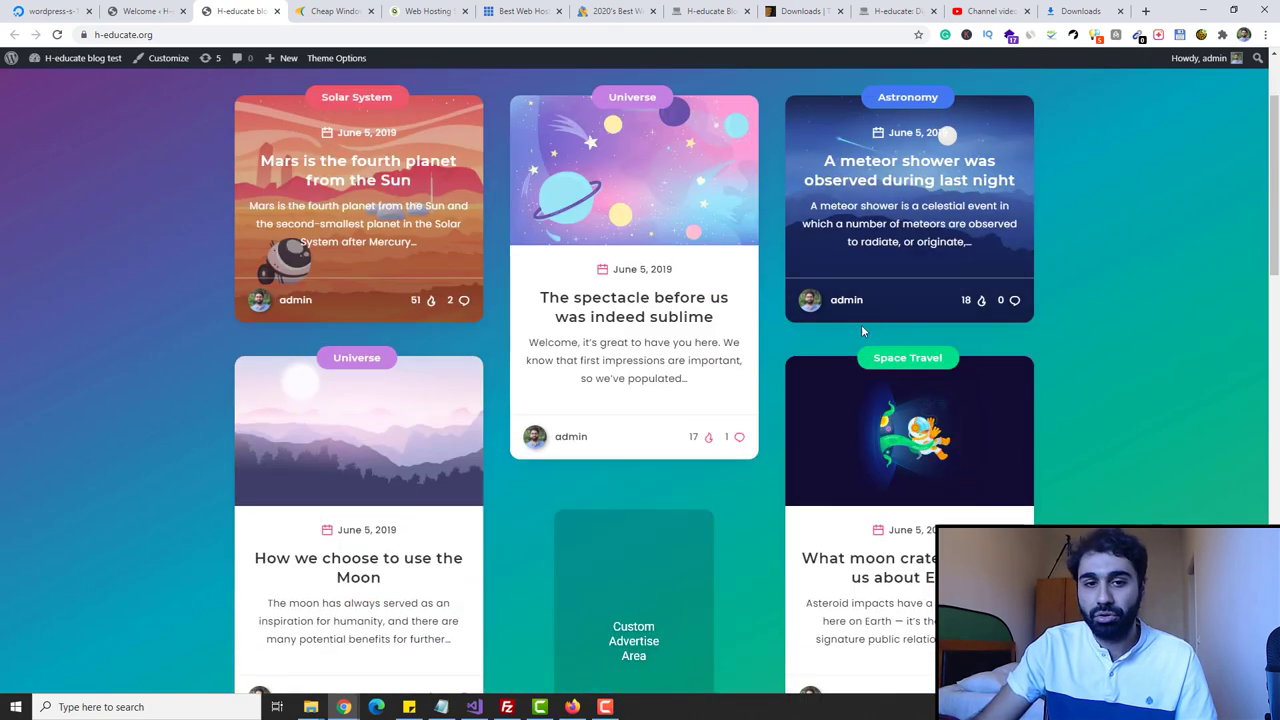
scroll(910, 310, down, 4)
scroll(910, 316, up, 4)
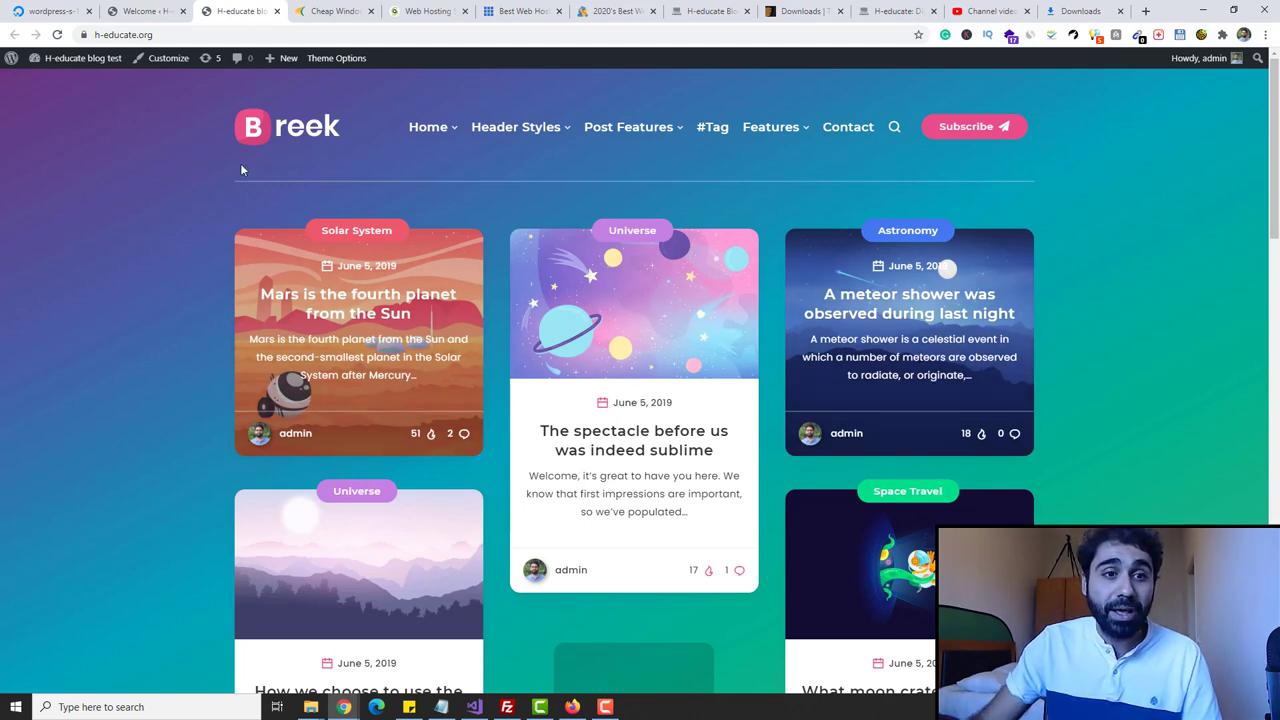
click(145, 11)
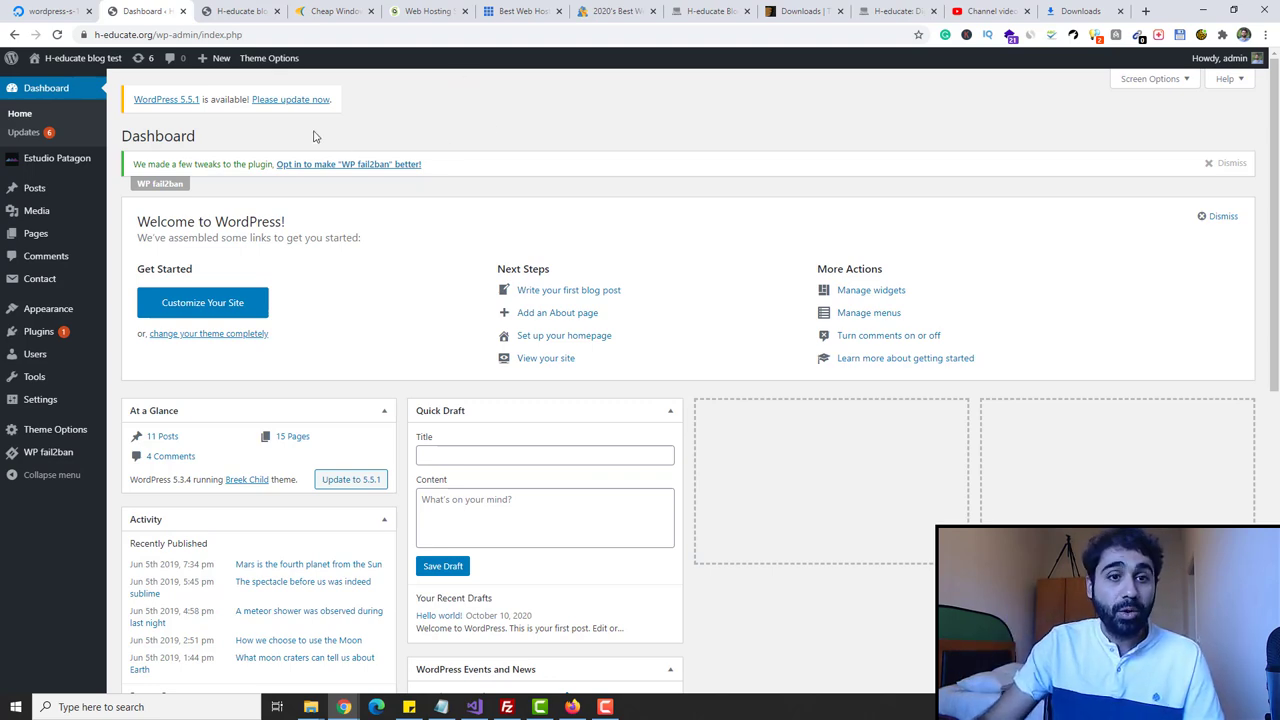
- From All Posts, open the Mars post's editor in a new tab
click(238, 11)
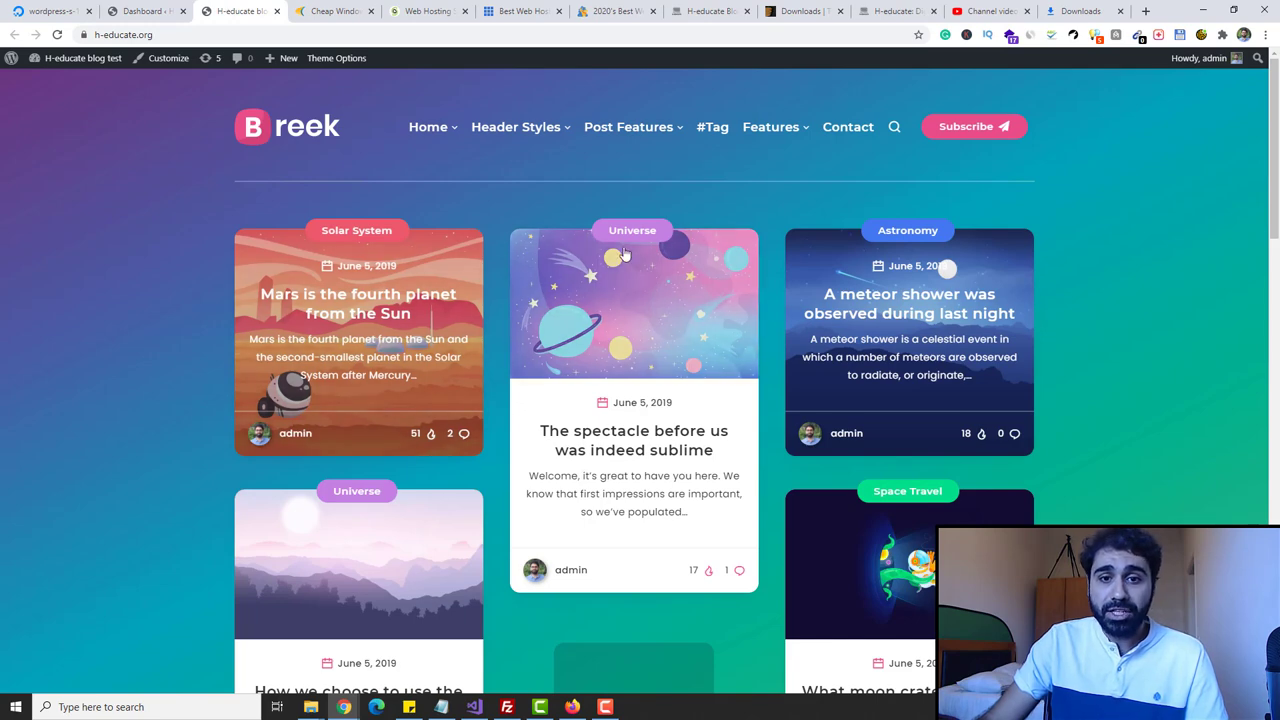
click(145, 11)
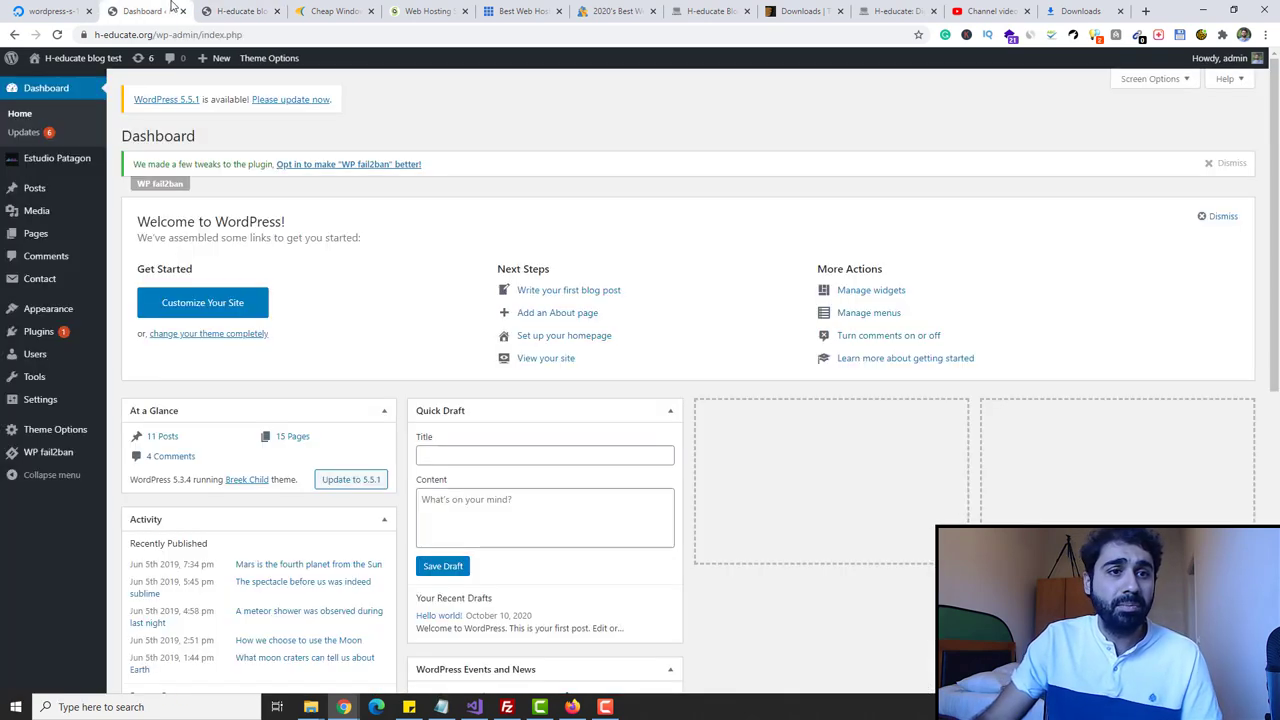
mouse_move(28, 192)
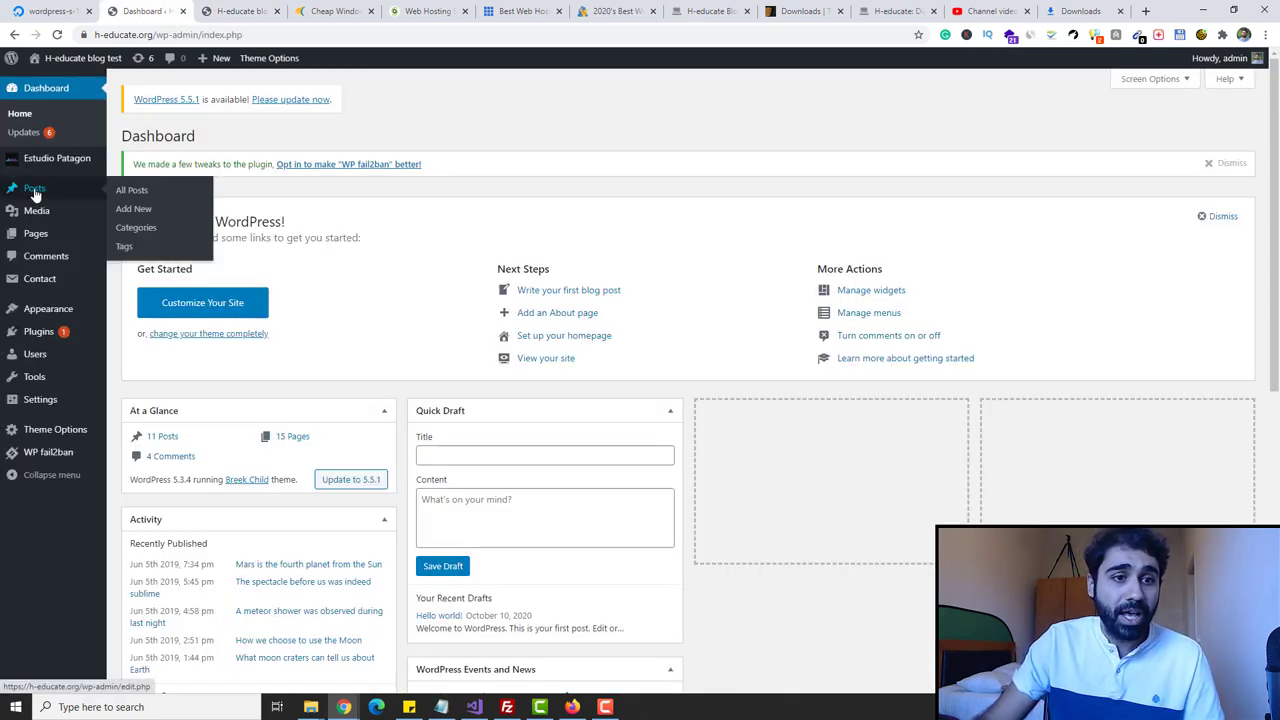
click(35, 193)
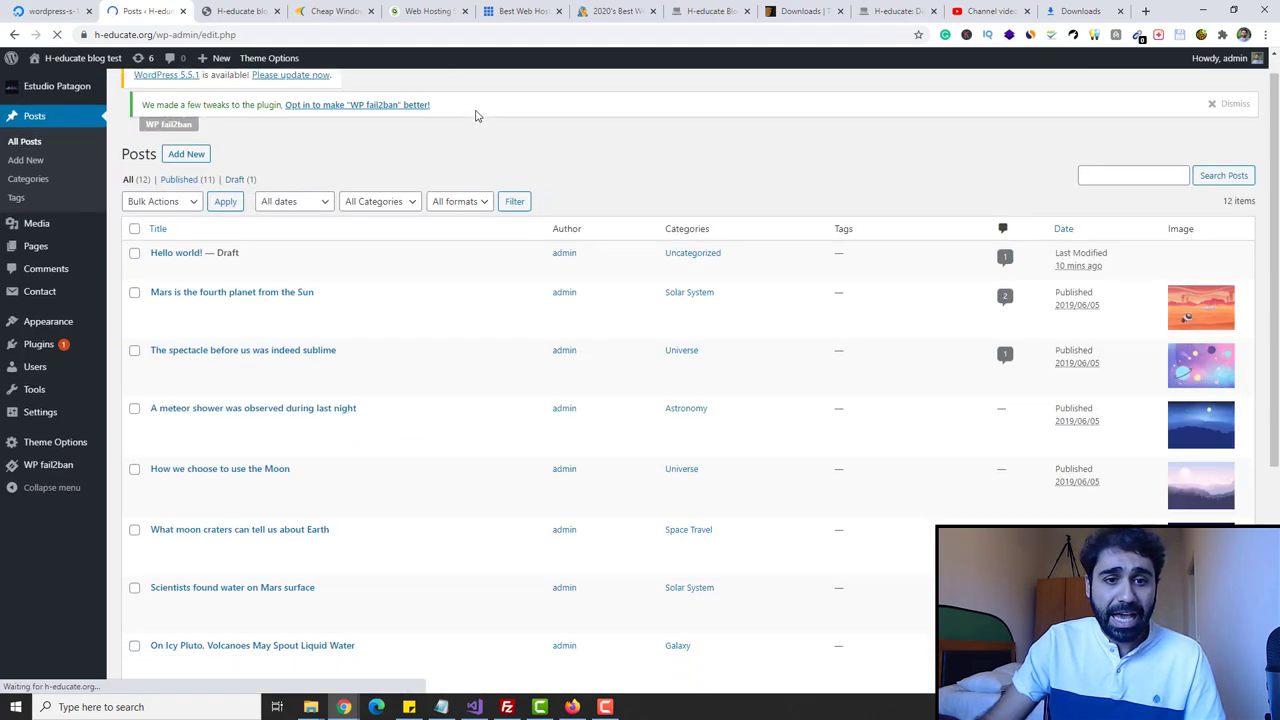
scroll(286, 151, down, 1)
scroll(257, 500, down, 2)
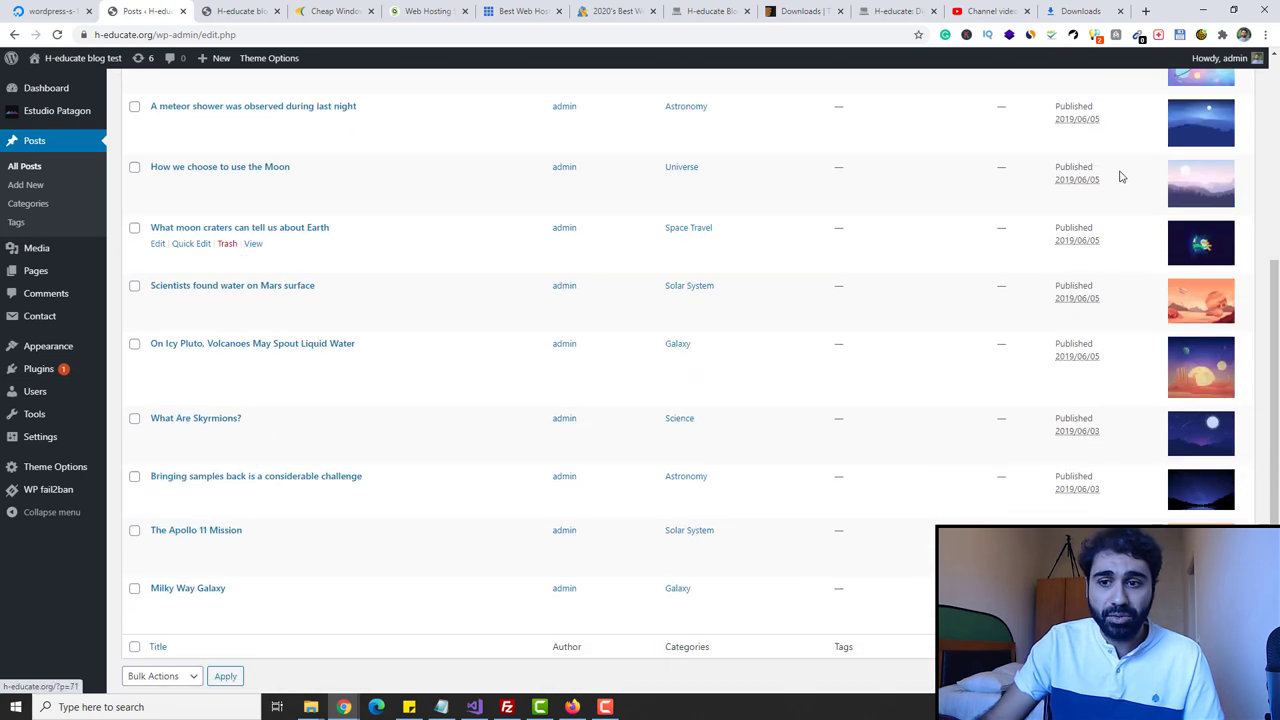
scroll(737, 352, up, 4)
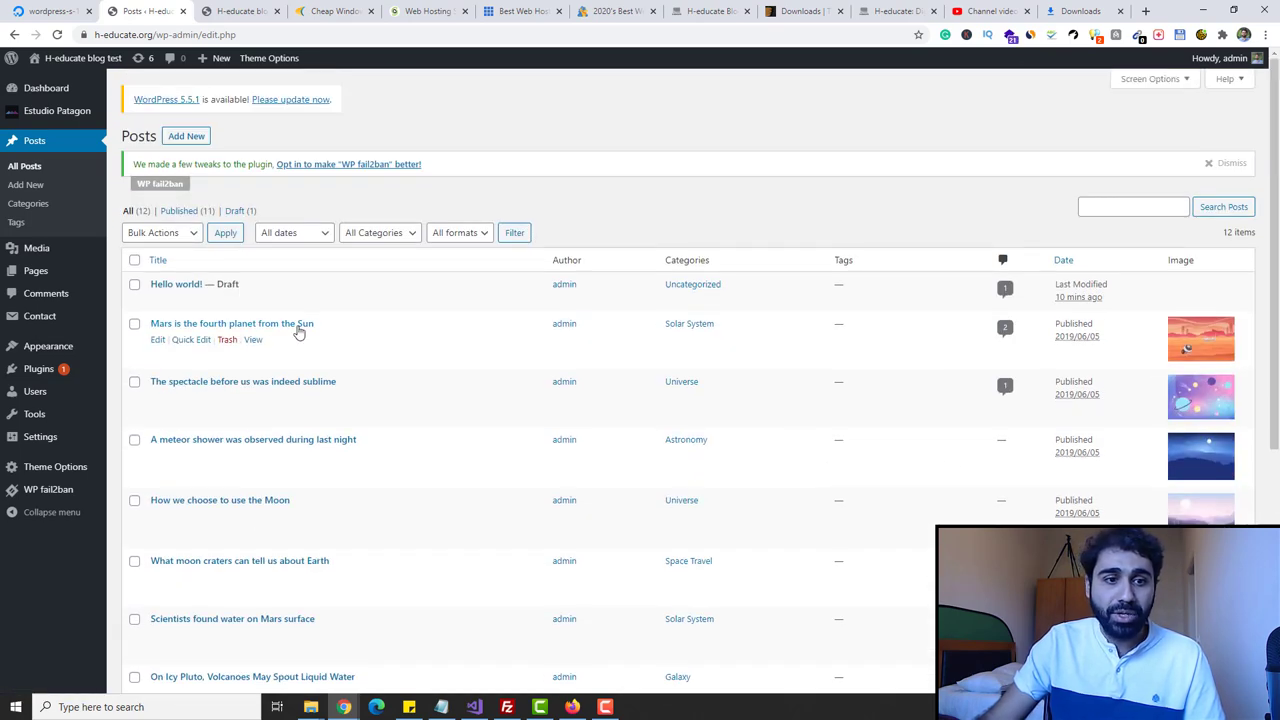
right_click(158, 340)
click(205, 350)
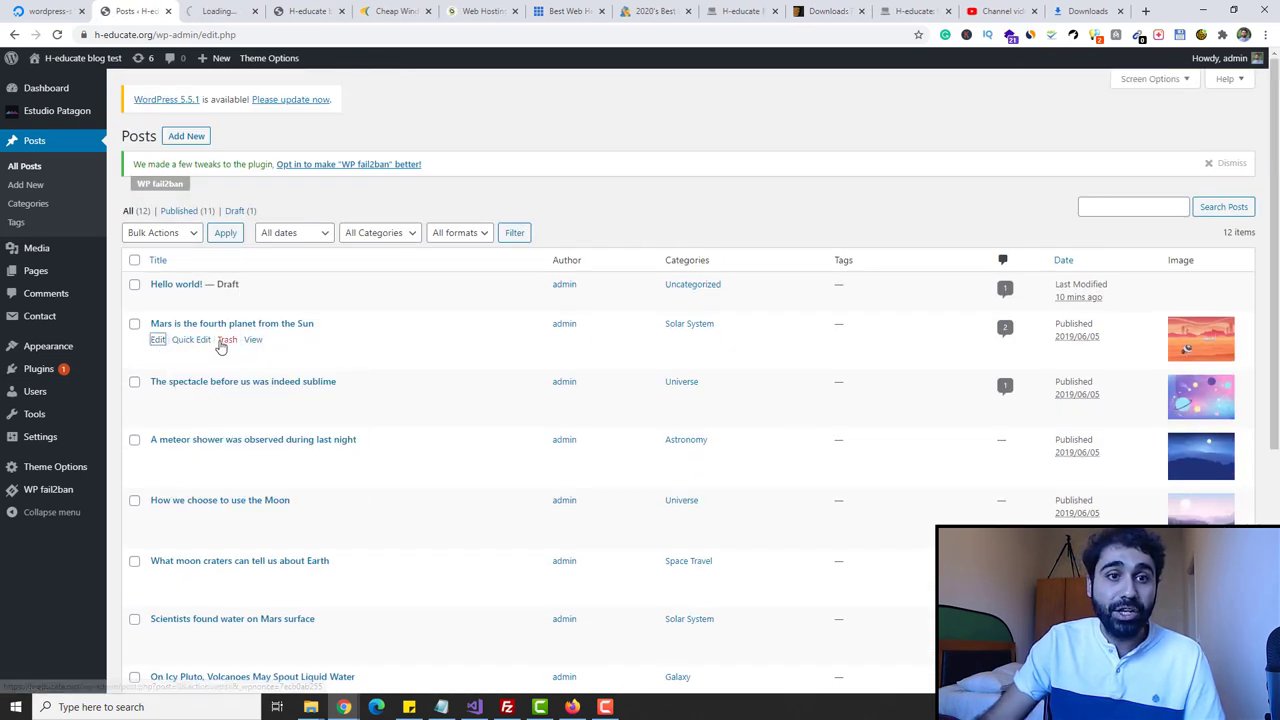
- Start a new post titled 'How to Make Money Online'
click(190, 136)
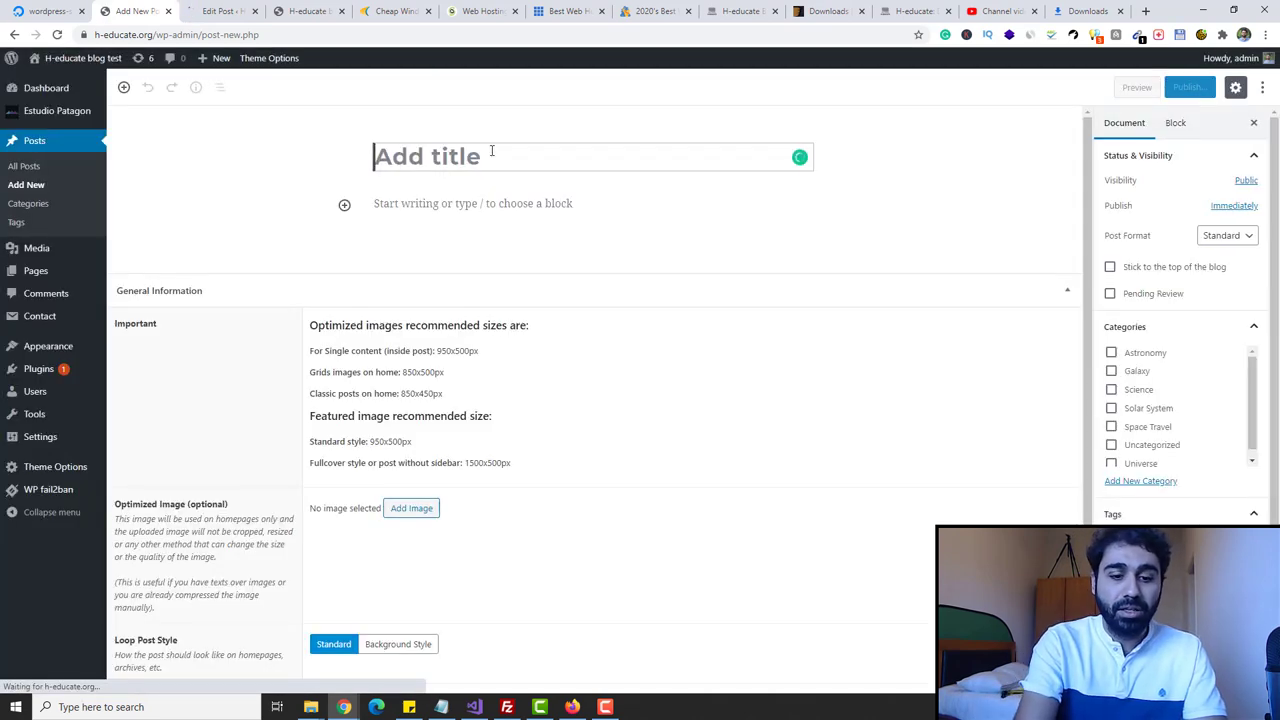
text(HOw to )
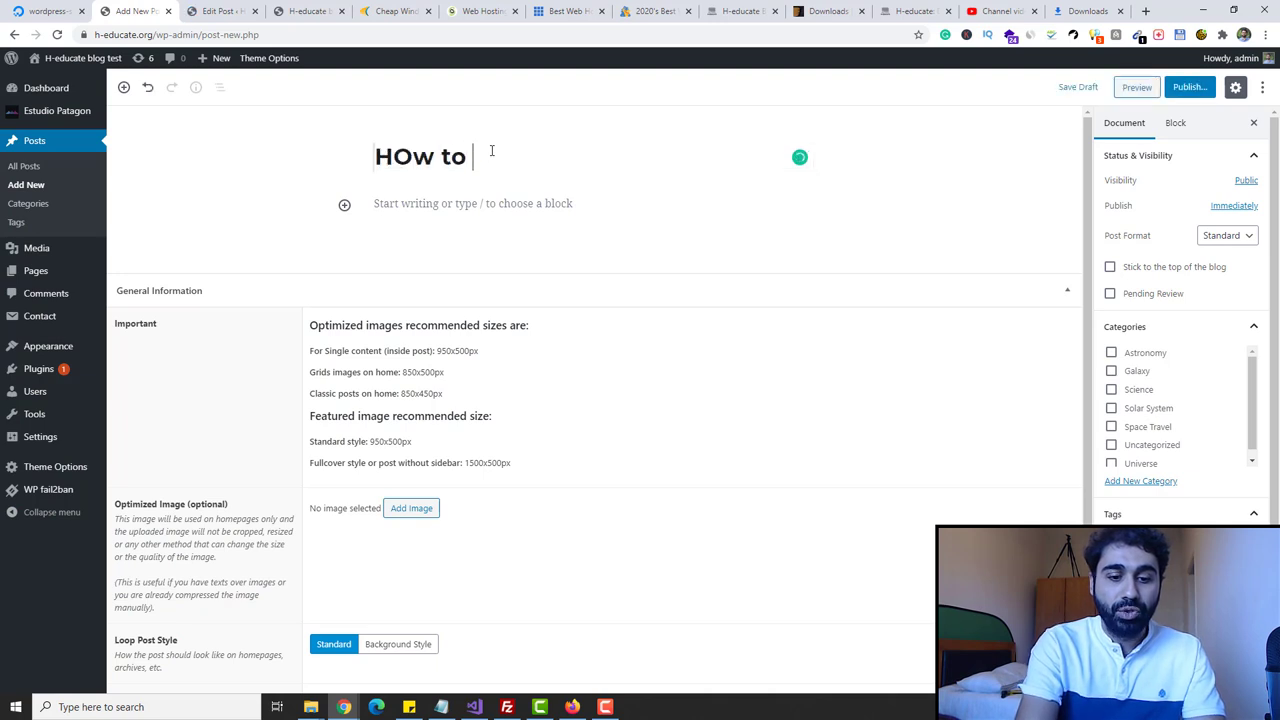
text(Make Money Online)
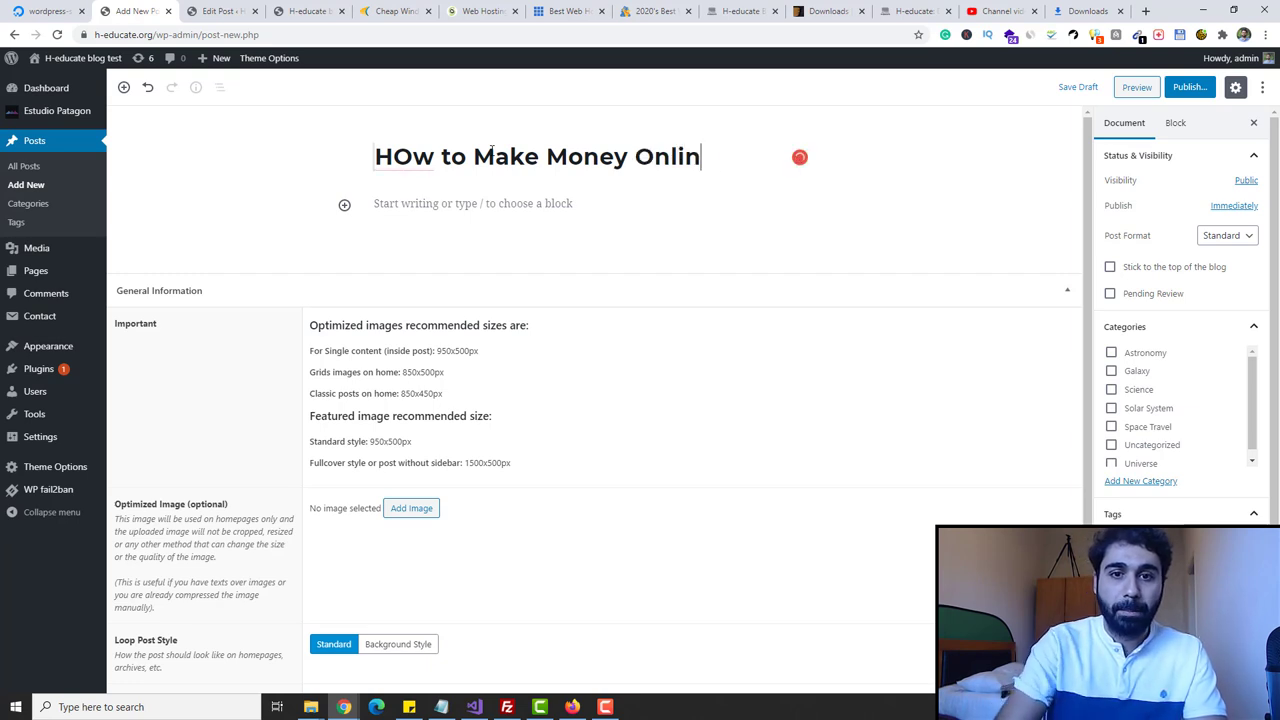
click(405, 203)
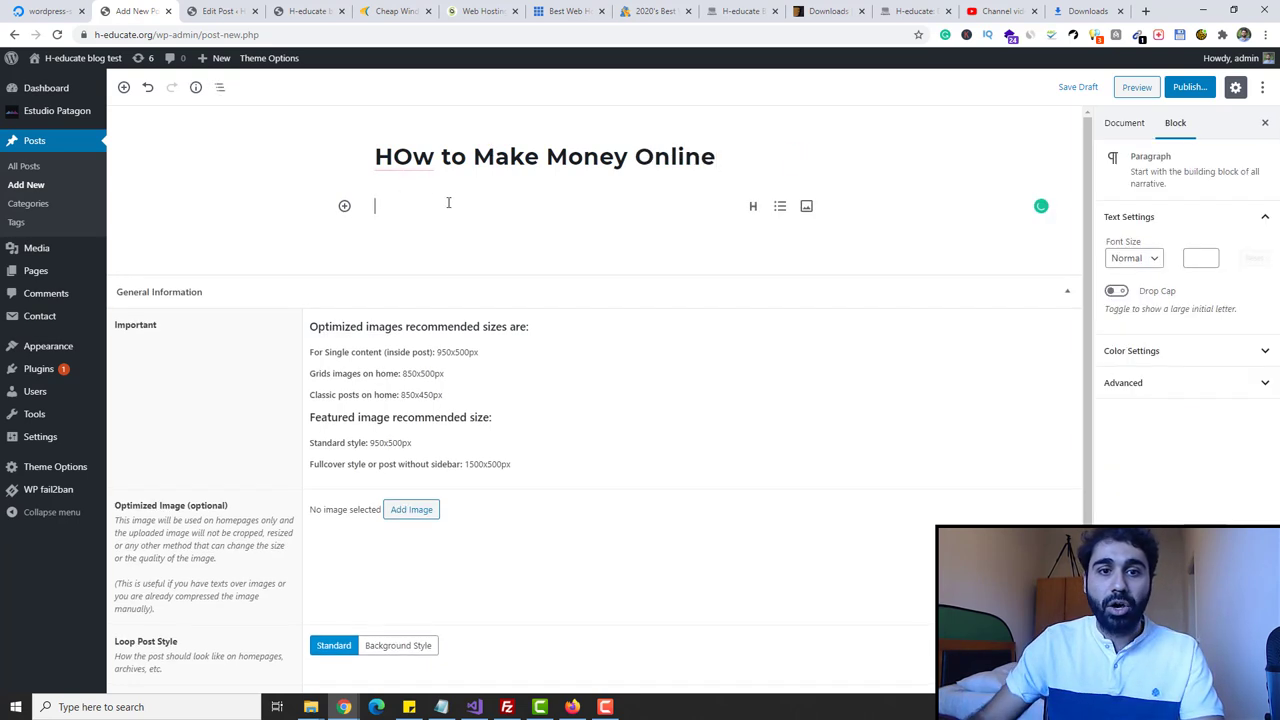
click(408, 157)
key(BackSpace)
text(o)
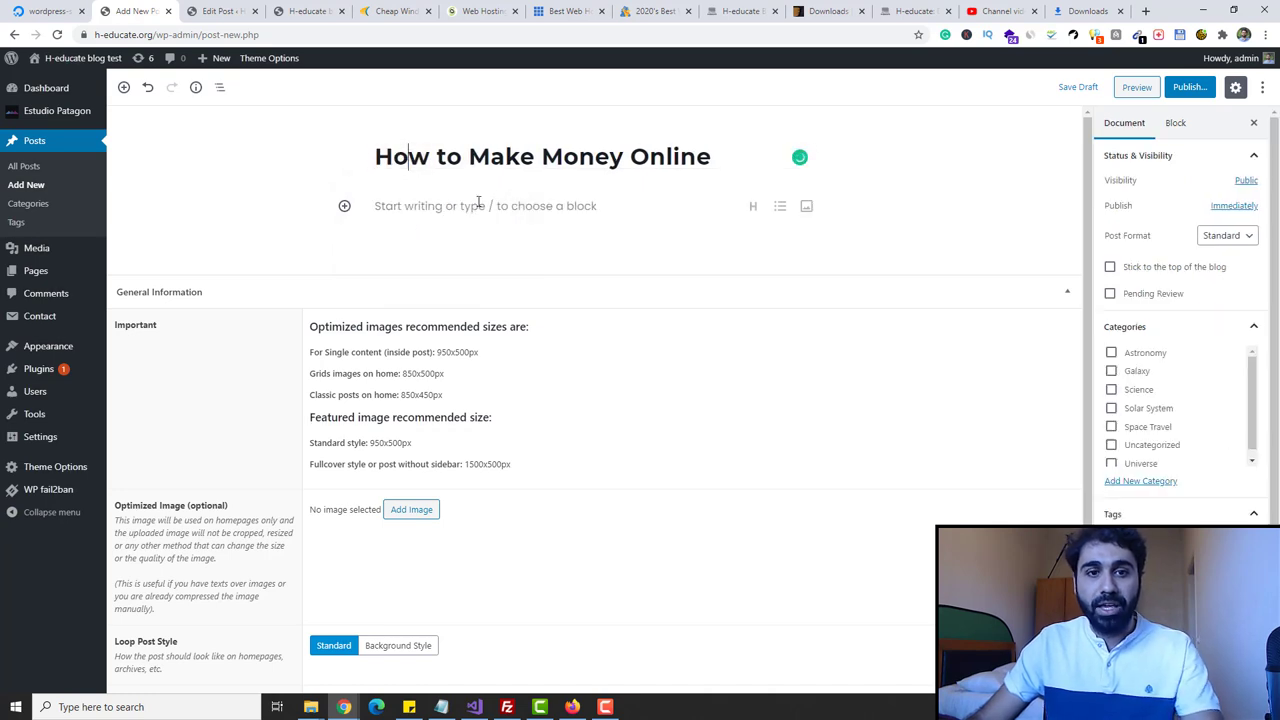
click(484, 200)
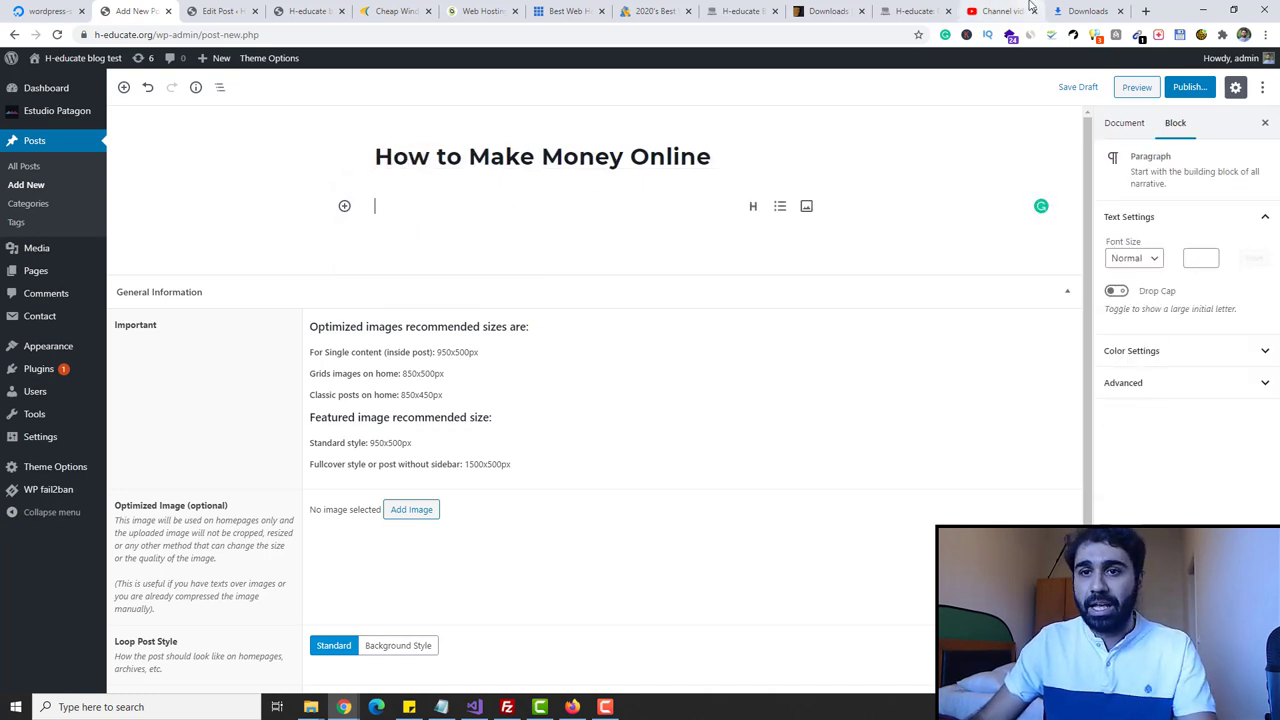
click(922, 11)
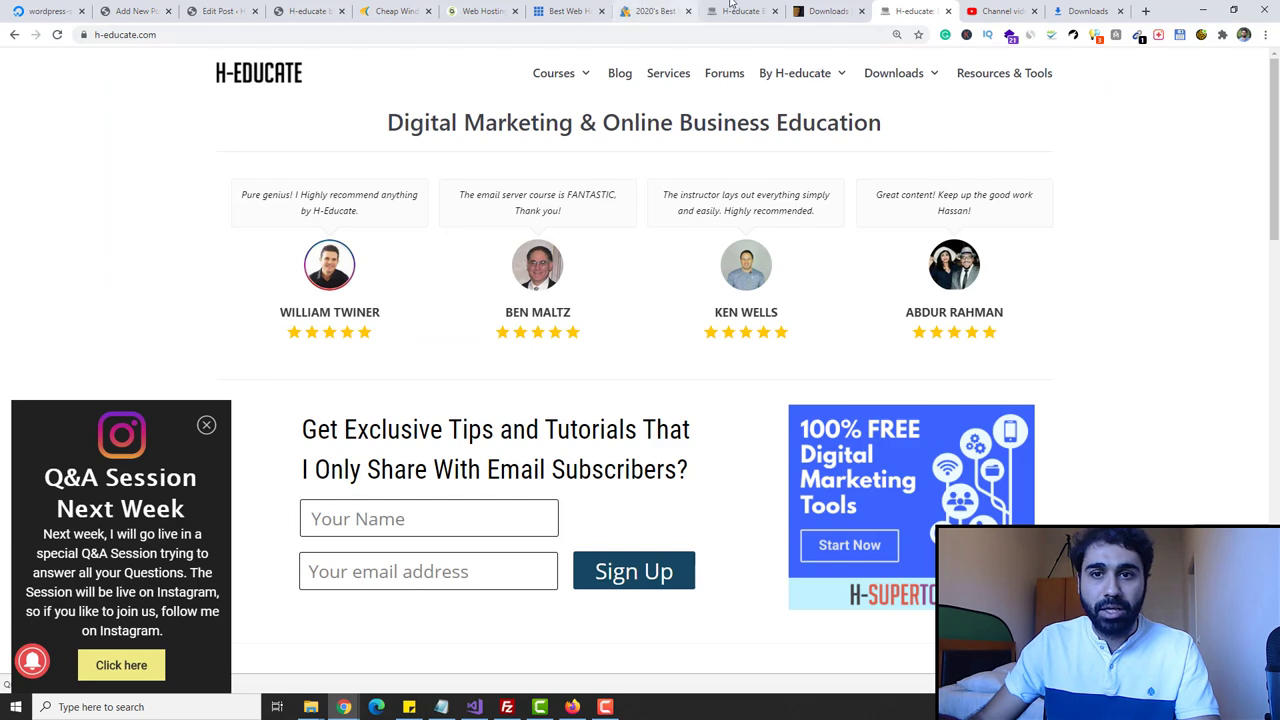
- In the live blog's admin, open the Contabo install post for editing
click(740, 11)
mouse_move(55, 60)
click(50, 86)
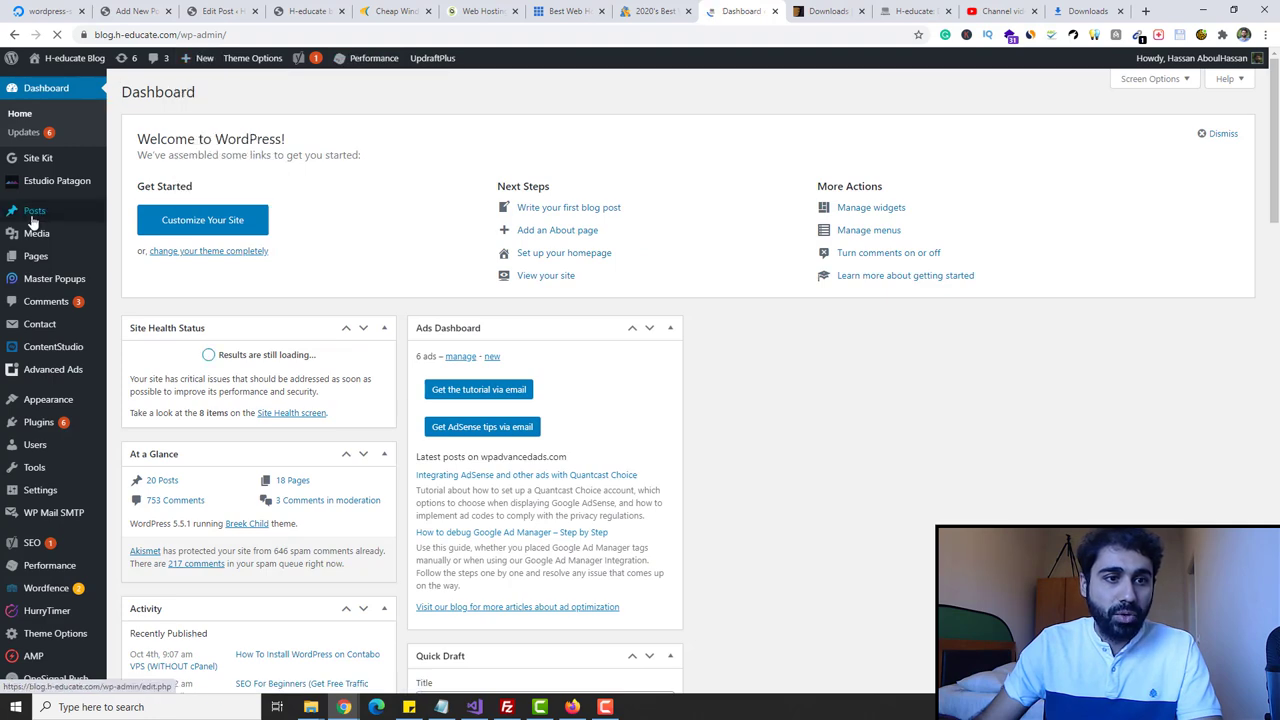
mouse_move(33, 220)
click(131, 213)
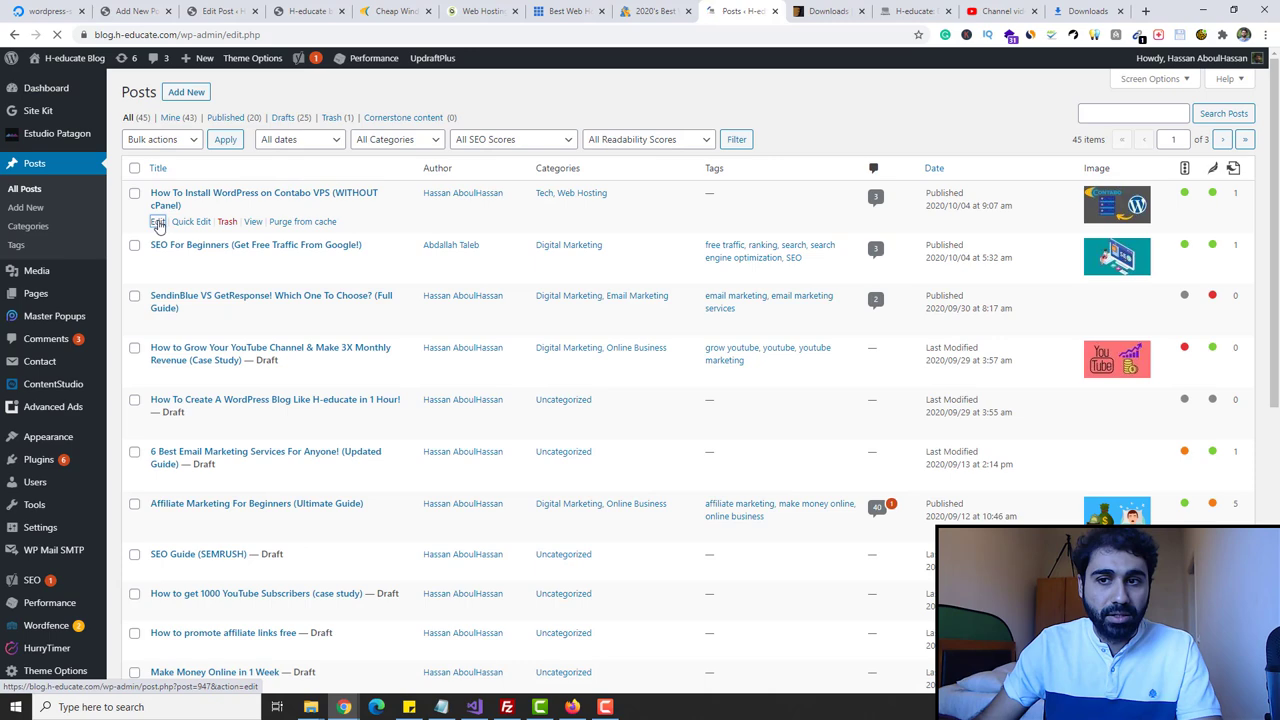
click(158, 222)
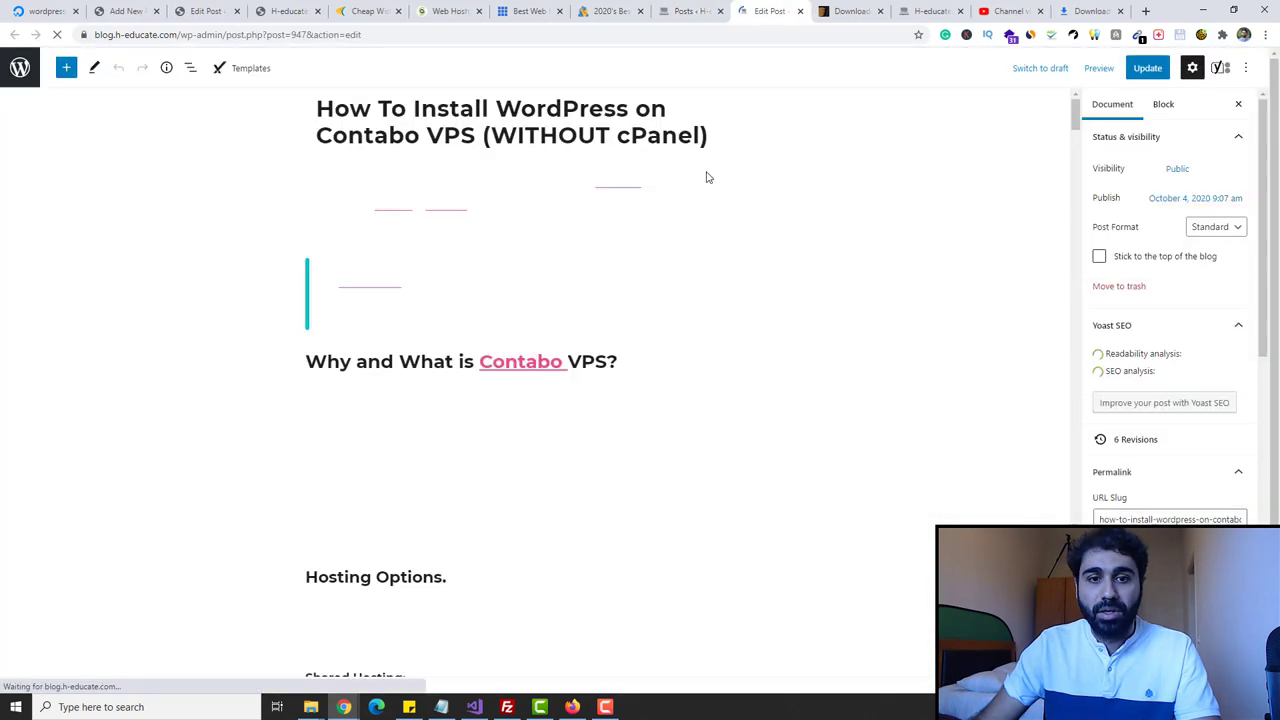
- Review the Contabo post's text and document settings, then return to the new post draft
drag(316, 108, 571, 135)
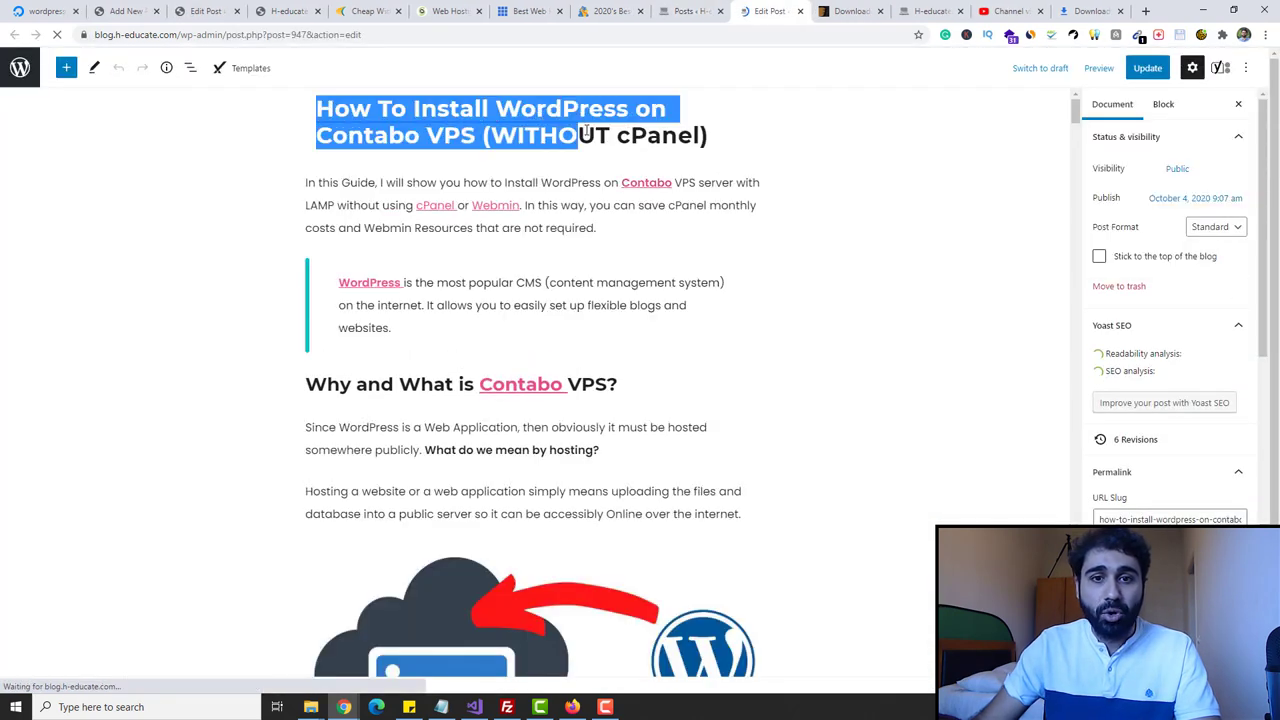
click(616, 135)
drag(1079, 107, 1077, 140)
click(575, 282)
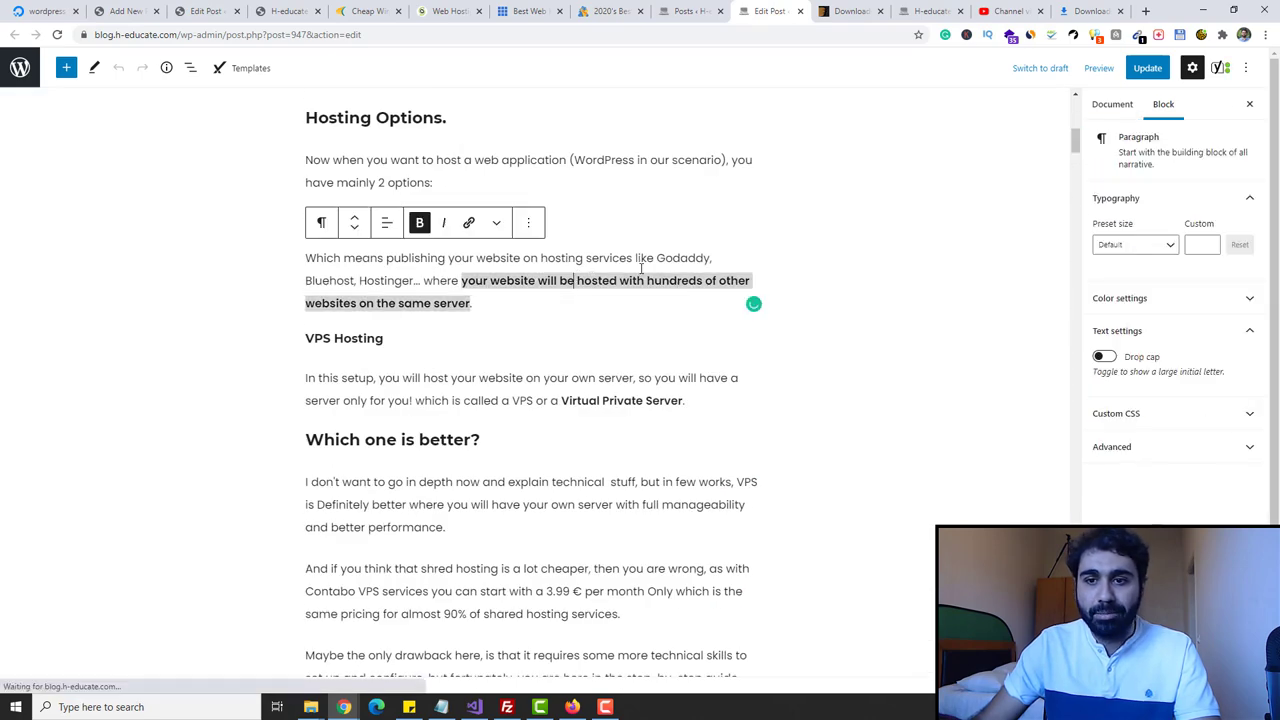
click(815, 261)
scroll(1190, 316, down, 8)
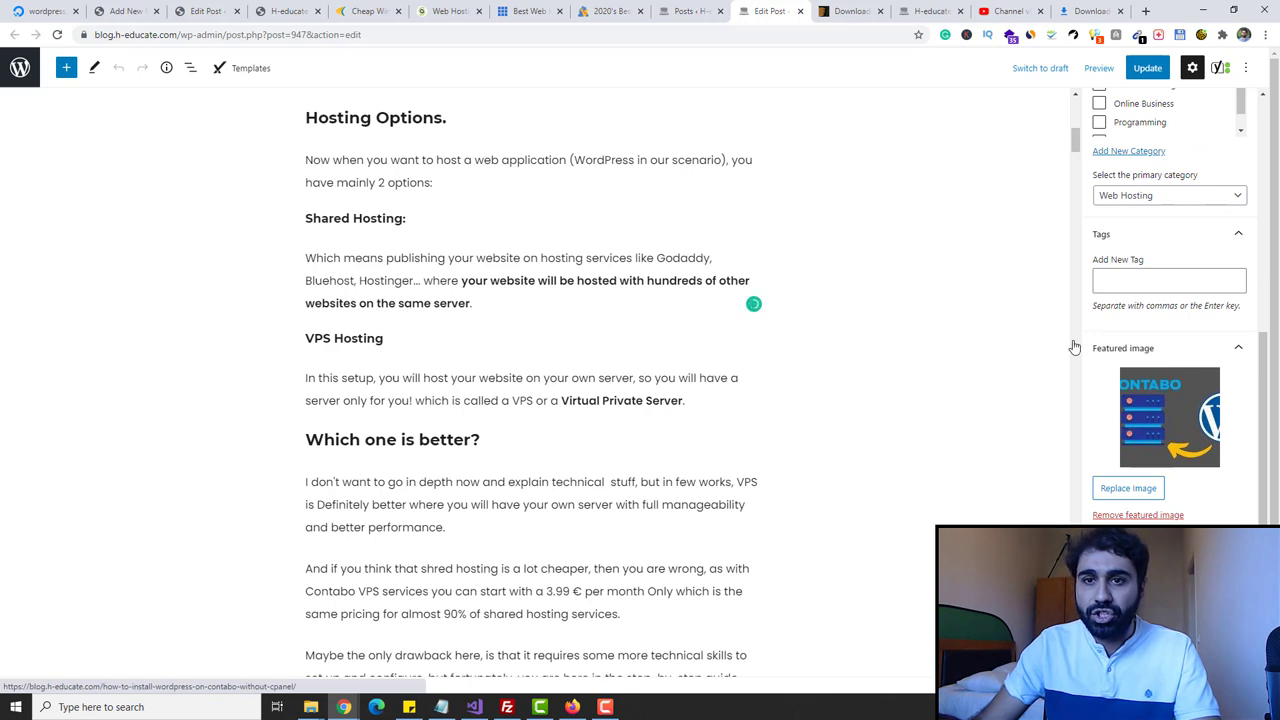
click(288, 11)
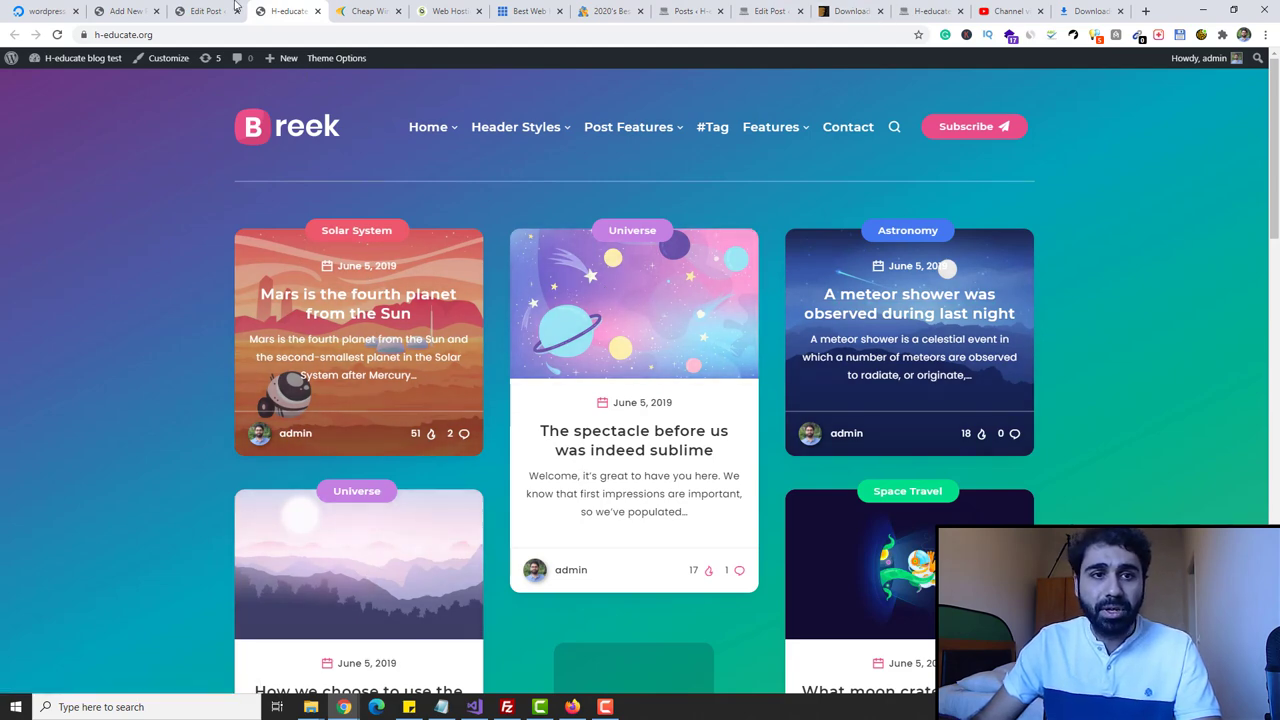
click(205, 11)
key(ctrl+shift+Tab)
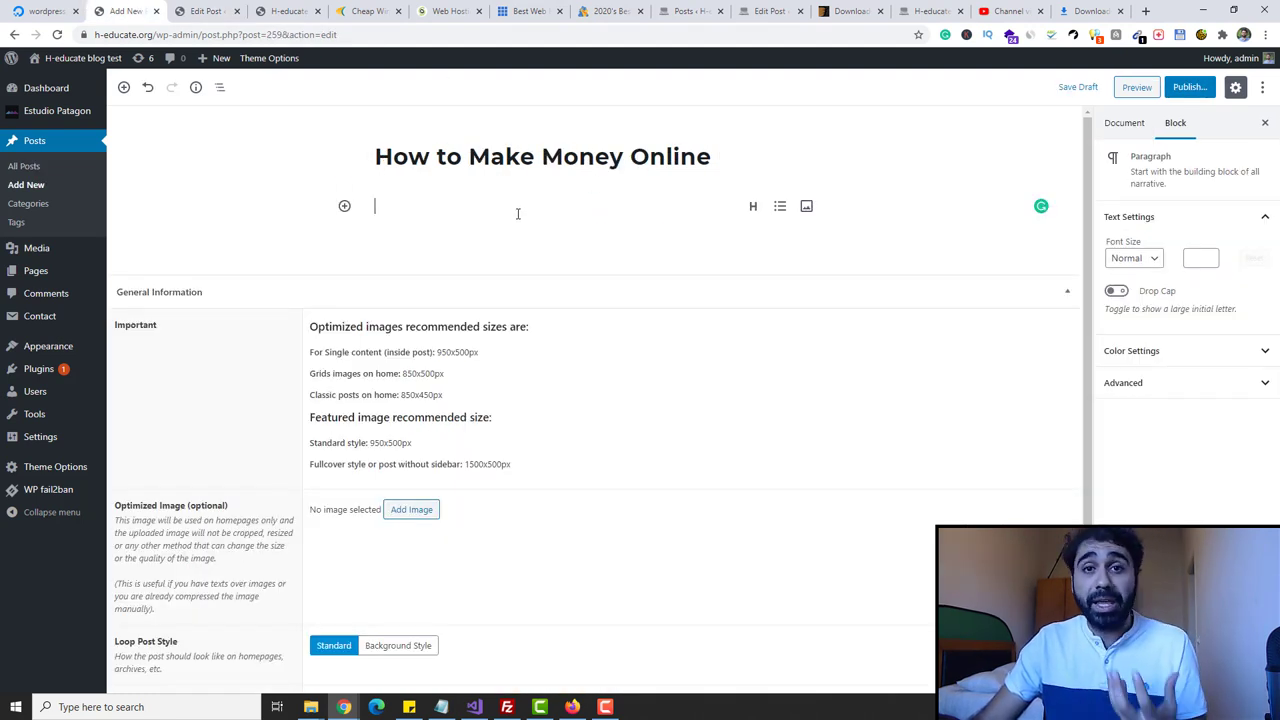
- On the H-educate homepage, close the Instagram Q&A popup and open the Privacy Policy page
click(930, 11)
scroll(640, 360, down, 10)
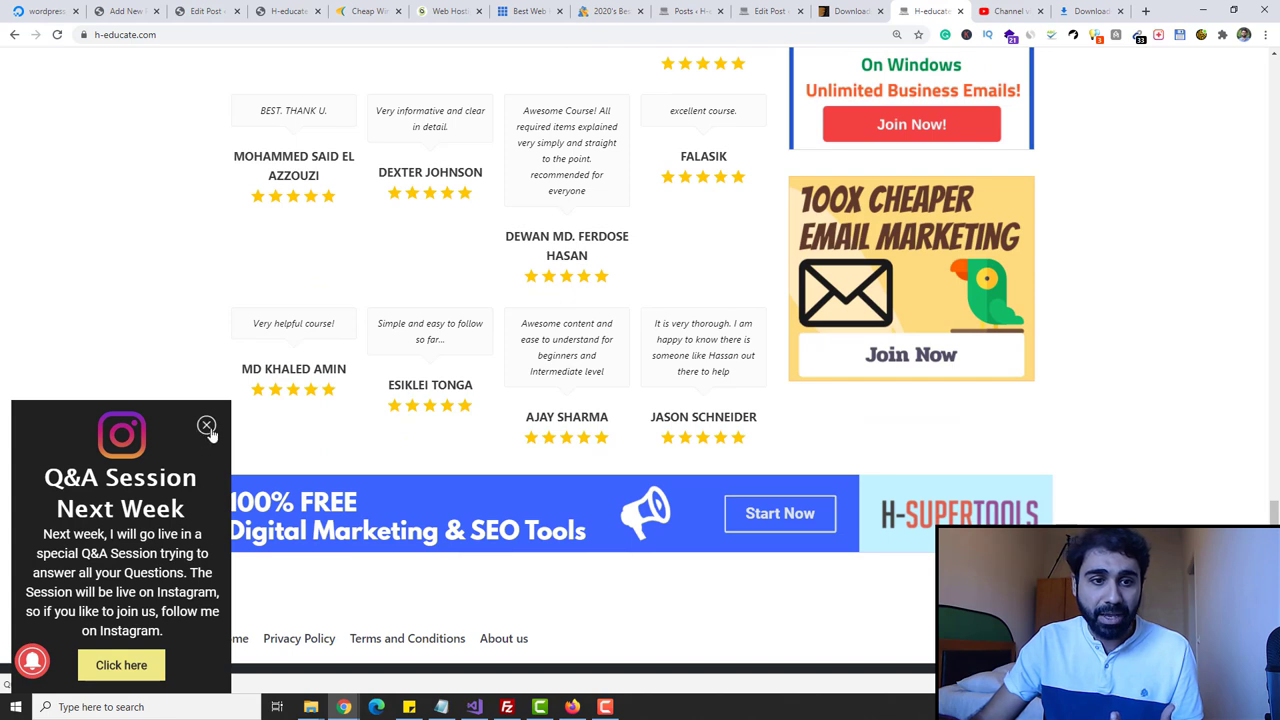
click(206, 425)
click(300, 644)
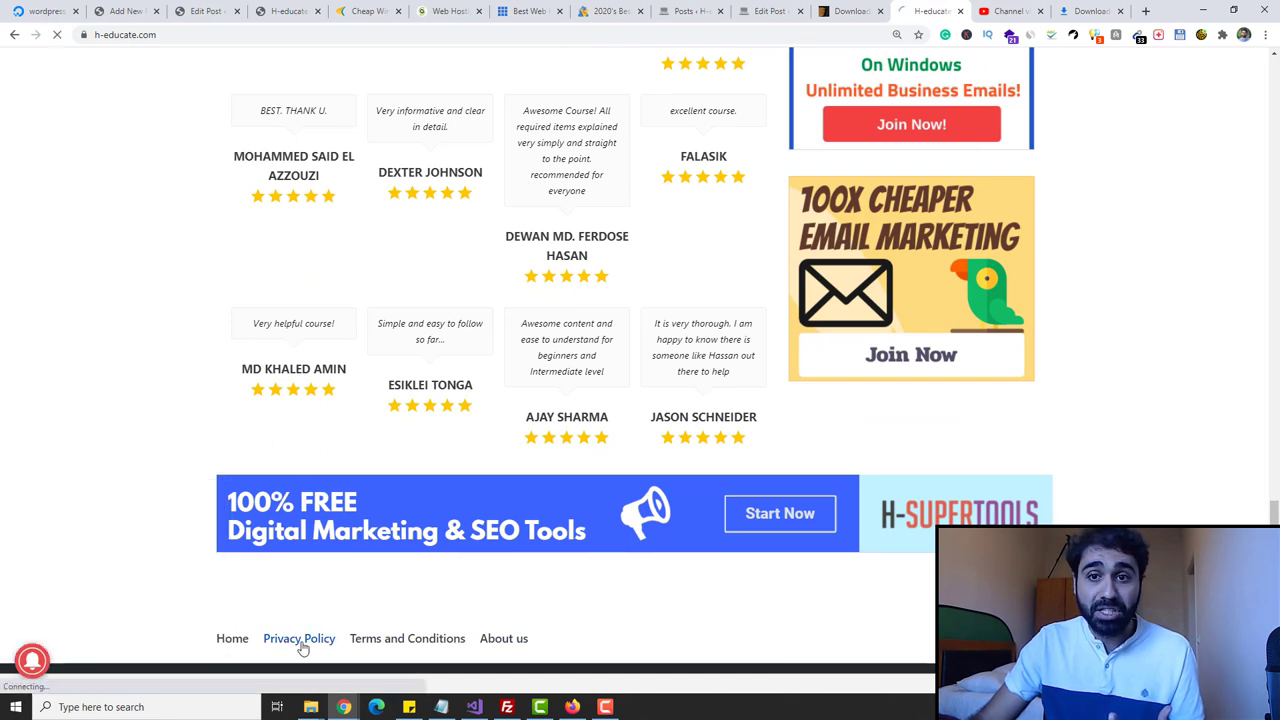
- Open the About us page in a new tab, then return to the new post draft
right_click(518, 641)
click(618, 488)
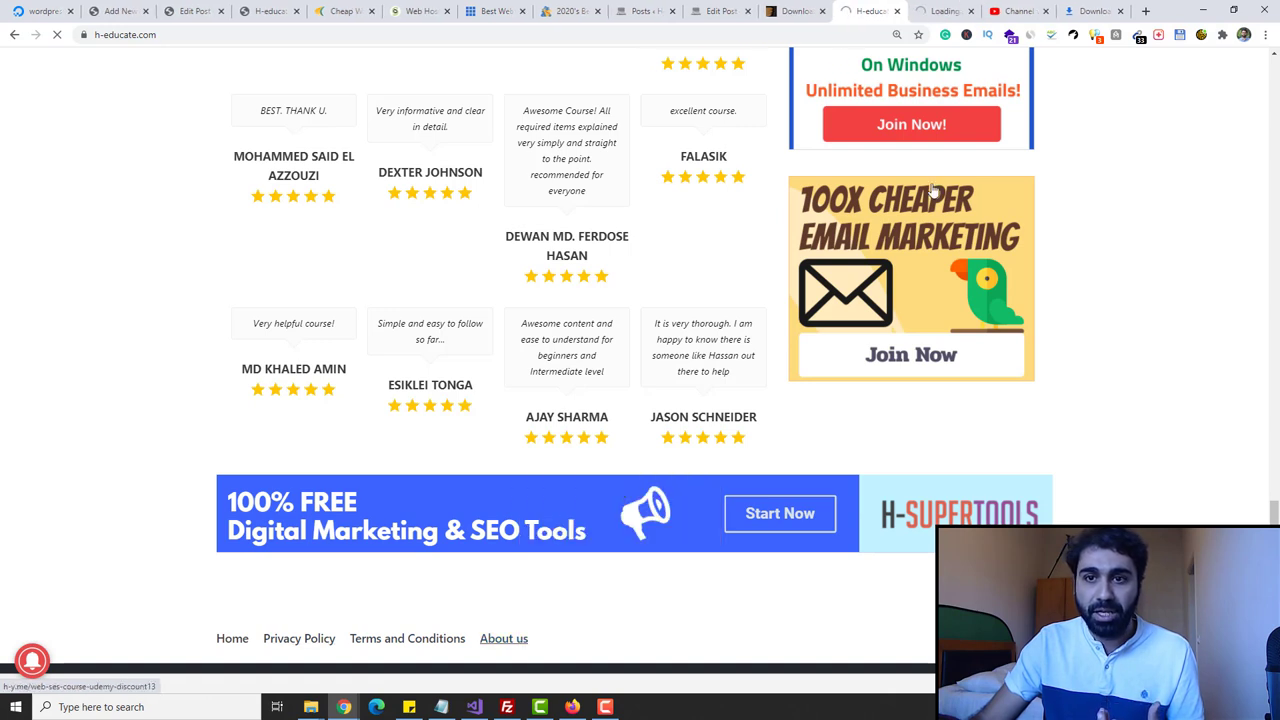
click(955, 8)
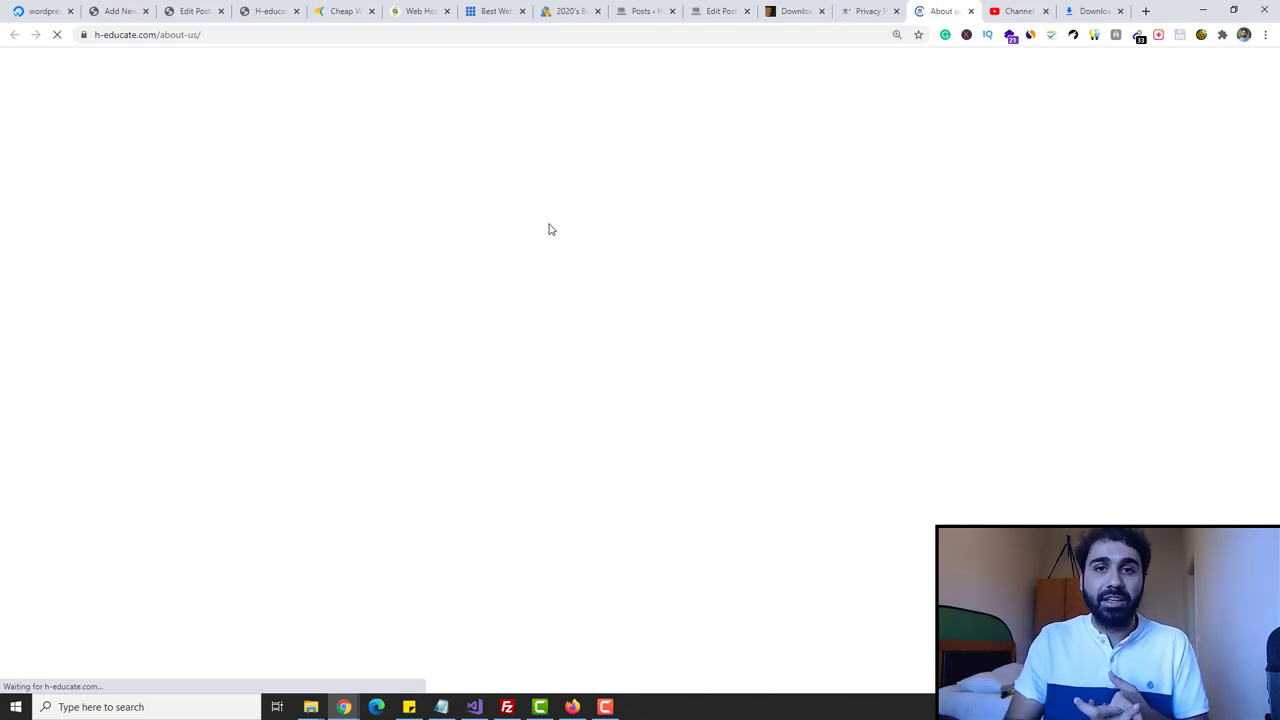
scroll(643, 114, down, 2)
scroll(775, 200, up, 2)
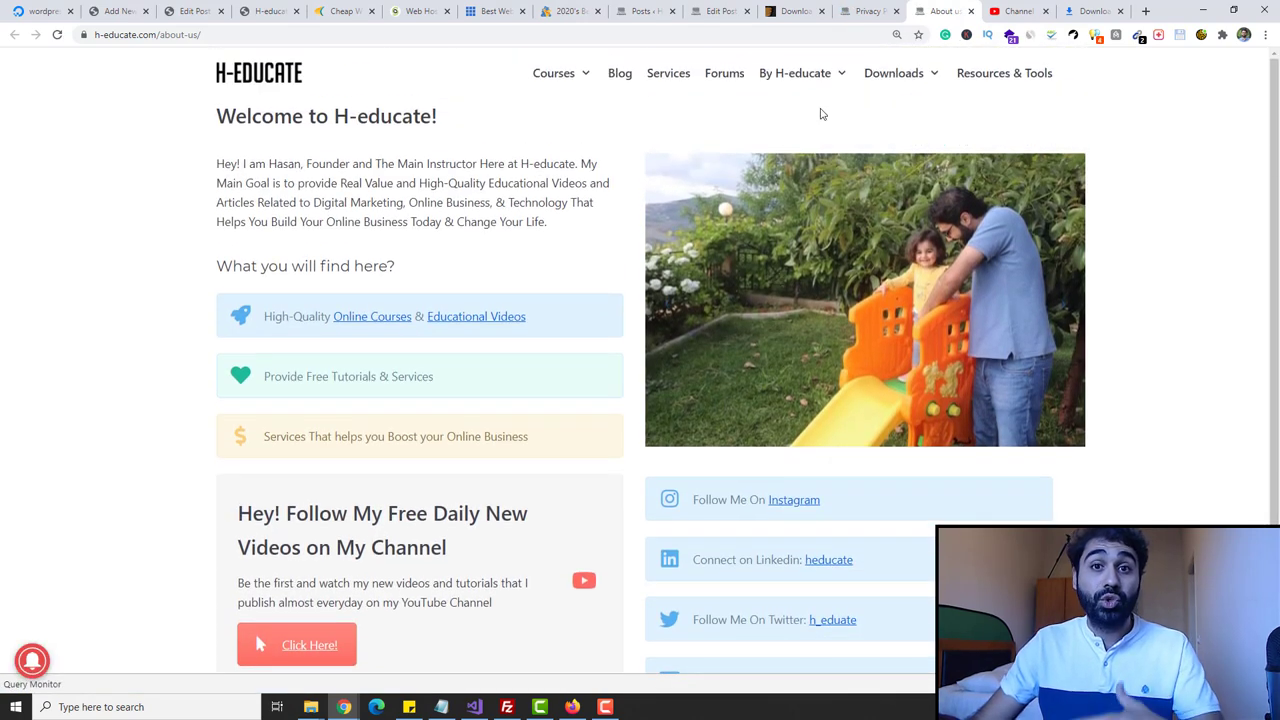
click(140, 8)
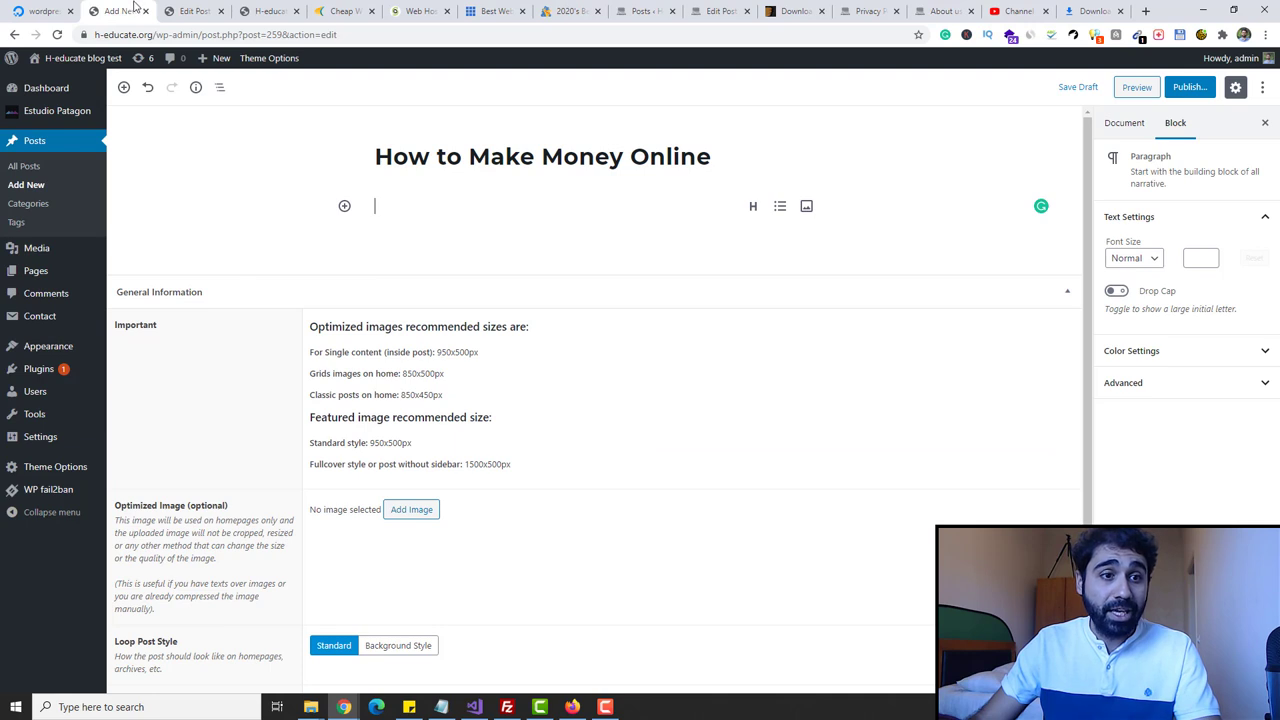
- Create a new page via Pages > Add New, leaving the unsaved post, and ready its first paragraph
mouse_move(30, 278)
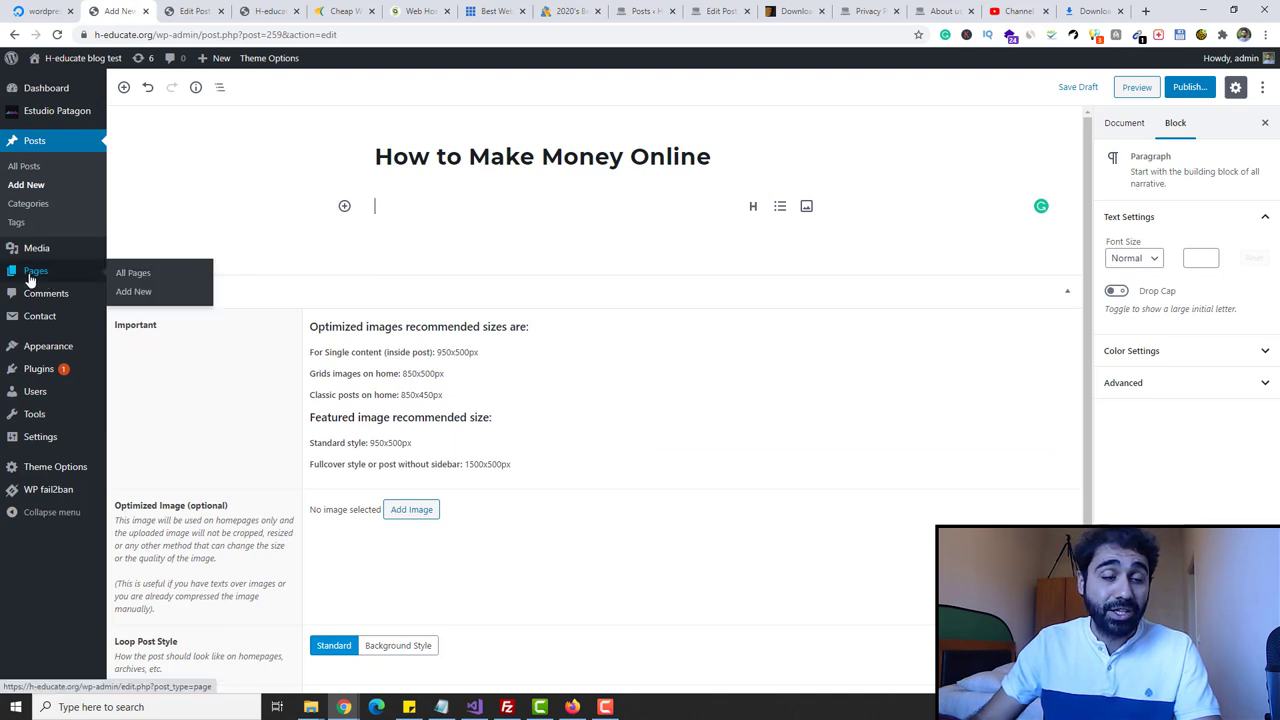
click(134, 291)
click(715, 115)
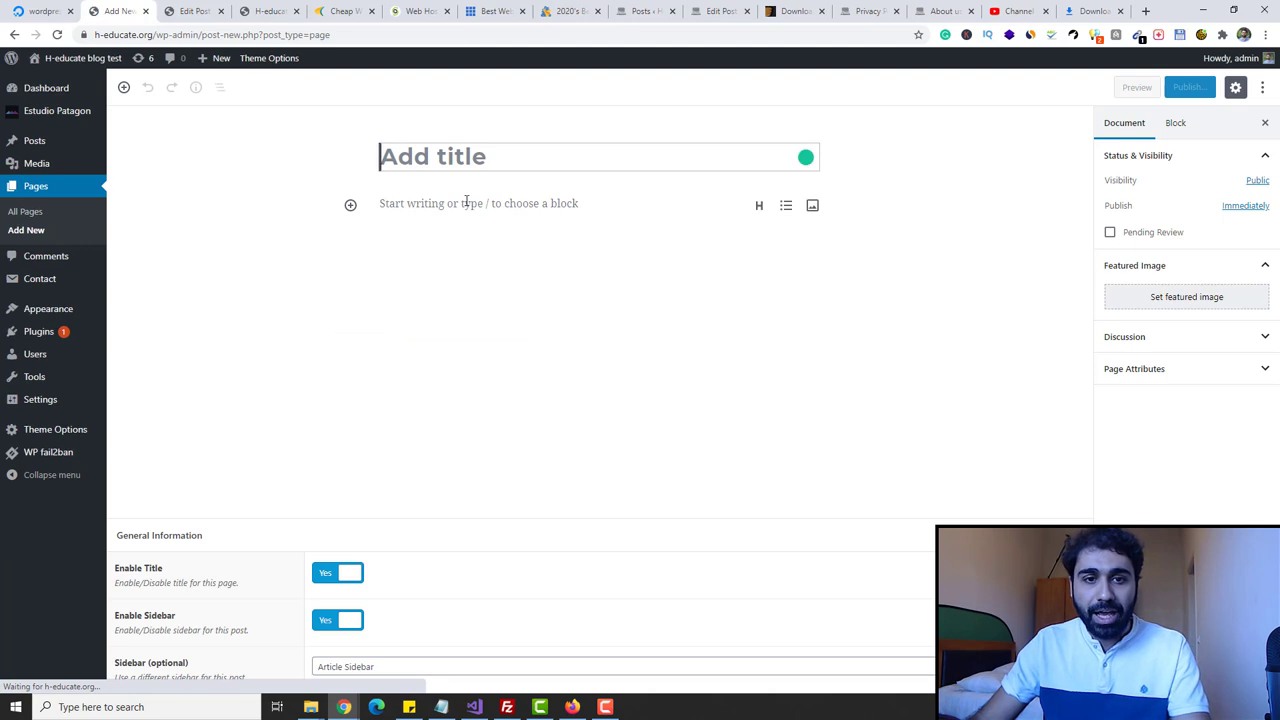
click(466, 204)
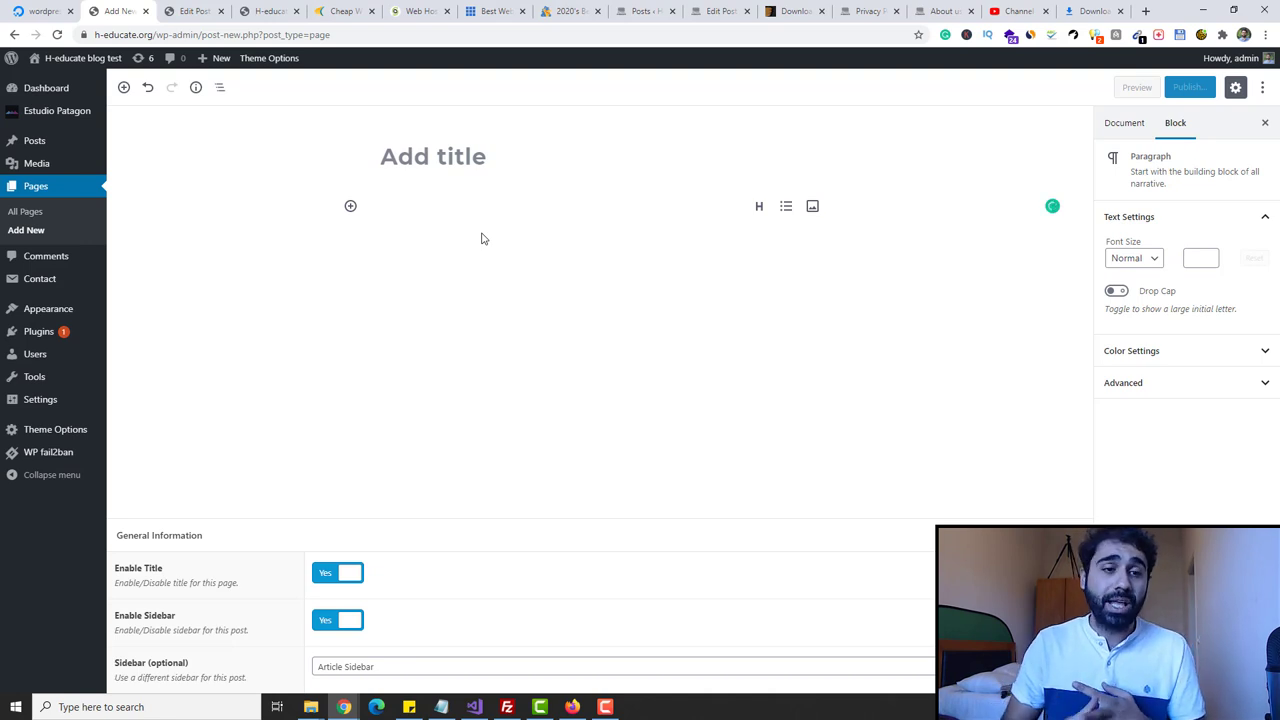
click(268, 11)
mouse_move(640, 133)
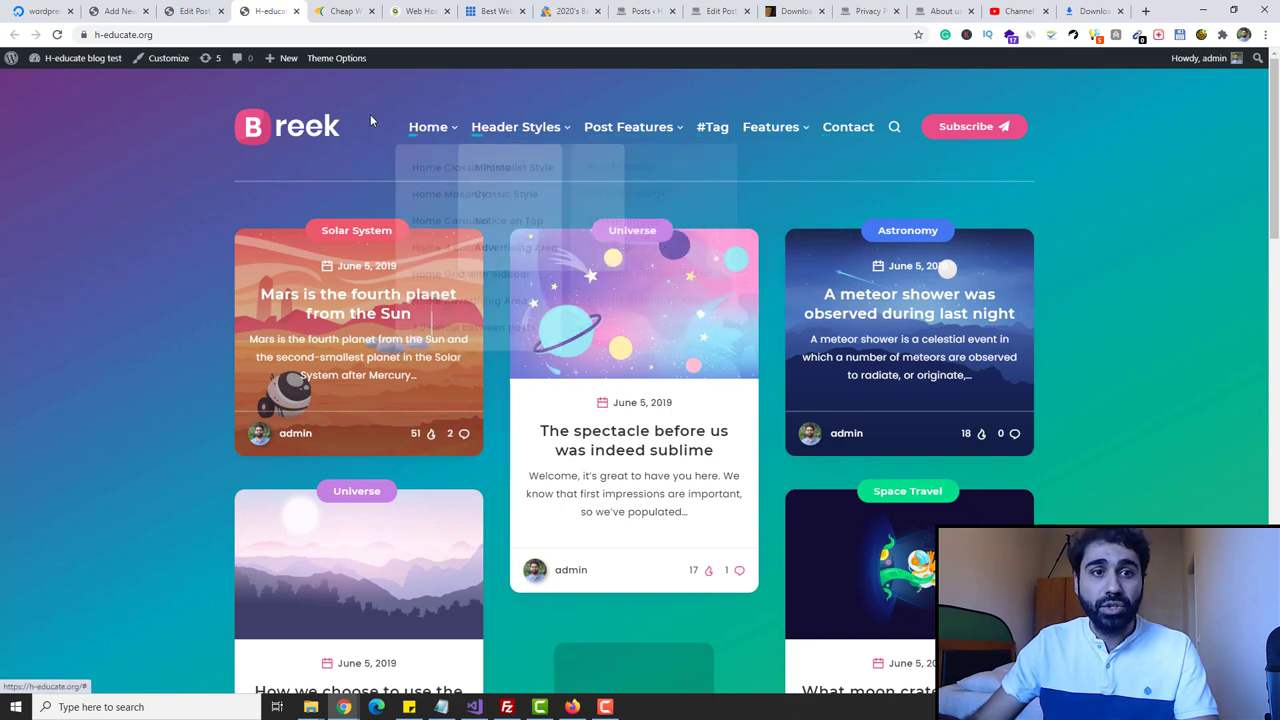
click(113, 9)
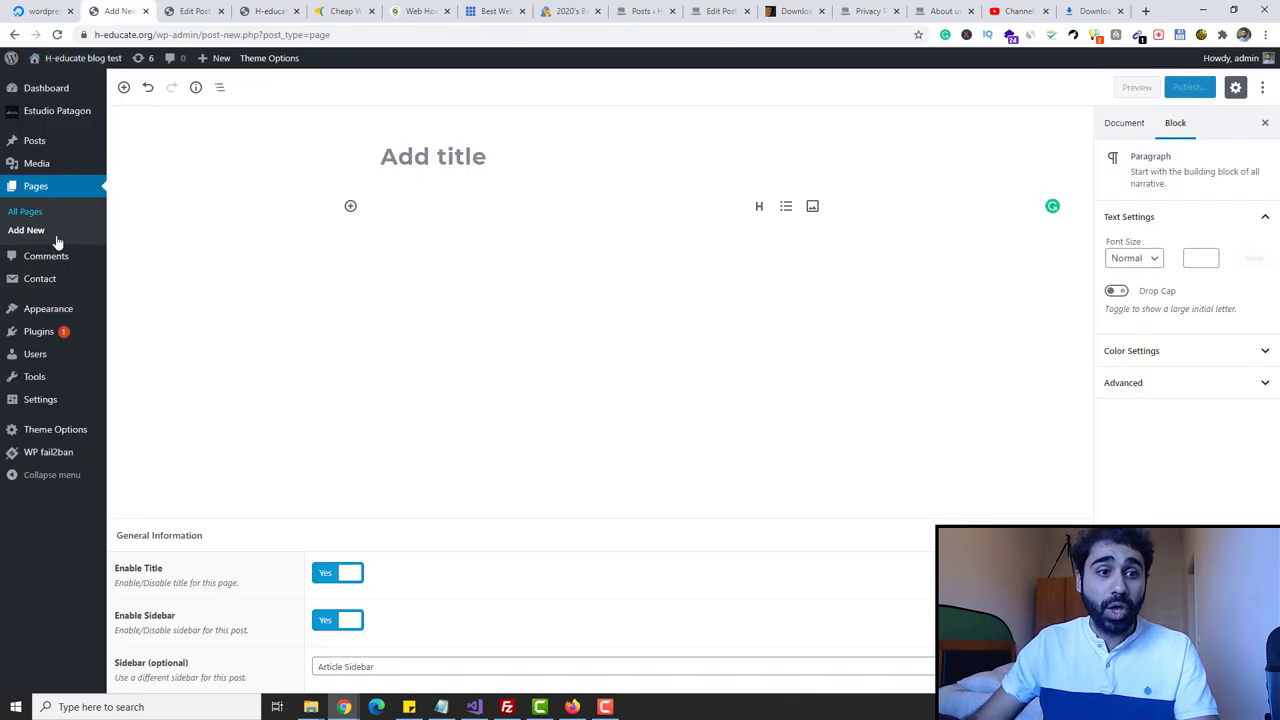
- Leave the new page and open the Menus editor
mouse_move(54, 305)
click(132, 366)
click(706, 107)
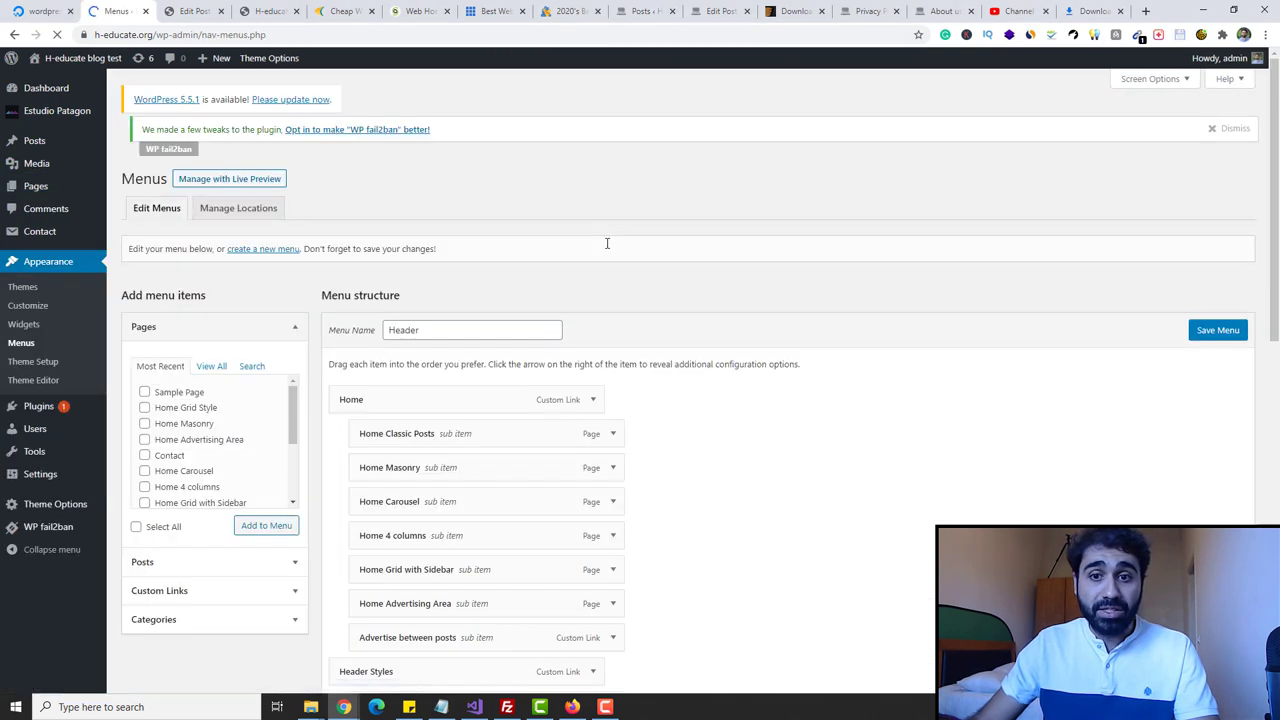
- Remove Home Classic Posts from the header menu and nest Home Masonry under Home Carousel
scroll(606, 255, down, 3)
scroll(458, 418, down, 3)
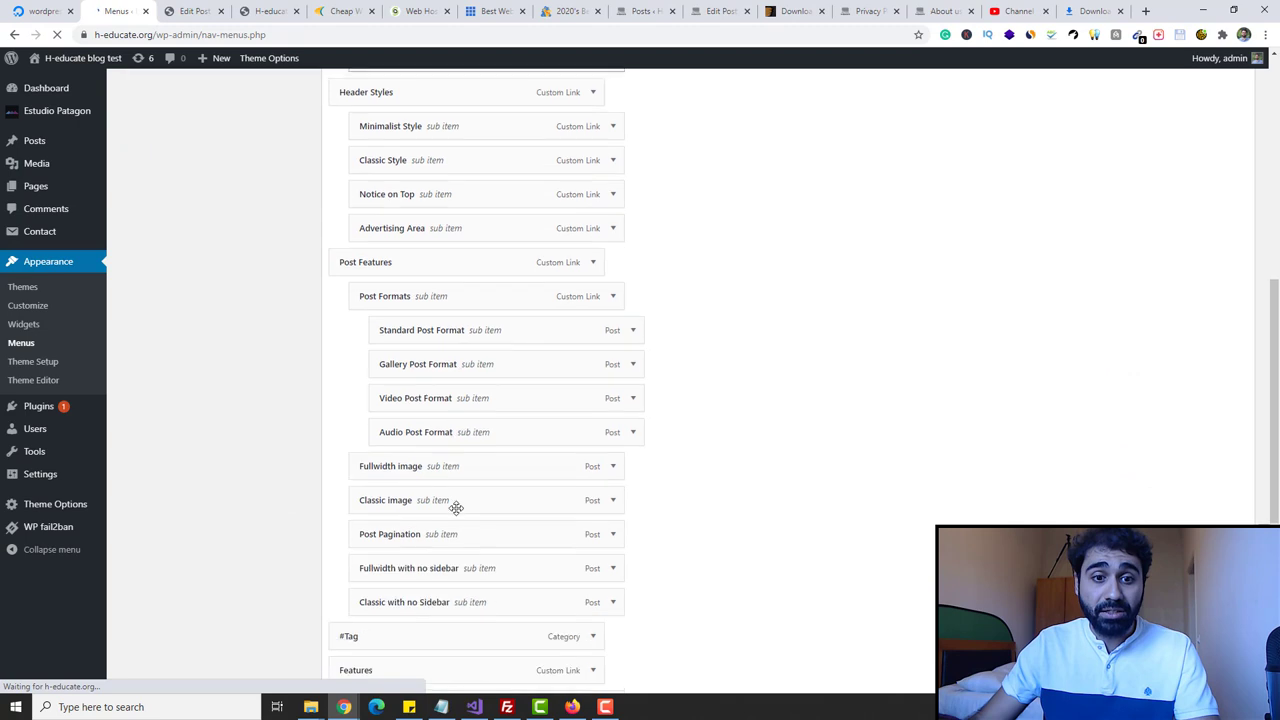
scroll(491, 330, up, 4)
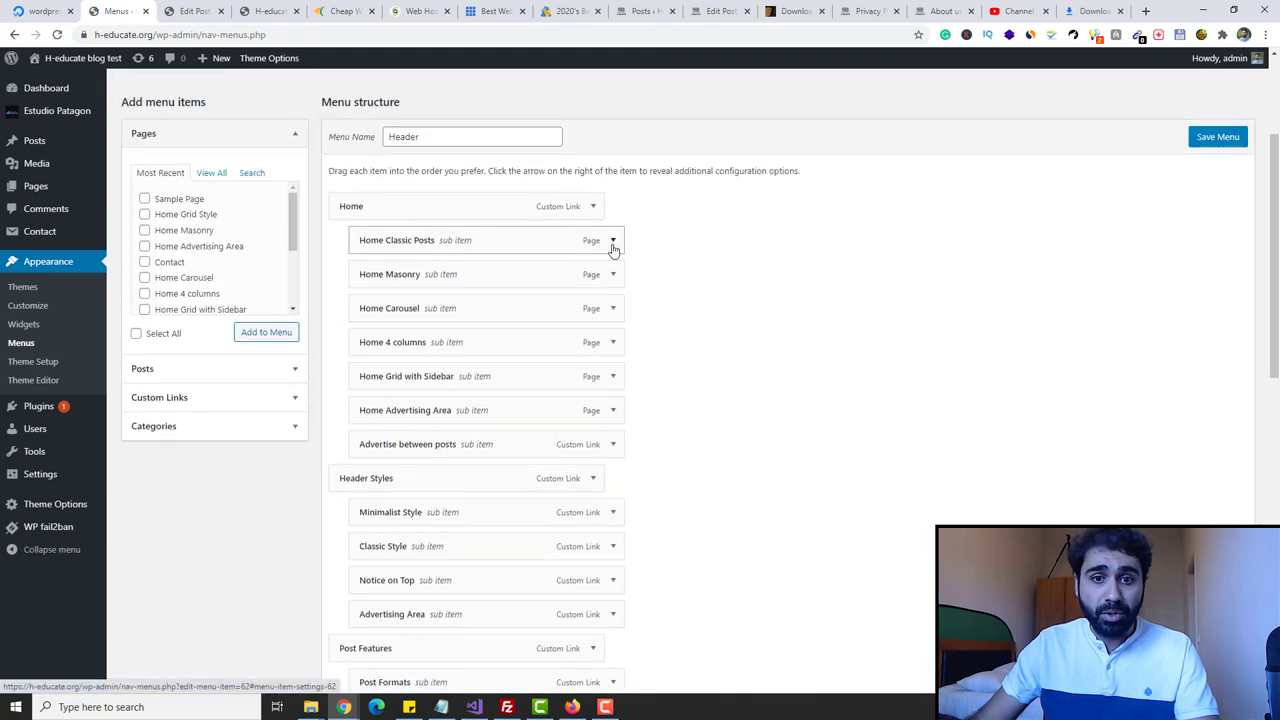
click(612, 242)
click(370, 403)
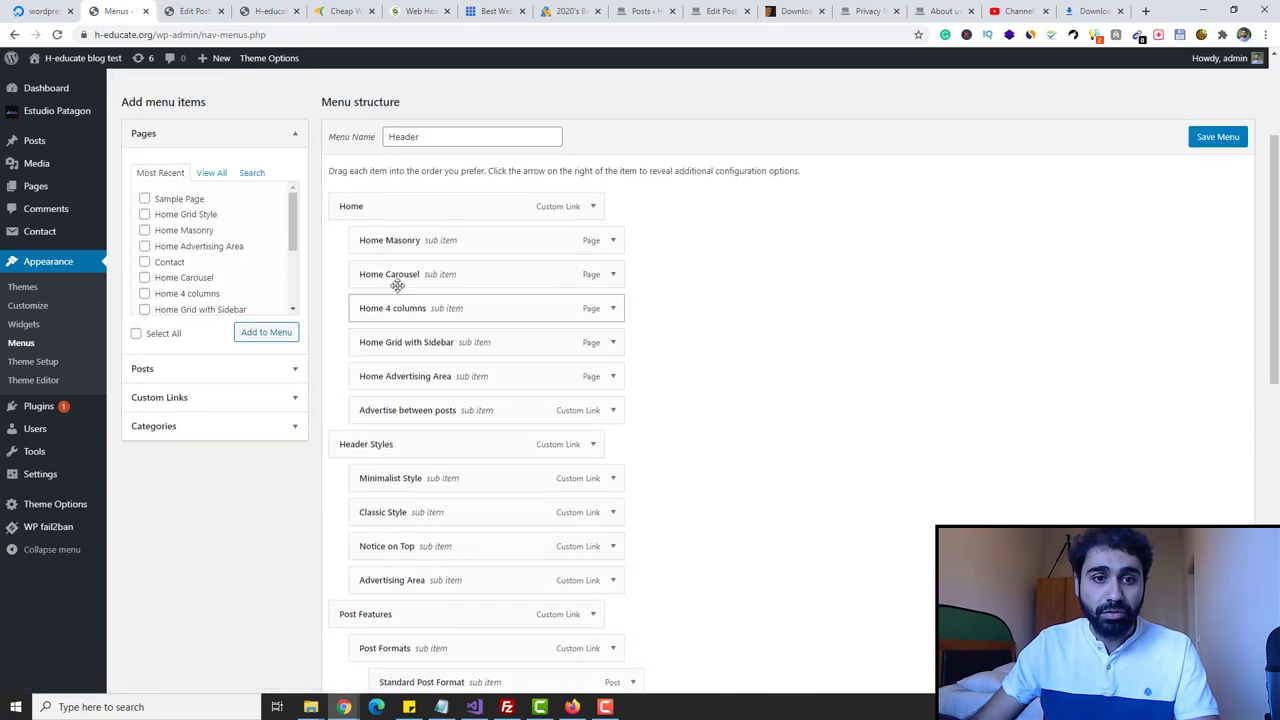
drag(395, 240, 490, 307)
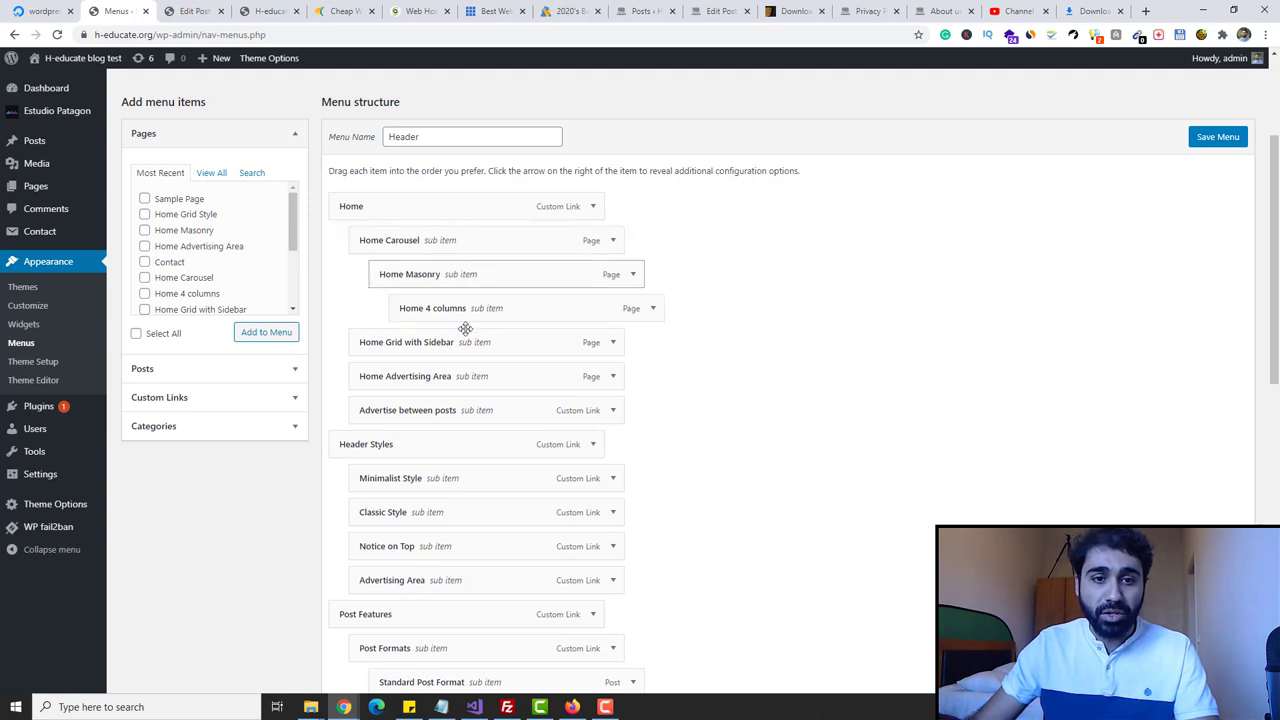
- Remove Home Grid with Sidebar and Minimalist Style from the header menu
click(614, 343)
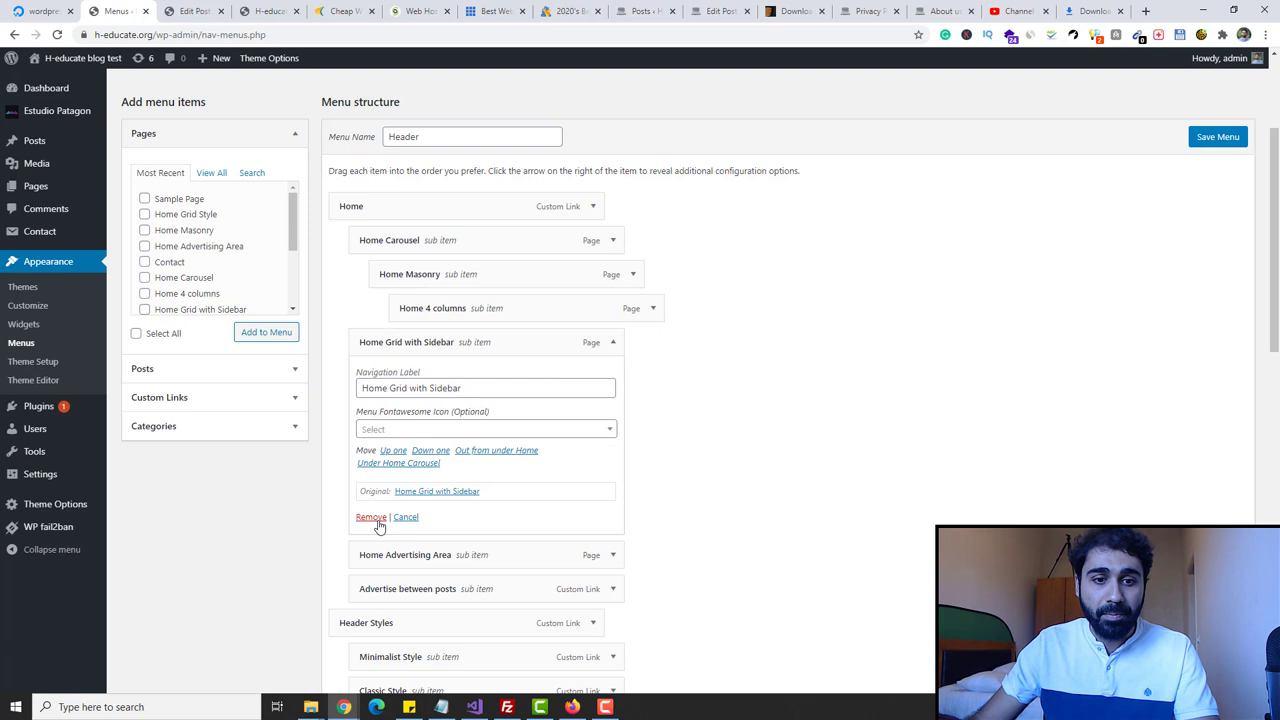
click(378, 520)
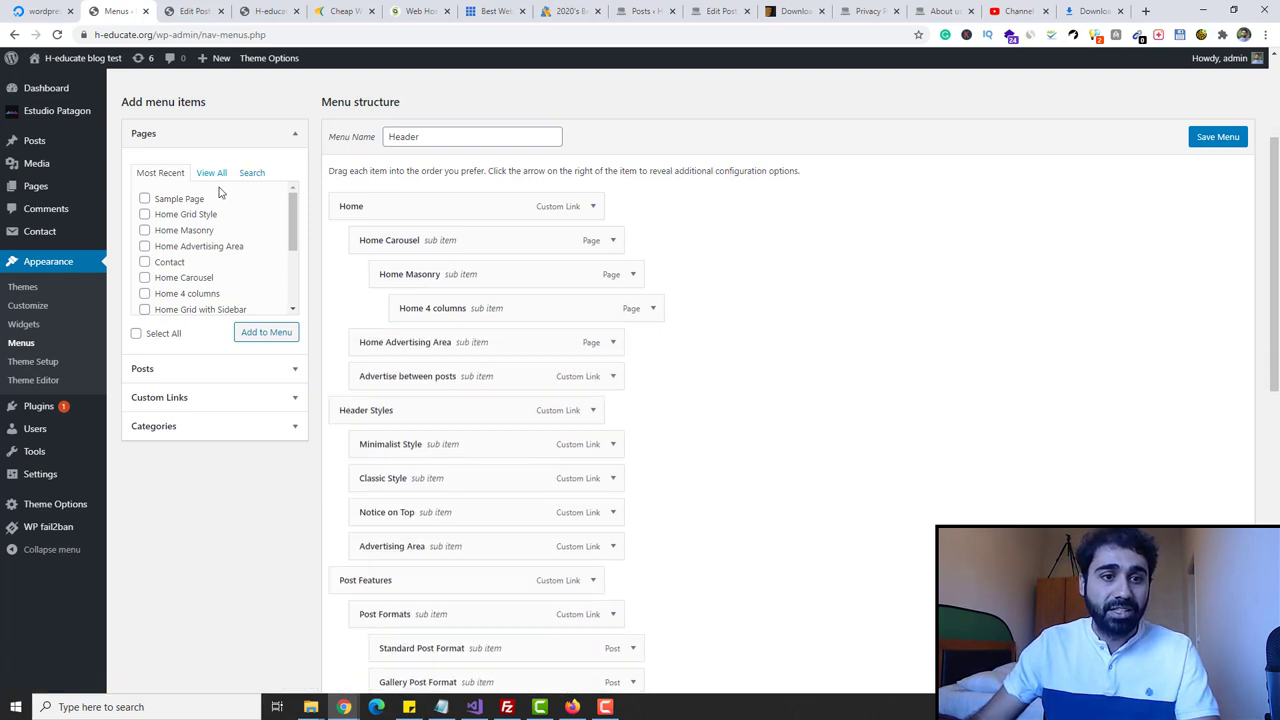
click(154, 366)
click(240, 366)
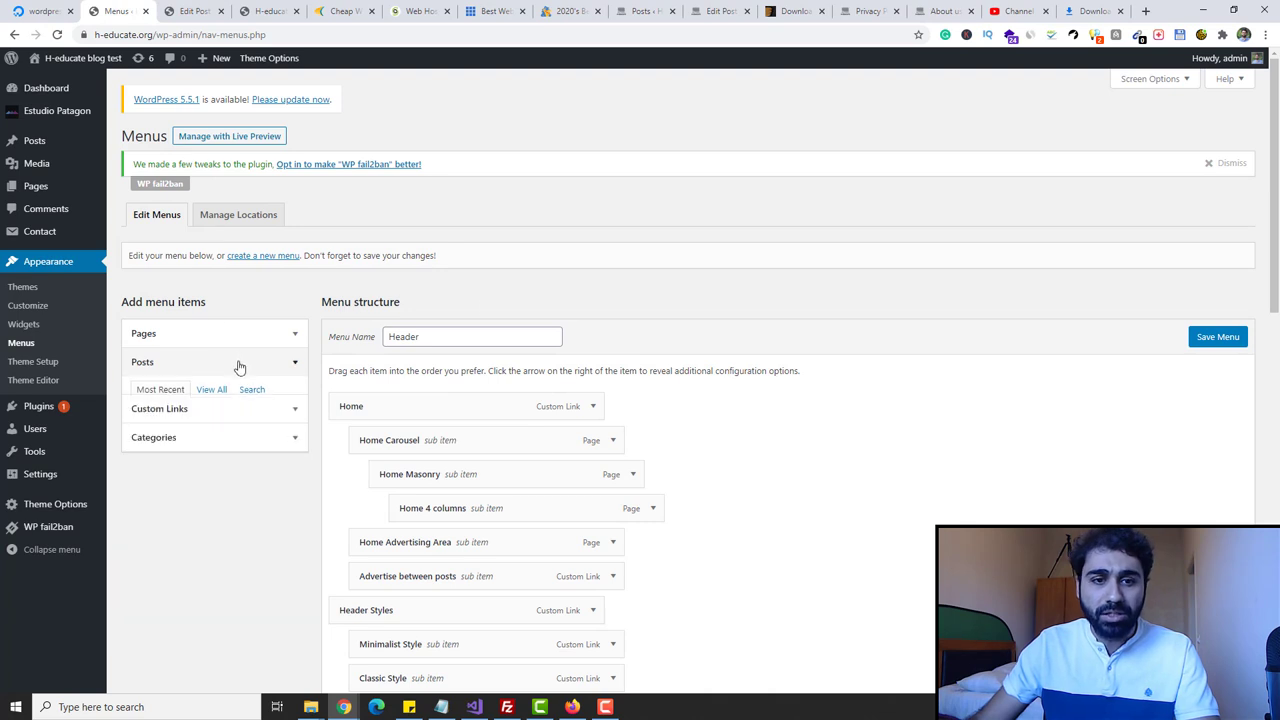
scroll(517, 431, down, 3)
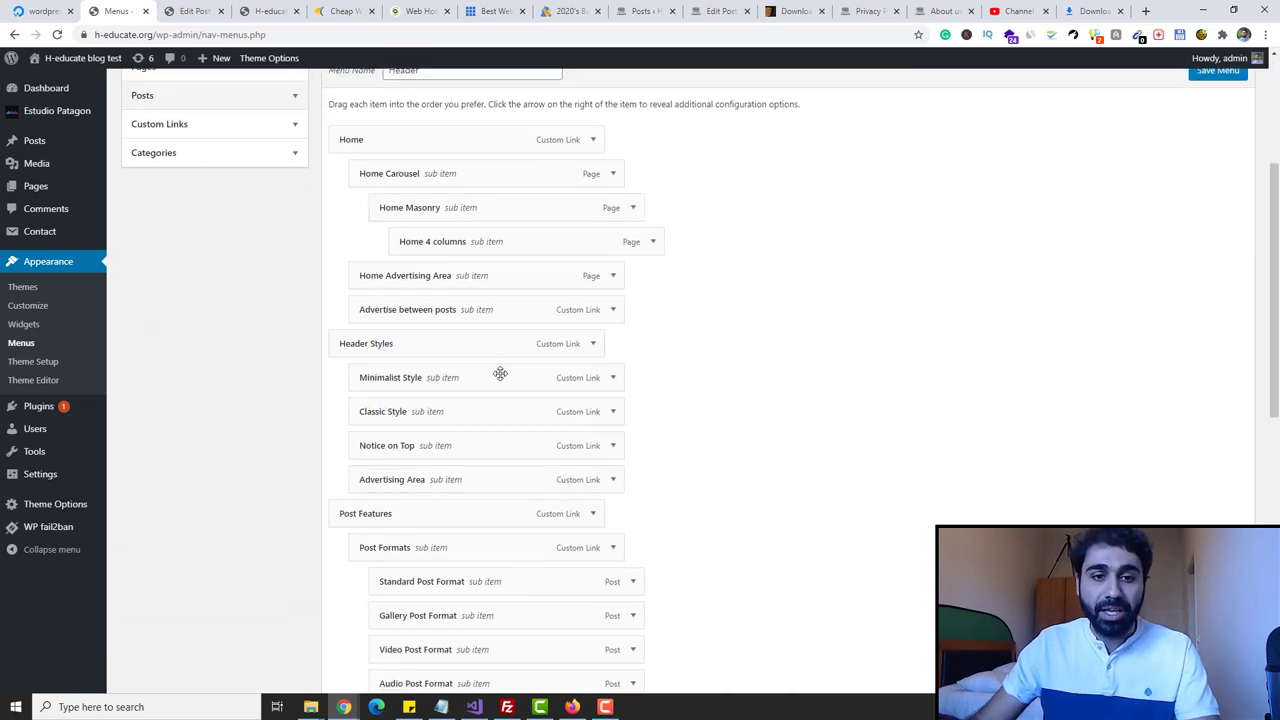
click(612, 379)
scroll(410, 530, down, 3)
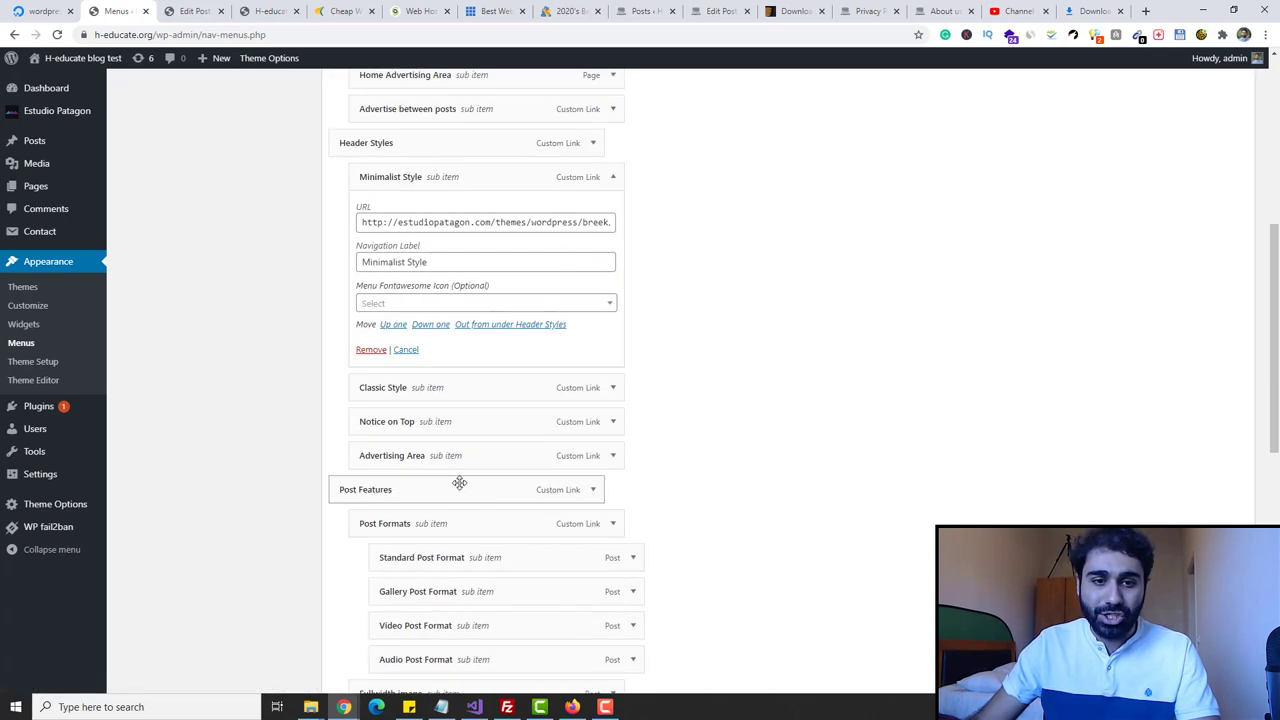
click(370, 284)
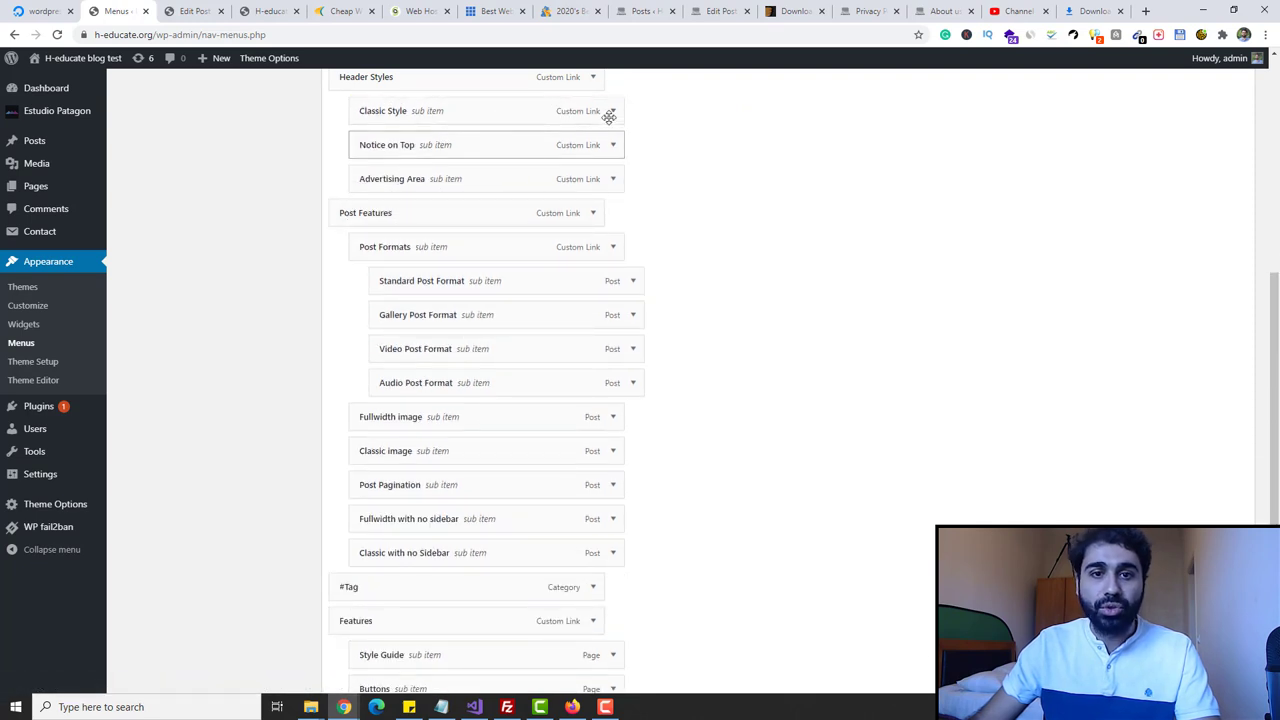
- Head to Settings > Permalinks from the top of the Menus screen
scroll(585, 306, up, 4)
scroll(585, 306, up, 2)
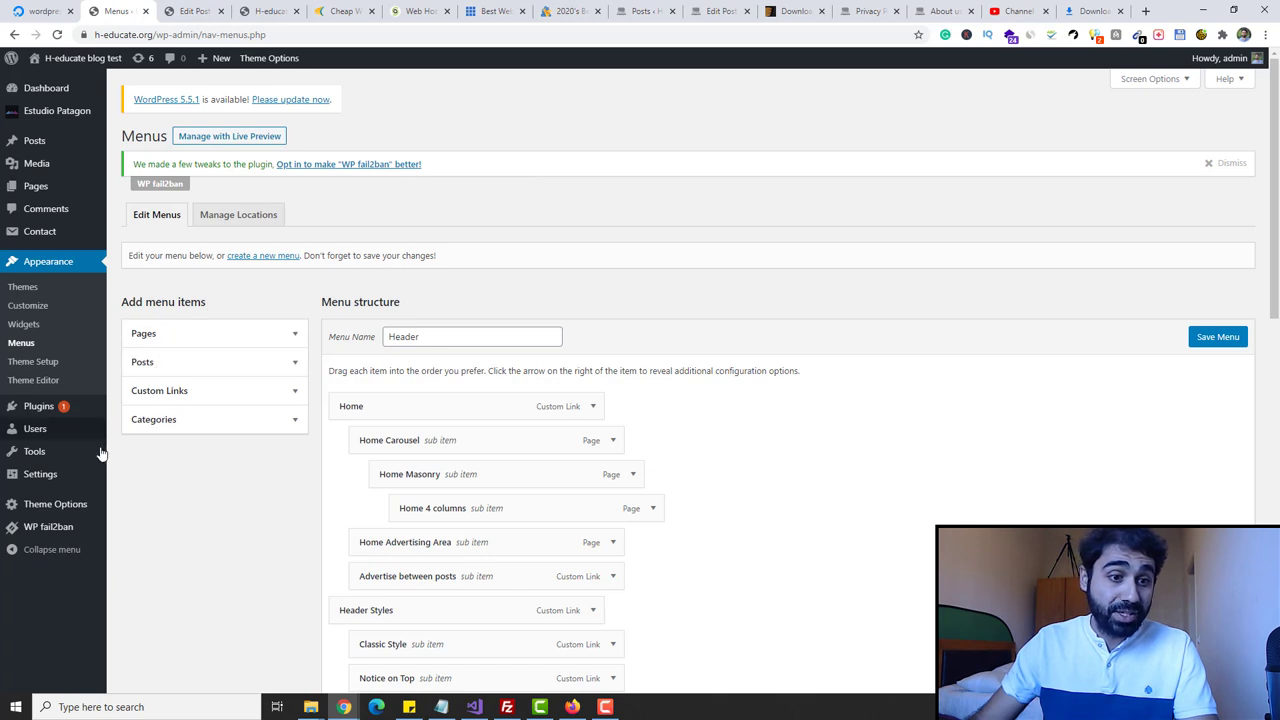
mouse_move(60, 484)
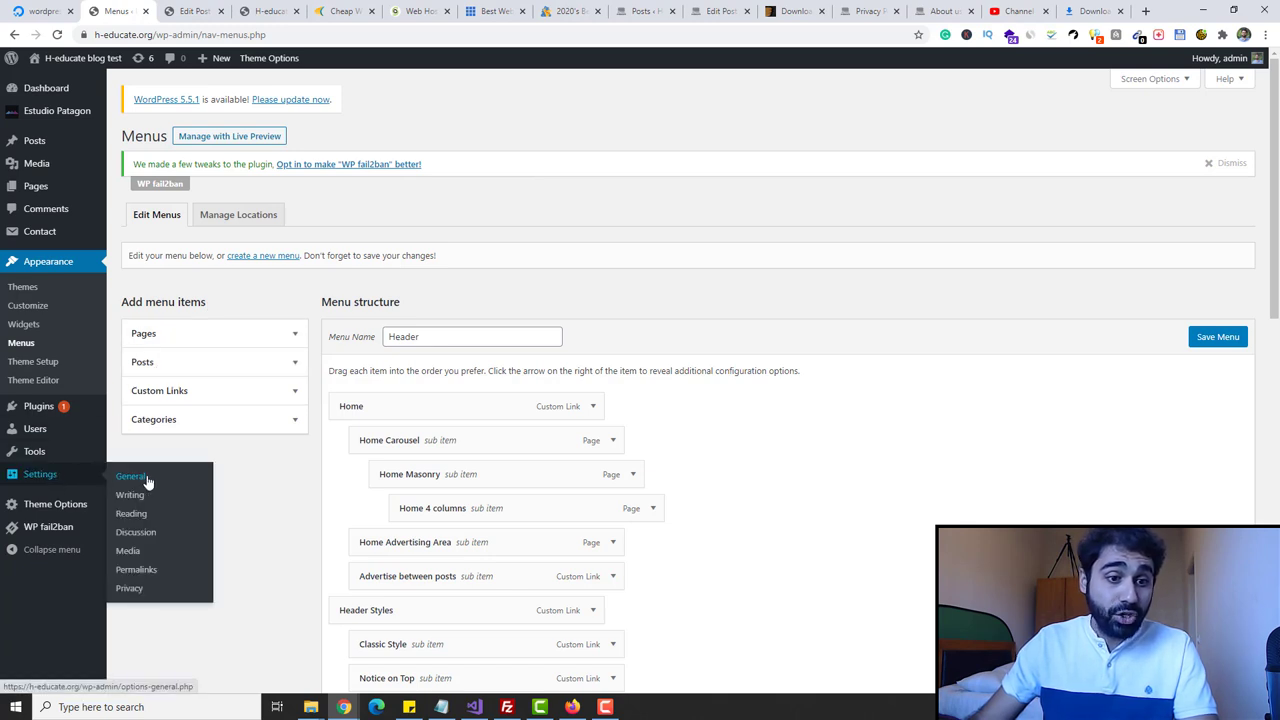
click(138, 574)
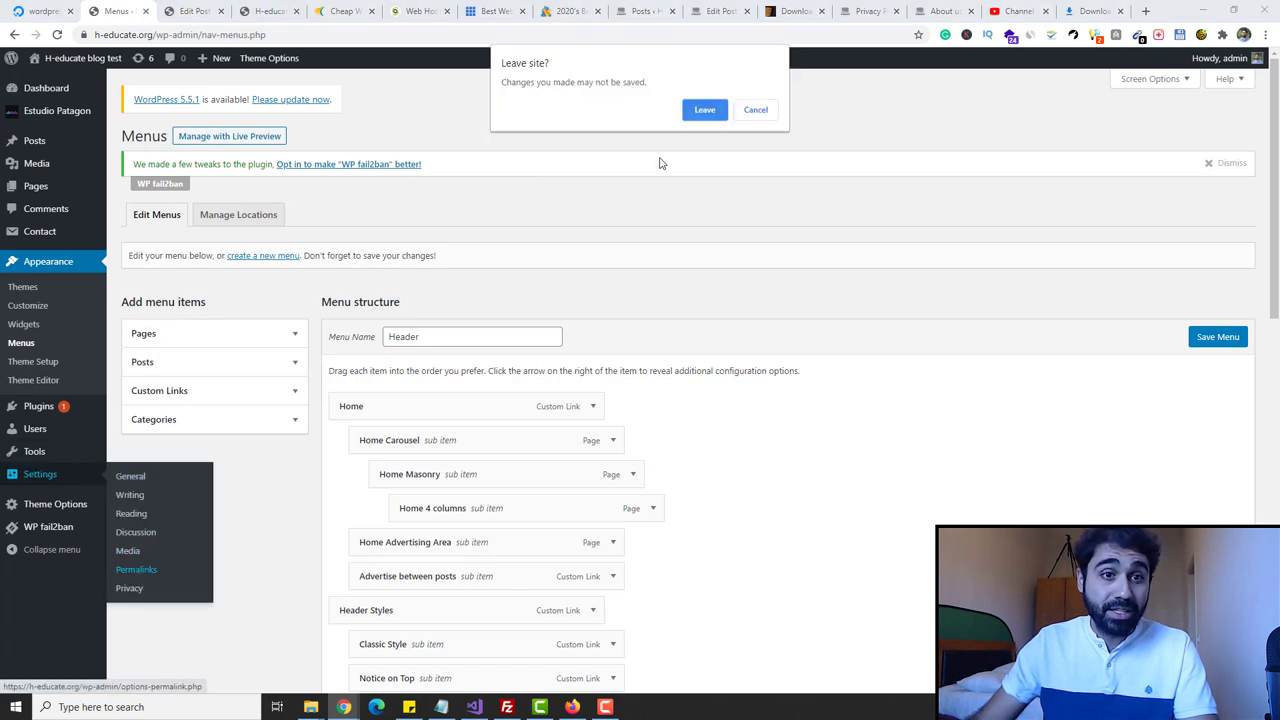
- Leave the menu page and save the permalink structure as Post name (/%postname%/)
click(722, 107)
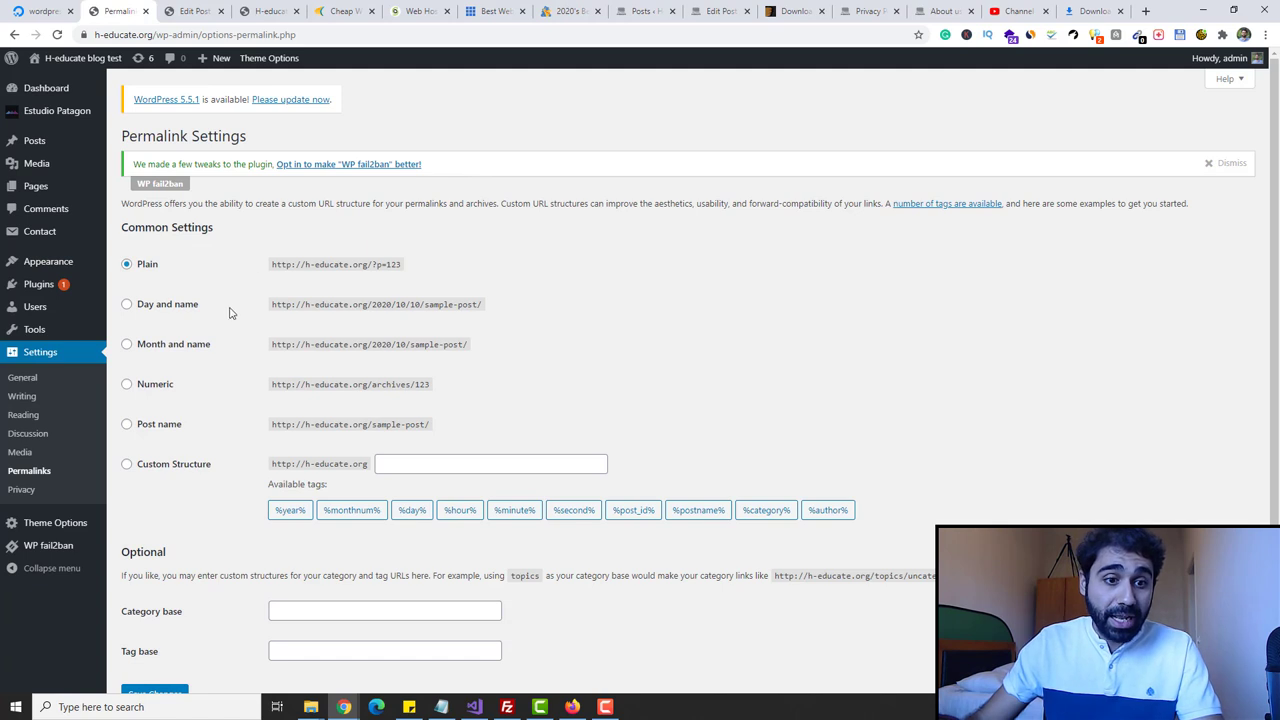
click(138, 424)
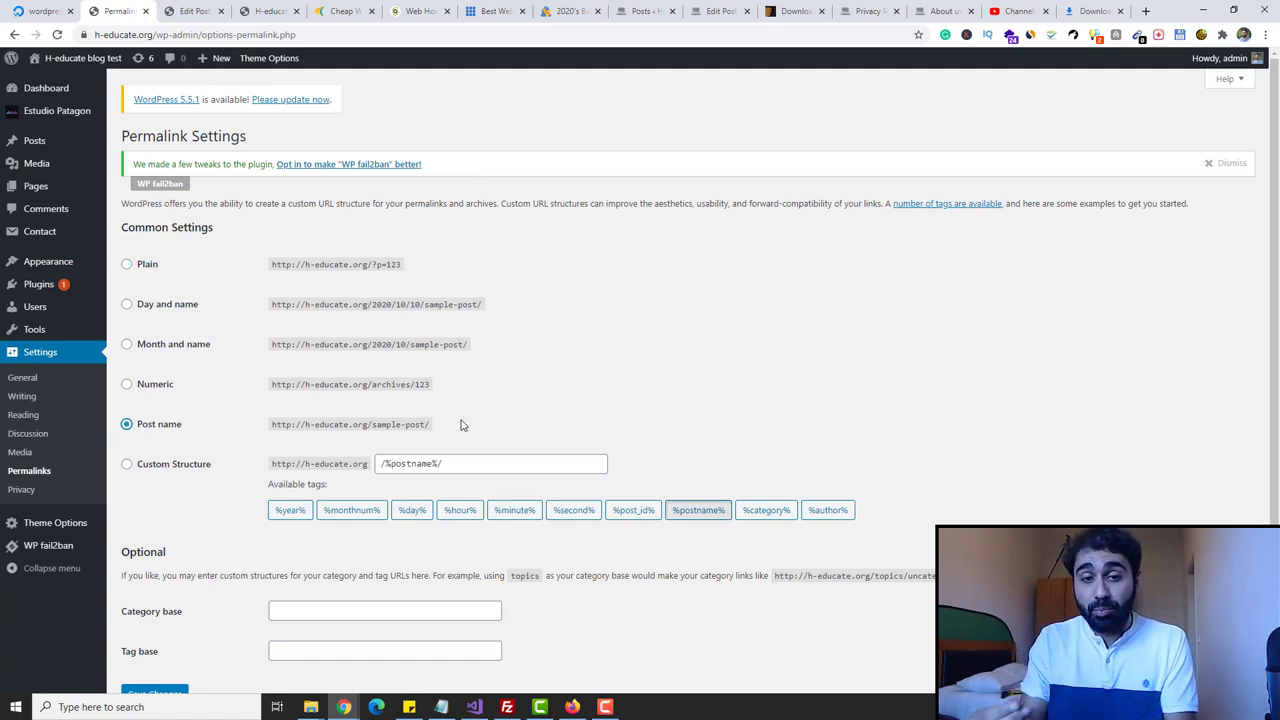
drag(382, 263, 395, 264)
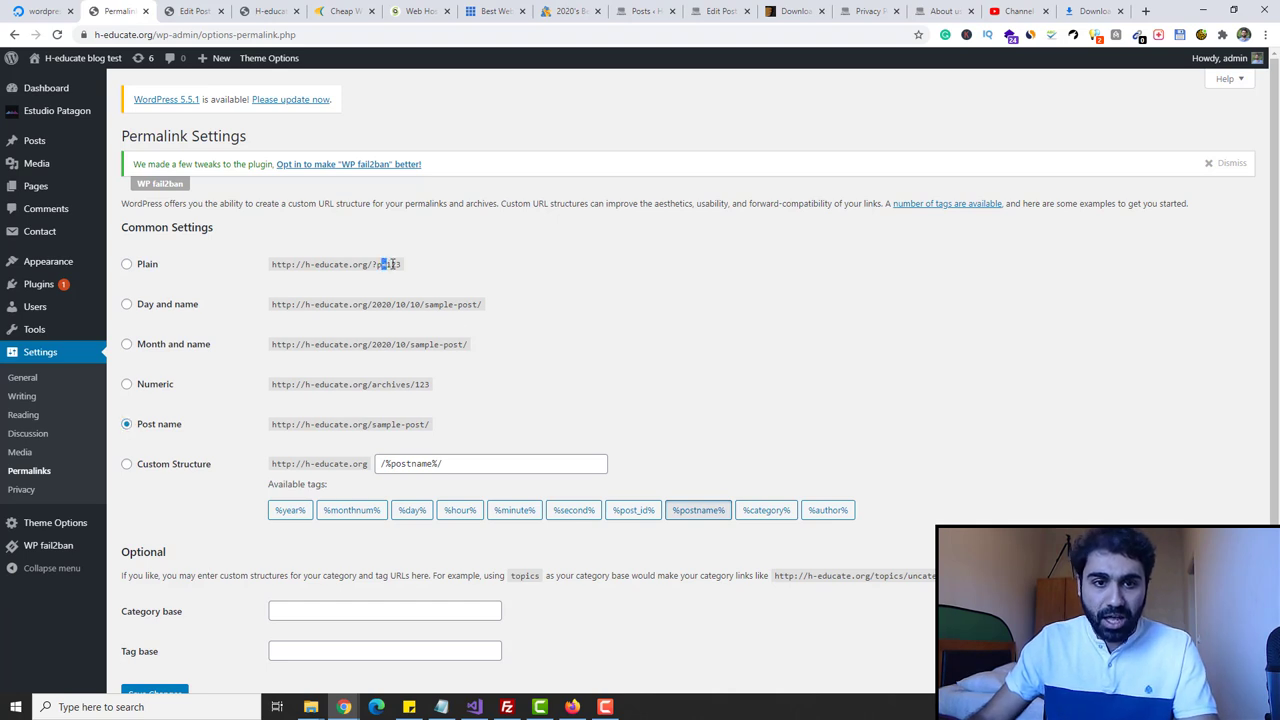
drag(271, 424, 469, 425)
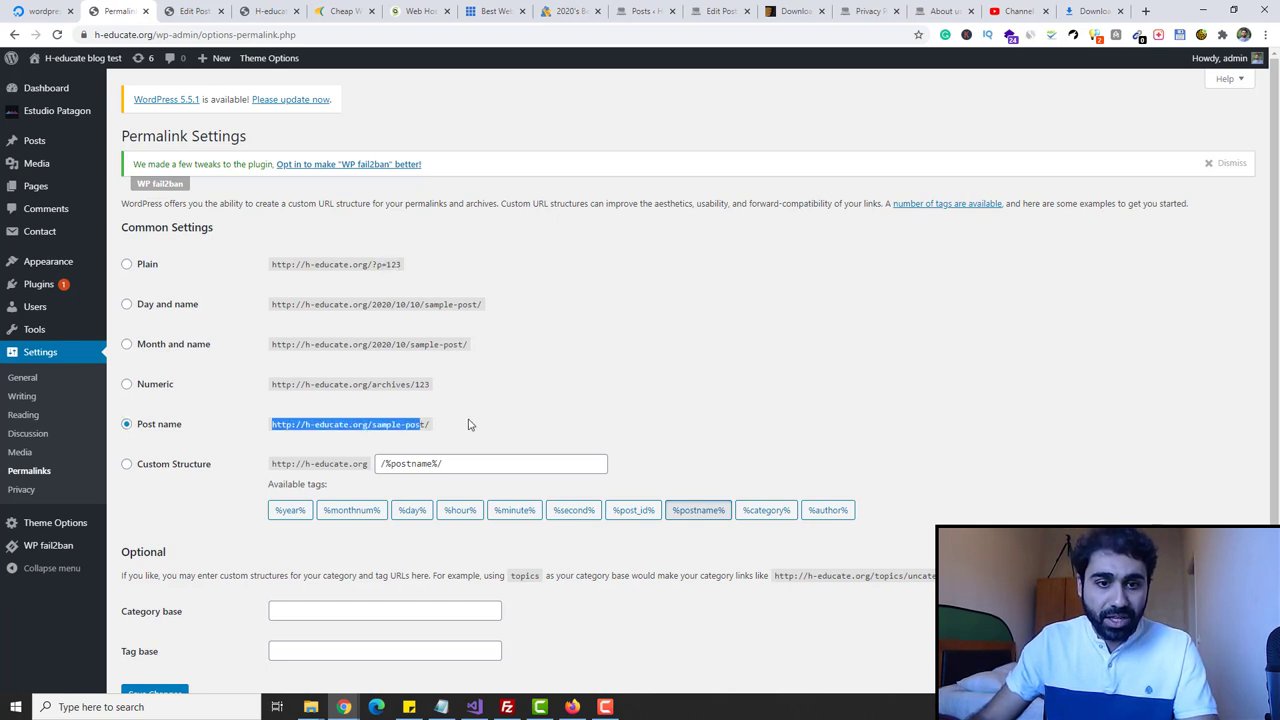
scroll(480, 440, down, 1)
click(157, 623)
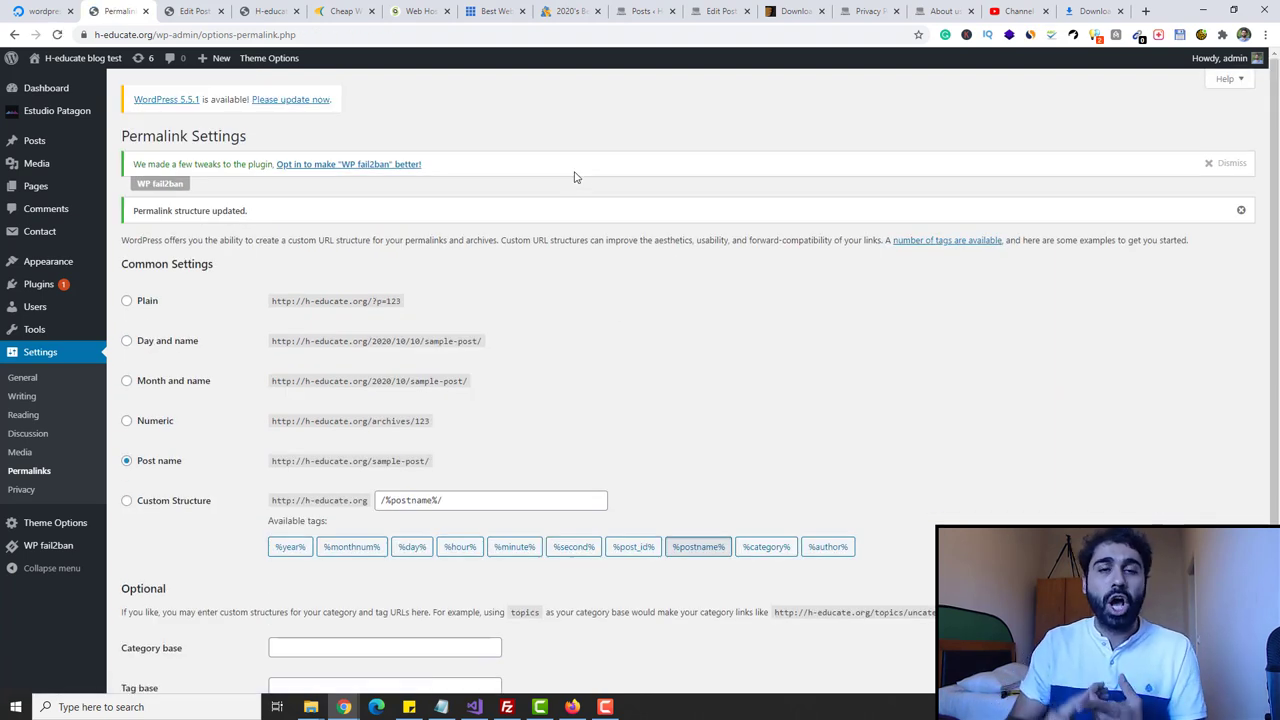
click(23, 381)
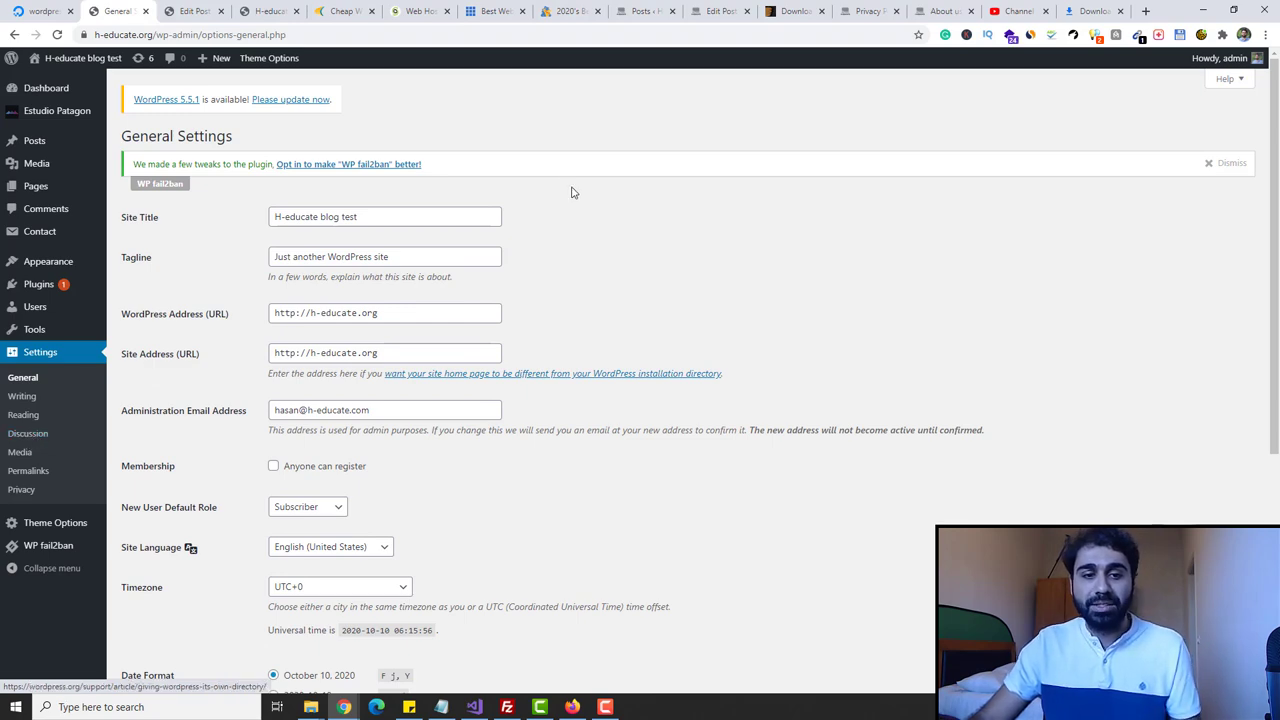
- Scroll through the General Settings page to review it
scroll(570, 186, down, 3)
scroll(186, 237, up, 1)
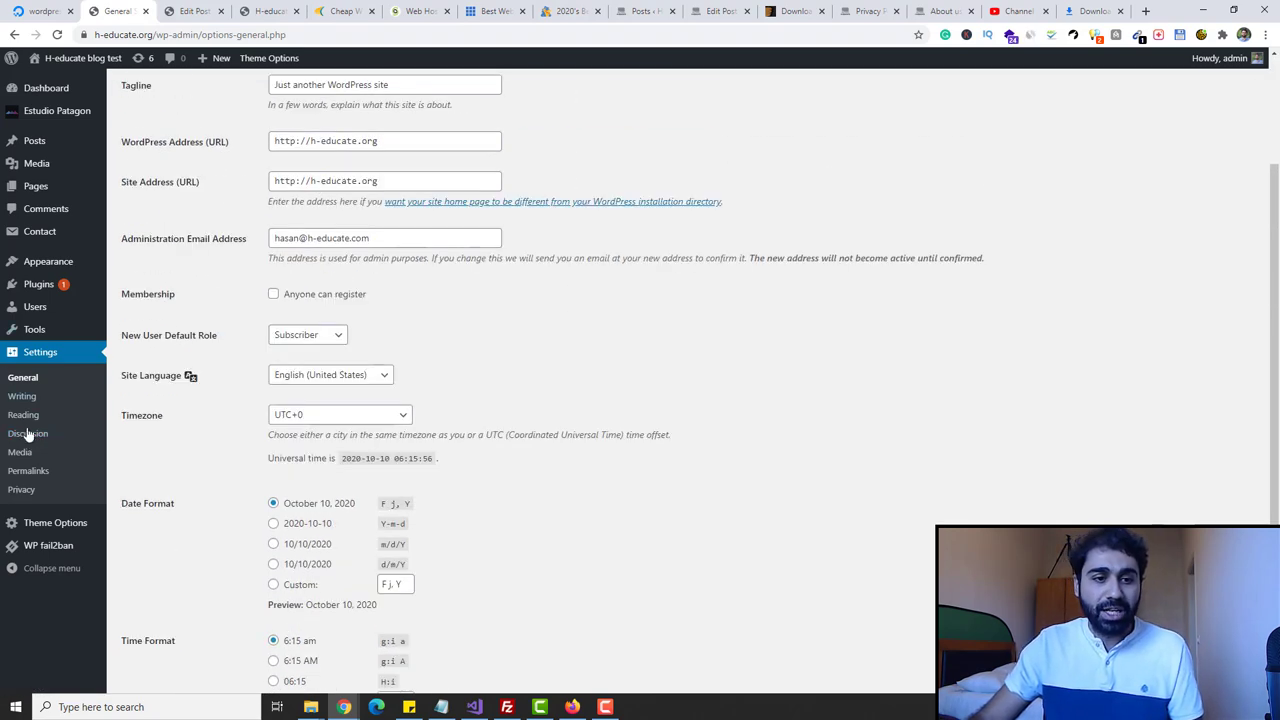
scroll(600, 360, up, 2)
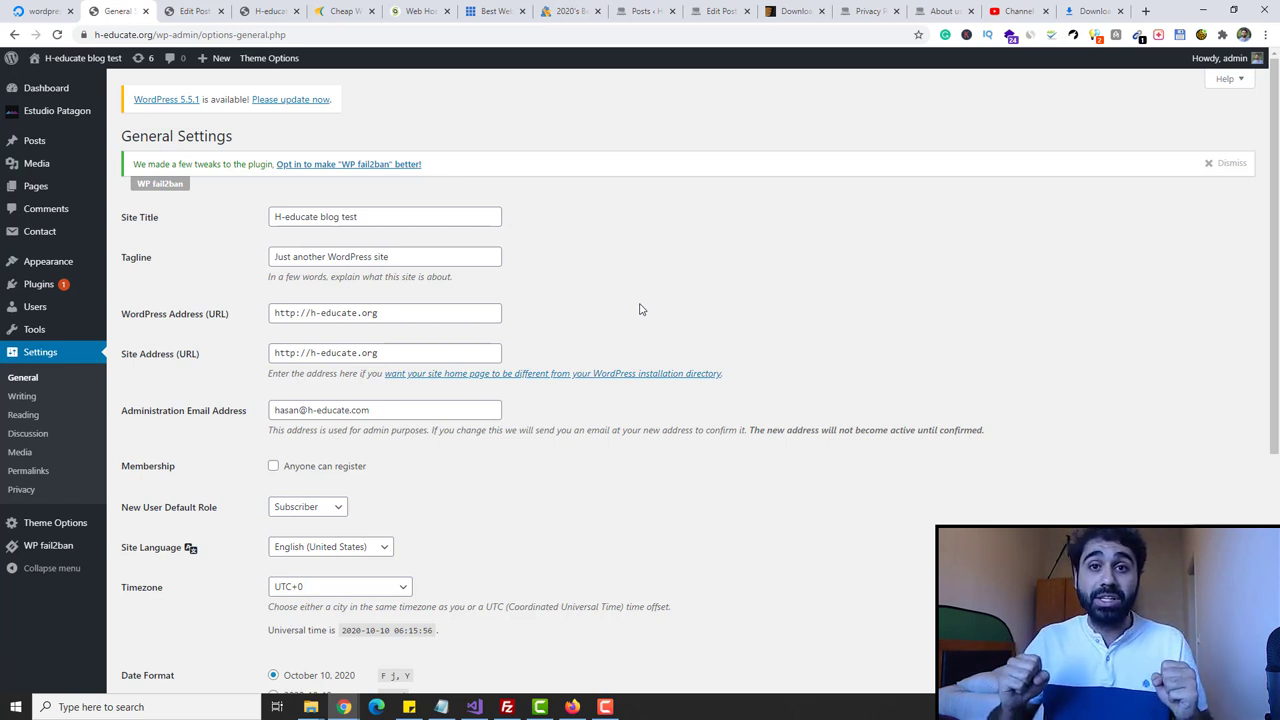
- Load academy.h-educate.com in a new browser tab
right_click(120, 12)
click(128, 20)
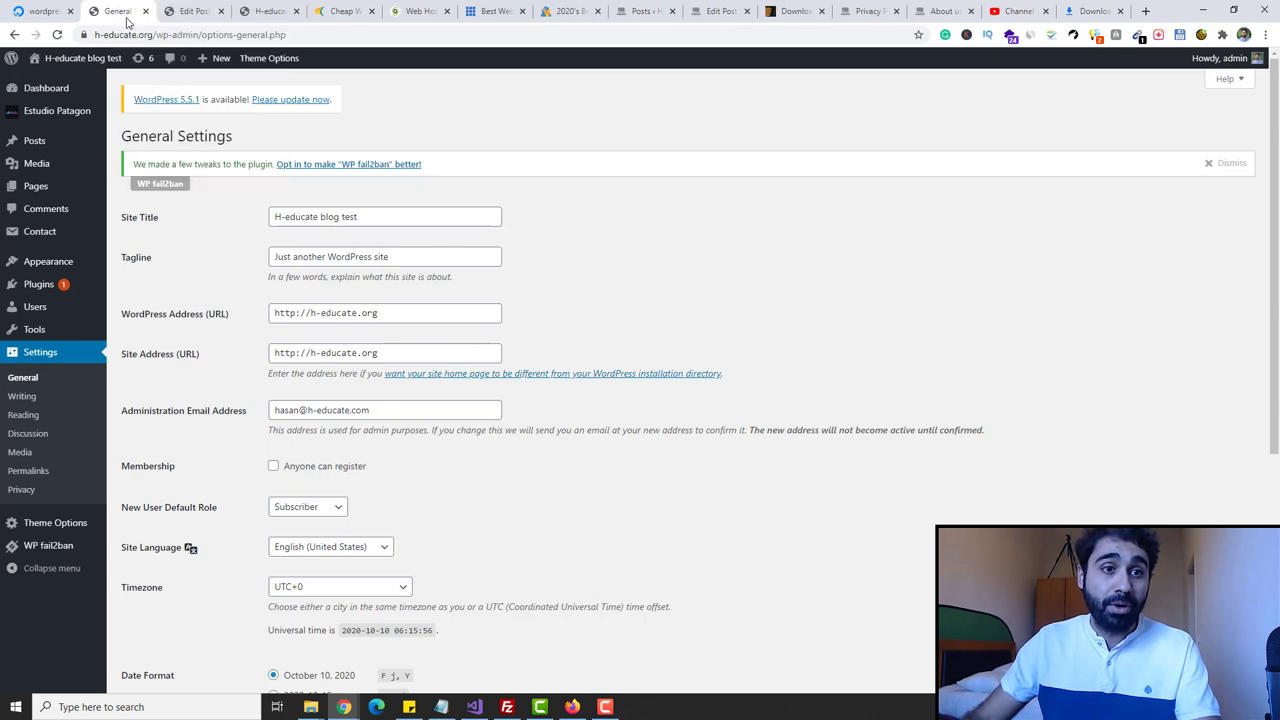
text(ac)
key(Return)
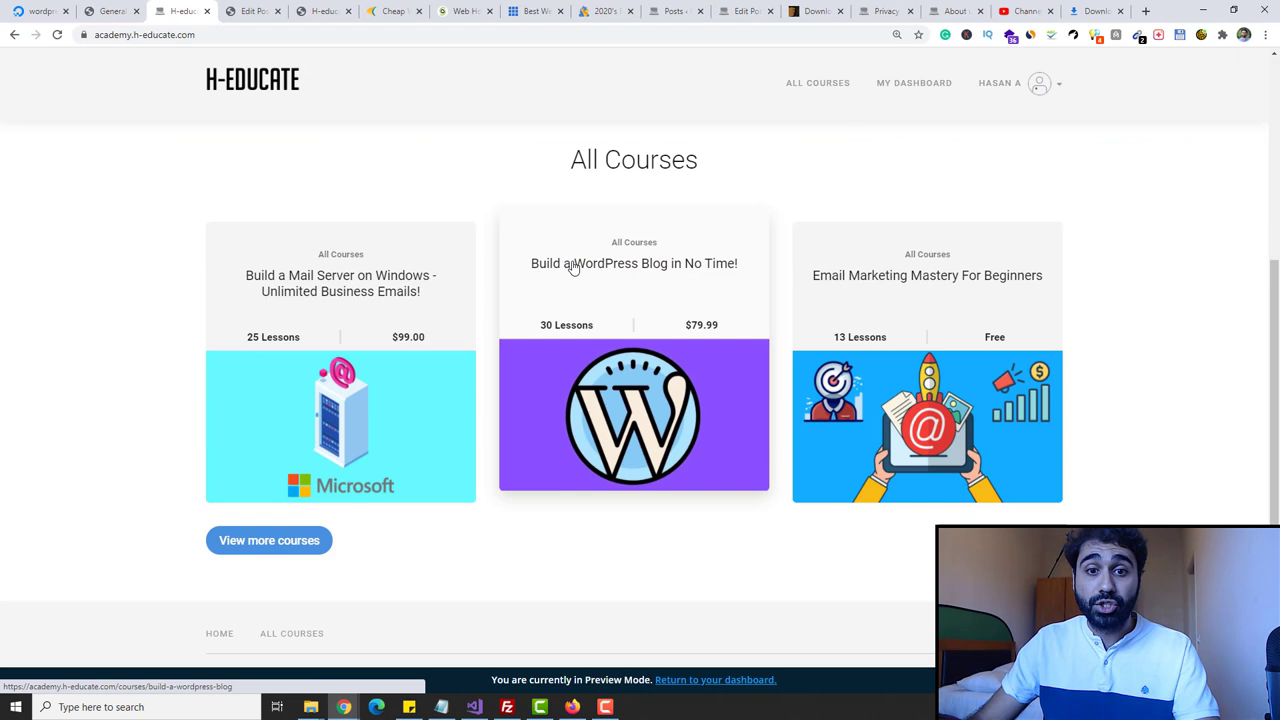
- Open the WordPress course page and inspect the First Week Offer, $9.99 price and countdown
click(660, 282)
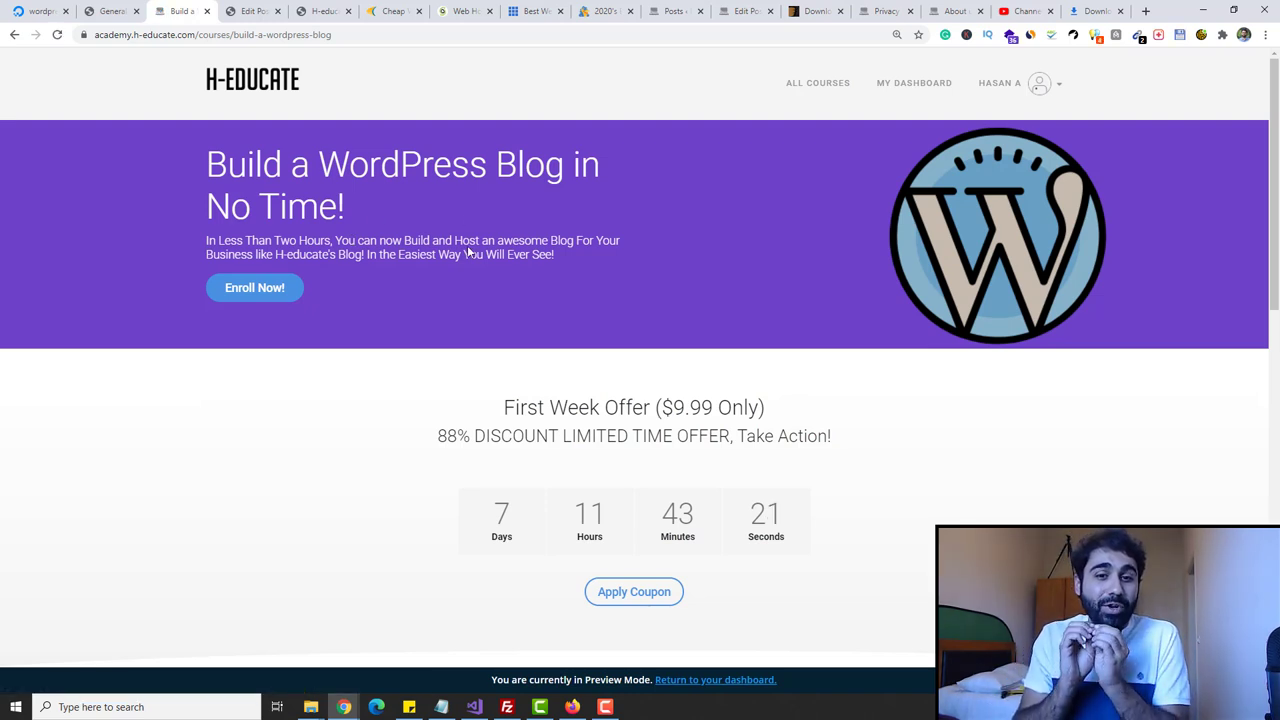
drag(514, 407, 568, 408)
click(567, 408)
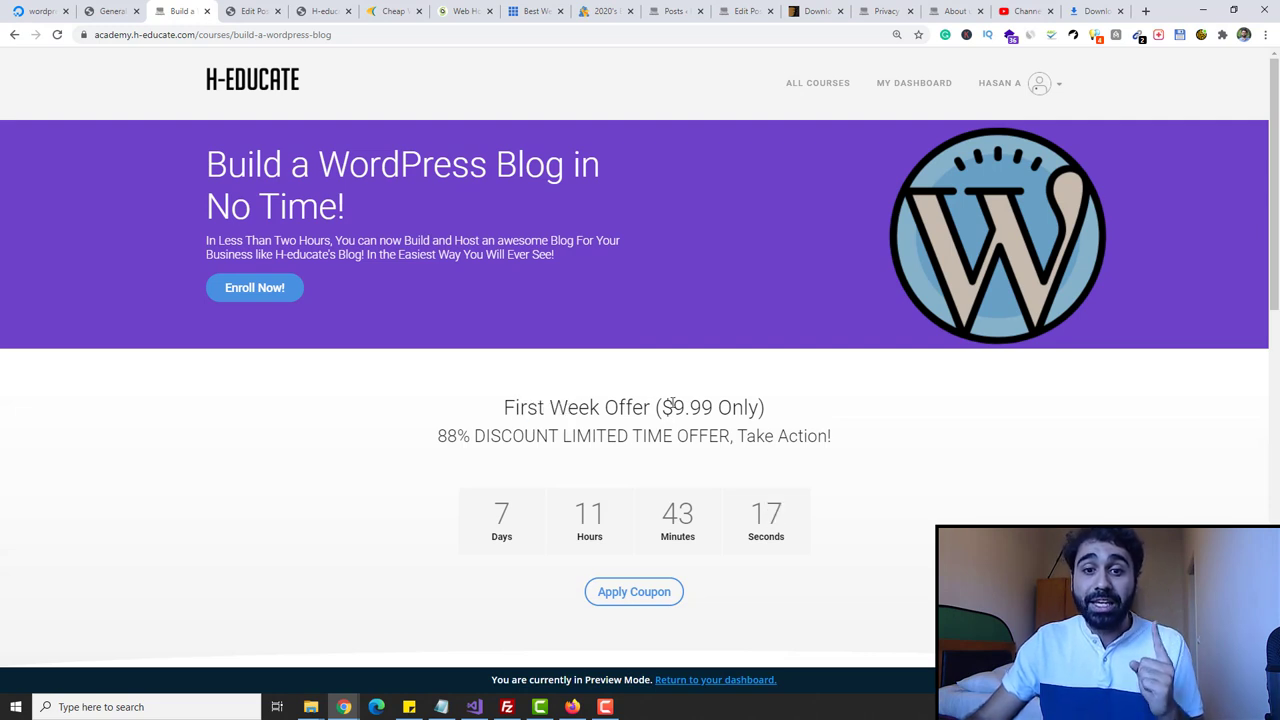
drag(674, 407, 714, 407)
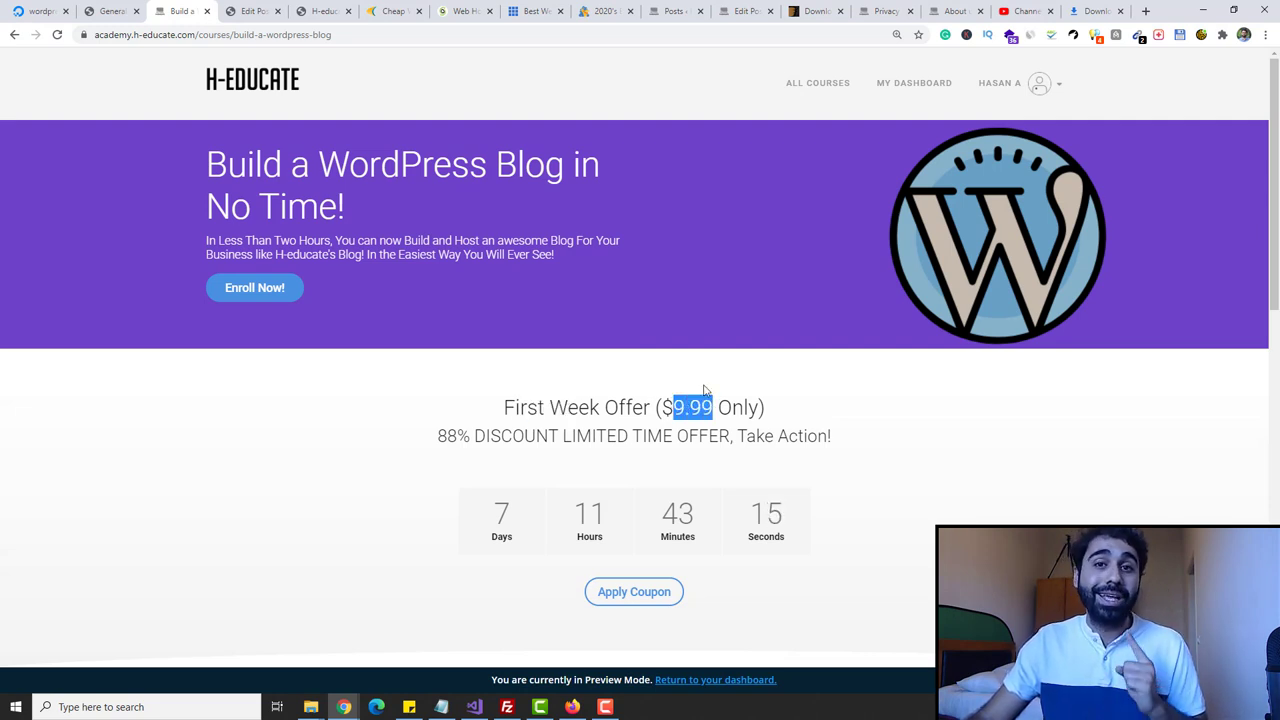
click(704, 390)
double_click(502, 513)
click(512, 490)
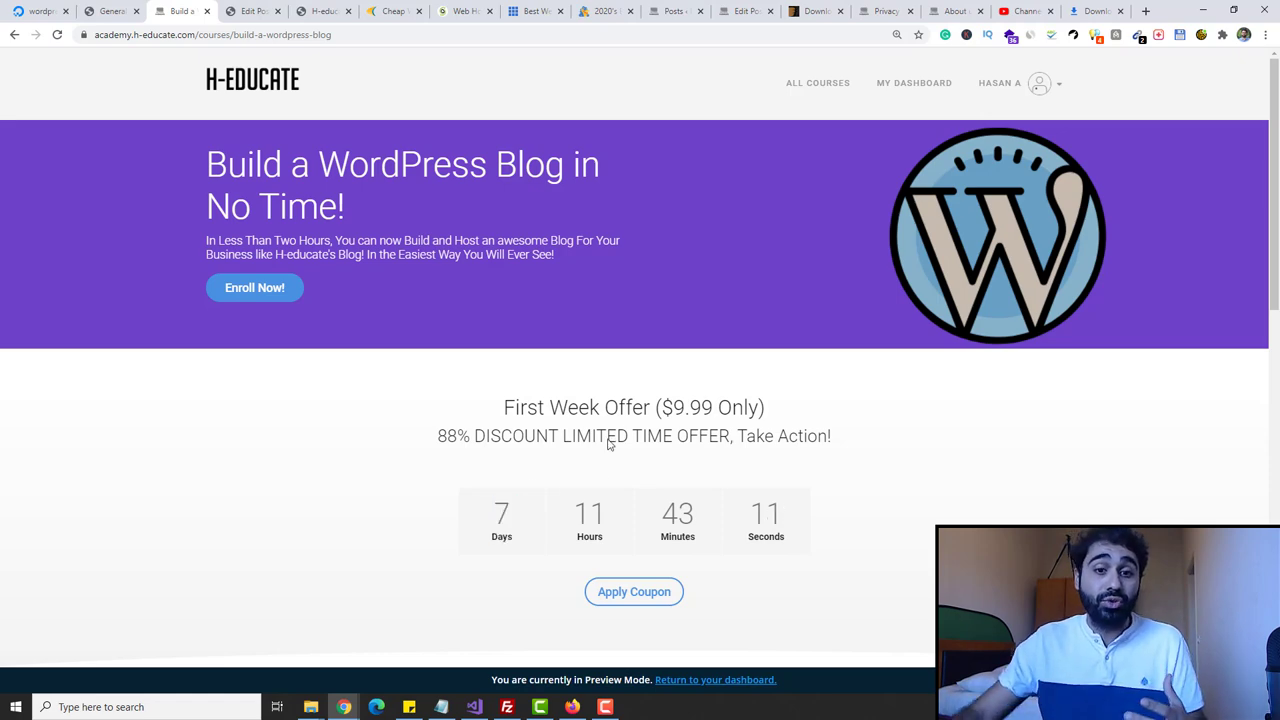
- Expand the Let's Start curriculum section and recheck the $9.99 offer price
scroll(608, 445, down, 9)
scroll(751, 240, up, 3)
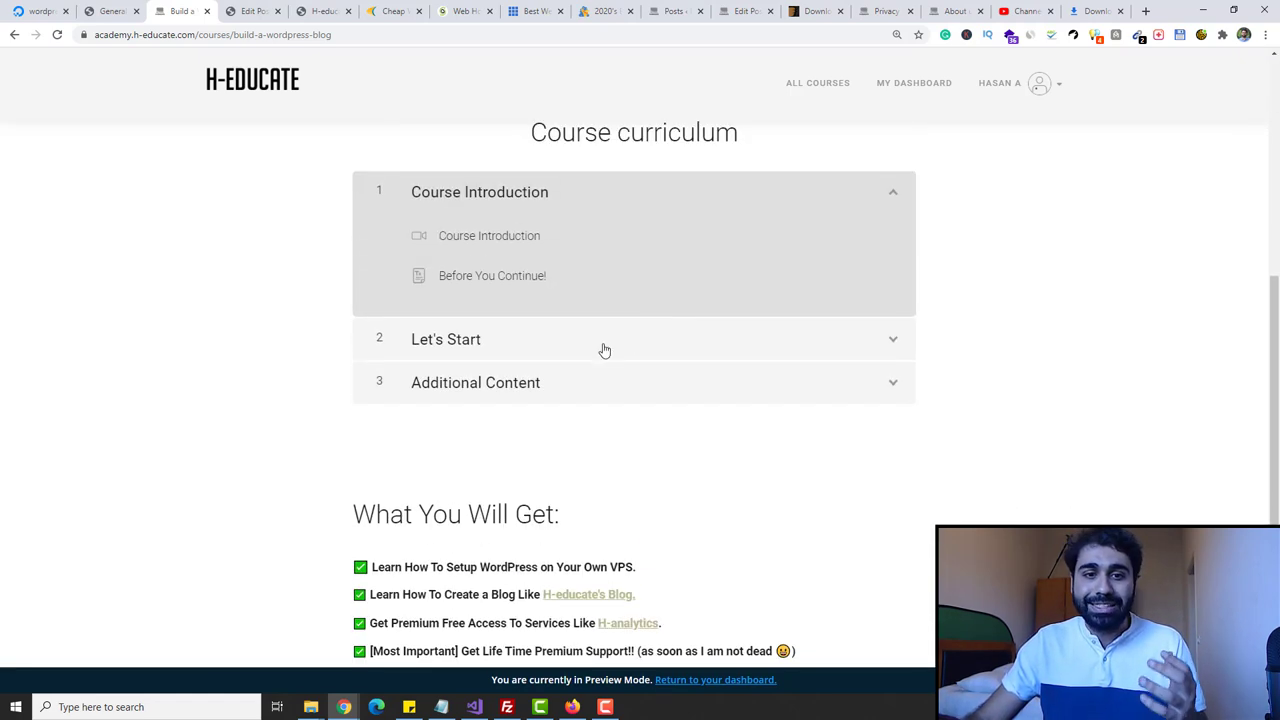
click(604, 350)
scroll(660, 330, down, 3)
scroll(631, 220, down, 8)
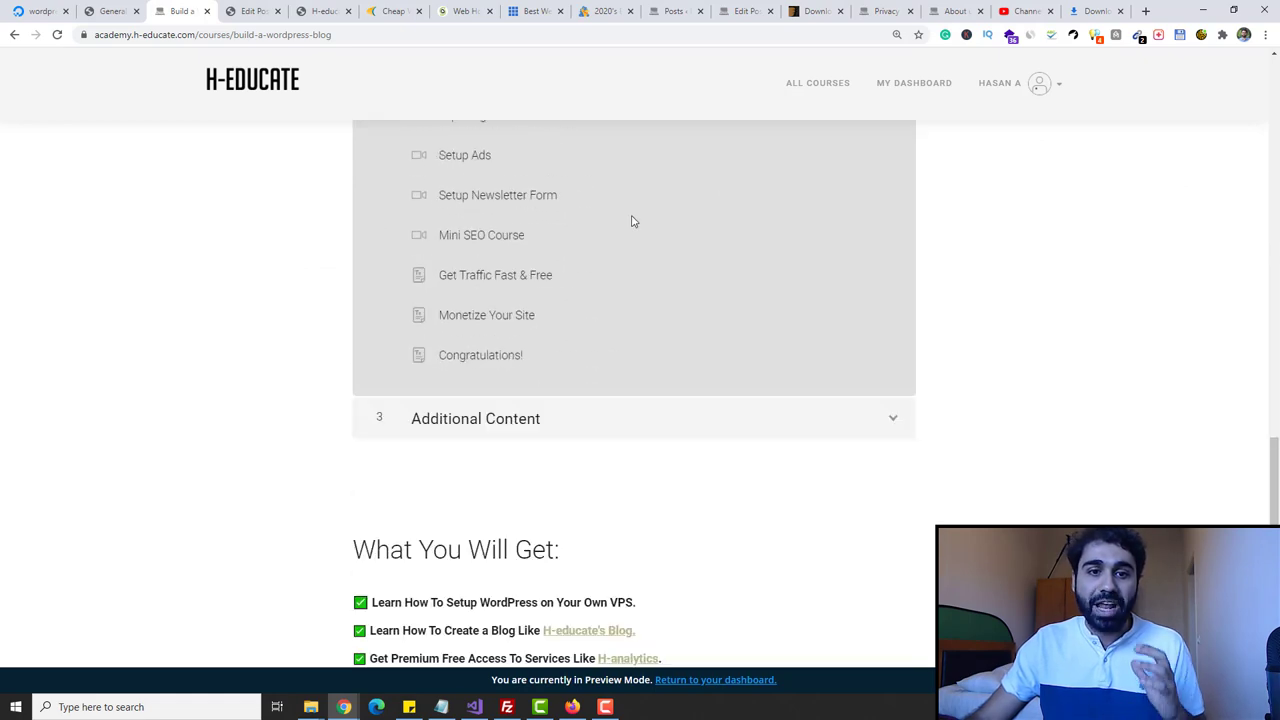
scroll(828, 232, up, 15)
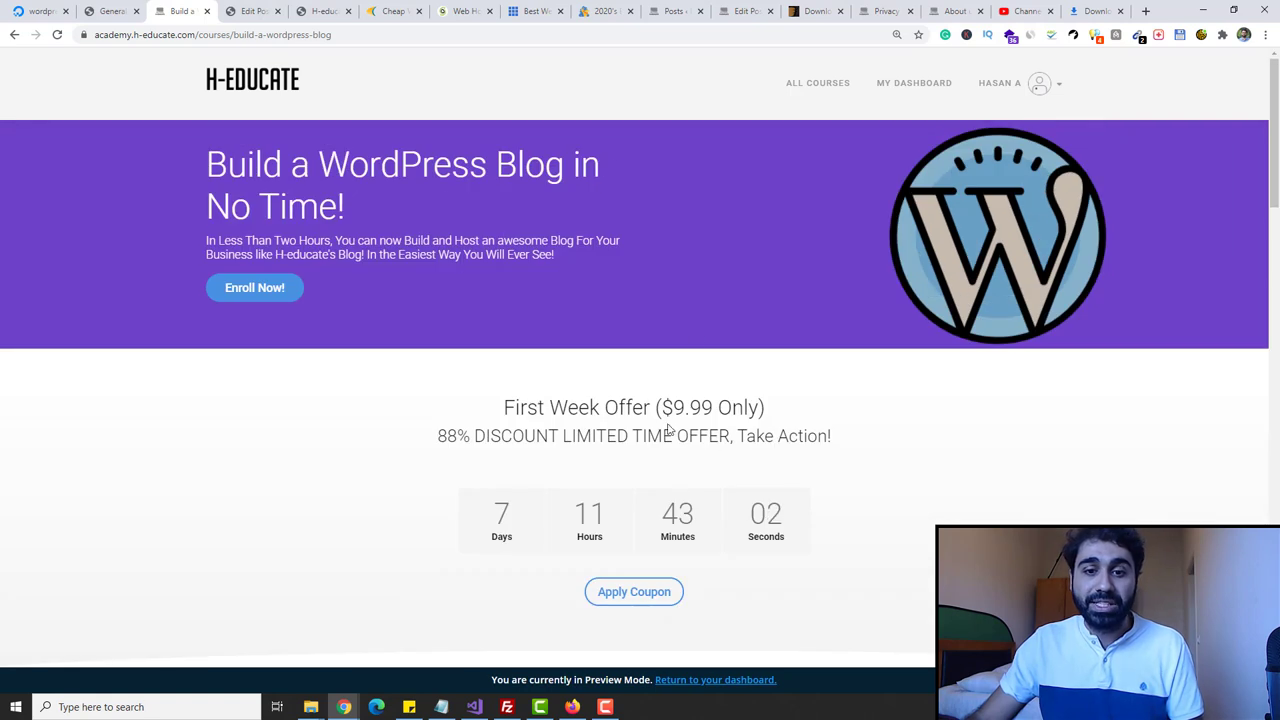
drag(661, 407, 714, 407)
click(711, 401)
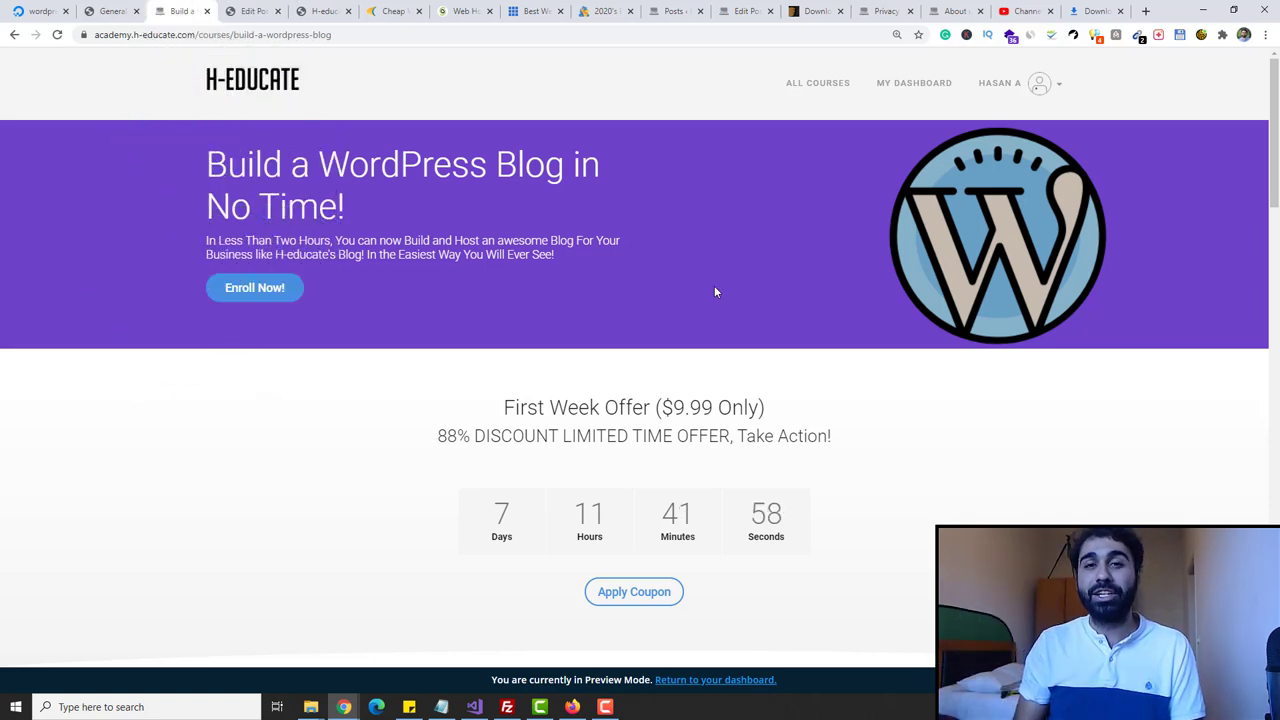
- Switch between the course tab and the h-educate.org Breek masonry home page, ending on the home page
click(322, 11)
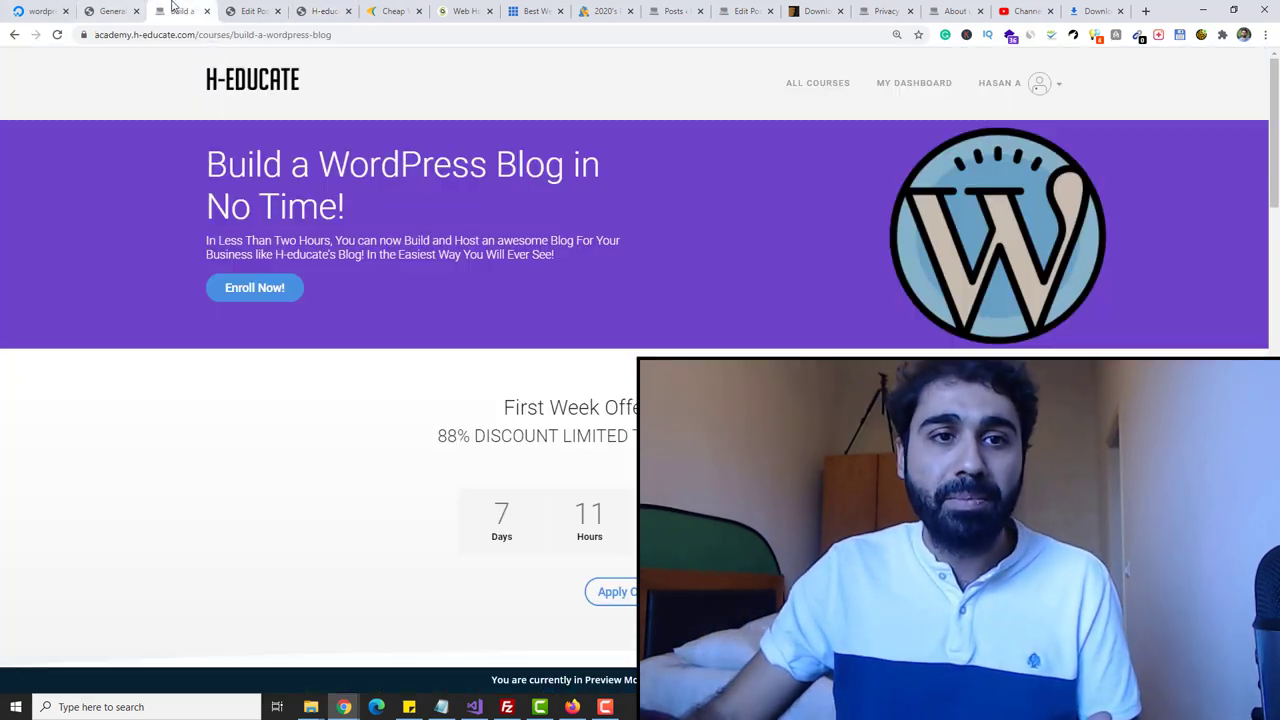
click(180, 11)
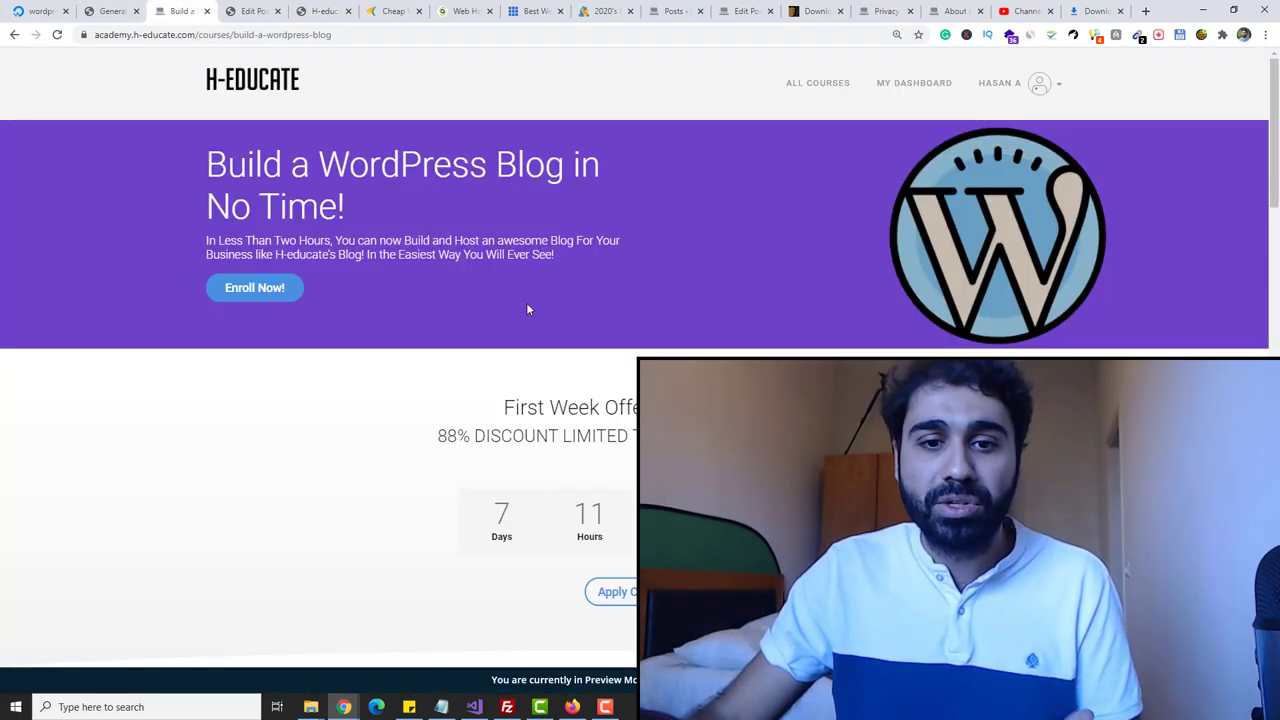
click(338, 10)
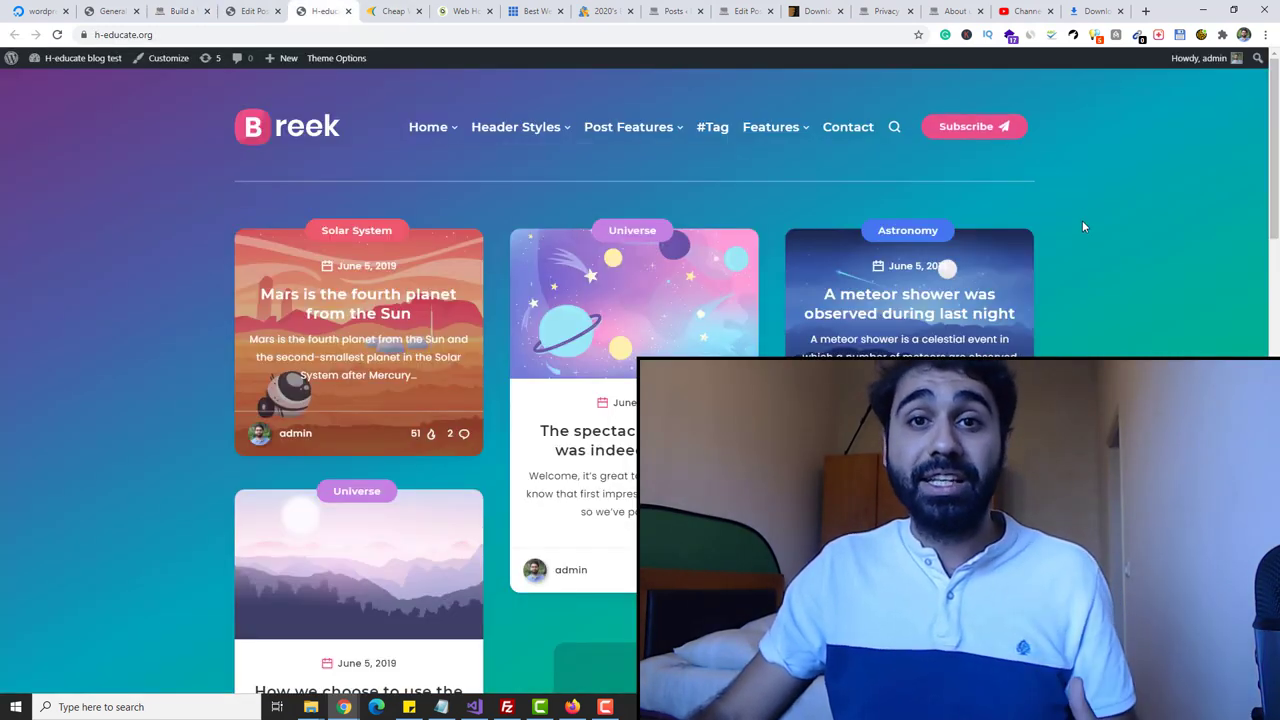